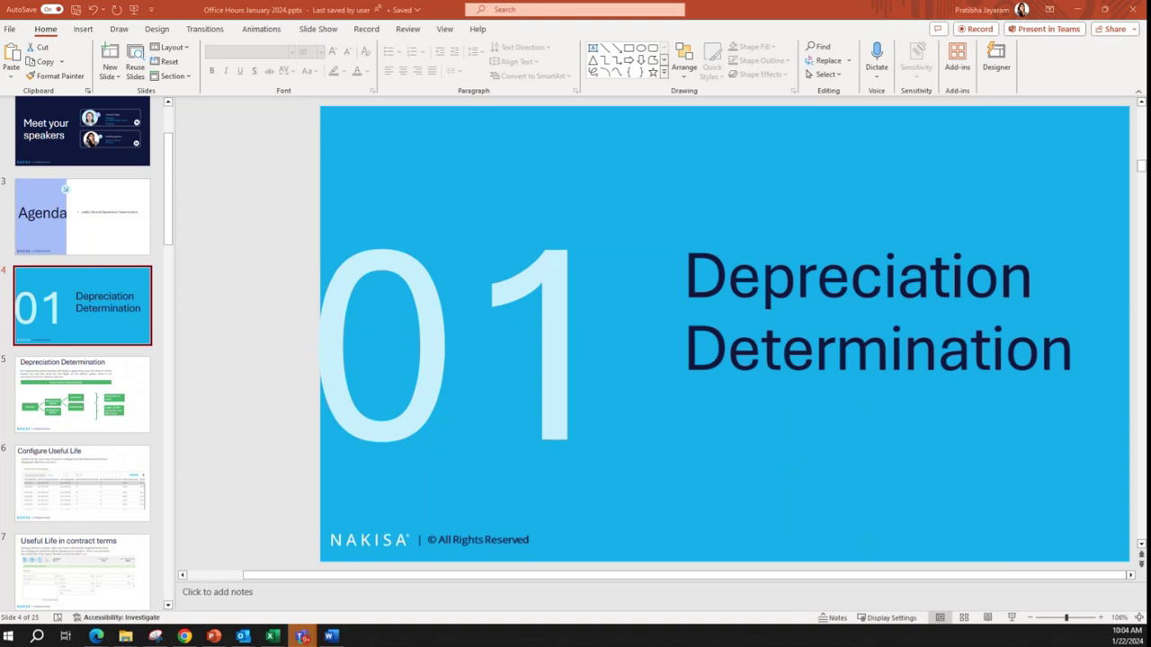
# - Show the Depreciation Determination slide and switch to the Lease Administration manager page in the browser
pyautogui.click(77, 415)
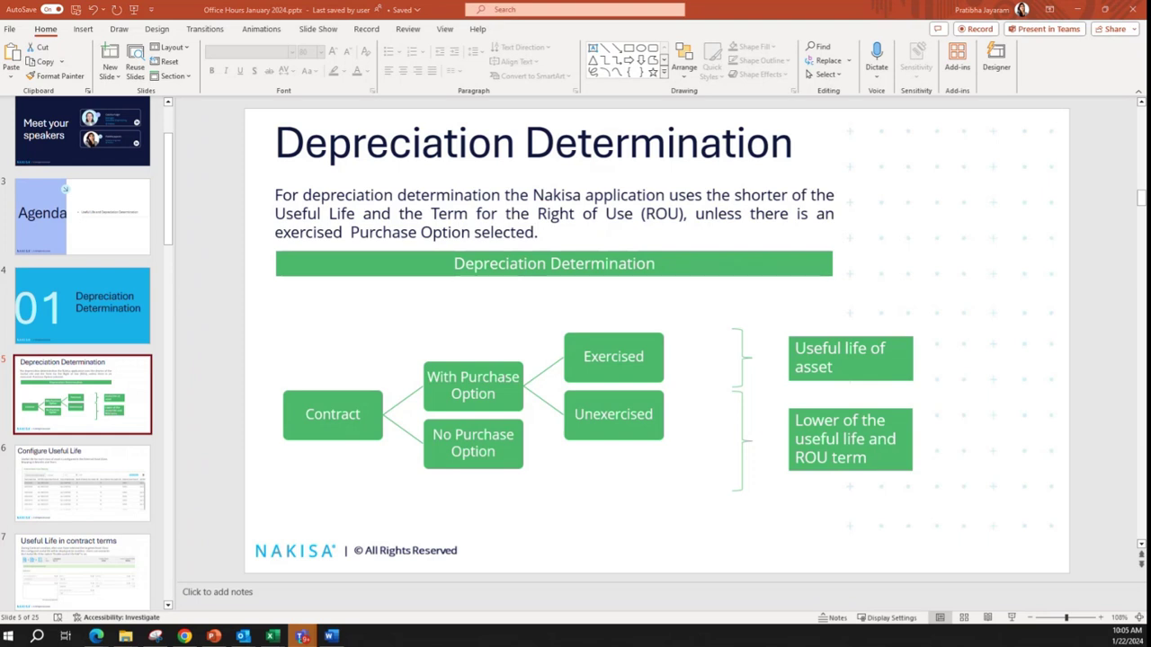
pyautogui.hotkey('alt', 'Tab')
pyautogui.hotkey('ctrl', 'Tab')
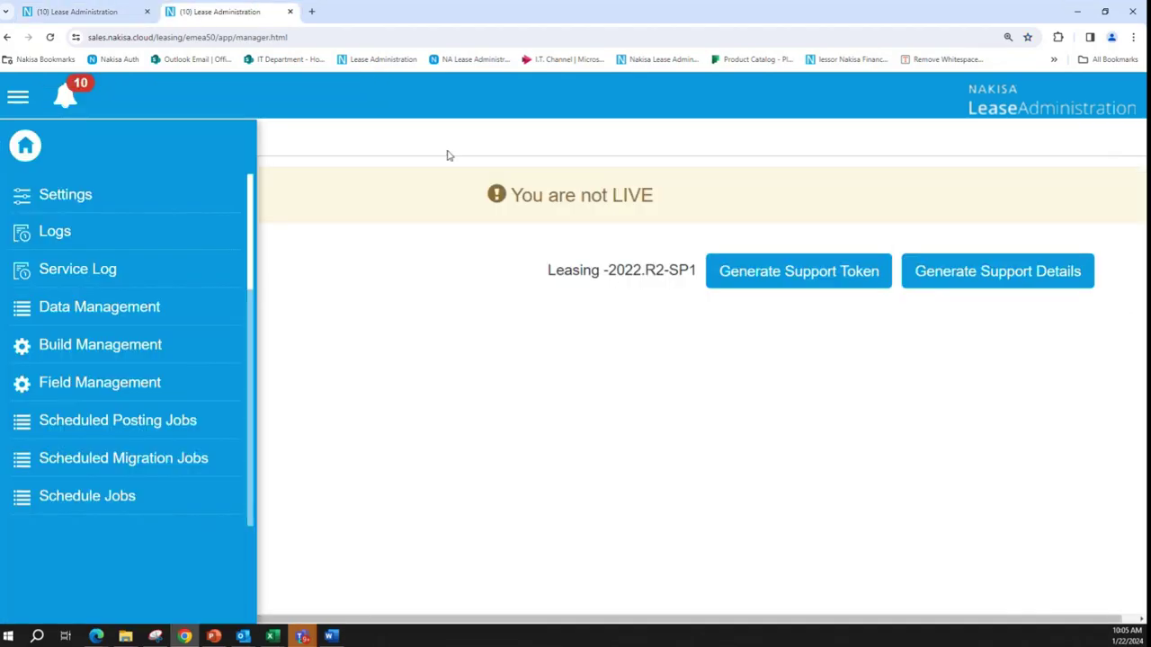
# - In Master Data Config, select Standalone System 1 and its company Canada - Disconnected
pyautogui.scroll(-2, 93, 460)
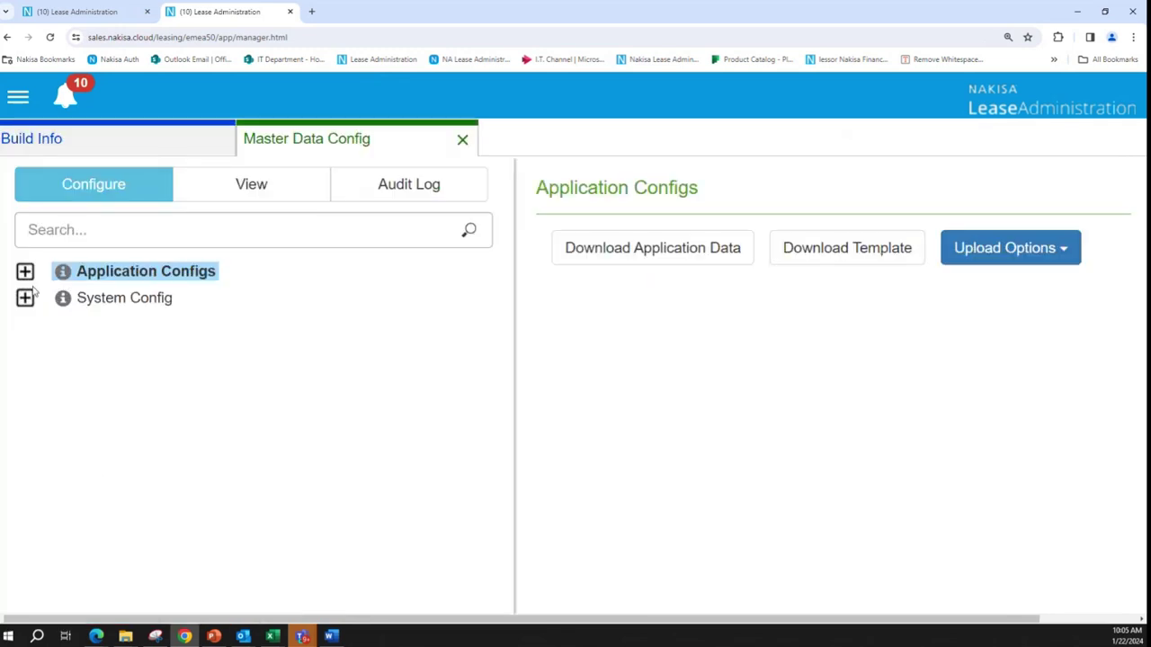
pyautogui.click(25, 297)
pyautogui.click(123, 325)
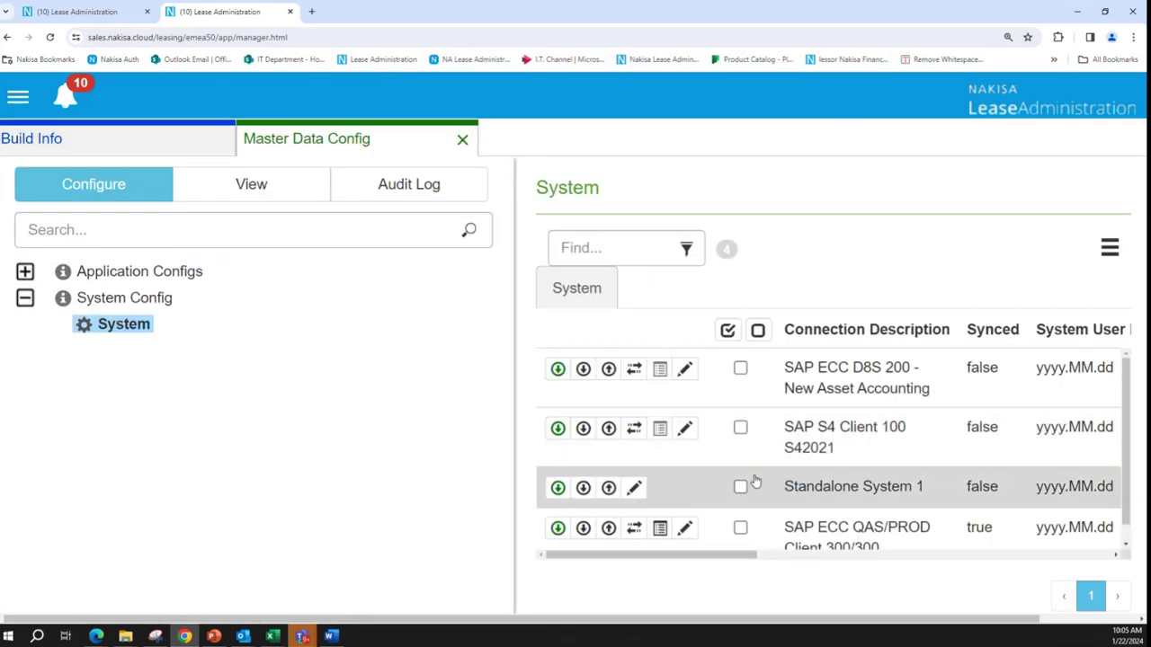
pyautogui.scroll(-1, 765, 472)
pyautogui.click(768, 467)
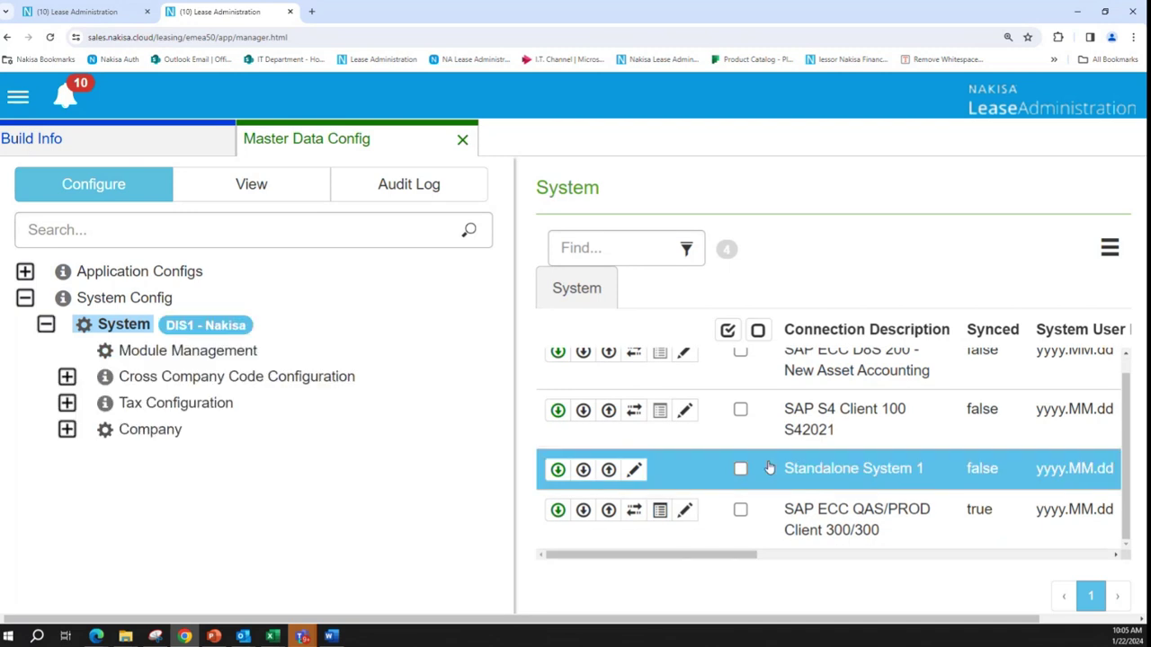
pyautogui.click(158, 430)
pyautogui.click(864, 422)
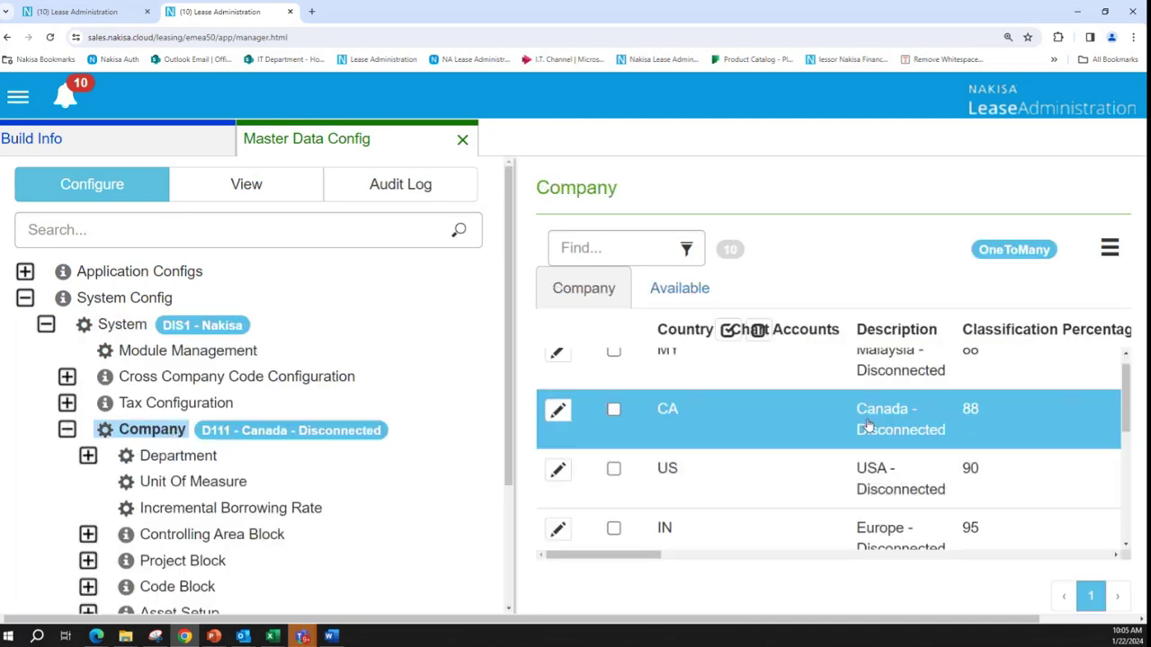
# - Open the company's External Asset Class Mapping under Asset Setup and examine the asset class and useful life columns
pyautogui.scroll(-3, 202, 469)
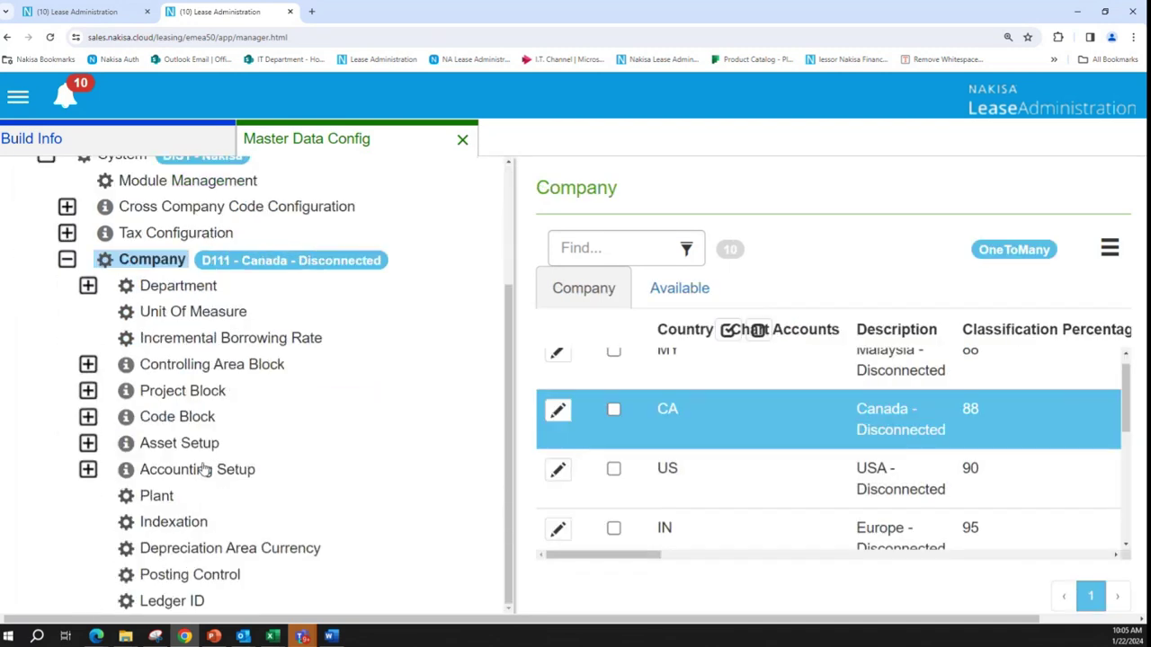
pyautogui.click(88, 444)
pyautogui.scroll(-4, 162, 441)
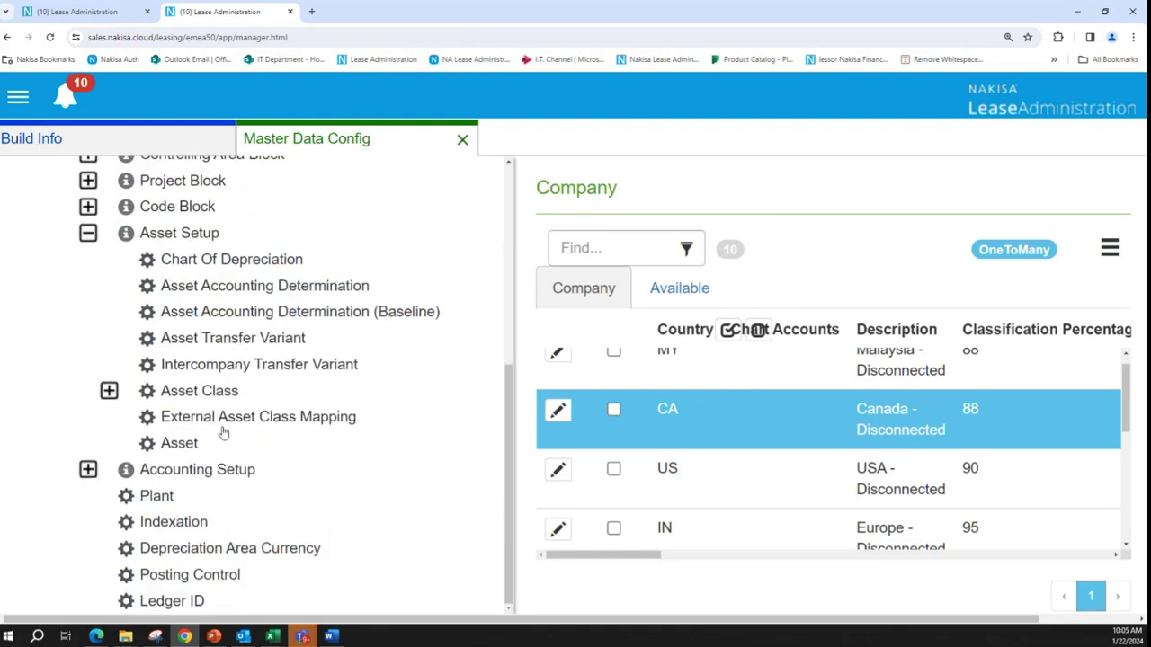
pyautogui.click(269, 428)
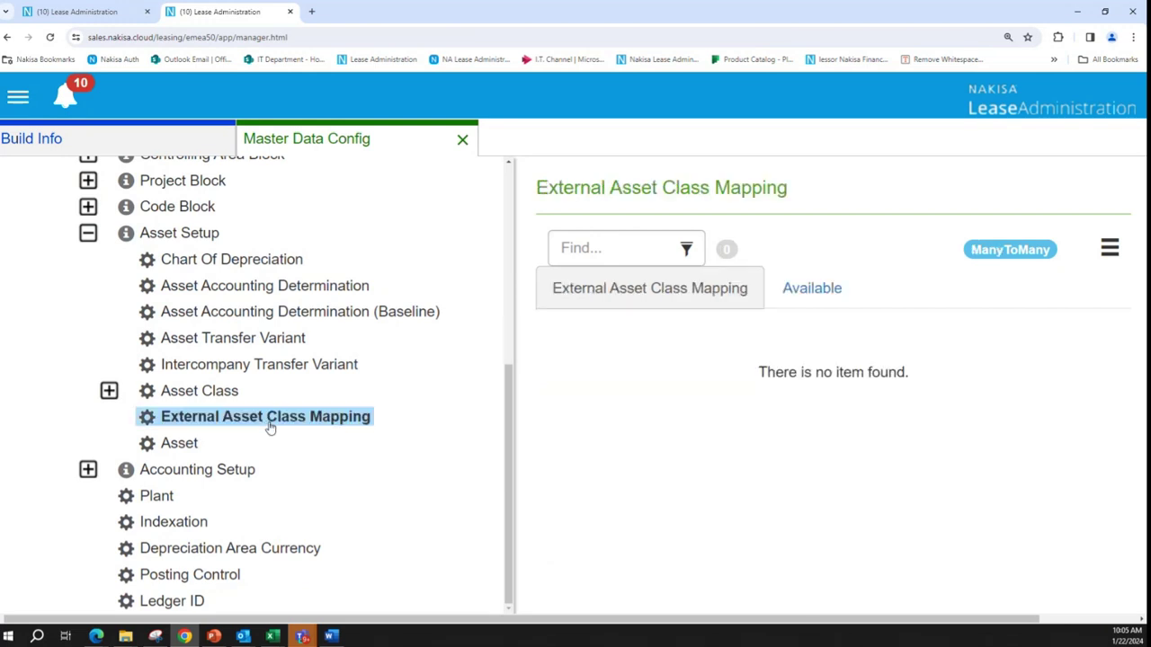
pyautogui.moveTo(732, 552); pyautogui.dragTo(838, 558)
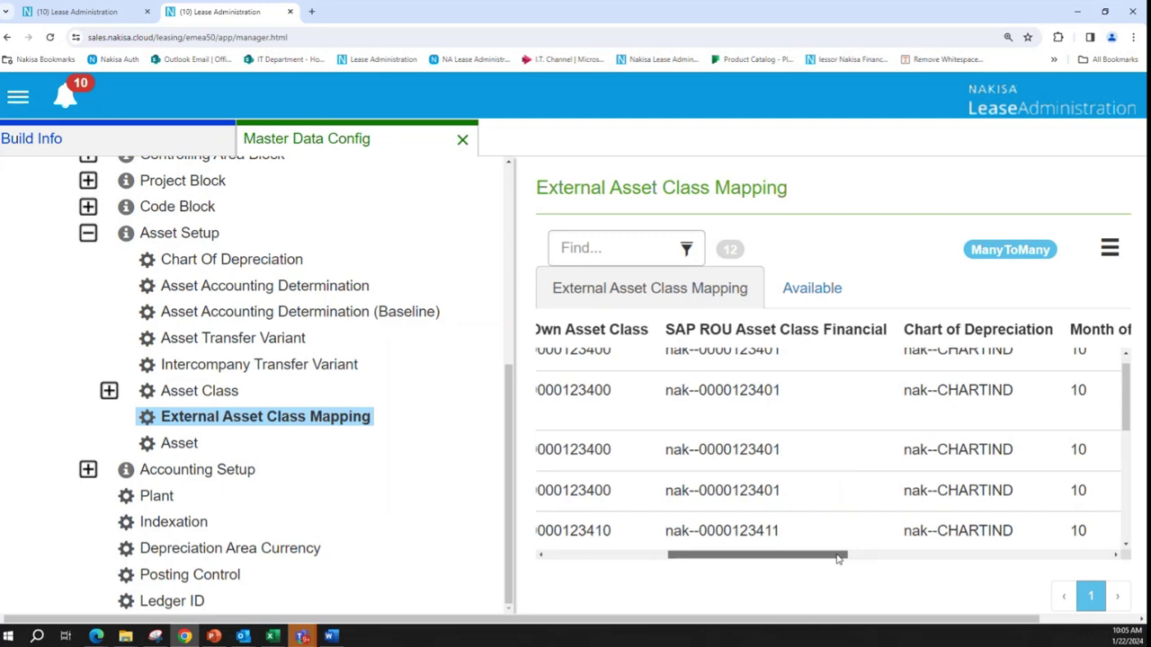
pyautogui.moveTo(838, 558); pyautogui.dragTo(779, 557)
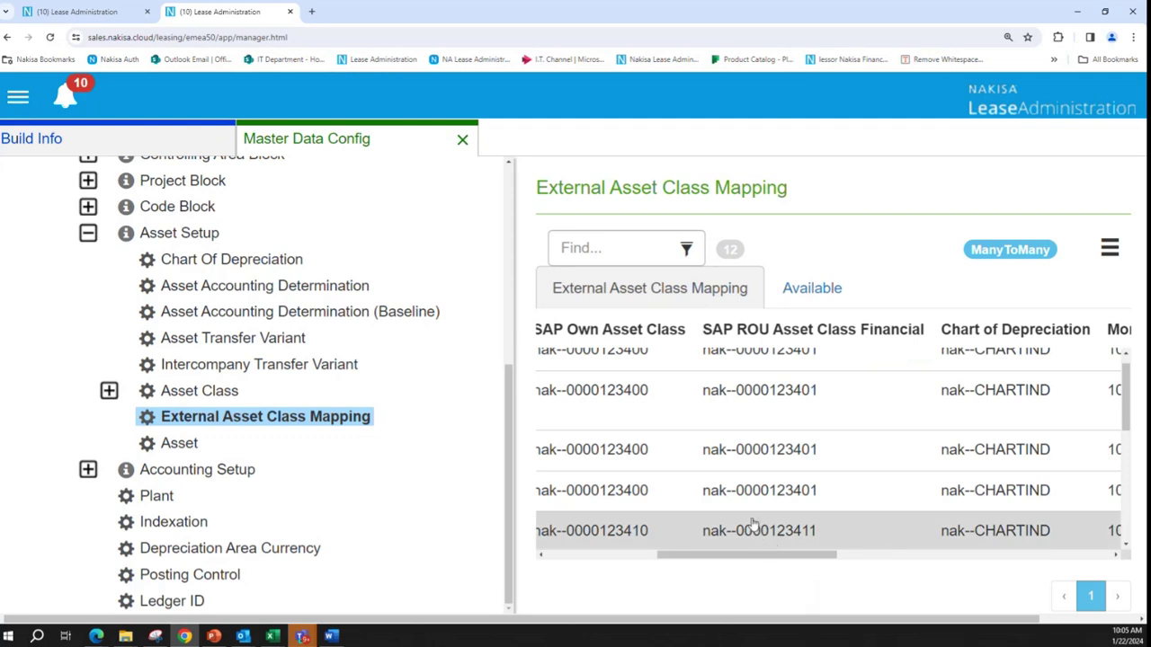
# - Open the lease component LC00000624 from the Lease Components list and examine its asset class and useful life
pyautogui.click(60, 8)
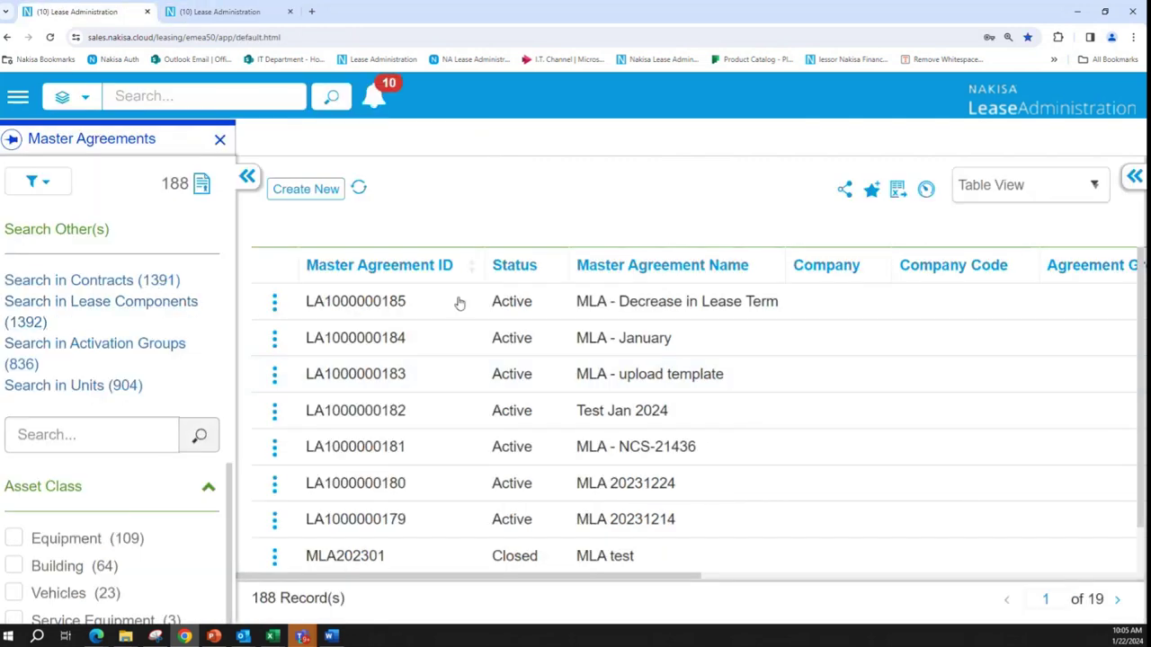
pyautogui.click(20, 97)
pyautogui.click(102, 235)
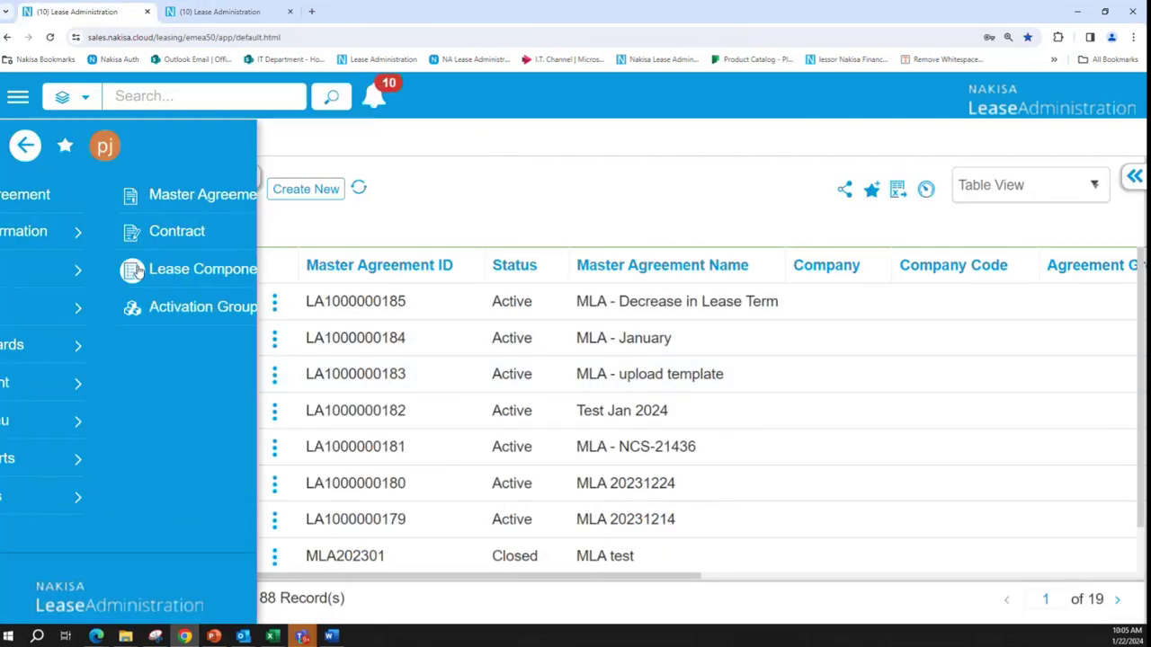
pyautogui.click(107, 267)
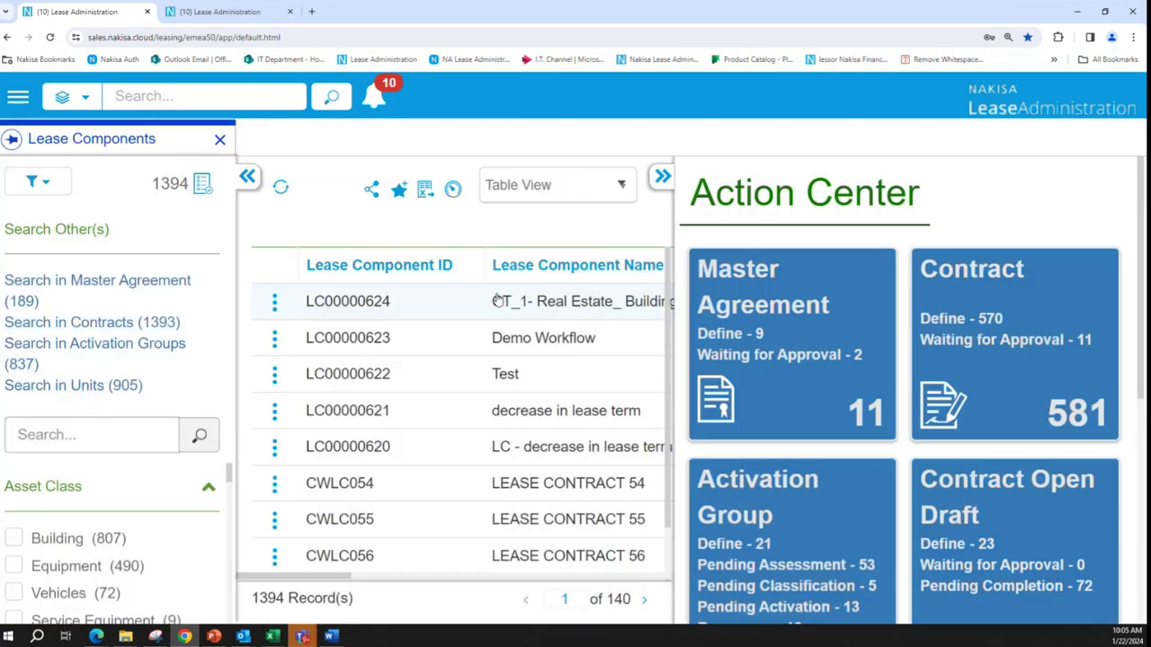
pyautogui.click(422, 297)
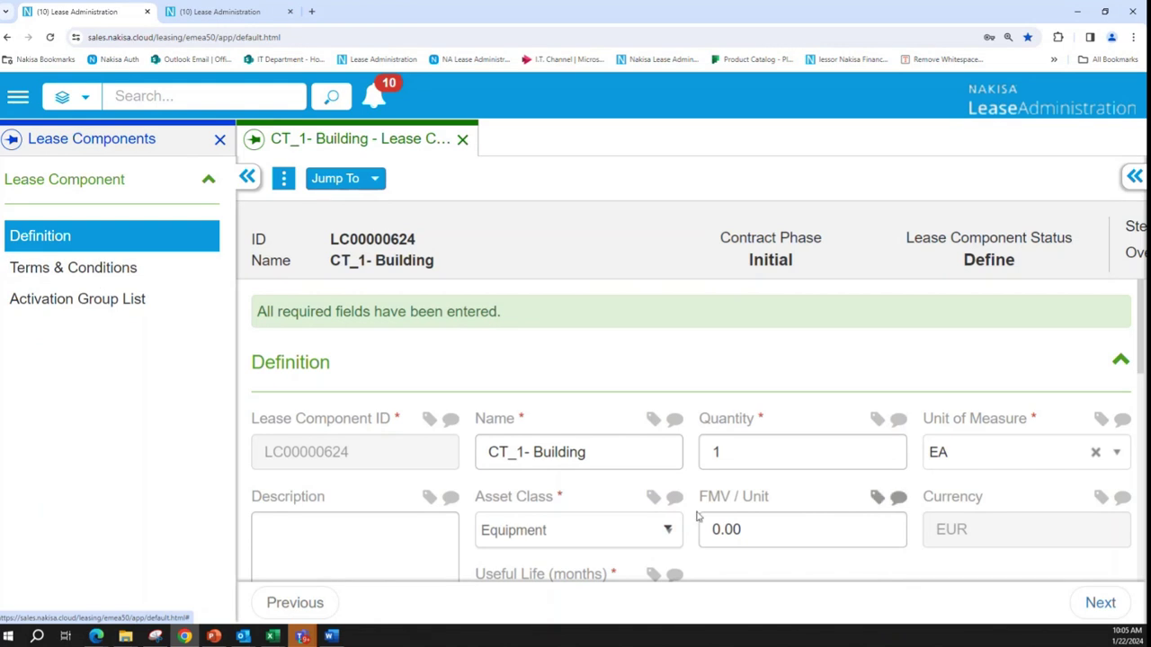
pyautogui.scroll(-2, 698, 511)
pyautogui.moveTo(491, 486); pyautogui.dragTo(537, 490)
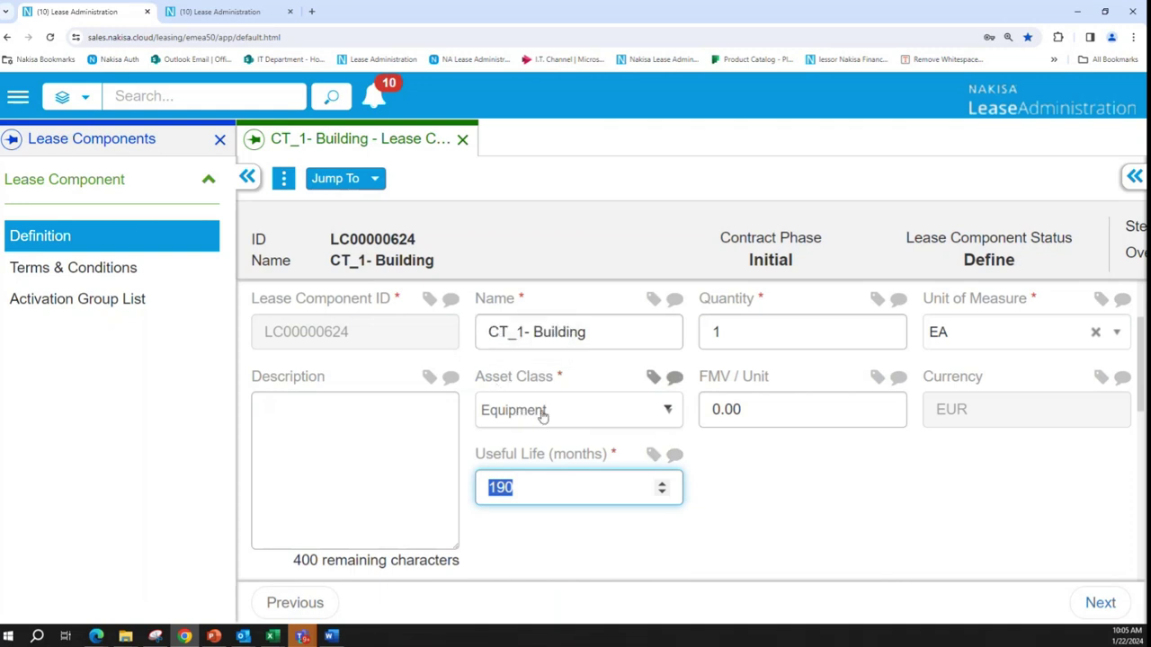
# - Inspect the useful life settings of the Building mapping for standard 60 in External Asset Class Mapping and close it without changes
pyautogui.hotkey('ctrl', 'Tab')
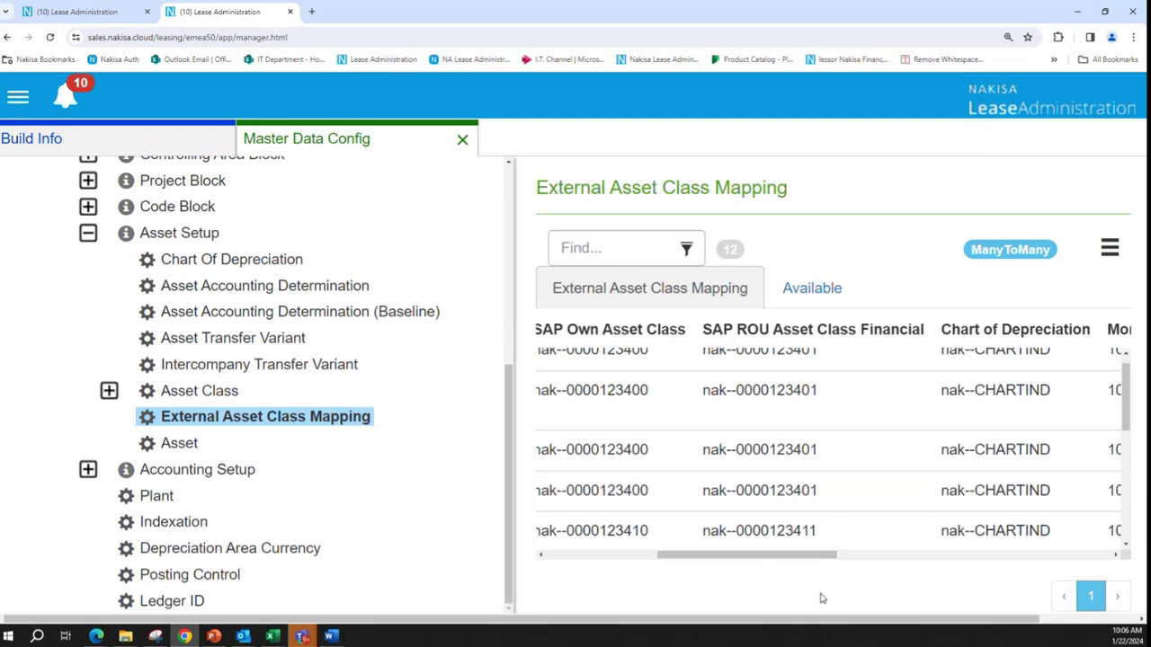
pyautogui.hotkey('ctrl', '-')
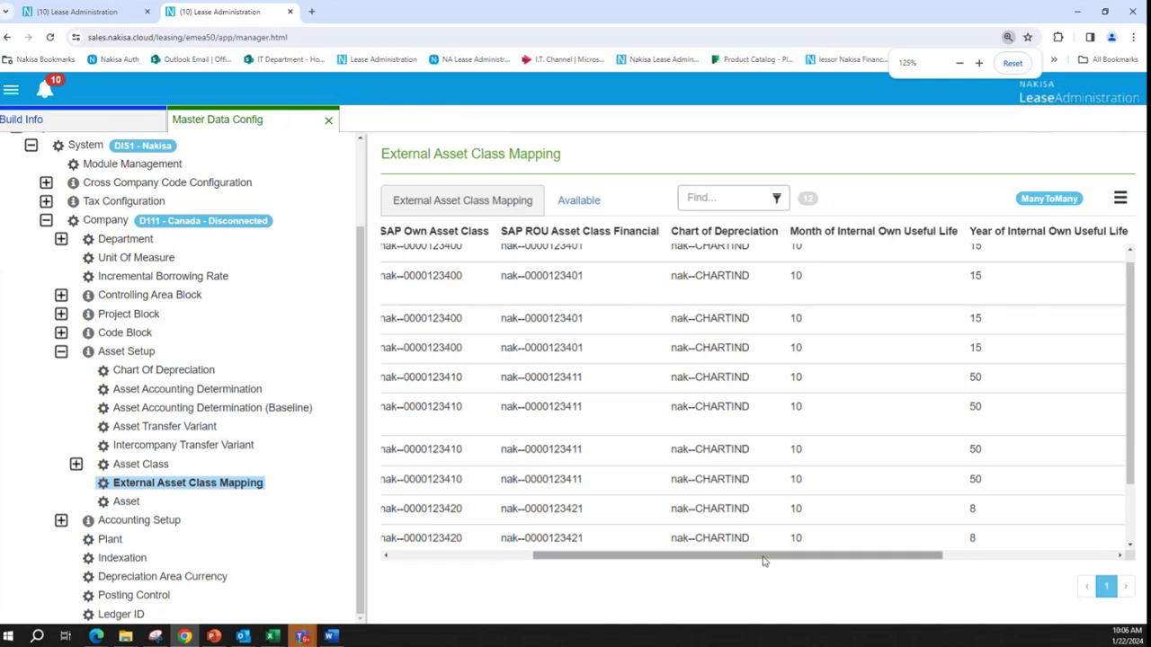
pyautogui.moveTo(763, 558); pyautogui.dragTo(419, 562)
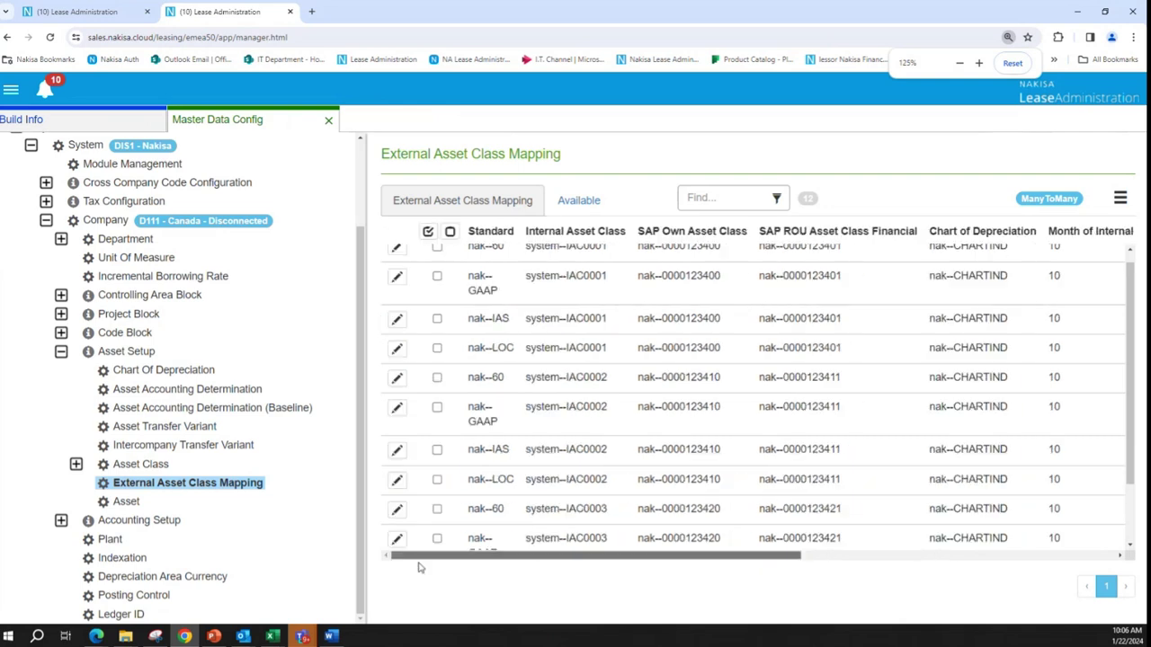
pyautogui.click(397, 378)
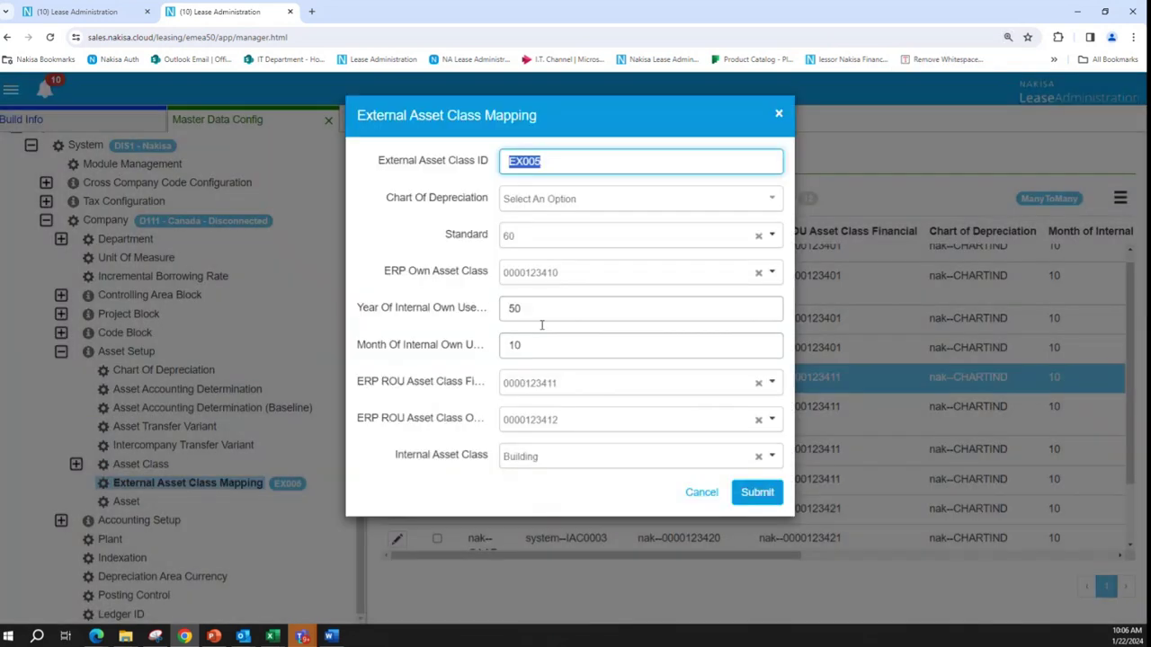
pyautogui.click(714, 505)
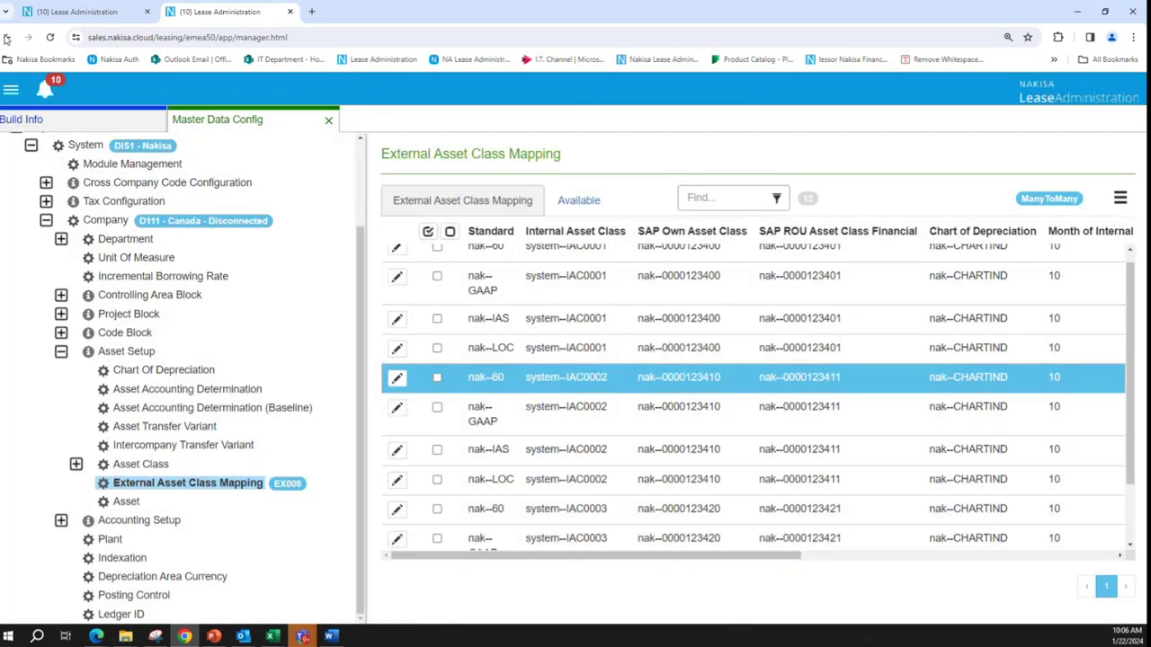
# - Switch back to the PowerPoint deck and show the Changing Useful Life slide with the notes on slide 11
pyautogui.click(99, 12)
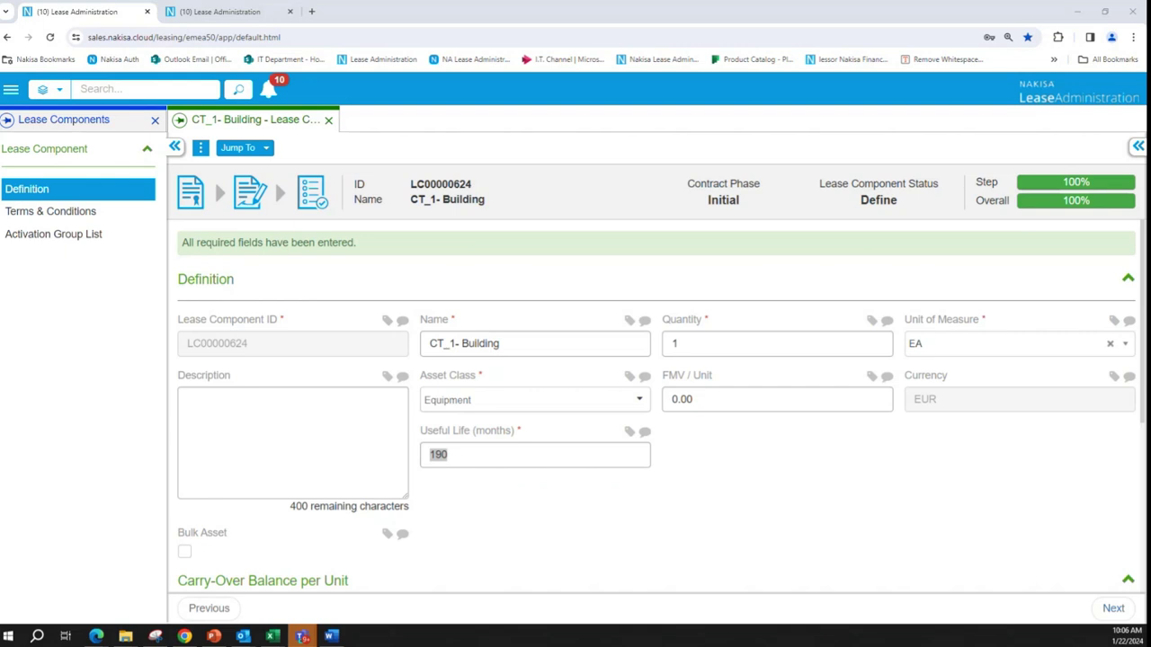
pyautogui.hotkey('alt', 'Tab')
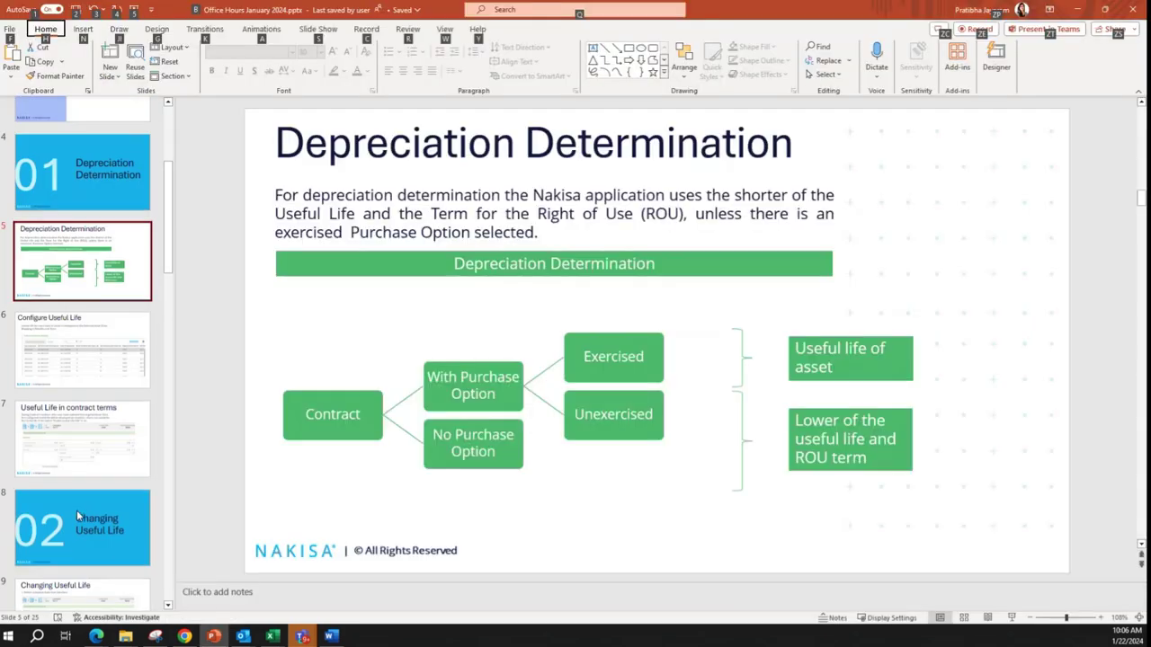
pyautogui.click(82, 432)
pyautogui.scroll(-3, 88, 491)
pyautogui.scroll(-2, 88, 491)
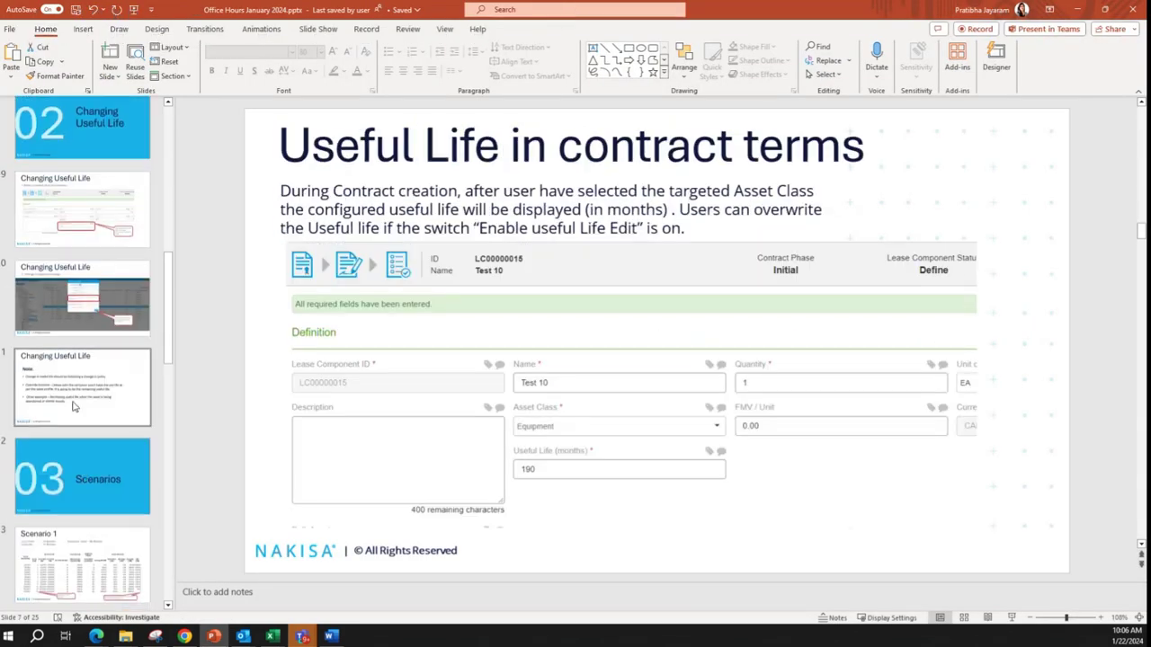
pyautogui.click(81, 402)
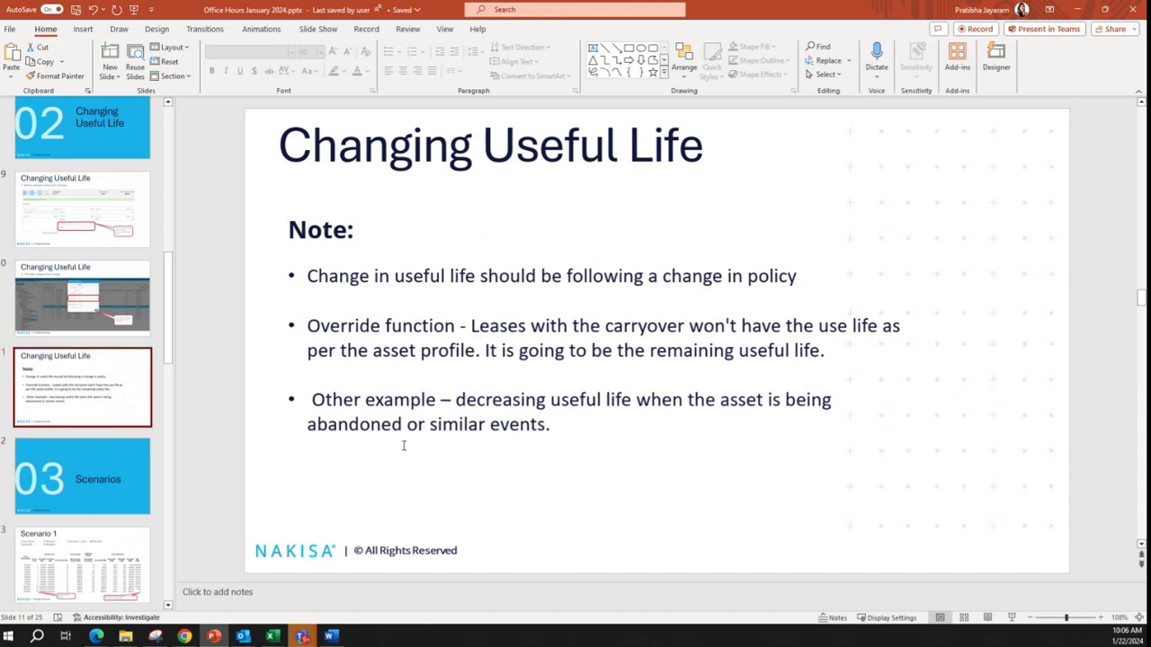
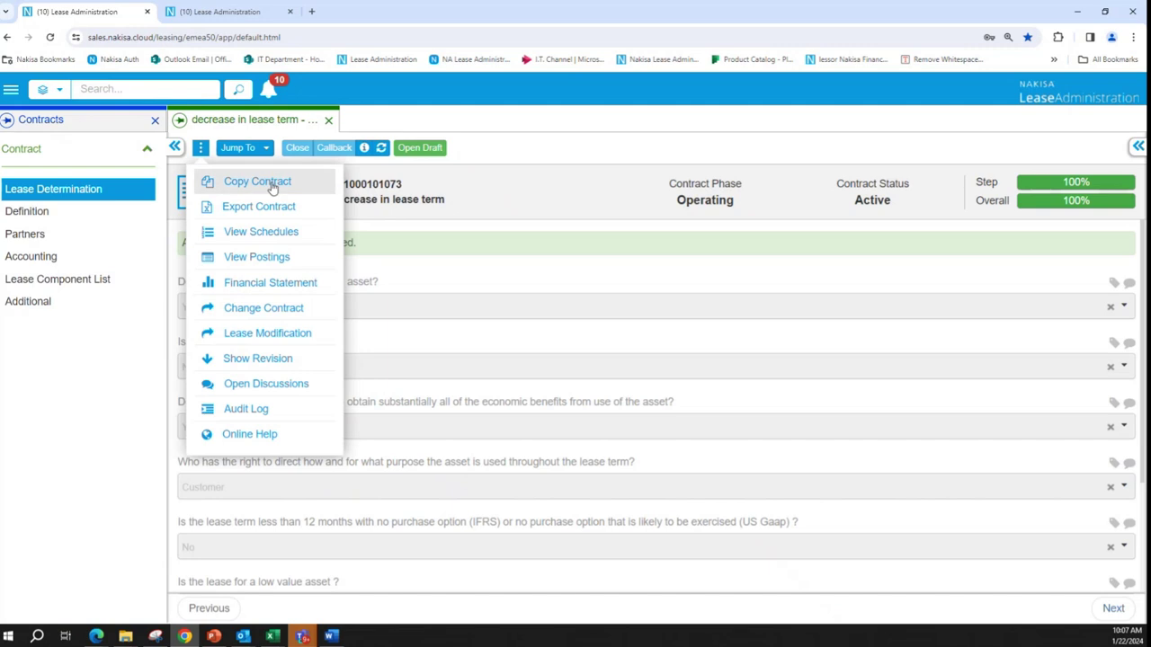
# - Copy the "decrease in lease term" contract as a new contract named Test without copying its lease component
pyautogui.click(272, 187)
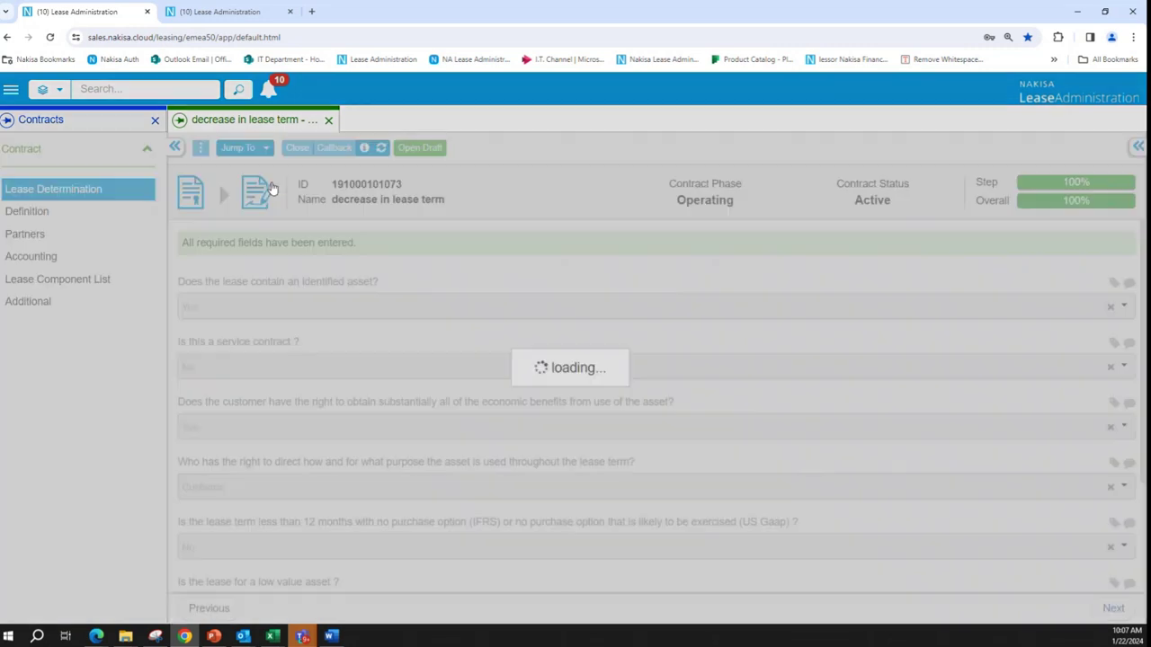
pyautogui.click(559, 195)
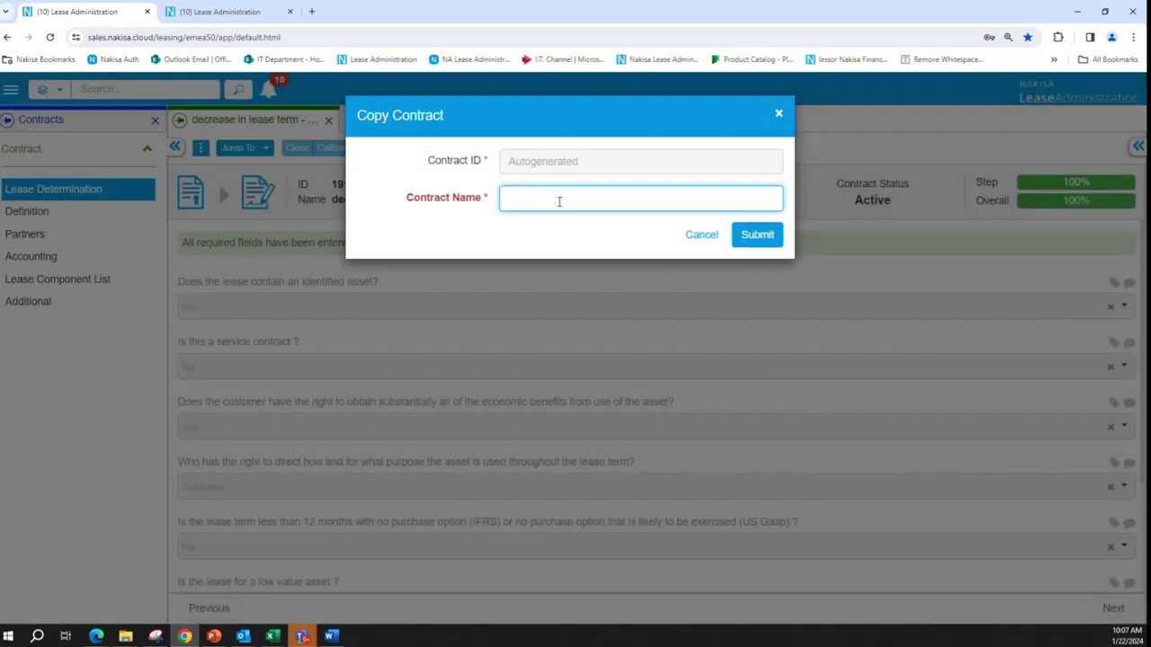
pyautogui.write('Test')
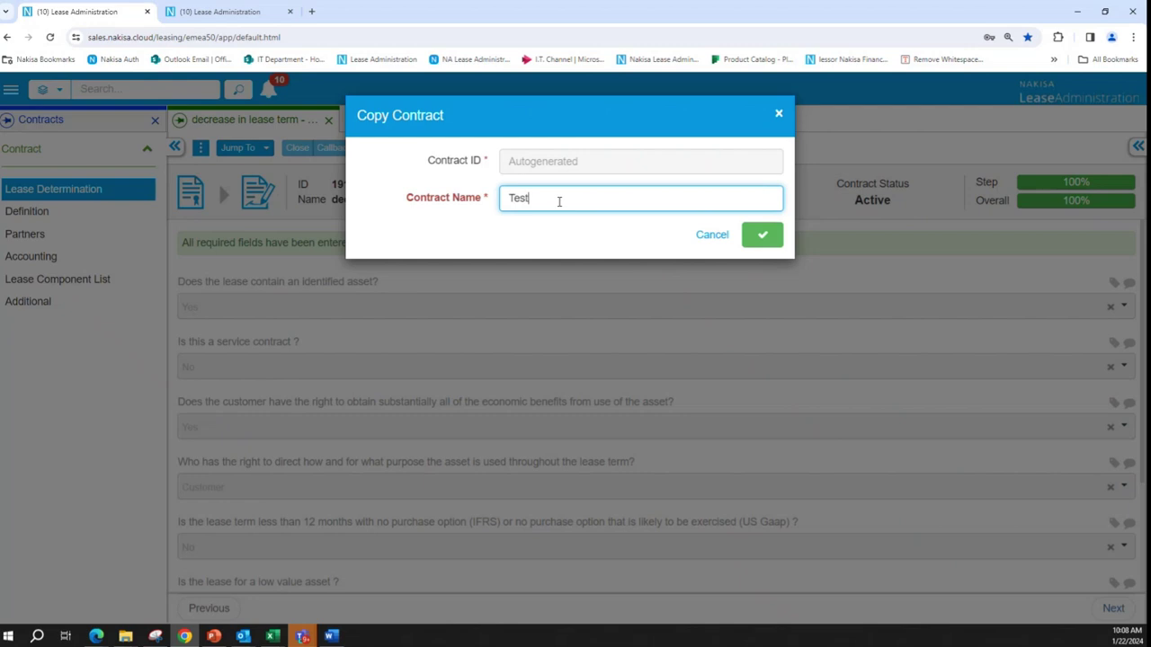
pyautogui.click(765, 235)
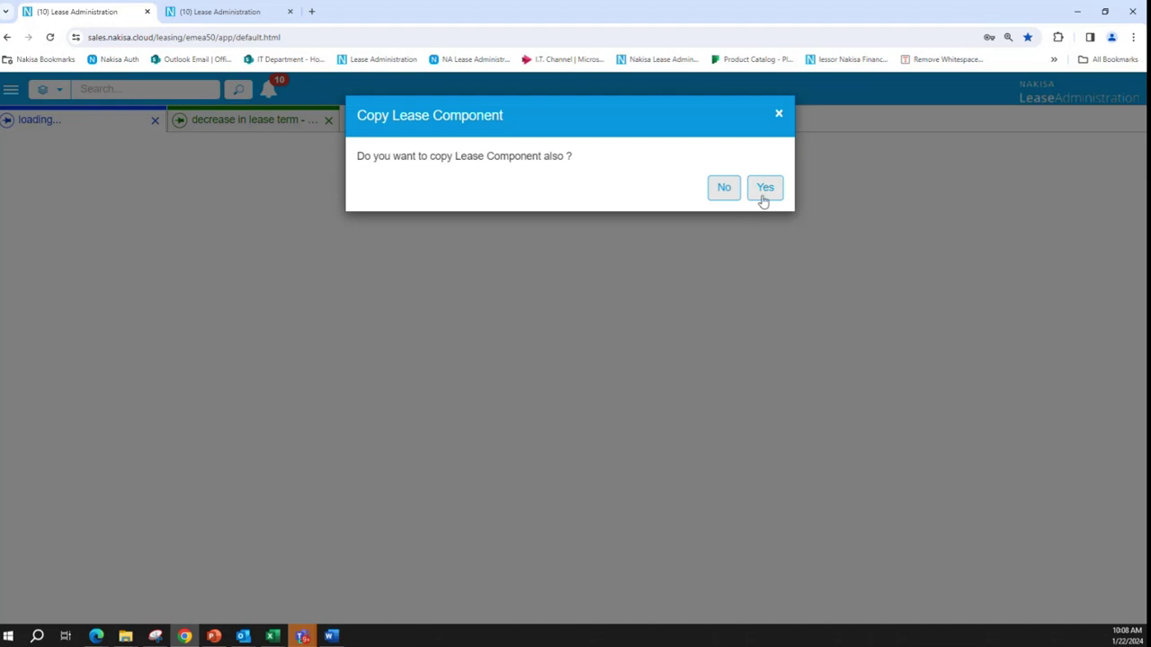
pyautogui.click(729, 188)
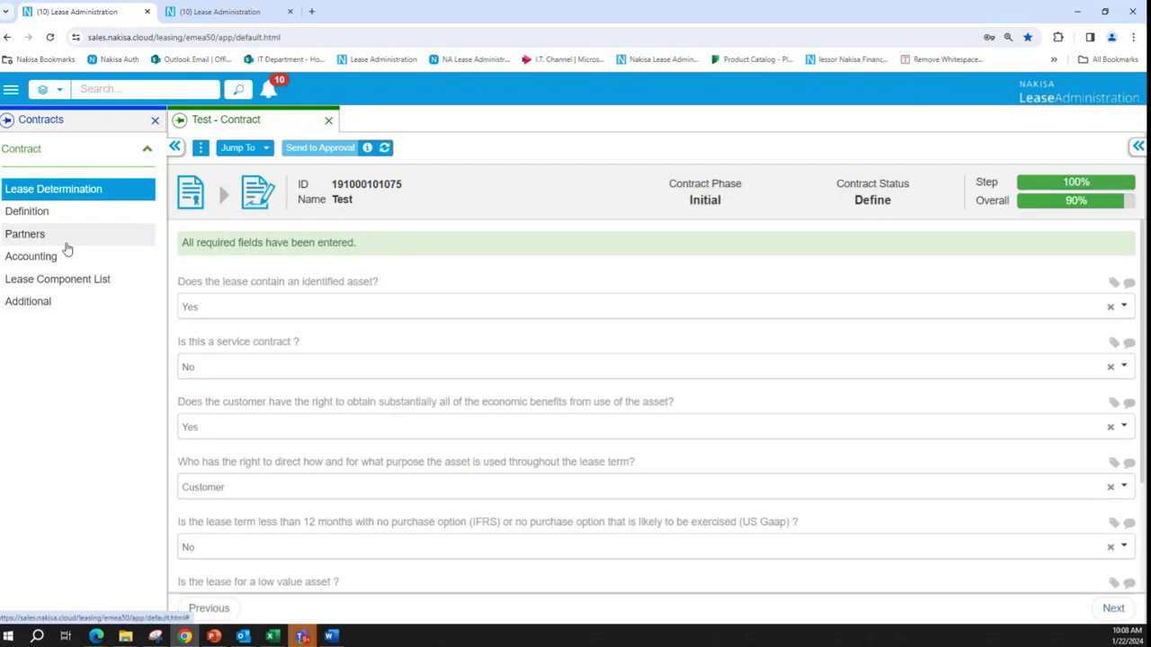
# - Check the Test contract's accounting terms and create a lease component named Test under it
pyautogui.click(30, 257)
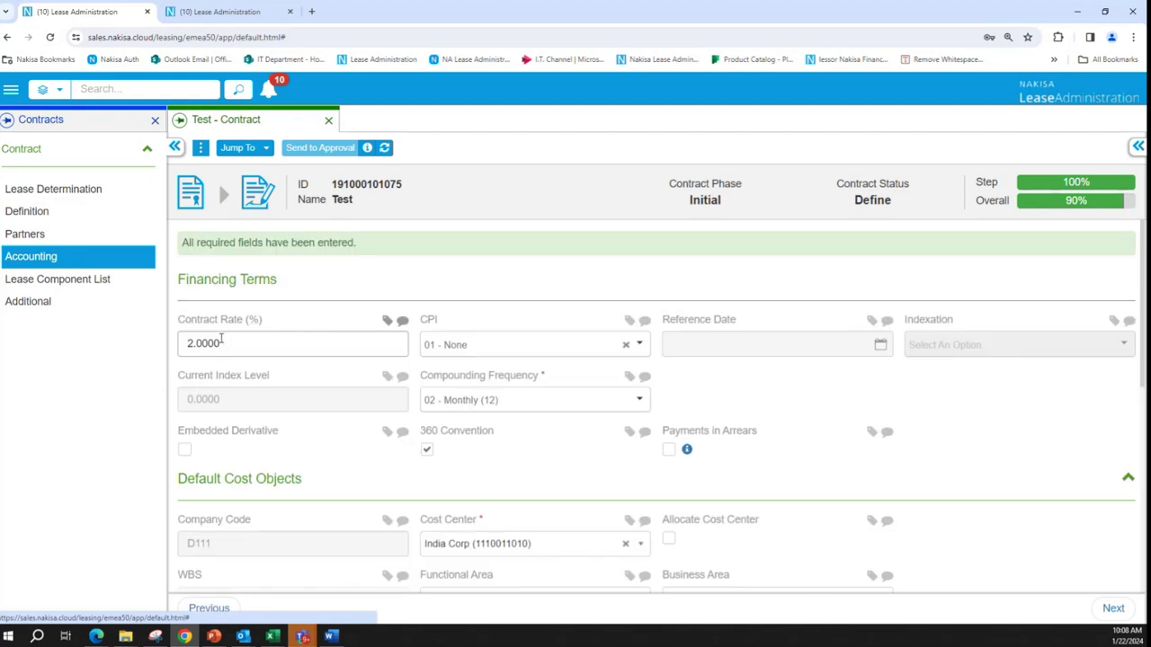
pyautogui.scroll(-1, 481, 403)
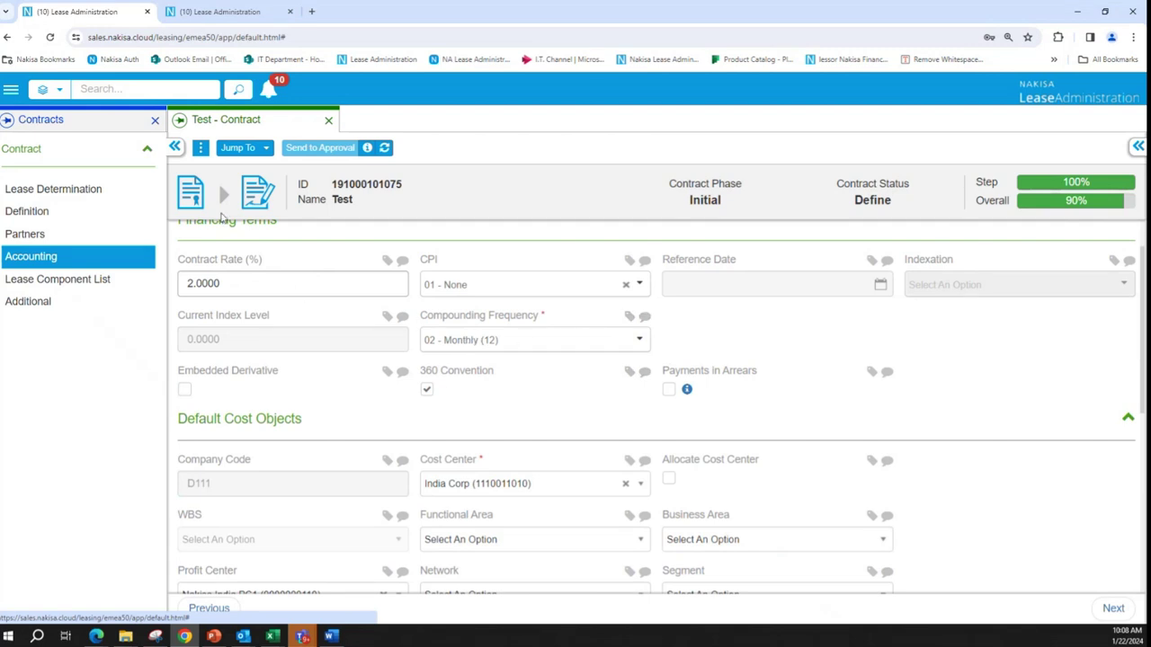
pyautogui.click(122, 278)
pyautogui.click(200, 150)
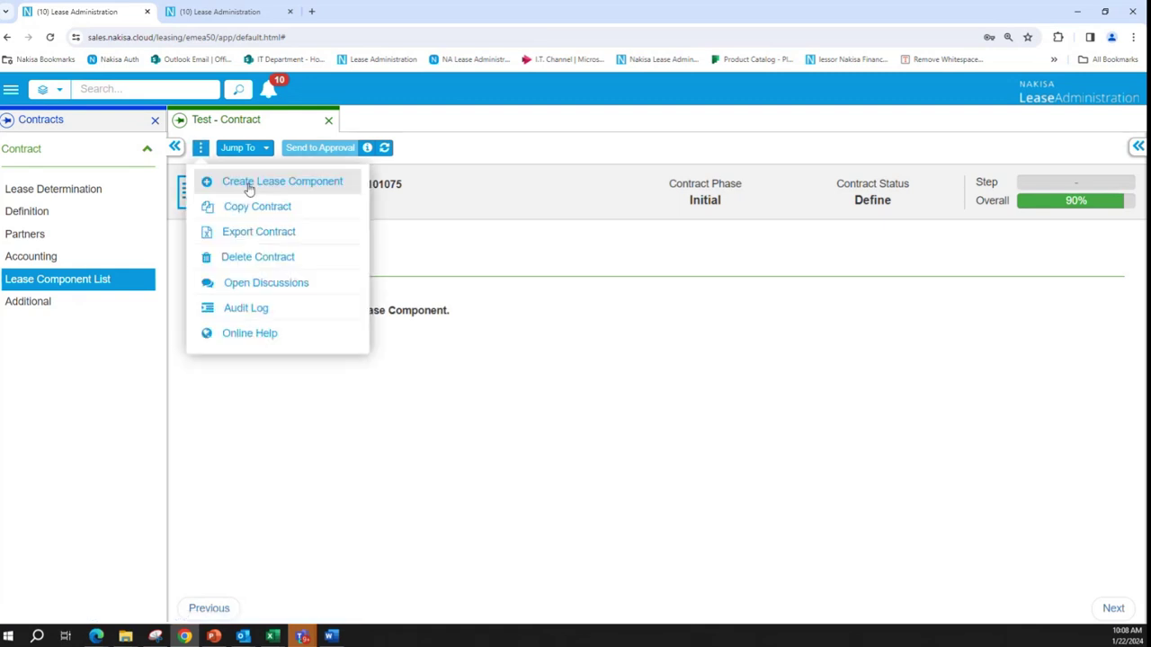
pyautogui.click(246, 183)
pyautogui.write('Test')
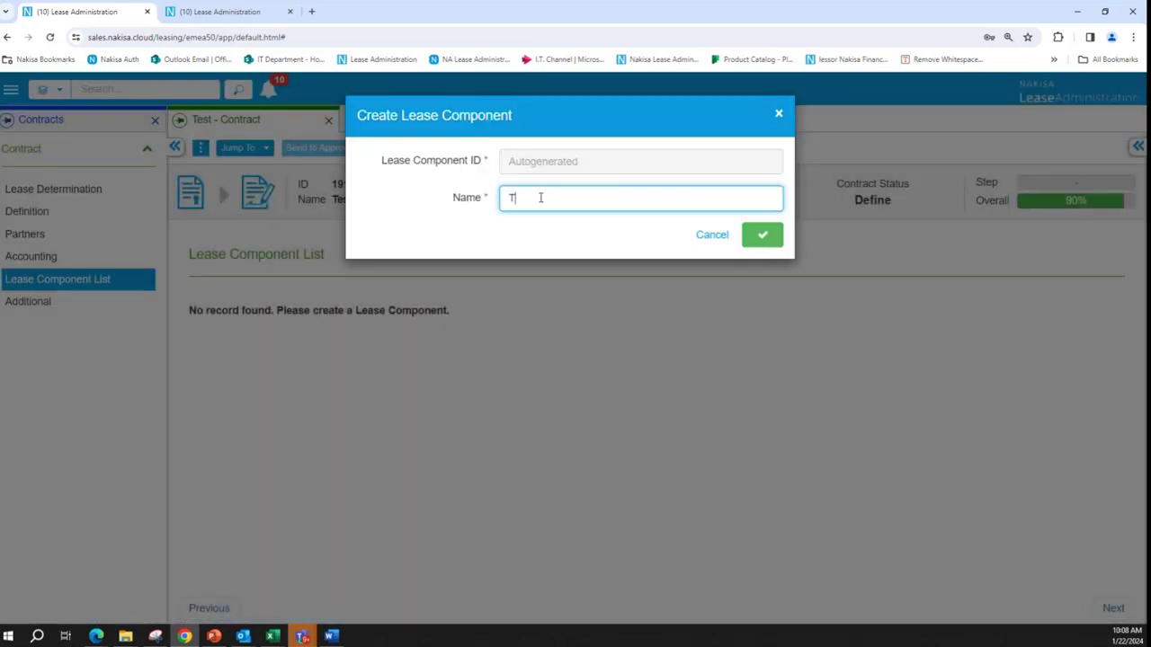
pyautogui.click(764, 243)
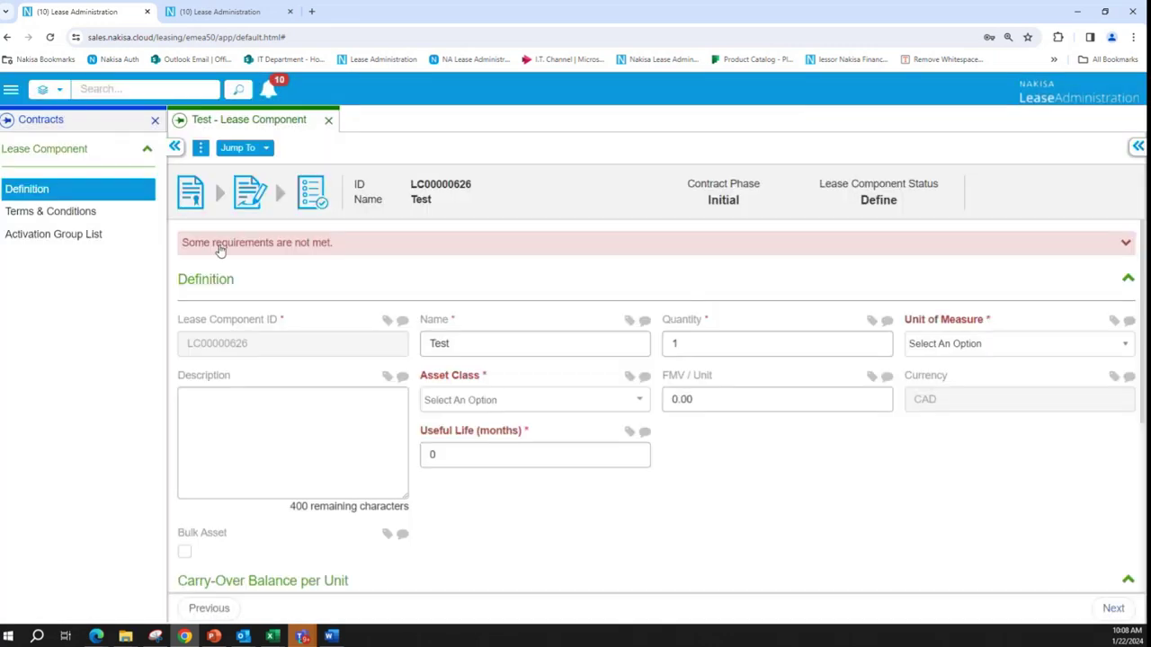
# - Define the lease component with unit of measure EA, asset class Equipment and a useful life of 12 months
pyautogui.click(973, 354)
pyautogui.click(944, 387)
pyautogui.click(532, 400)
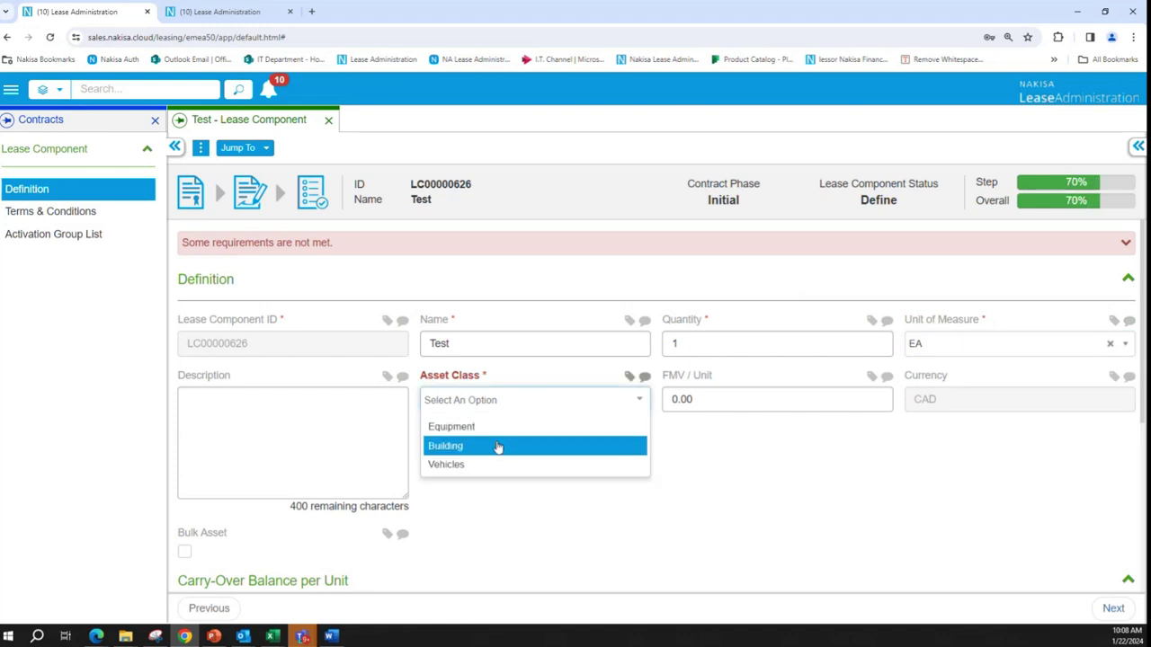
pyautogui.click(496, 428)
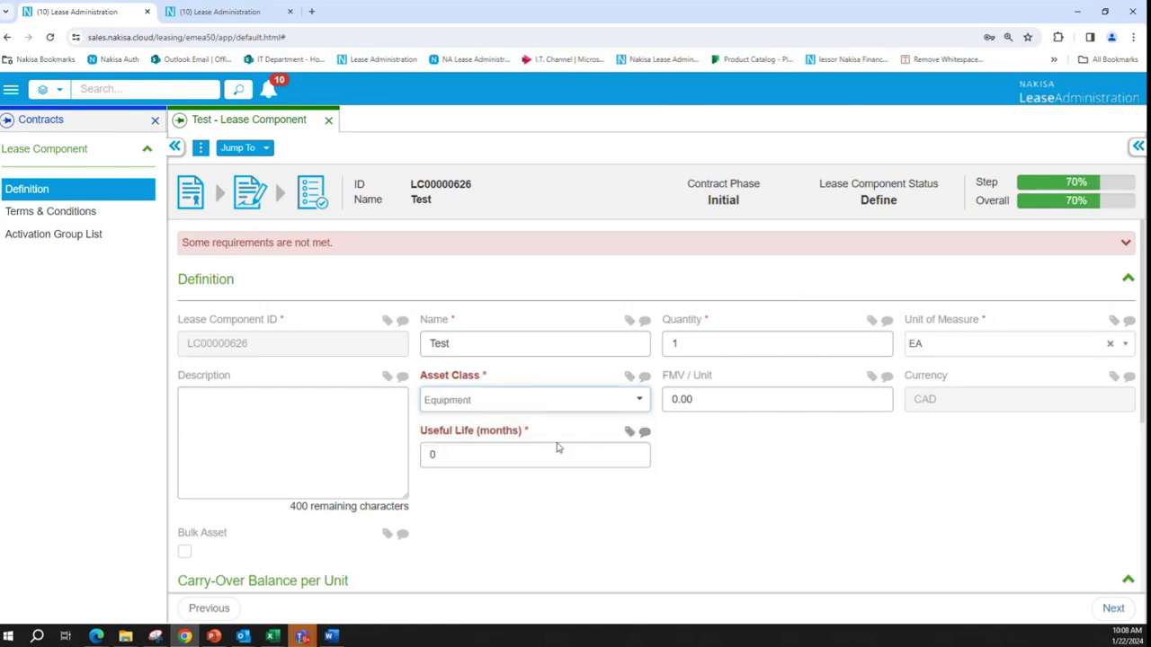
pyautogui.doubleClick(453, 457)
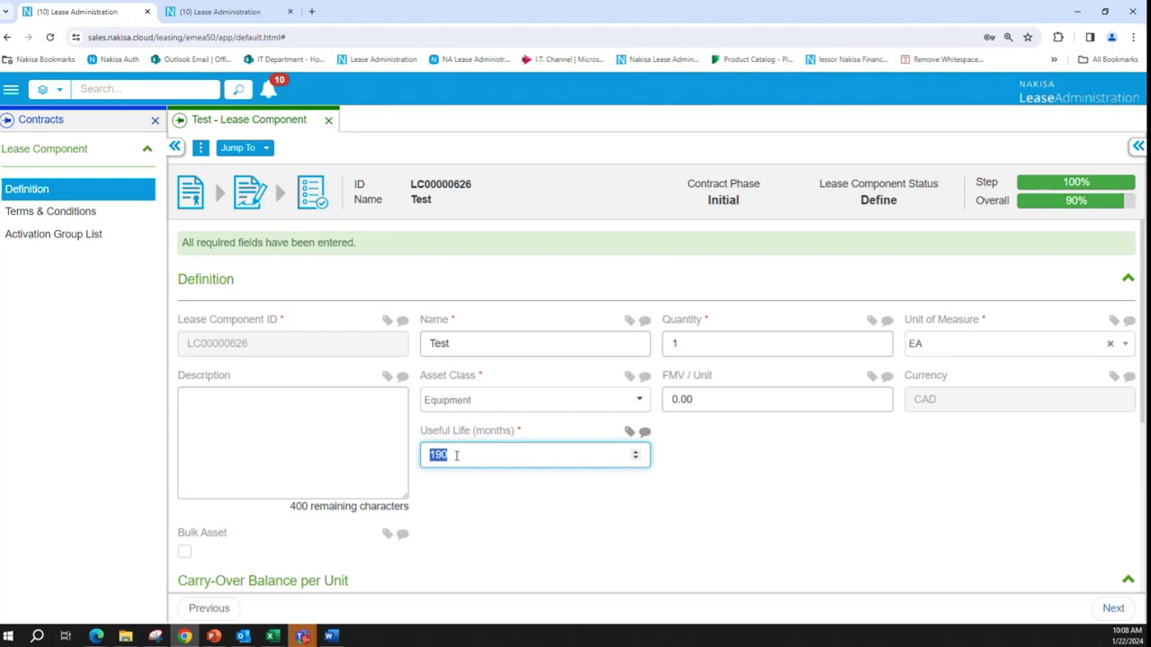
pyautogui.write('12')
# - Start a standard term of type Base Rent for the lease component with a lease amount of 1,000 per unit
pyautogui.click(32, 213)
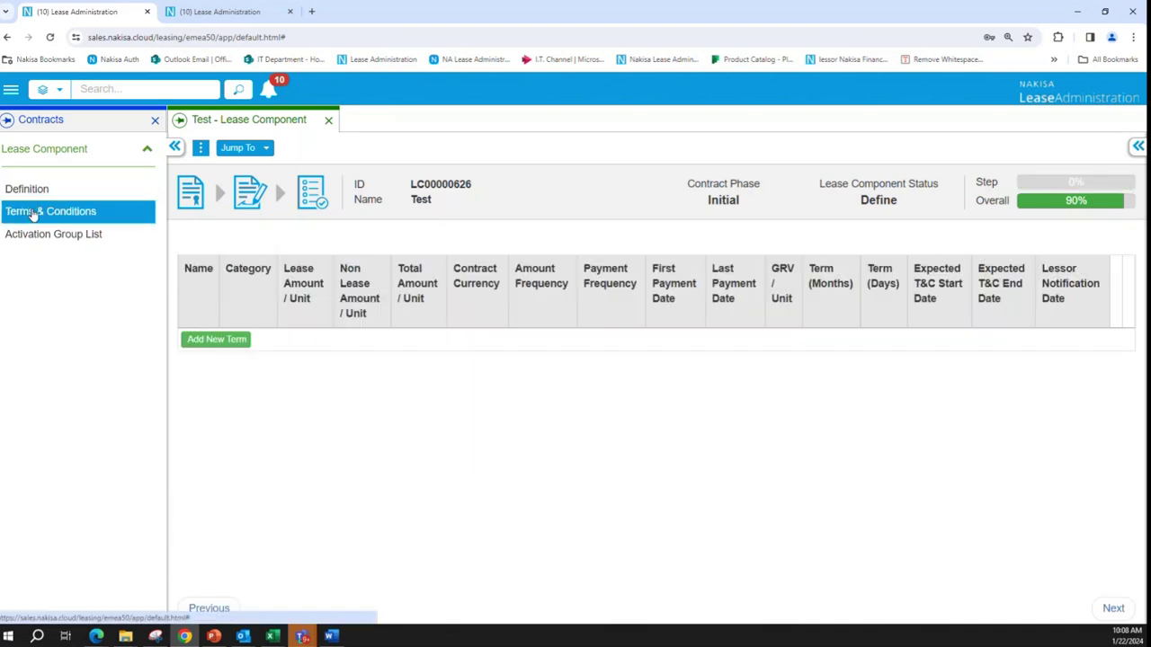
pyautogui.click(204, 339)
pyautogui.click(227, 364)
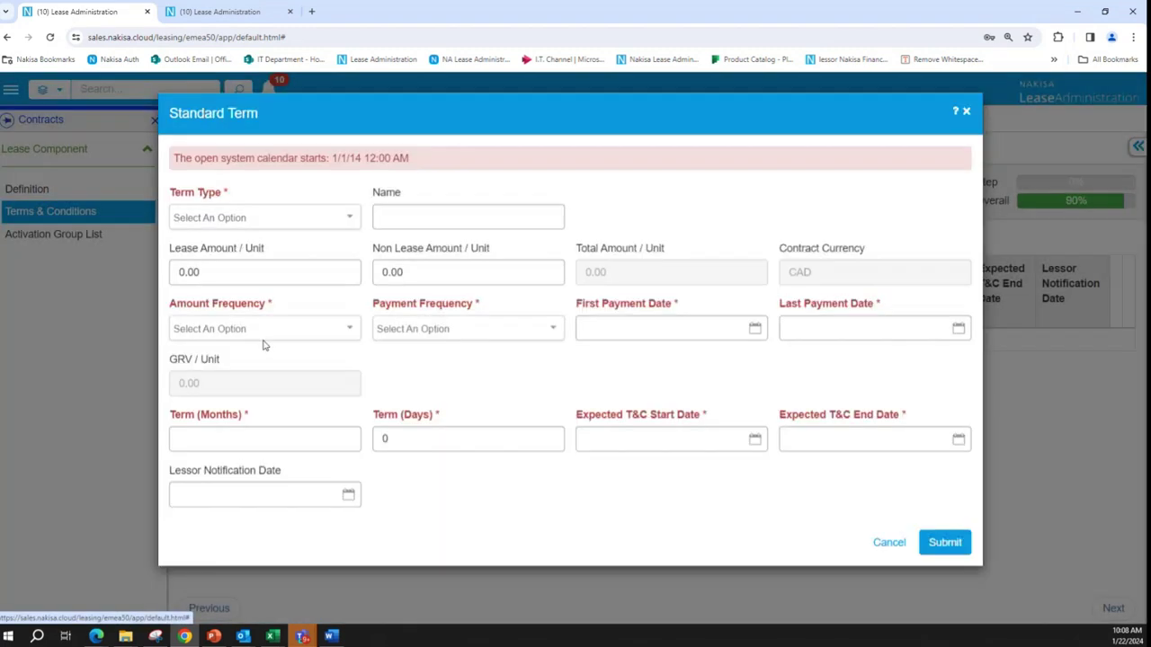
pyautogui.click(296, 220)
pyautogui.click(216, 257)
pyautogui.click(220, 274)
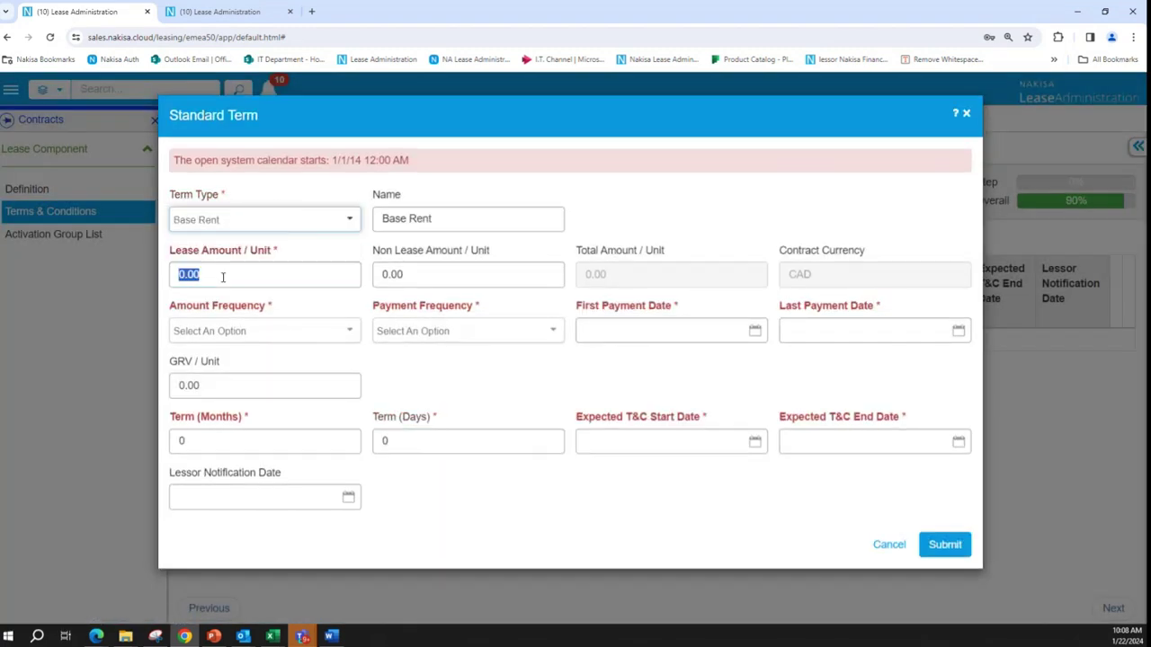
pyautogui.write('1000')
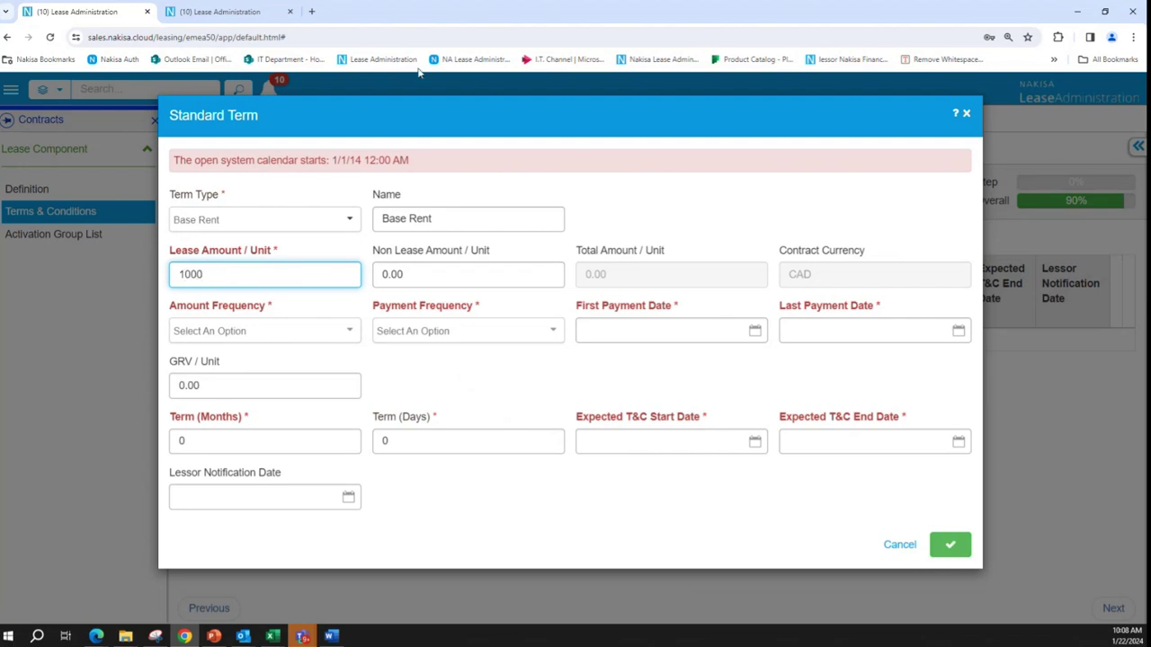
# - Set the Base Rent term's amount frequency to OneTime and its payment frequency to Monthly
pyautogui.click(322, 334)
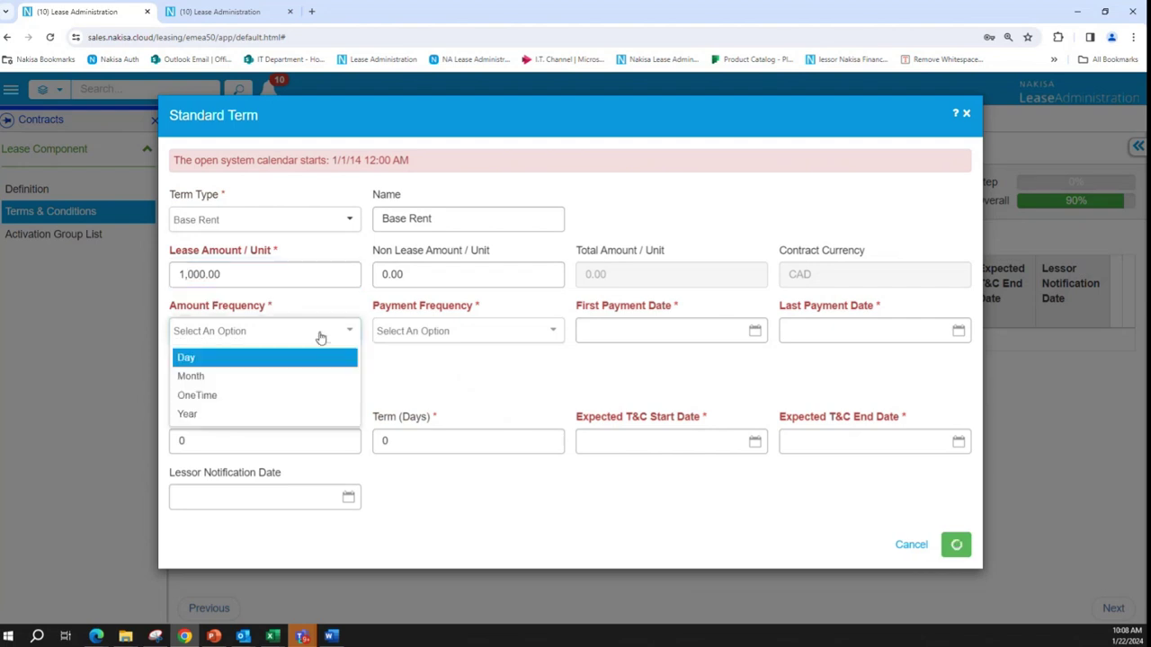
pyautogui.click(256, 396)
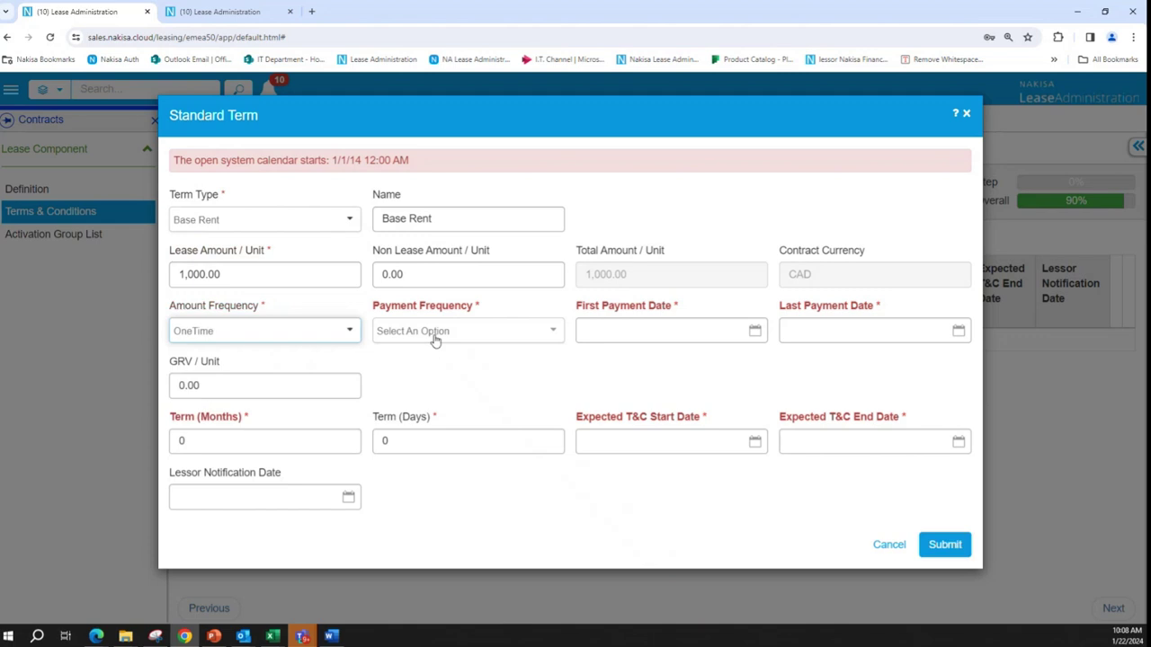
pyautogui.click(432, 333)
pyautogui.click(435, 377)
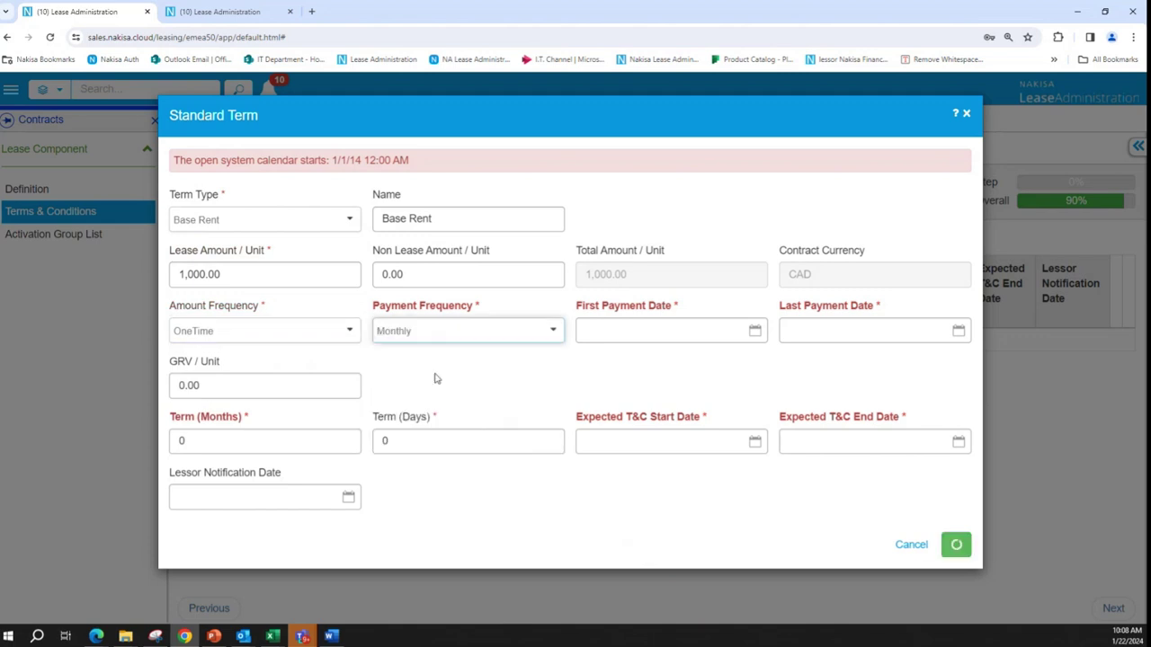
# - Set the term's first payment date to 2024-01-01 and last payment date to 2024-12-31
pyautogui.click(754, 330)
pyautogui.click(676, 358)
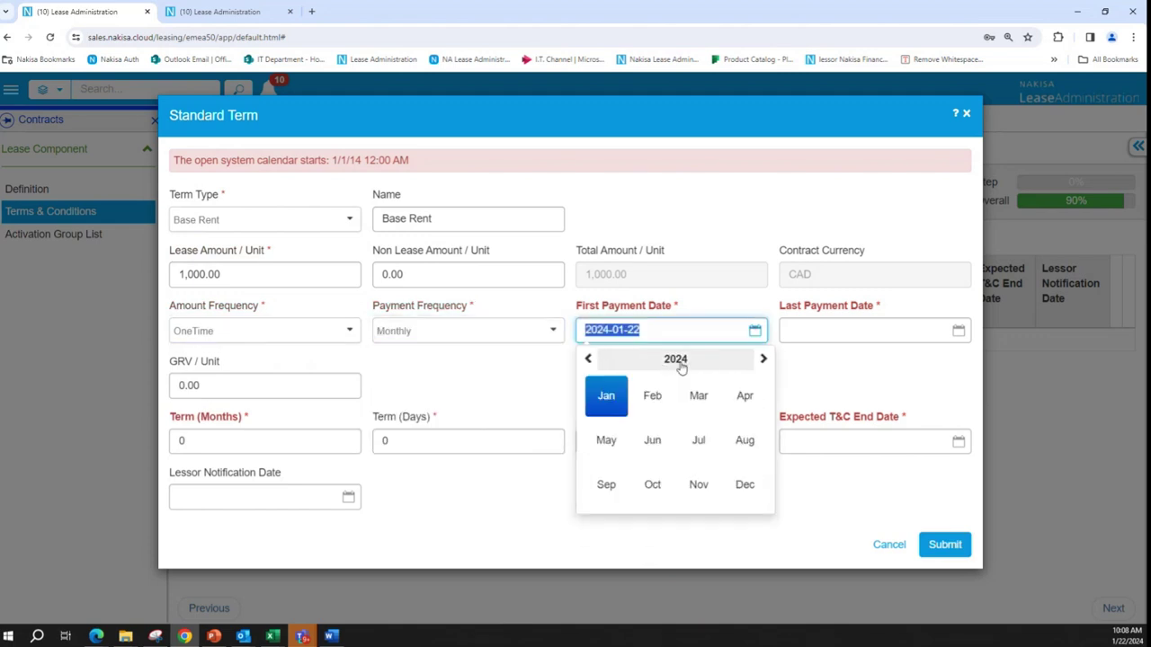
pyautogui.click(608, 396)
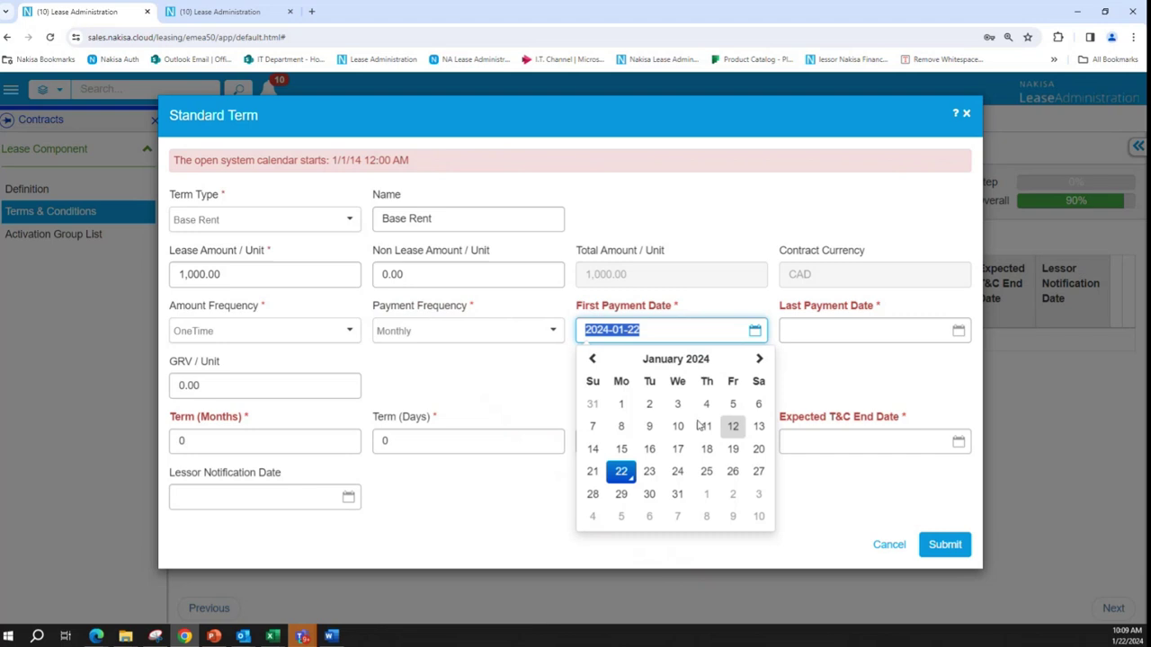
pyautogui.click(616, 406)
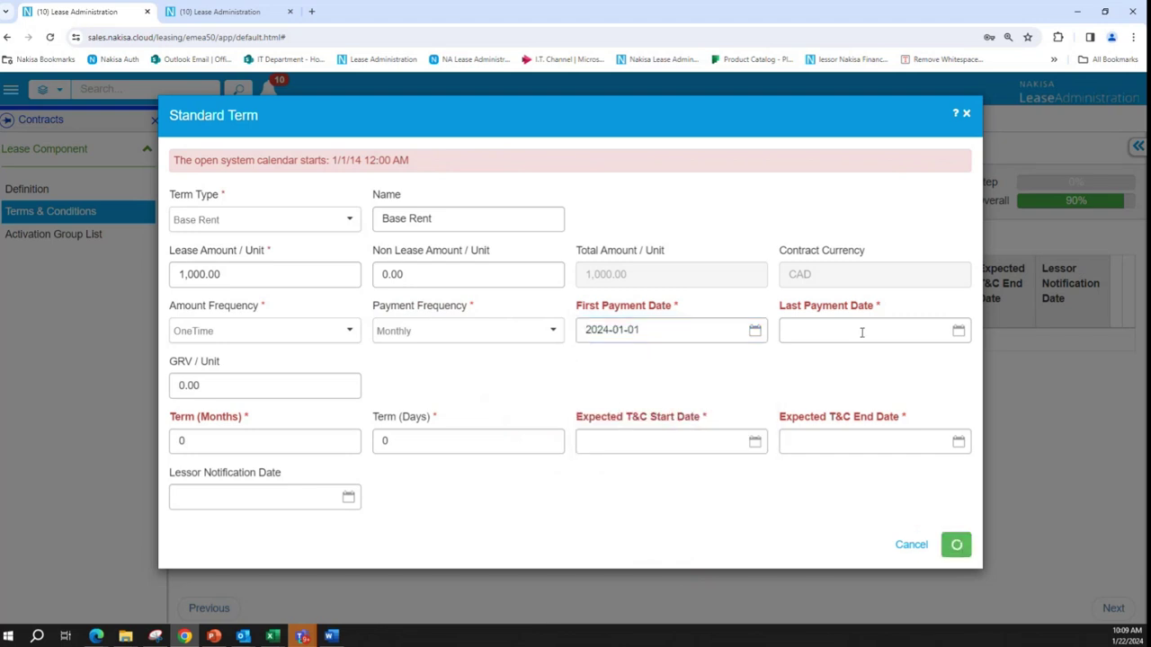
pyautogui.click(860, 331)
pyautogui.click(878, 358)
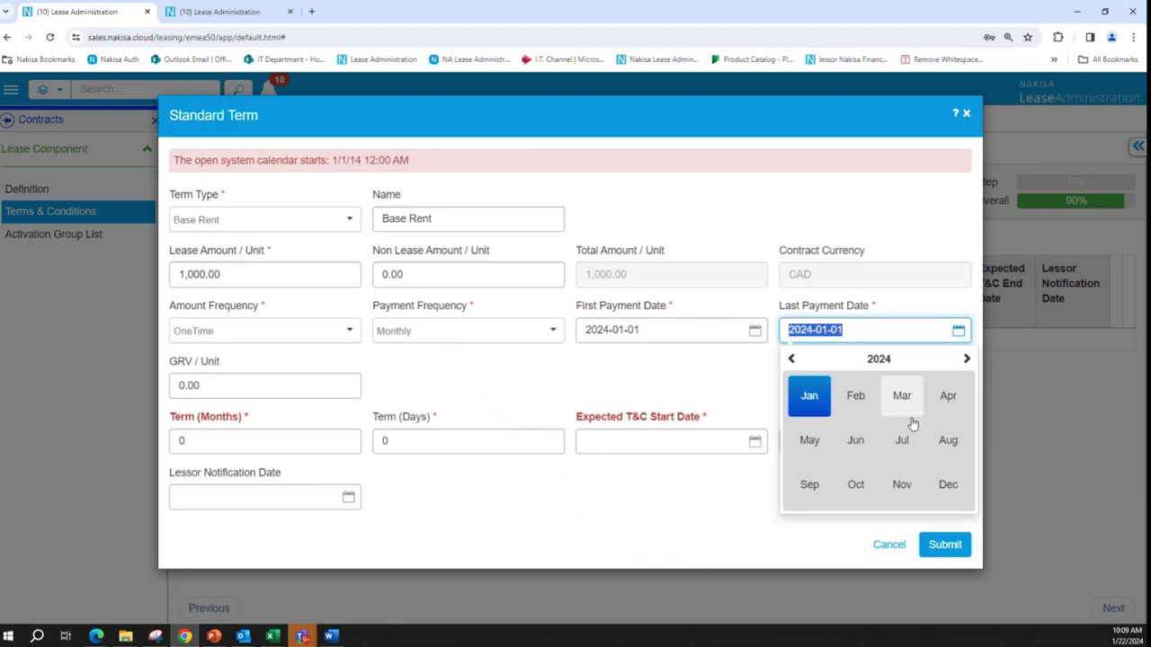
pyautogui.click(947, 483)
pyautogui.click(850, 494)
pyautogui.click(647, 330)
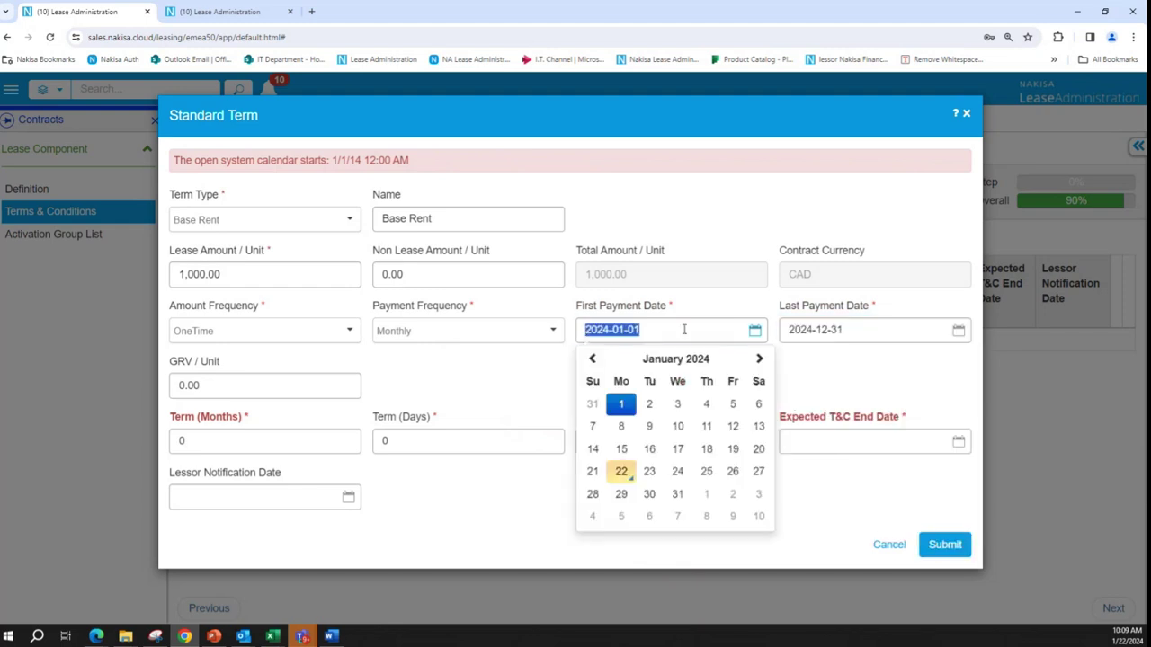
pyautogui.click(623, 404)
# - Set the expected T&C dates to 2024-01-01 through 2024-12-31 and submit the Base Rent term
pyautogui.click(613, 441)
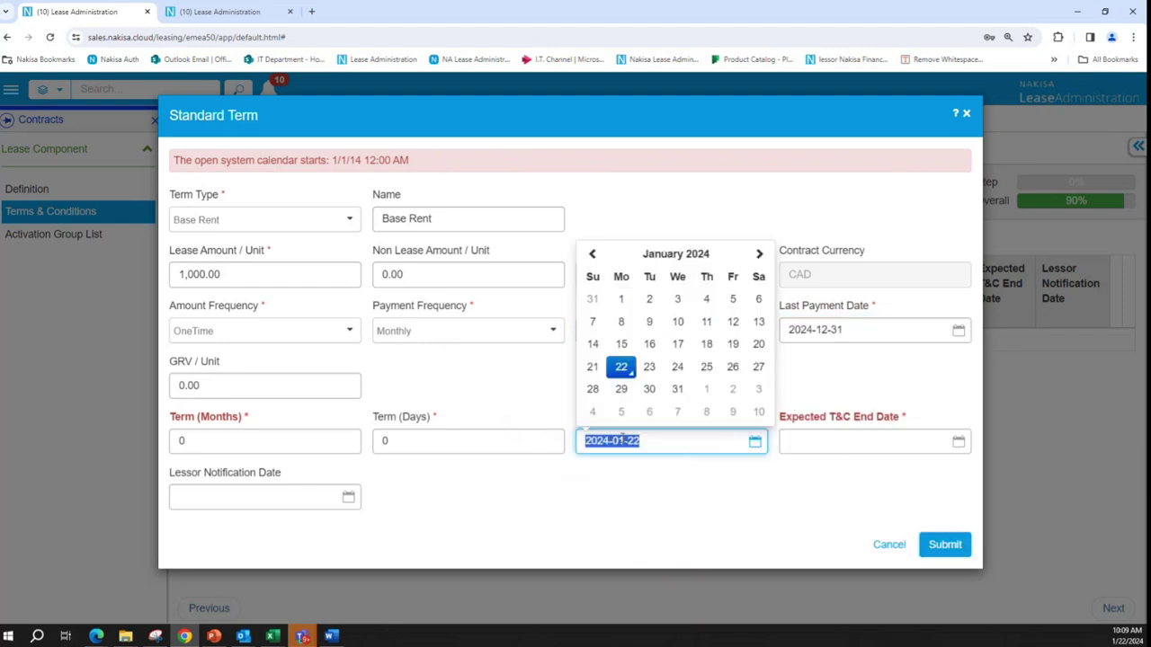
pyautogui.click(841, 330)
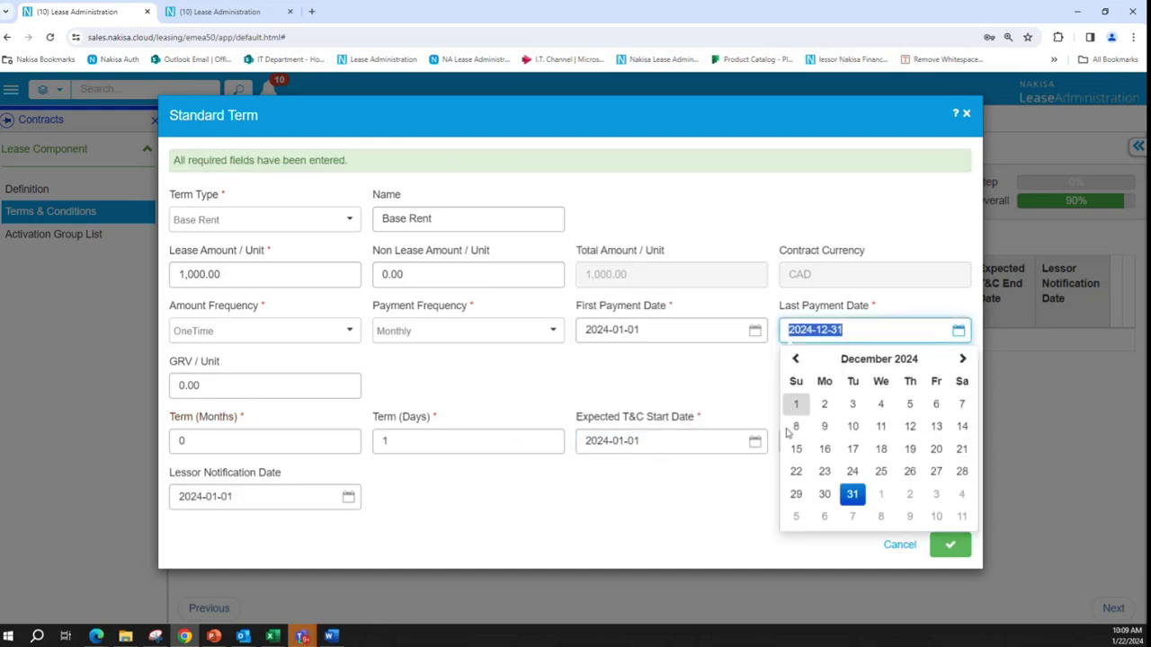
pyautogui.click(811, 437)
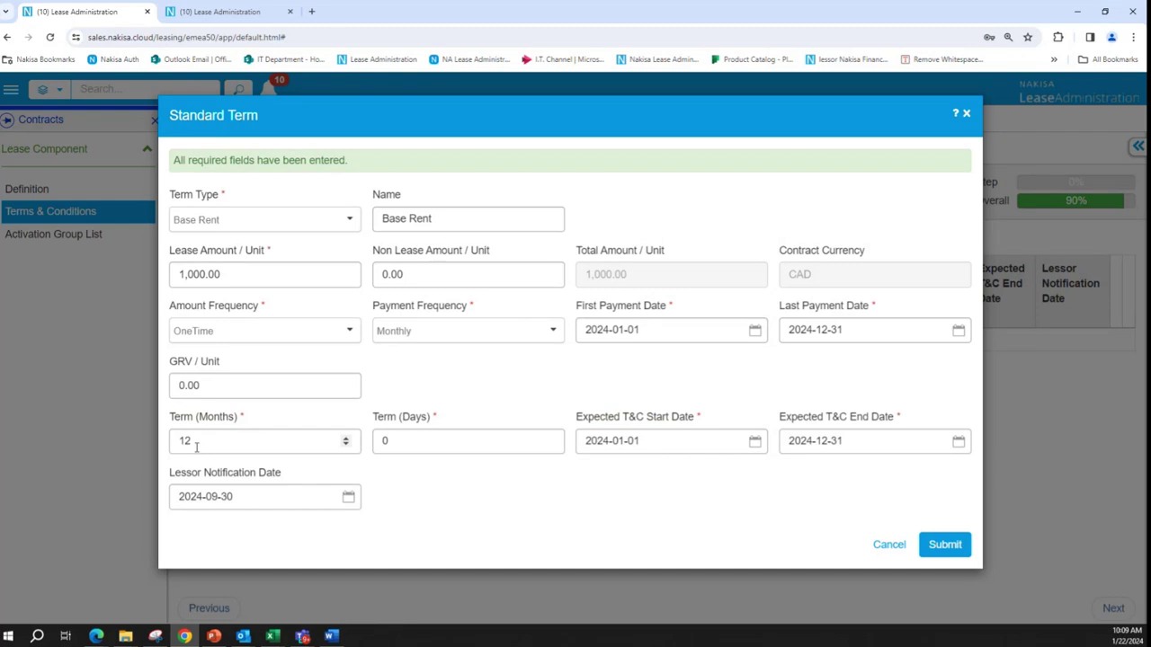
pyautogui.click(940, 545)
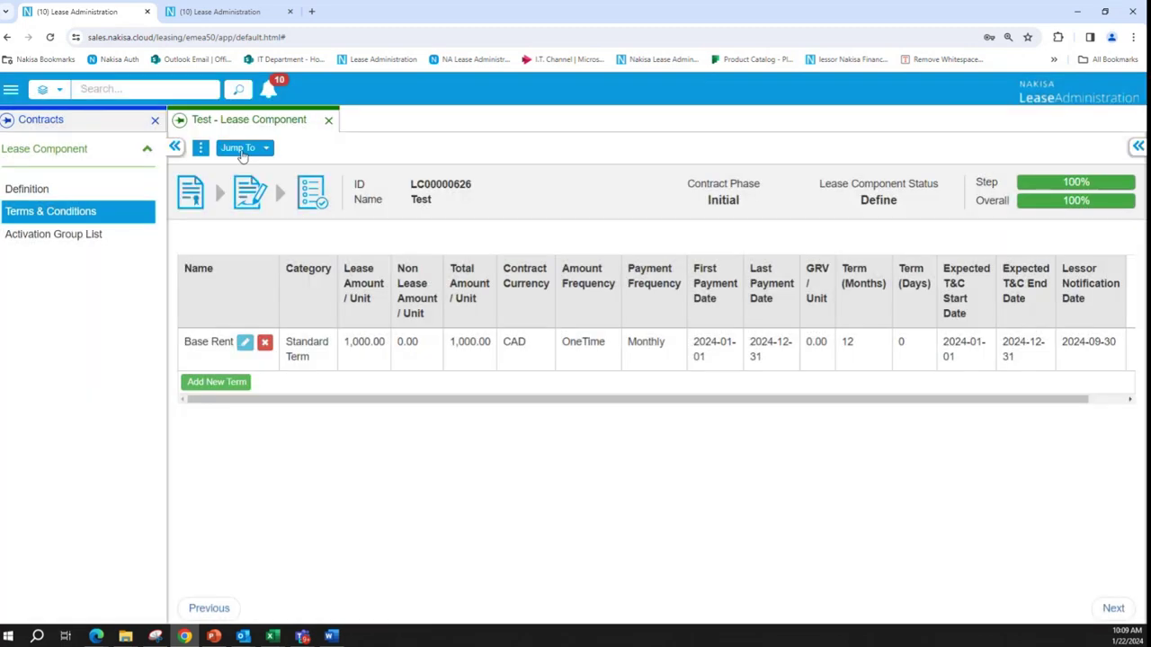
# - Return to the parent Test contract, send it to approval and approve it
pyautogui.click(241, 150)
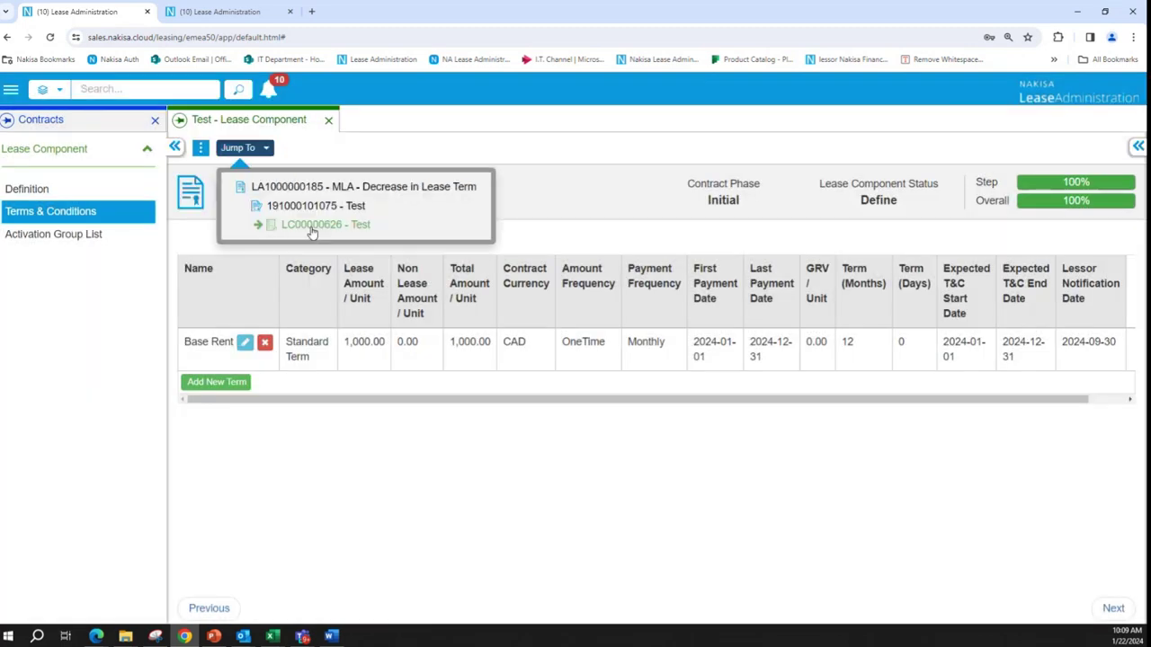
pyautogui.click(305, 204)
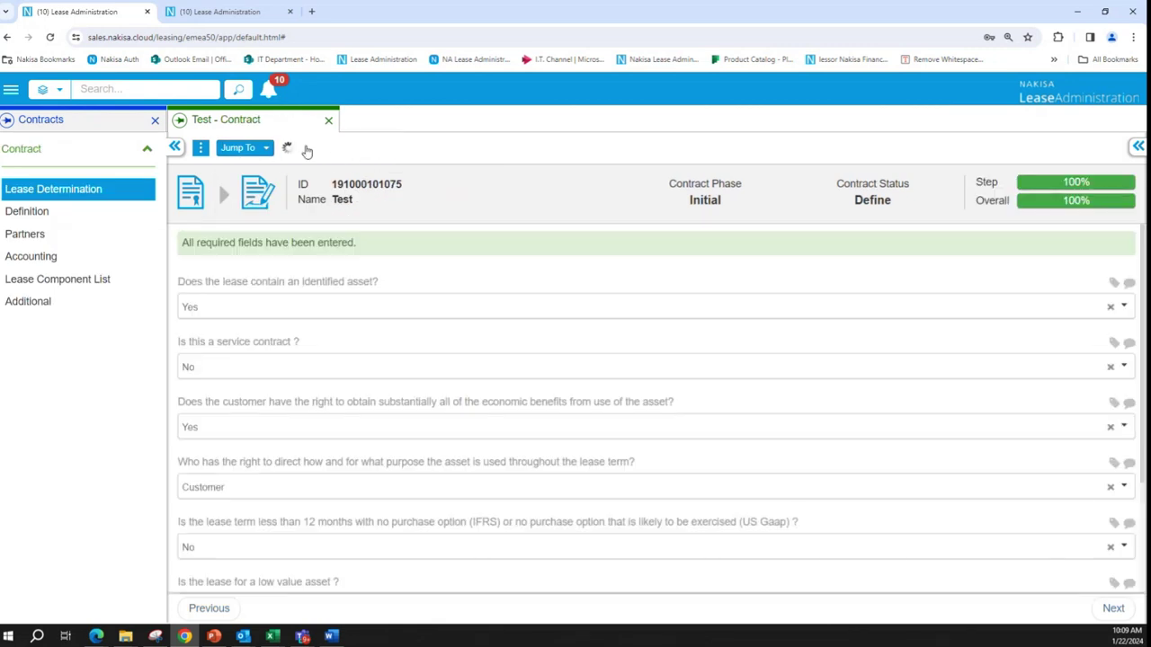
pyautogui.click(291, 149)
pyautogui.click(298, 149)
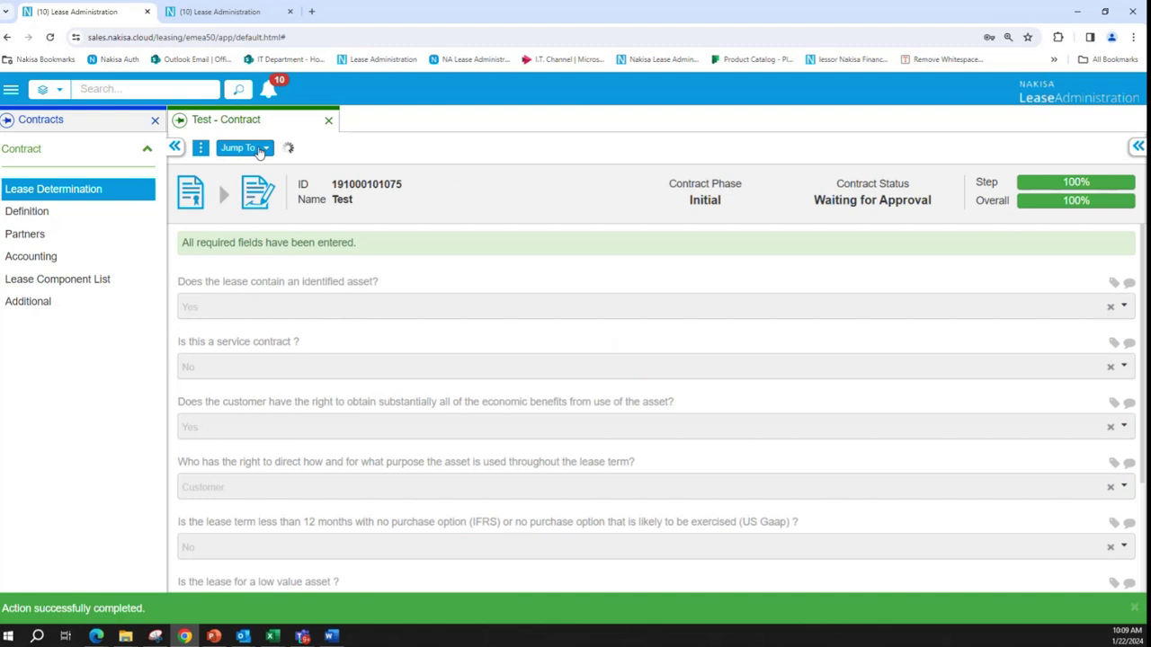
# - Open the contract's Test activation group and send it to assessment
pyautogui.click(259, 149)
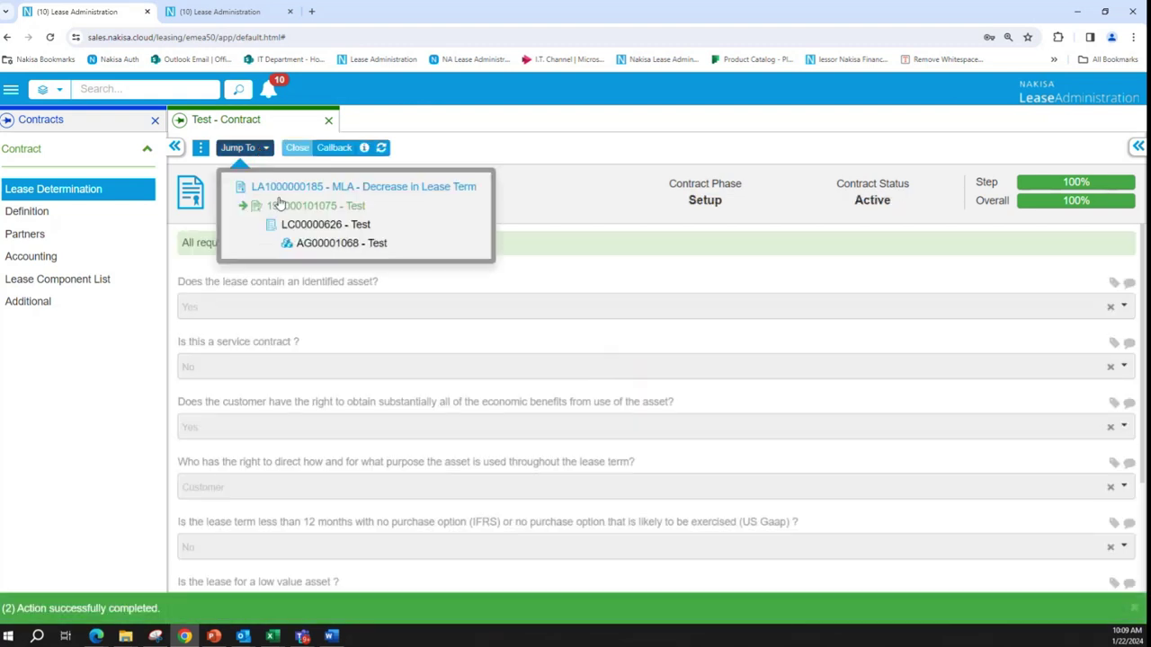
pyautogui.click(312, 241)
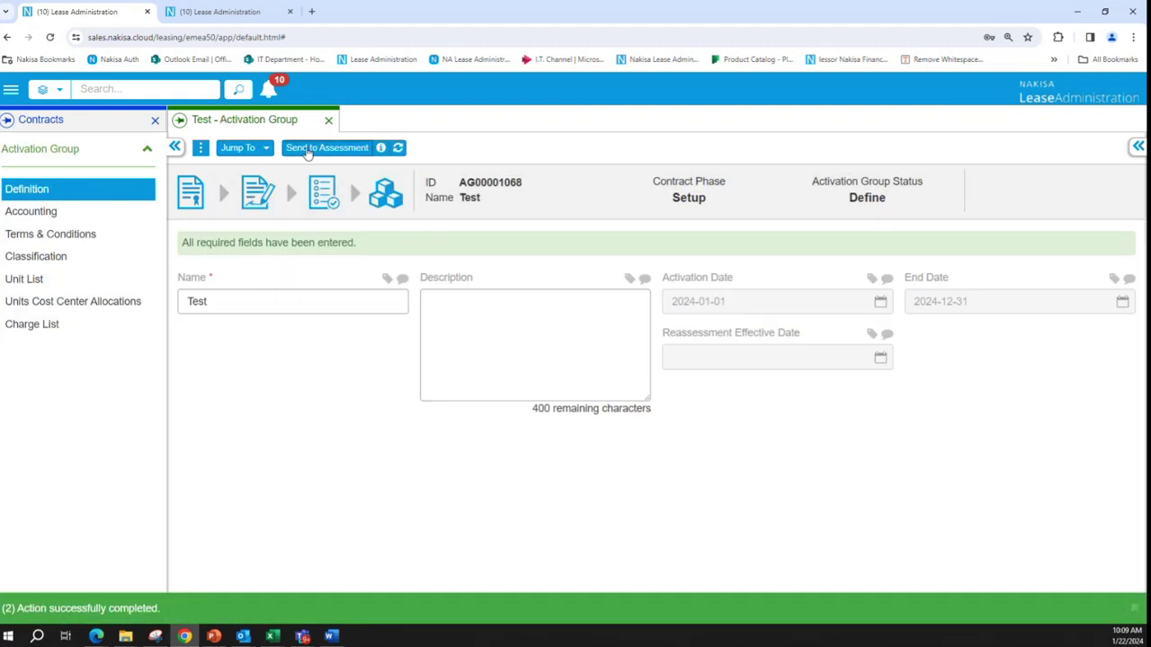
pyautogui.click(306, 148)
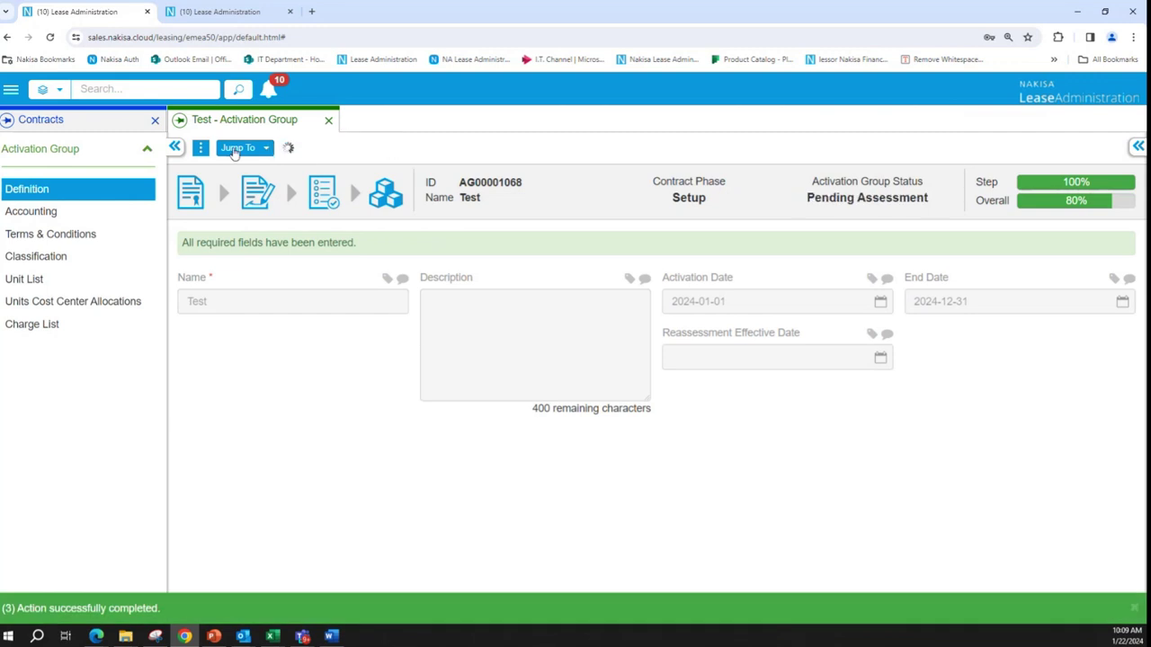
# - Set the activation group's GAAP classification to Finance and confirm the classification
pyautogui.click(88, 259)
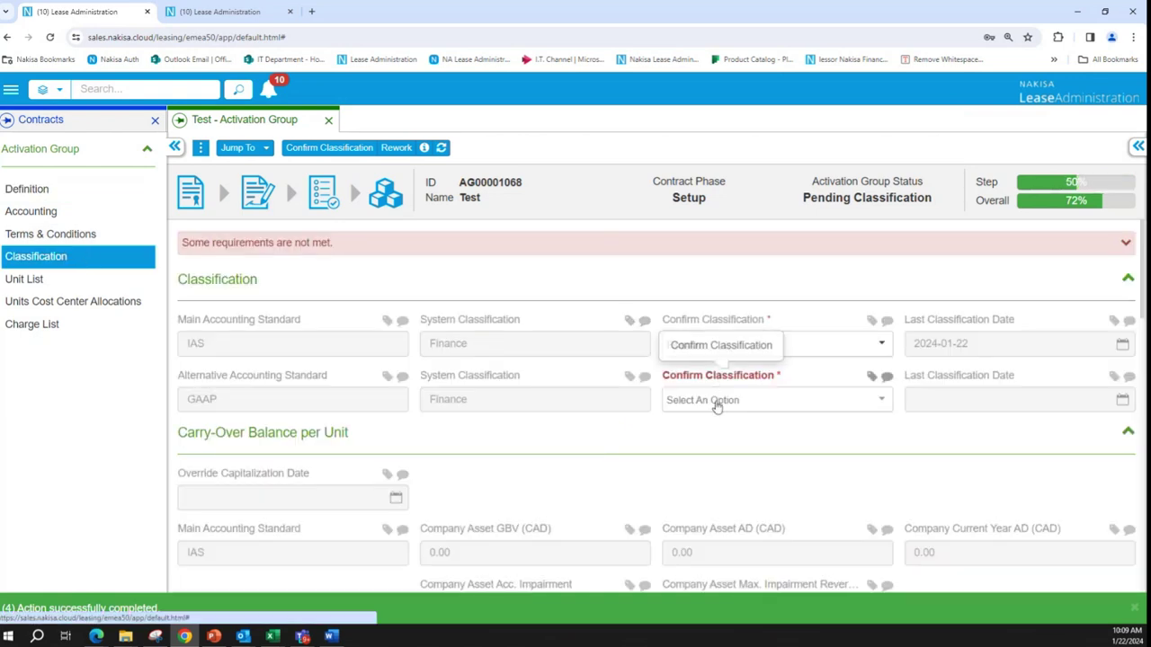
pyautogui.click(717, 406)
pyautogui.click(722, 429)
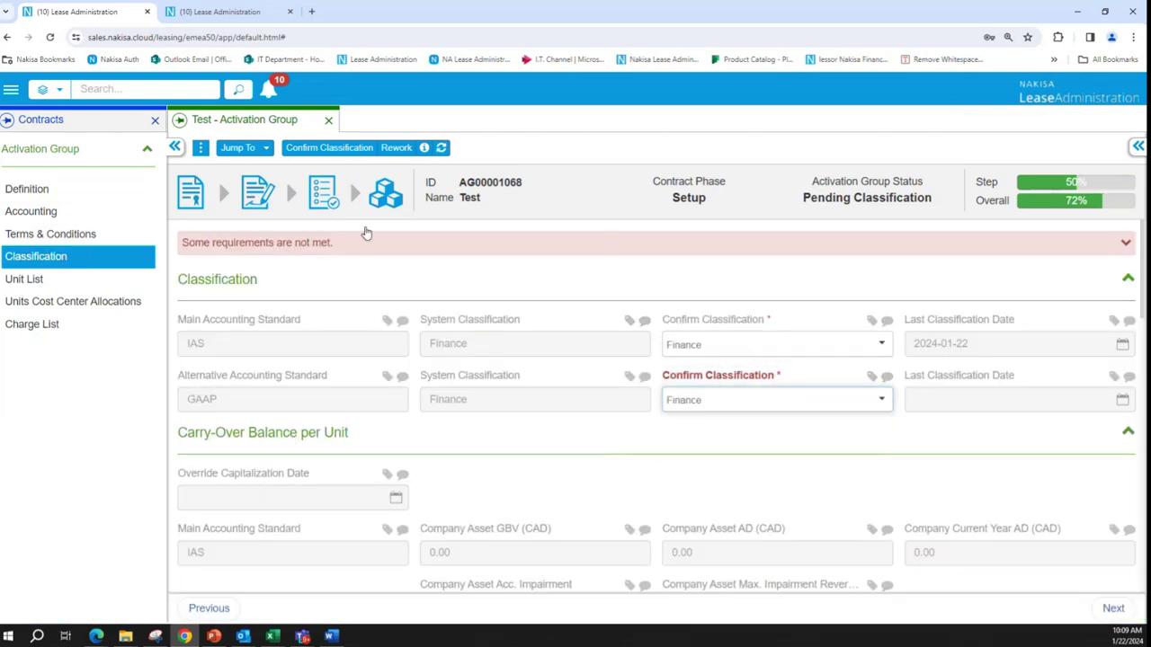
pyautogui.click(331, 152)
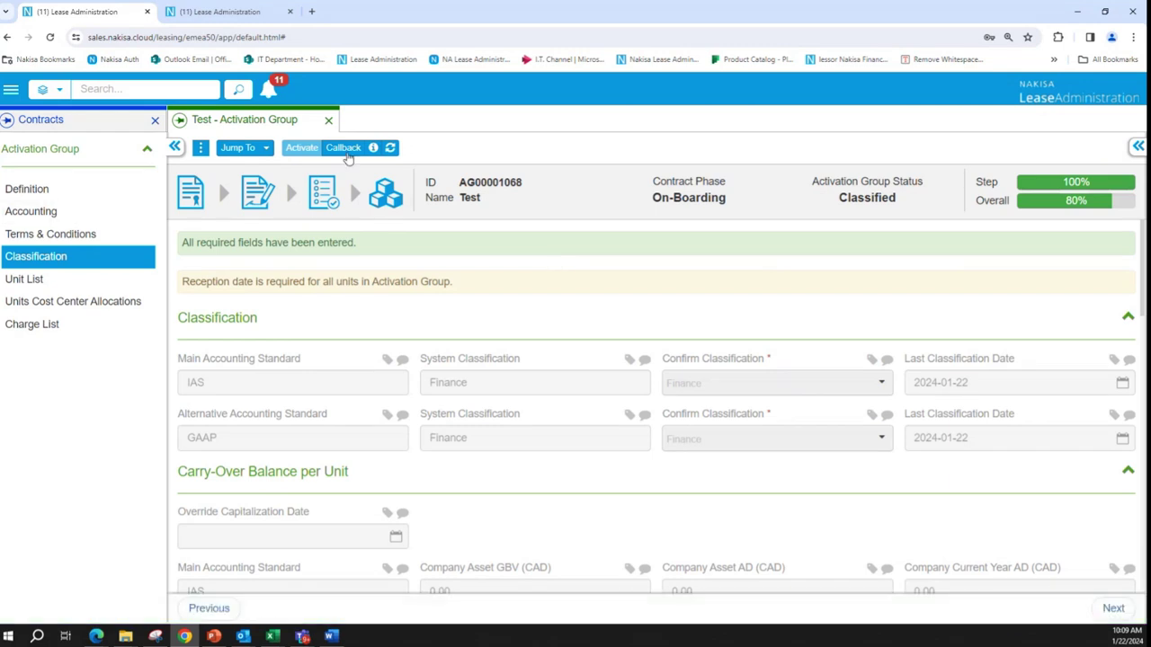
# - Set the activation group's reception date to 2024-01-01
pyautogui.click(201, 149)
pyautogui.click(269, 179)
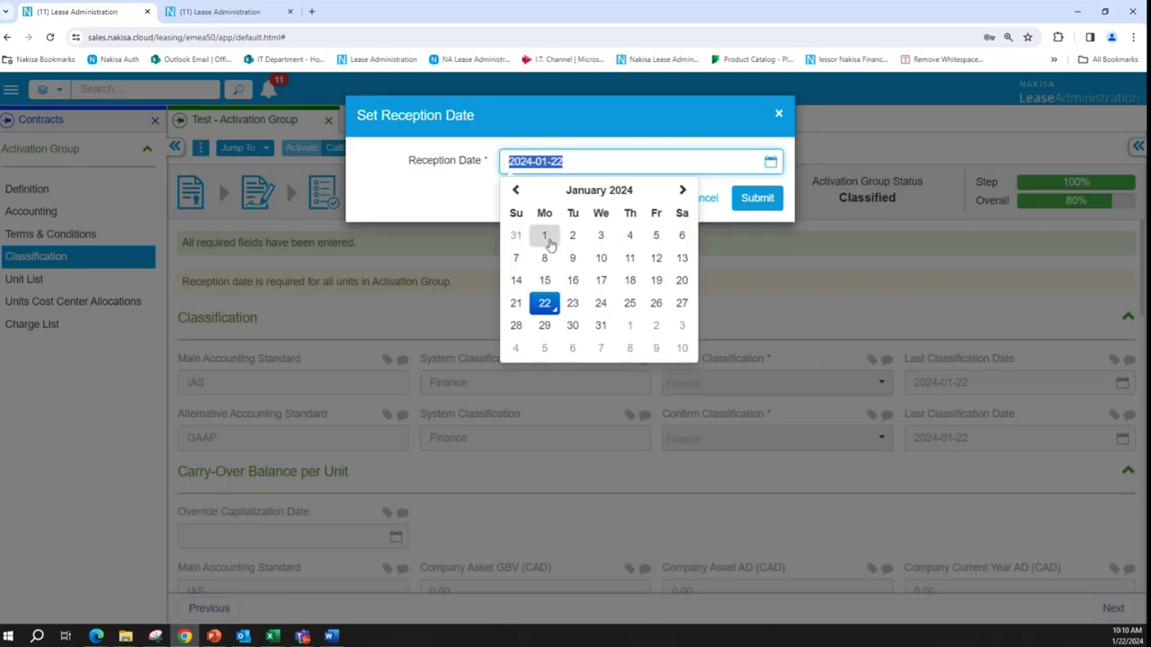
pyautogui.click(544, 236)
pyautogui.click(288, 168)
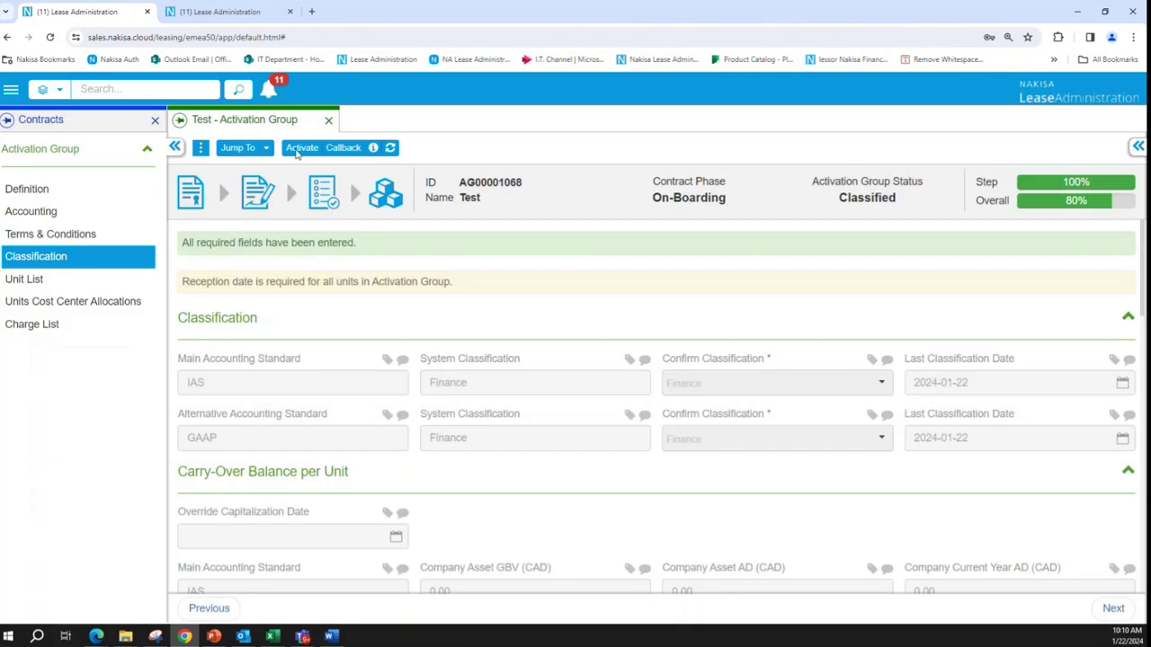
# - Activate the Test activation group with activation date 2024-01-01
pyautogui.click(302, 148)
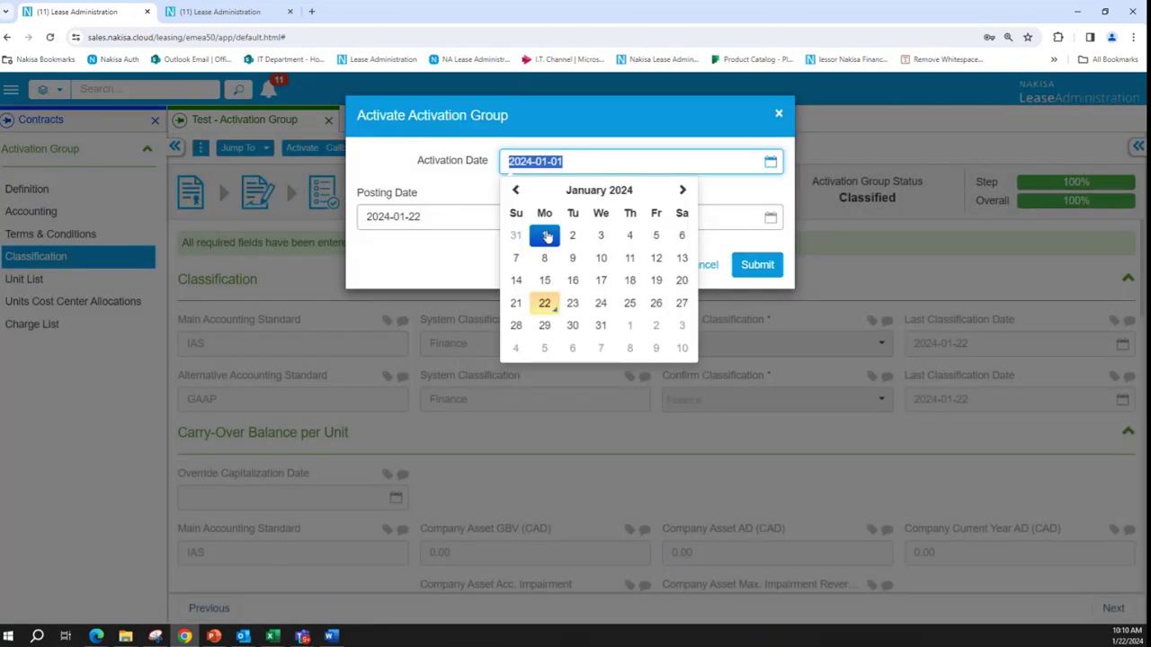
pyautogui.click(546, 235)
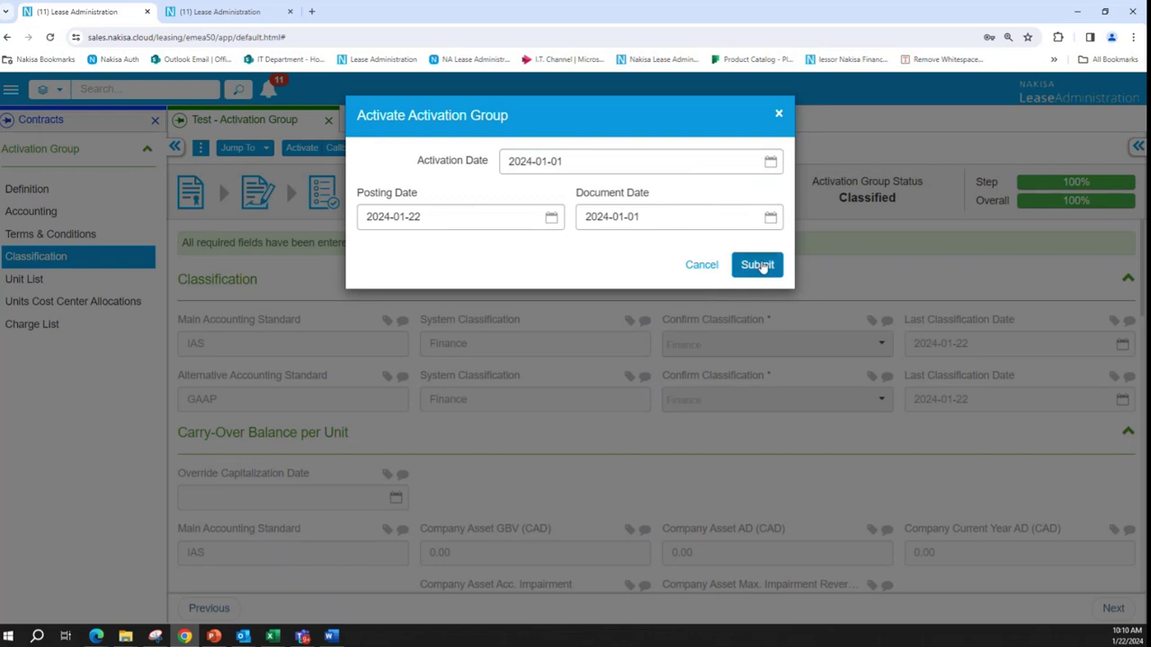
pyautogui.click(758, 265)
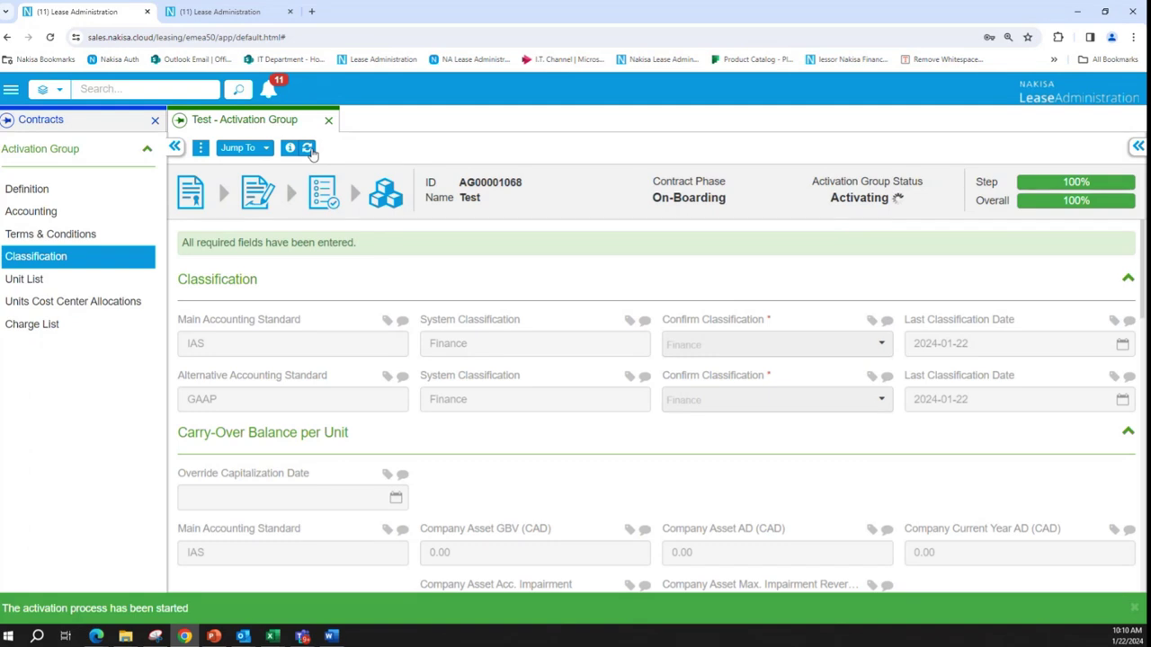
# - Open the activation group's schedules in the All Columns view and examine the Finance ROU Asset depreciation
pyautogui.click(200, 148)
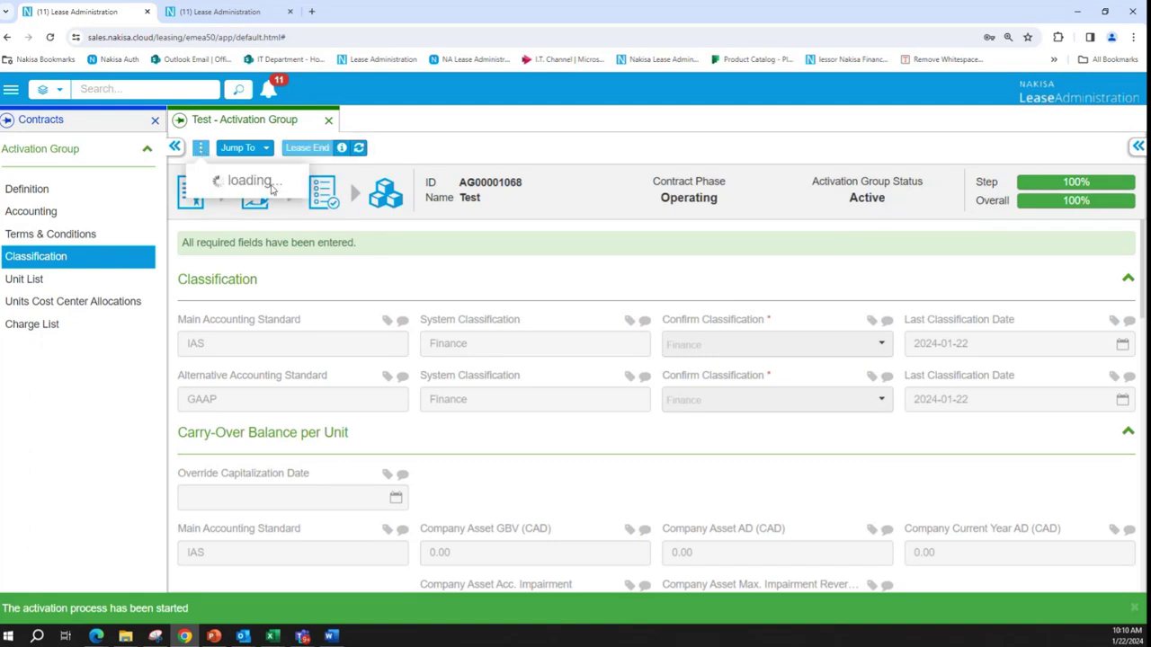
pyautogui.click(262, 208)
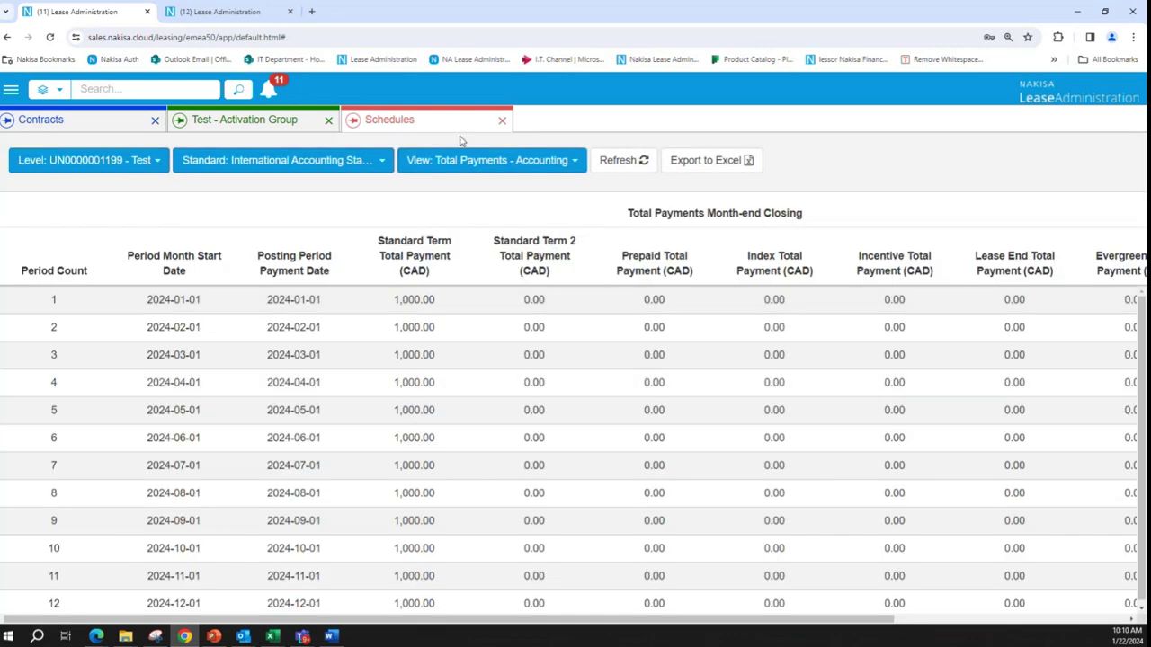
pyautogui.click(475, 163)
pyautogui.click(438, 321)
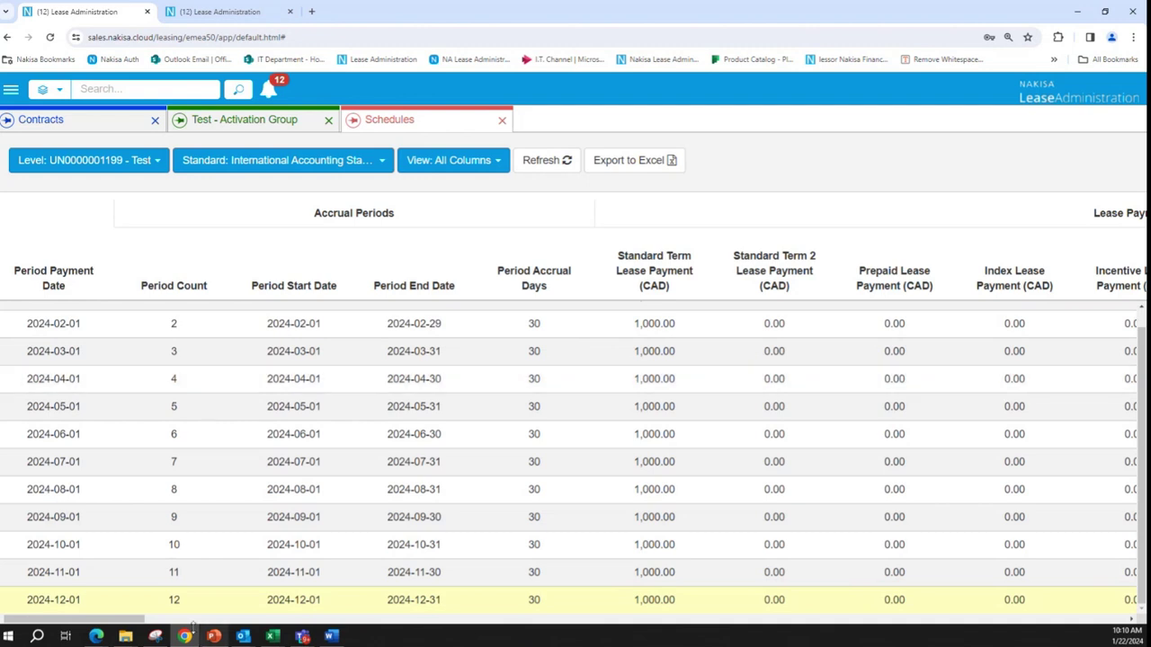
pyautogui.moveTo(152, 618); pyautogui.dragTo(1114, 619)
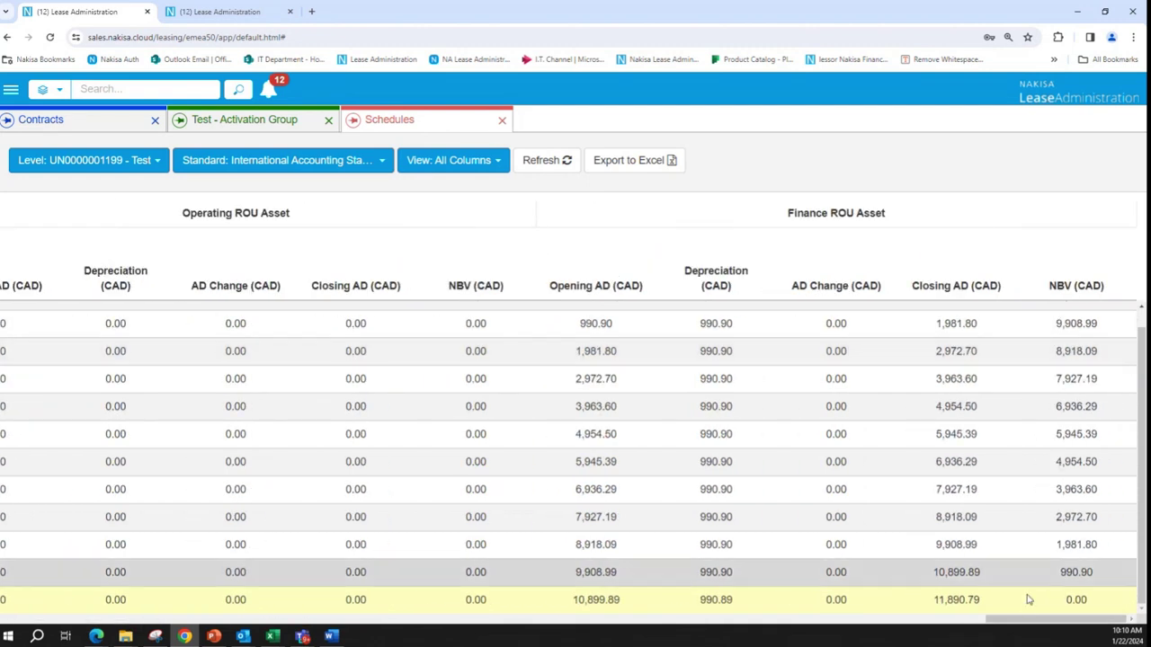
# - Return to the parent Test contract and start a lease modification with amendment date 2024-12-01
pyautogui.click(232, 119)
pyautogui.click(239, 148)
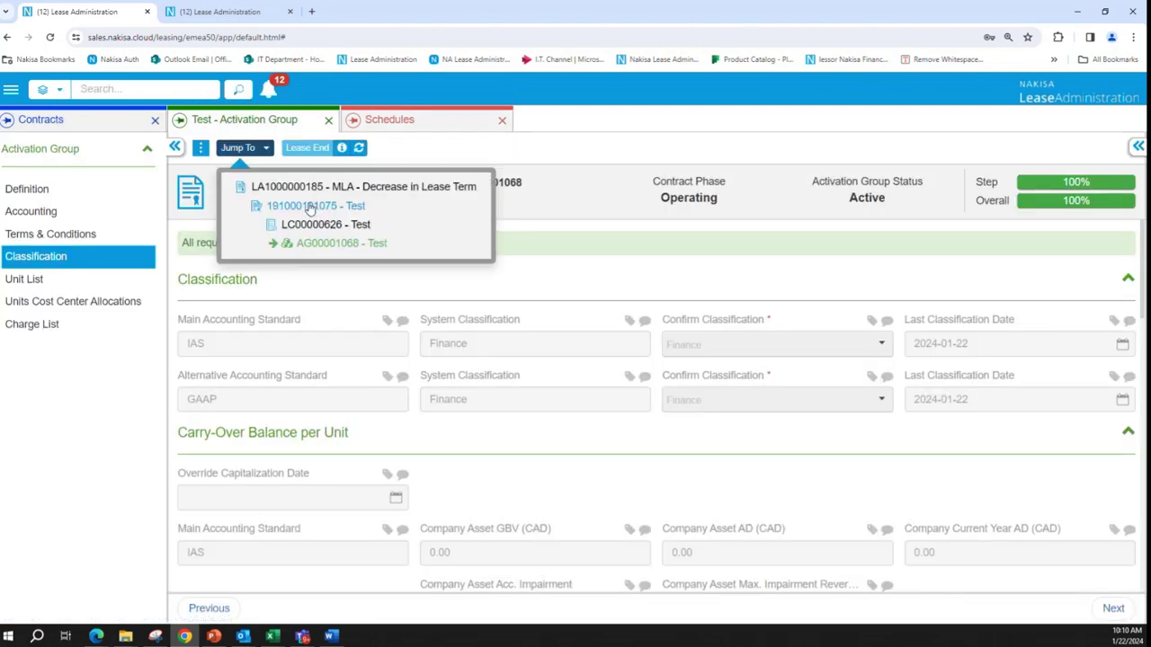
pyautogui.click(311, 206)
pyautogui.click(199, 150)
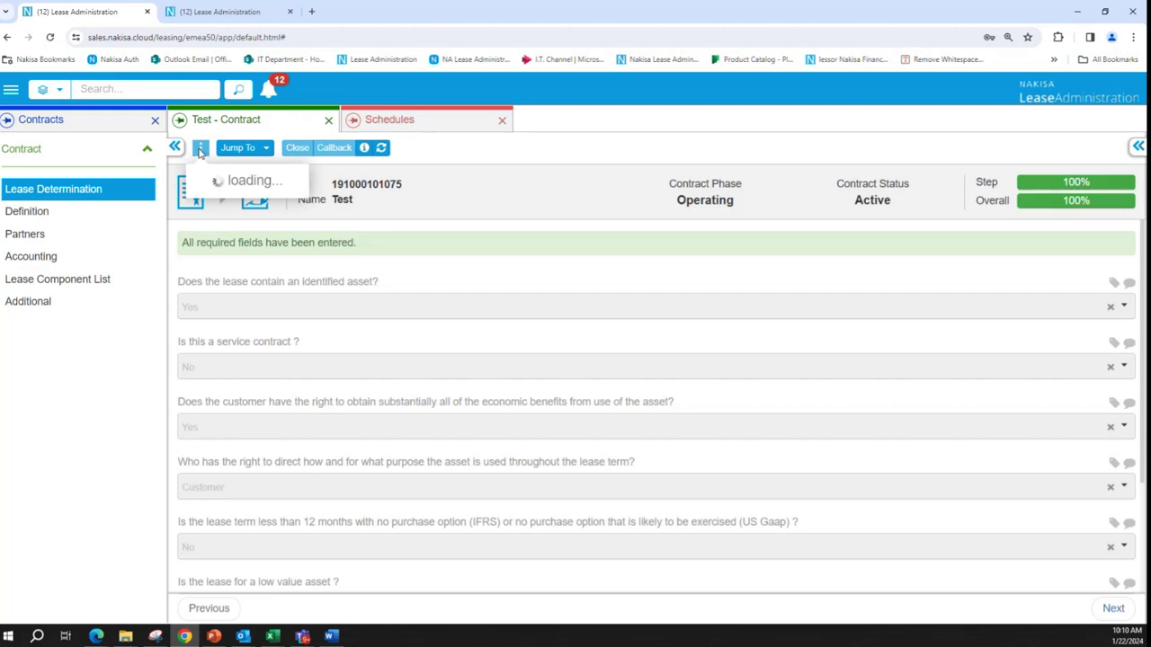
pyautogui.click(260, 346)
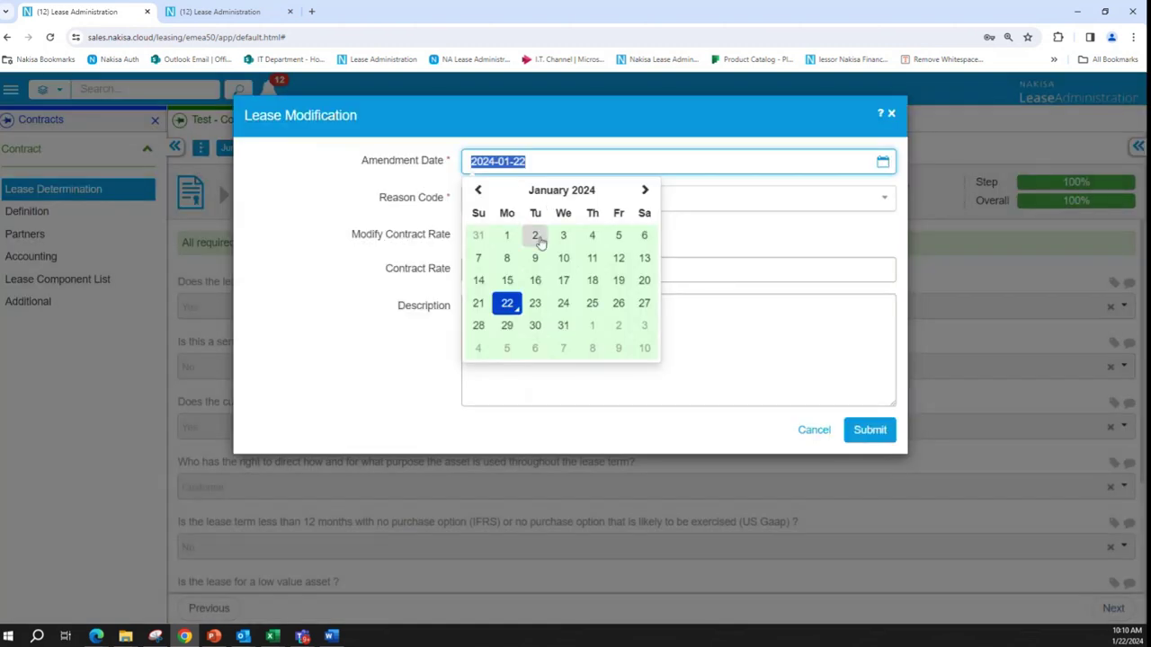
pyautogui.hotkey('ctrl', 'Up')
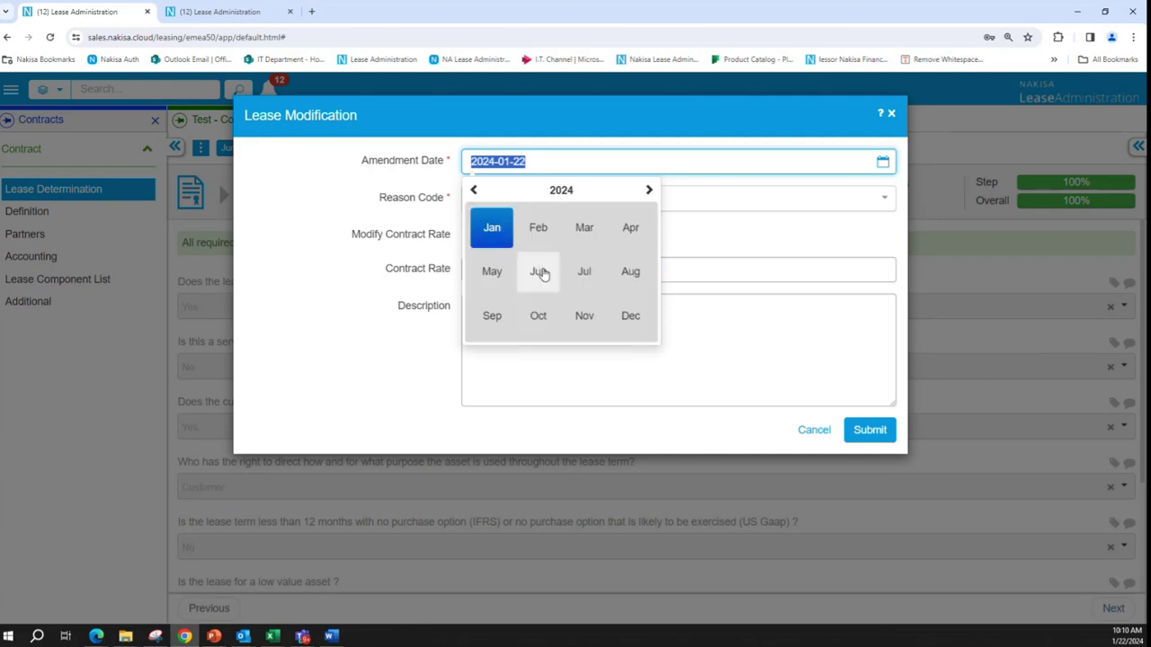
pyautogui.click(617, 322)
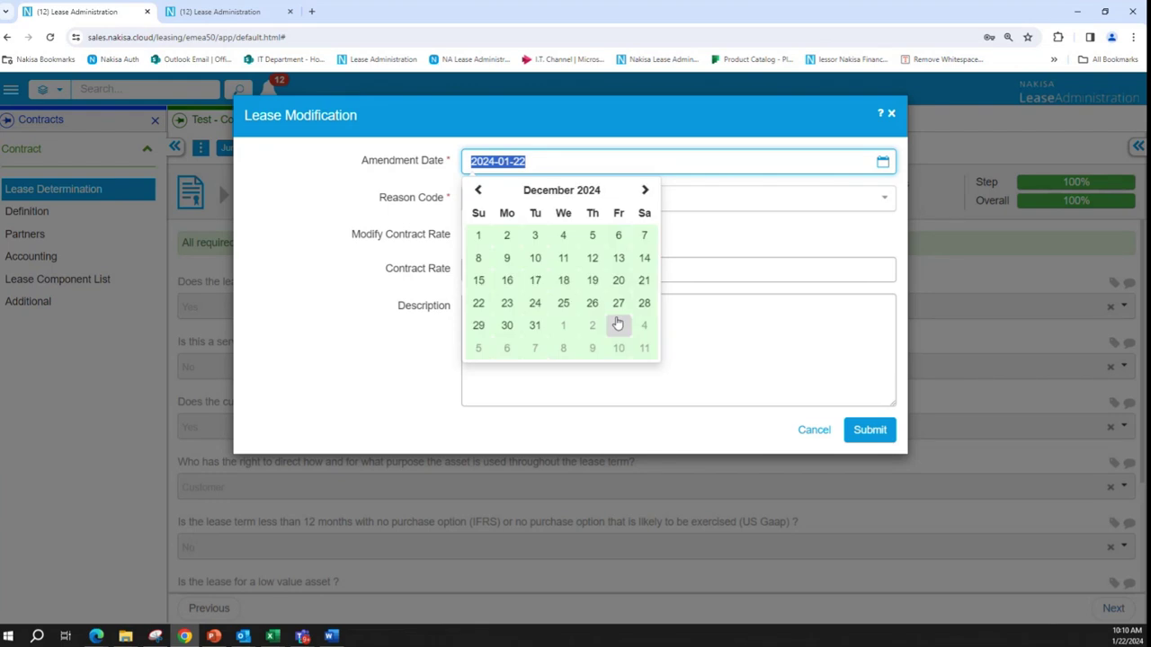
pyautogui.click(479, 242)
# - Give the lease modification the reason code Addendum to Contract - New Terms, turn off Modify Contract Rate and submit it
pyautogui.click(501, 205)
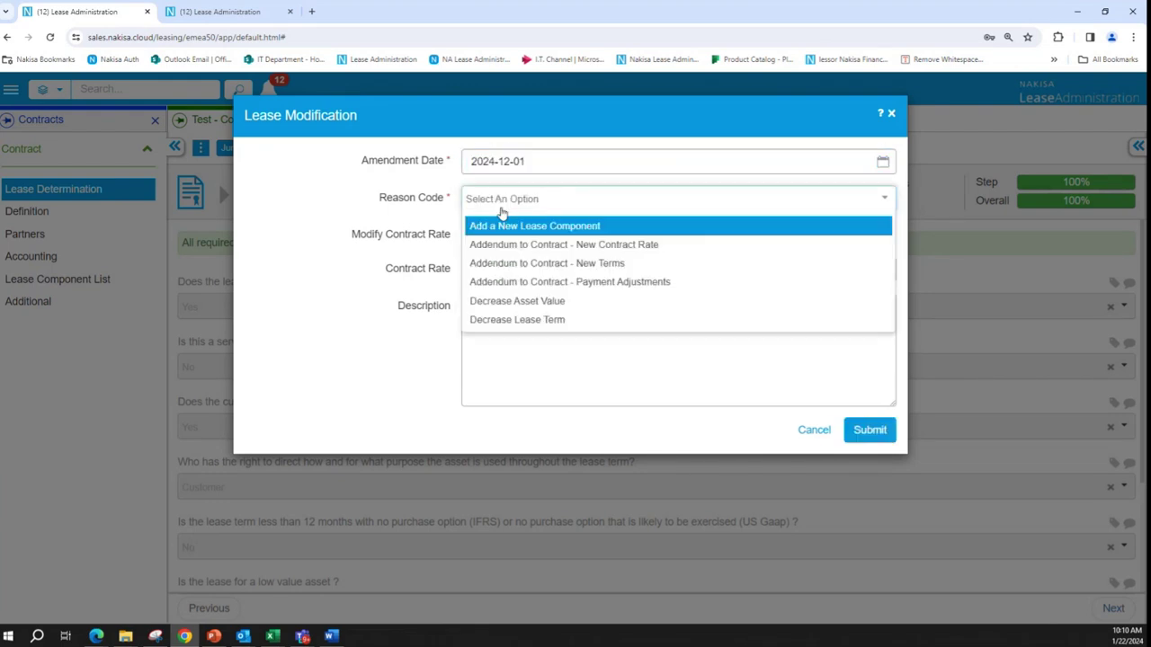
pyautogui.click(615, 268)
pyautogui.click(468, 230)
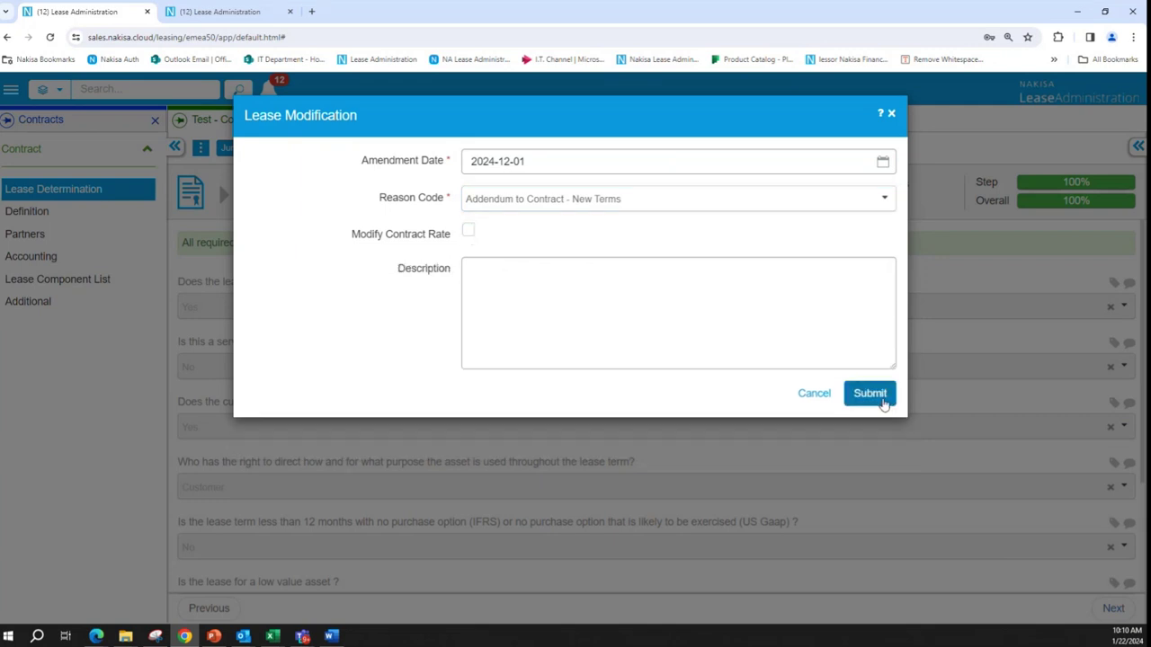
pyautogui.click(869, 396)
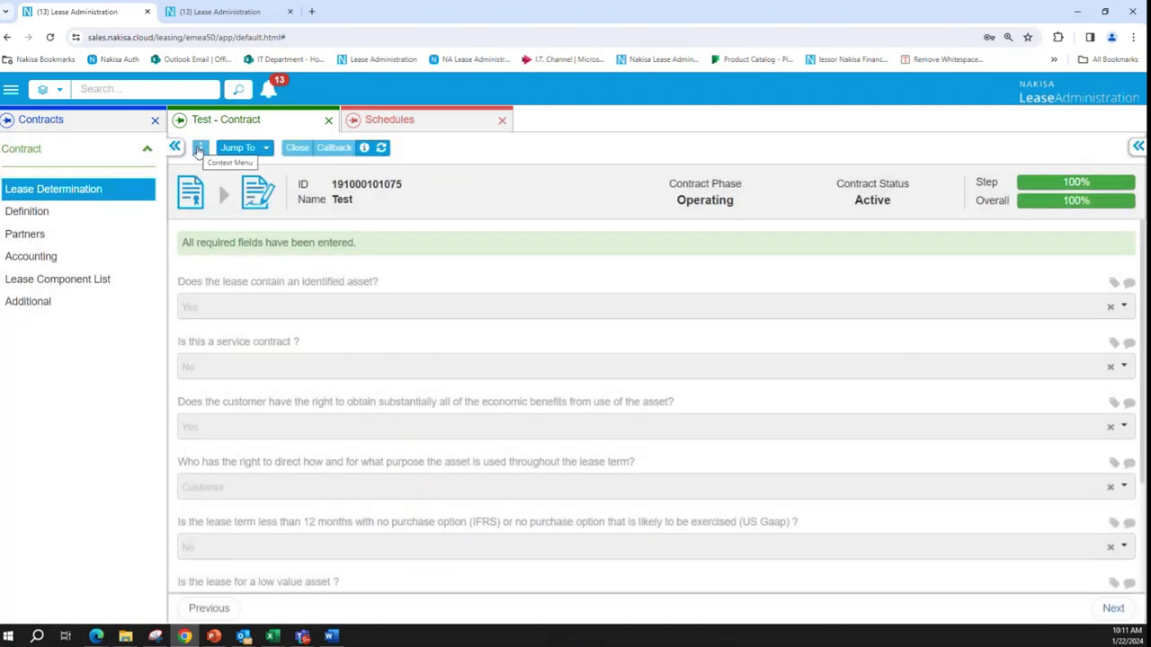
# - Open the Test contract's draft lease modification and go to the terms and conditions of its Test lease component
pyautogui.click(200, 147)
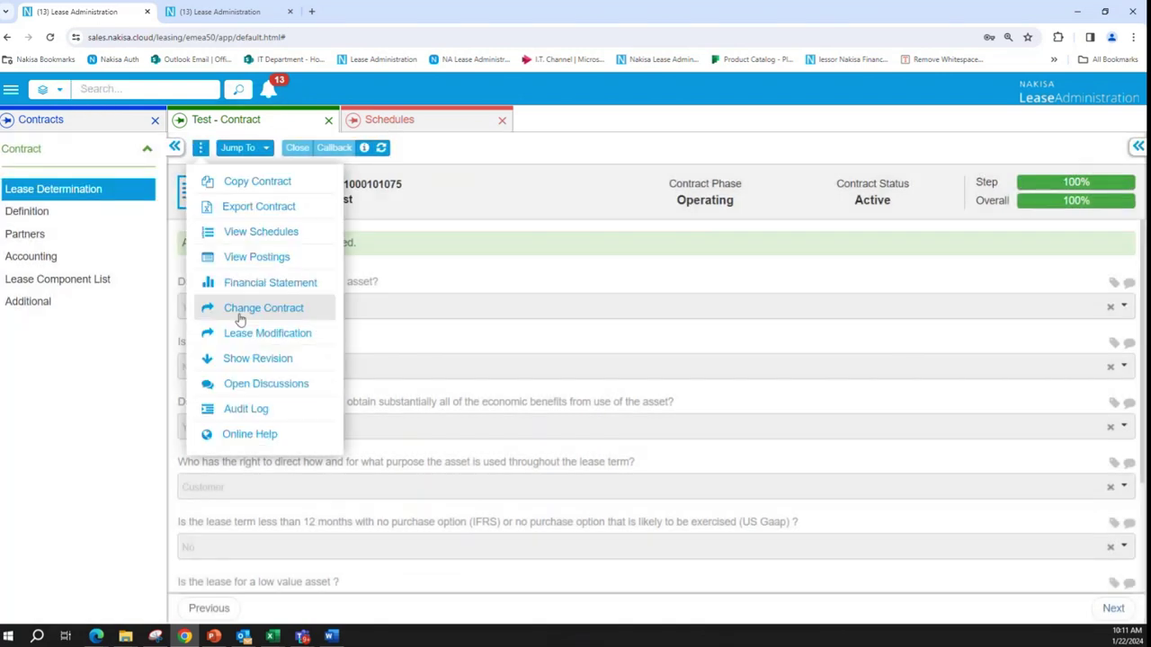
pyautogui.click(244, 334)
pyautogui.click(765, 188)
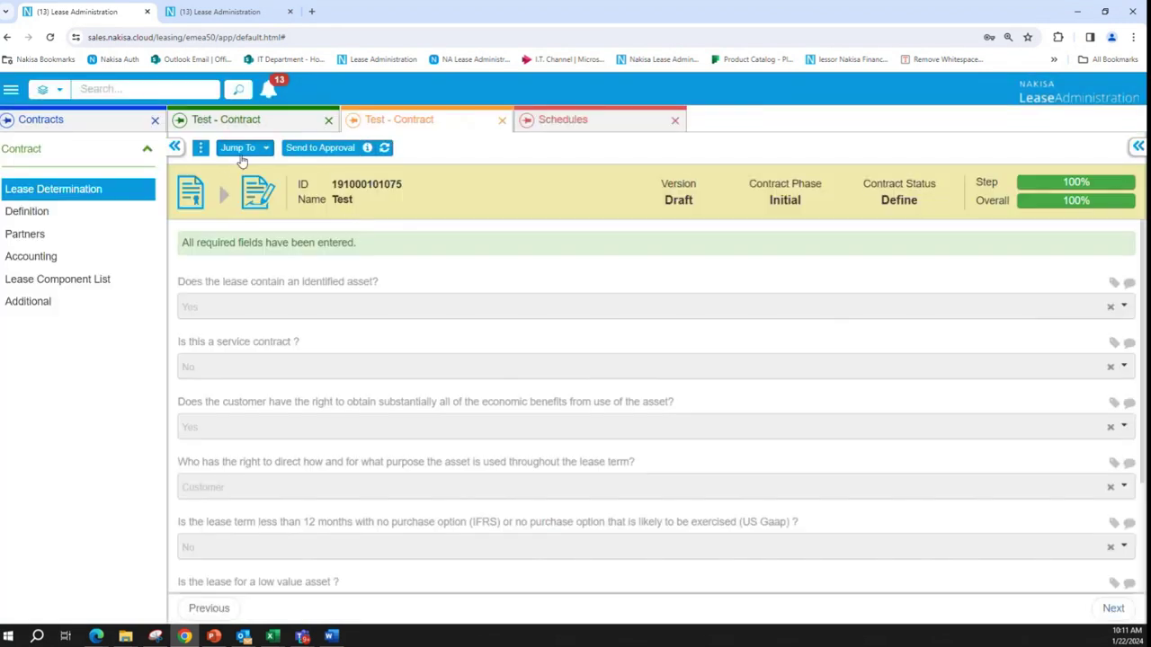
pyautogui.click(238, 148)
pyautogui.click(300, 225)
pyautogui.click(51, 209)
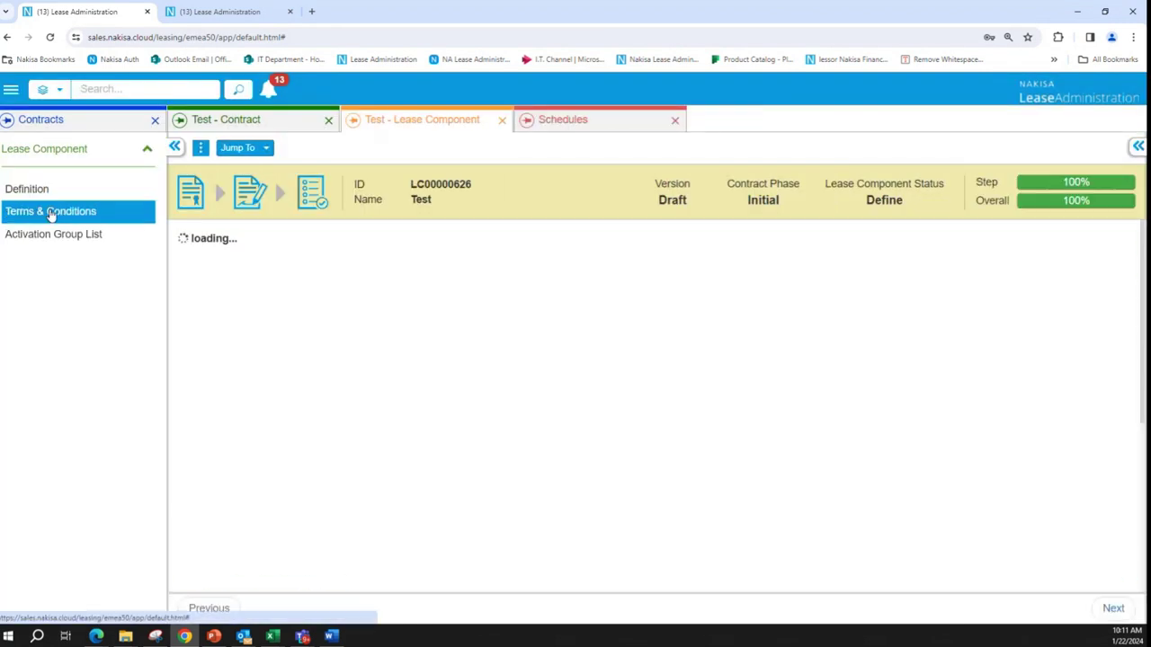
# - Add a standard term of type Extension 1 with a lease amount of 1000, OneTime amount frequency and Monthly payment frequency
pyautogui.click(217, 382)
pyautogui.click(248, 409)
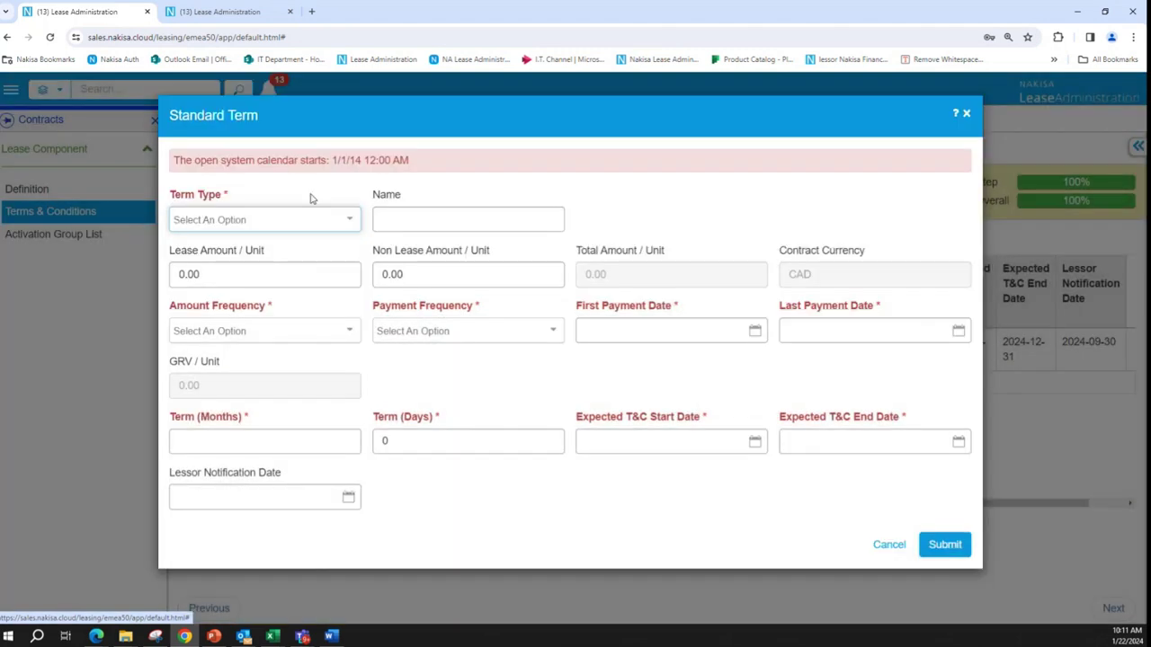
pyautogui.click(264, 220)
pyautogui.click(264, 252)
pyautogui.click(278, 274)
pyautogui.write('1000')
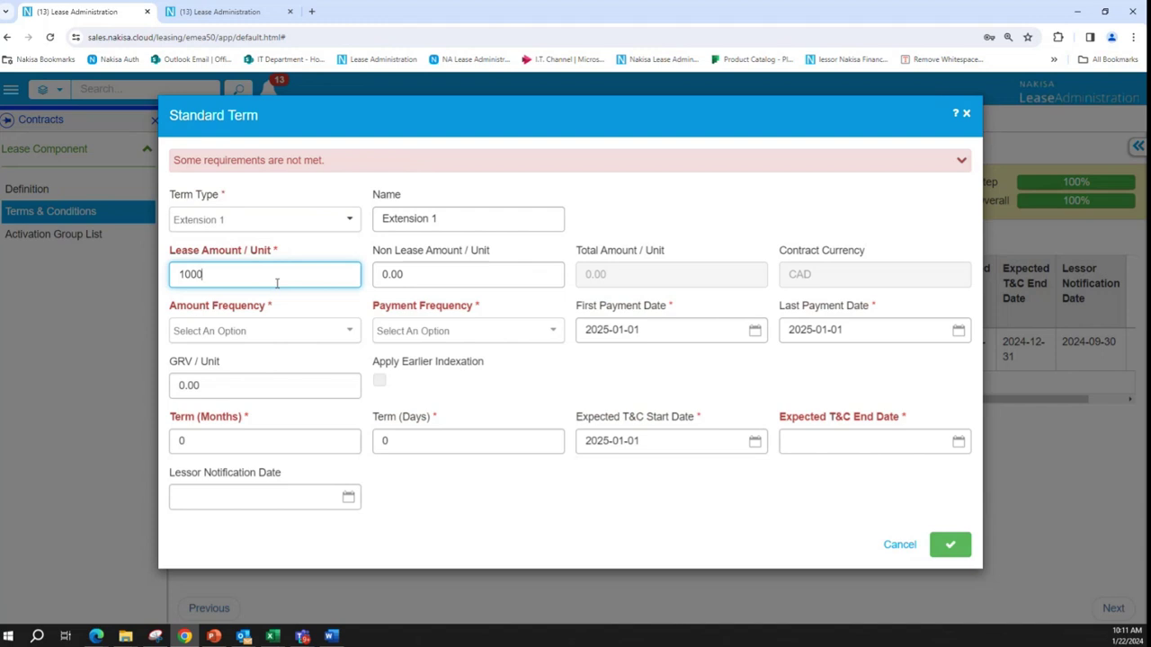
pyautogui.click(290, 331)
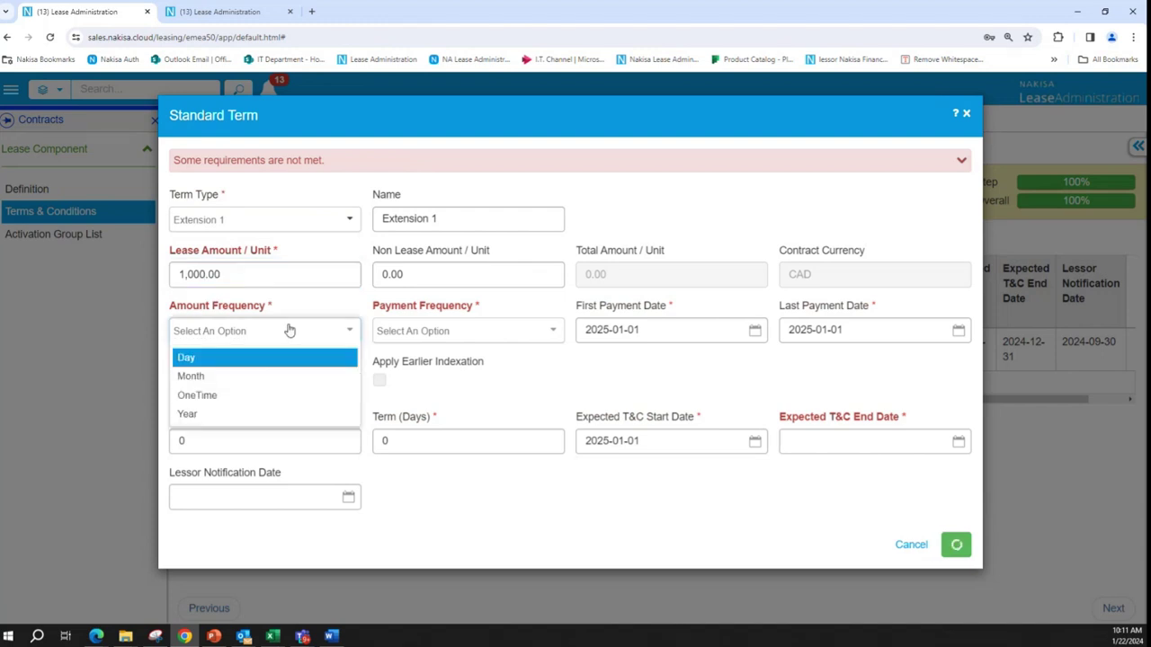
pyautogui.click(197, 394)
pyautogui.click(406, 332)
pyautogui.click(389, 376)
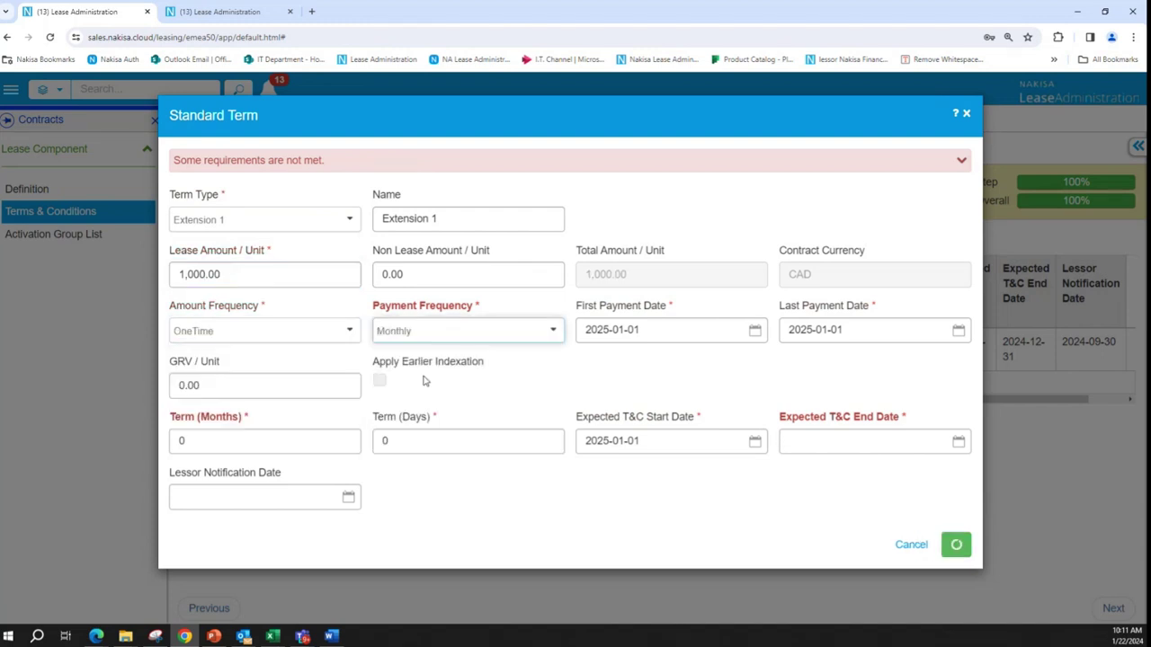
# - Set the extension's last payment date and expected T&C end date to 2025-06-30 and submit the term
pyautogui.click(823, 329)
pyautogui.click(868, 360)
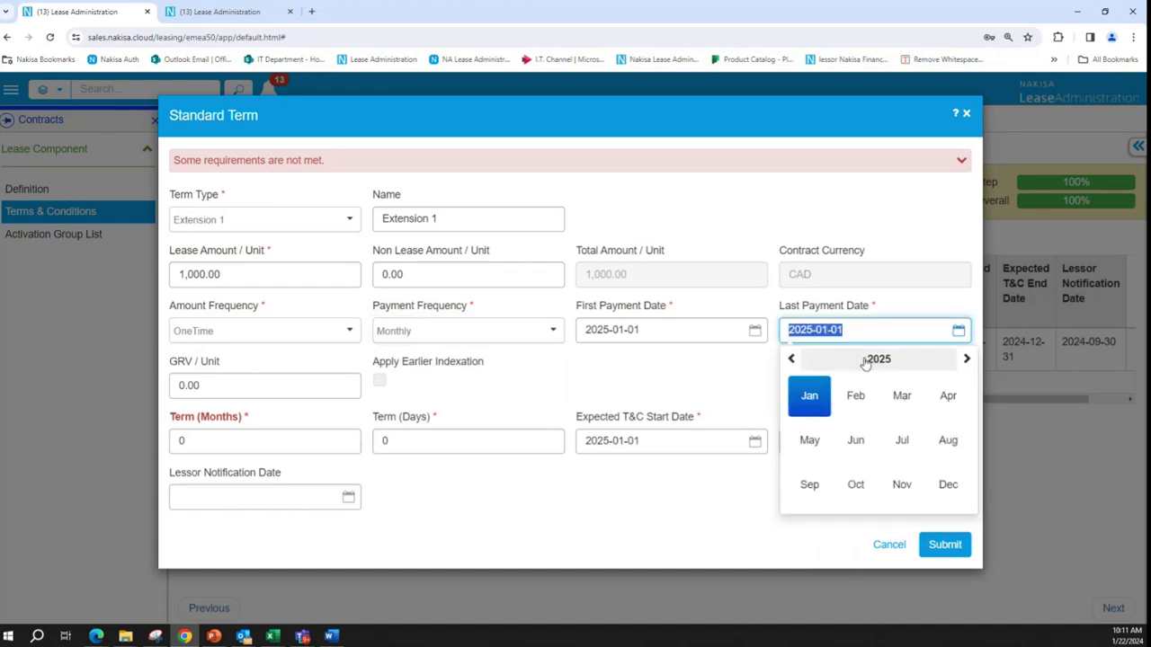
pyautogui.click(855, 439)
pyautogui.click(824, 493)
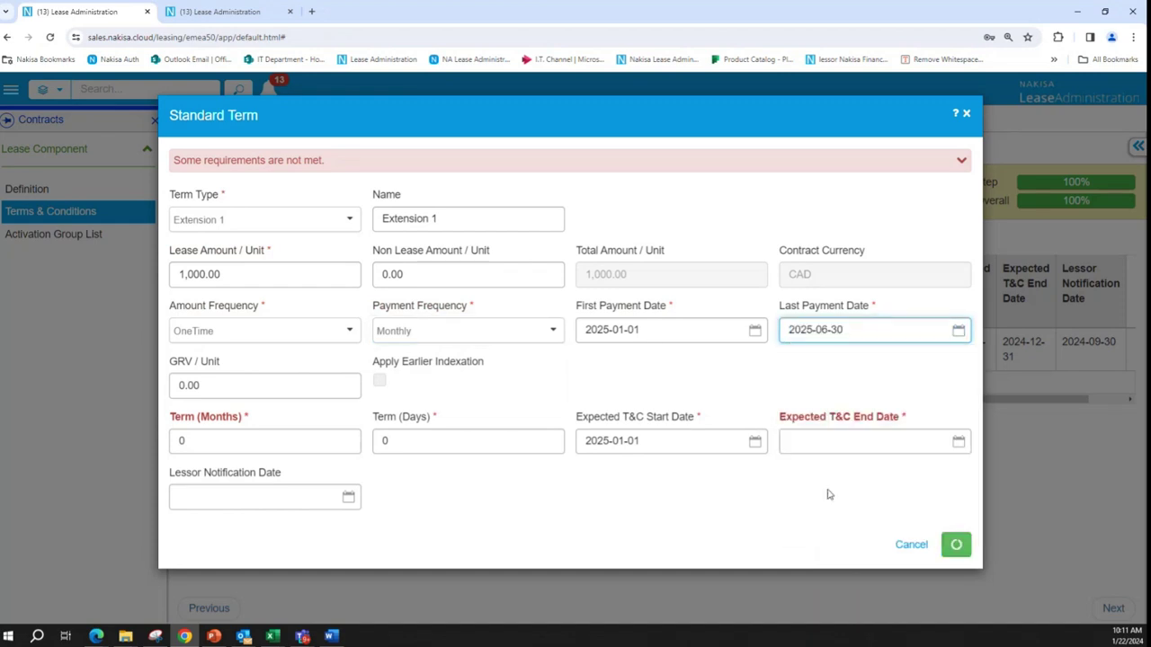
pyautogui.click(867, 330)
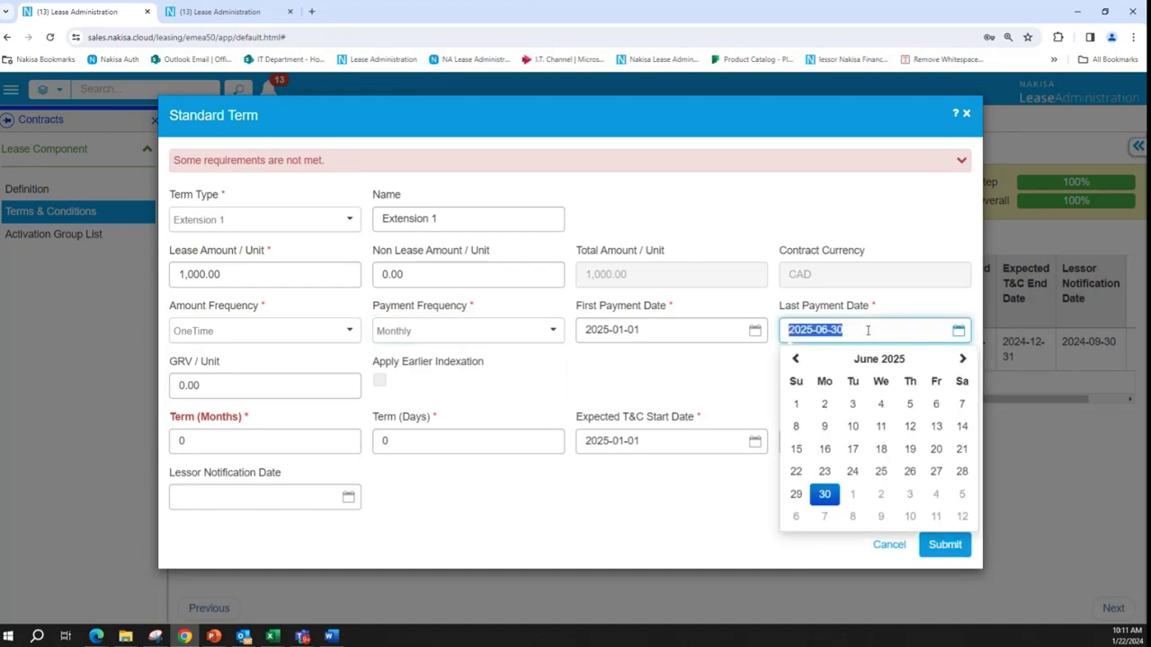
pyautogui.press('Tab')
pyautogui.click(747, 477)
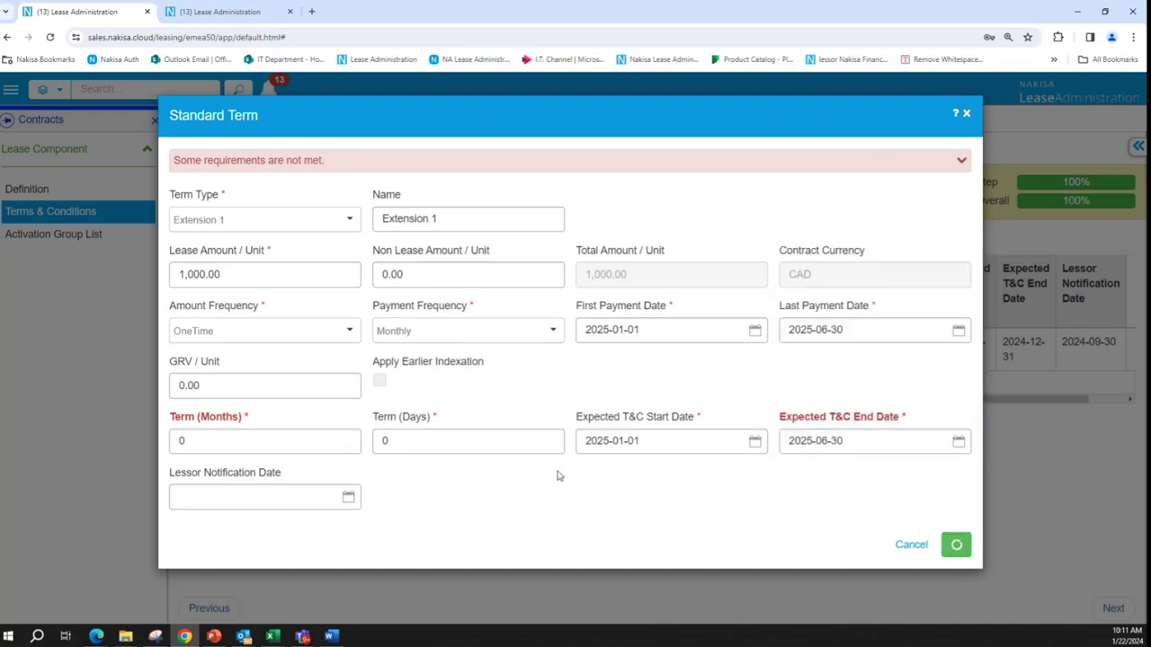
pyautogui.click(946, 545)
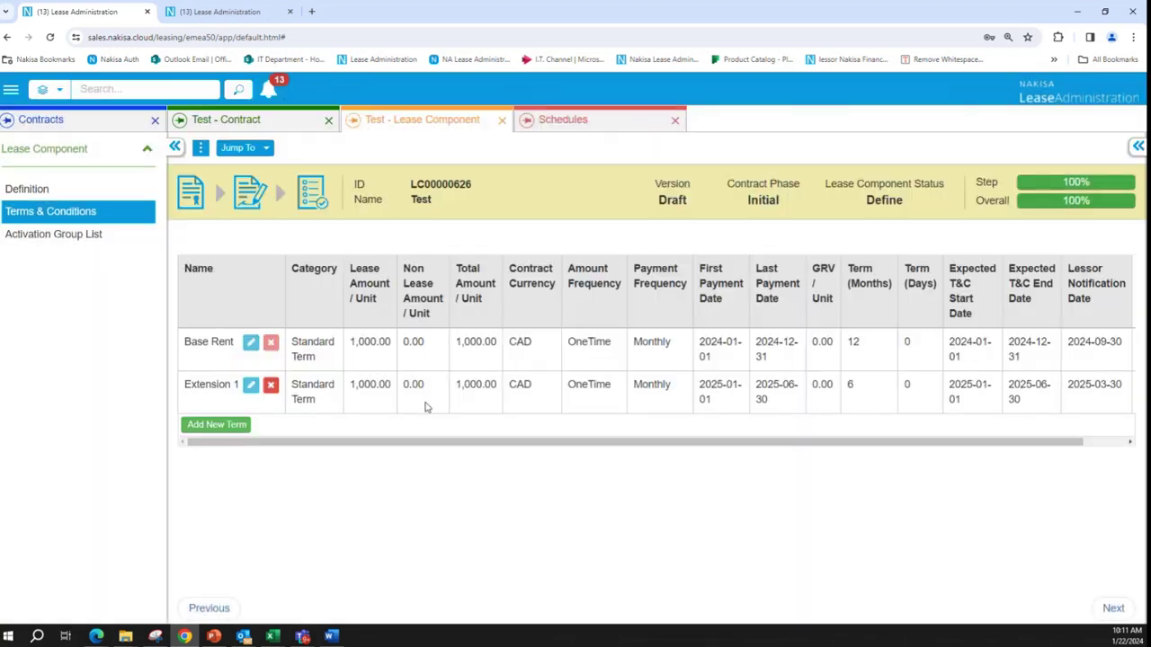
# - Return to the draft Test contract, send it to approval and approve it
pyautogui.click(238, 147)
pyautogui.click(326, 206)
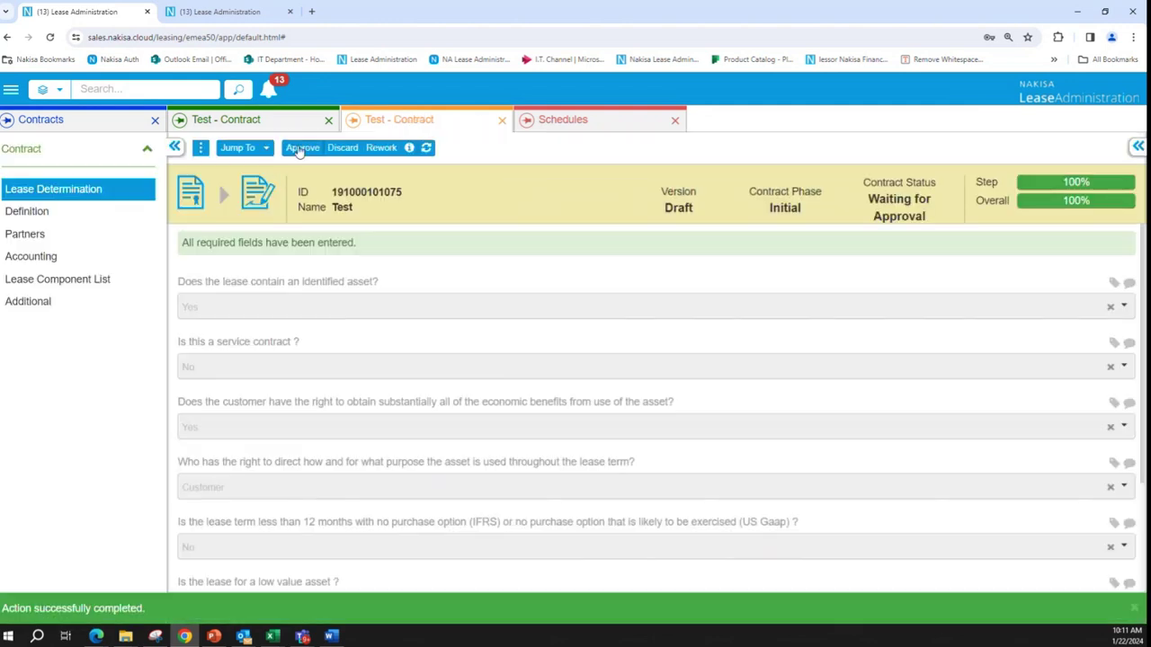
pyautogui.click(303, 149)
# - Open the draft Test activation group's terms and conditions and mark Extension 1 as likely to exercise
pyautogui.click(253, 149)
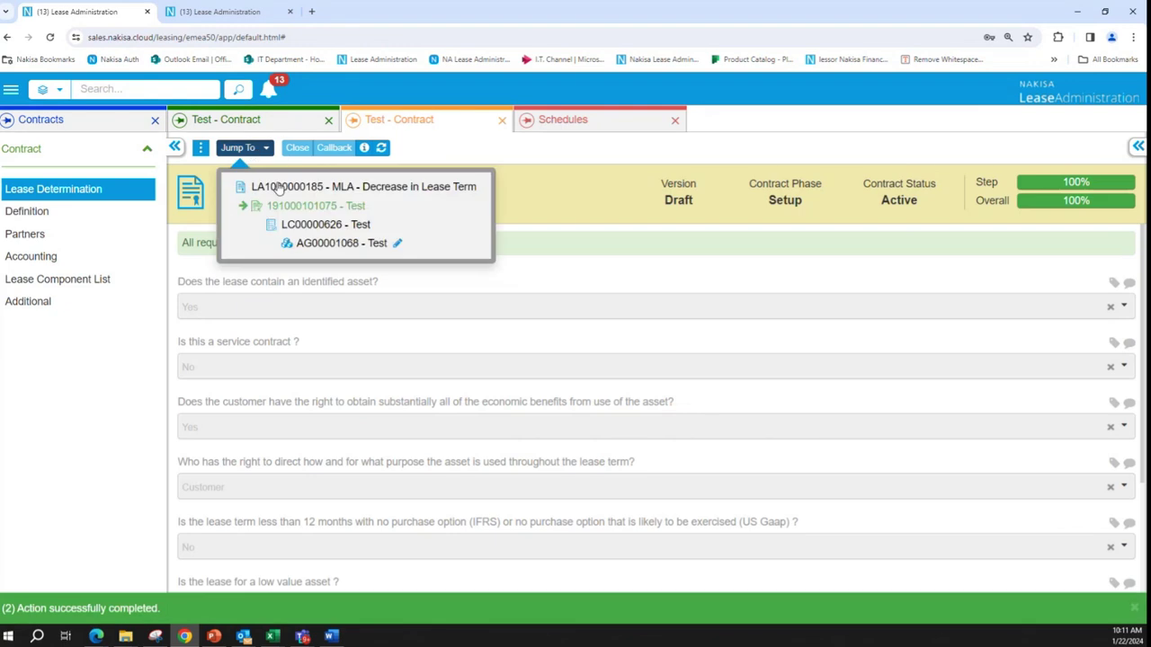
pyautogui.click(320, 241)
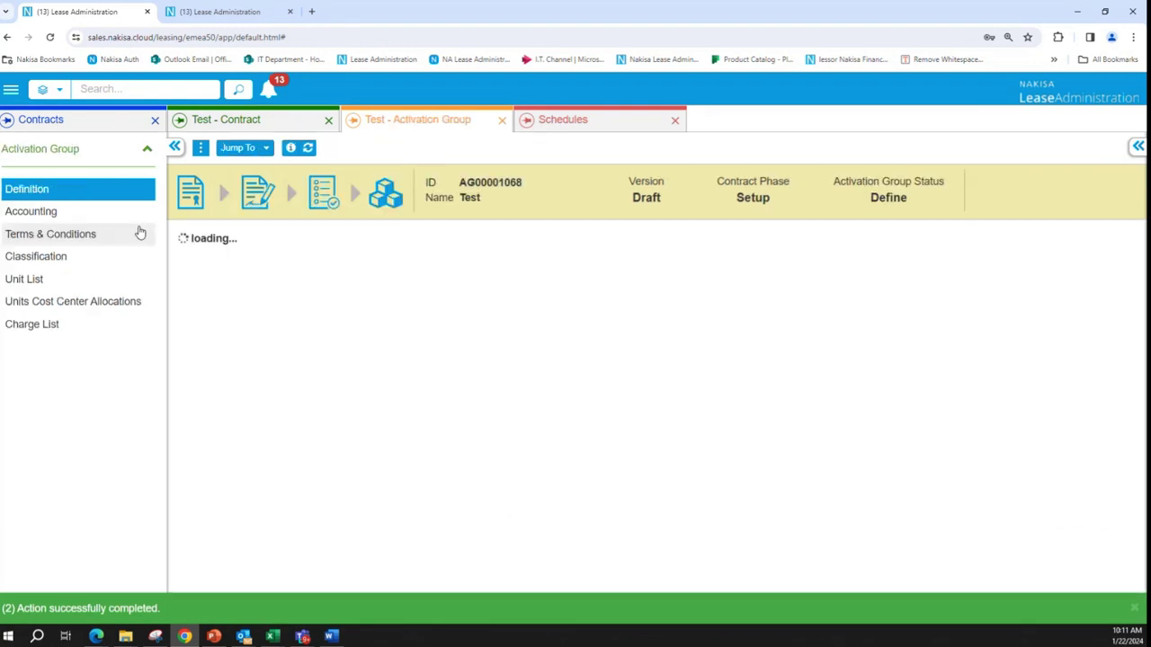
pyautogui.click(81, 234)
pyautogui.click(282, 366)
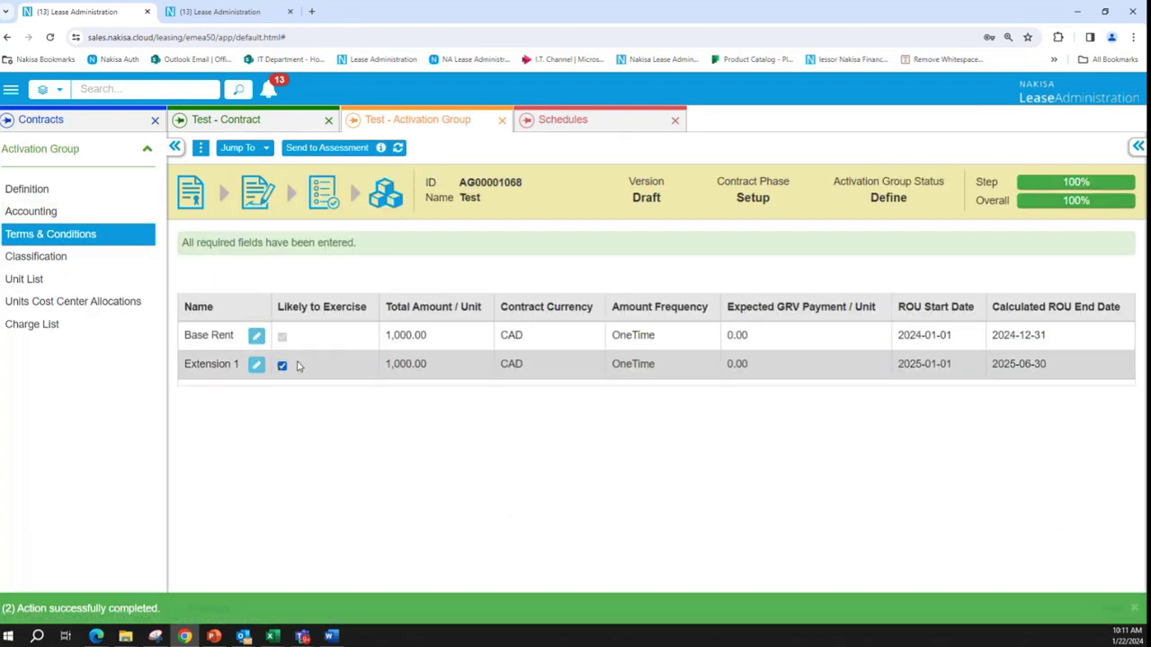
# - Send the draft activation group to assessment with effective date 2024-12-01
pyautogui.click(329, 149)
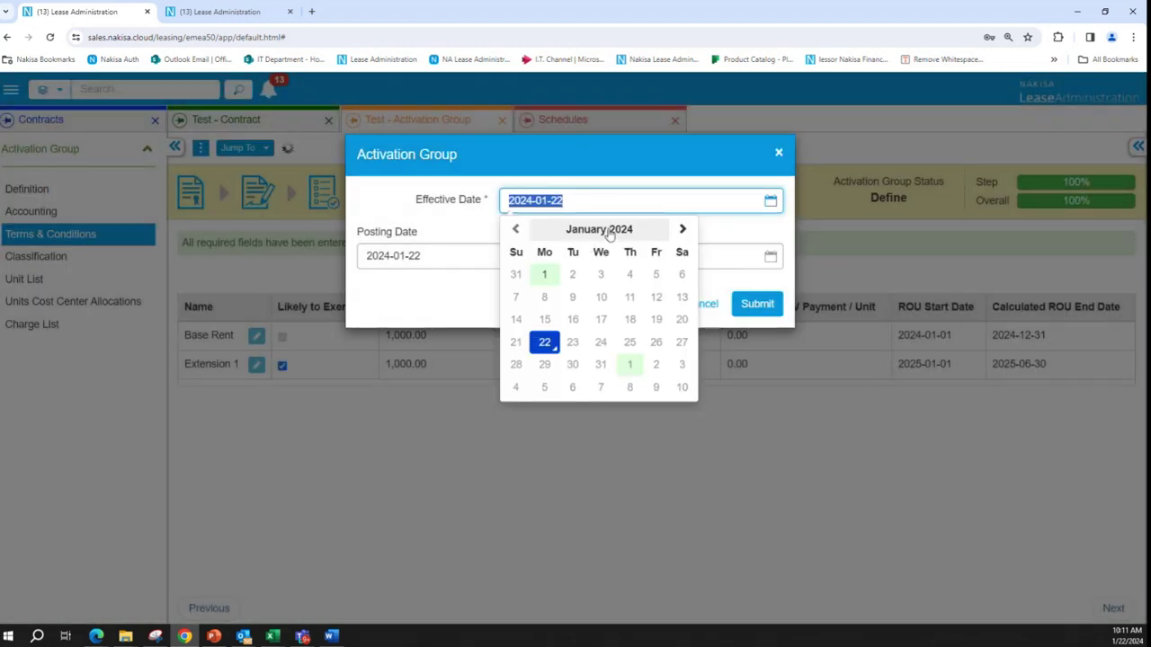
pyautogui.click(607, 230)
pyautogui.click(666, 355)
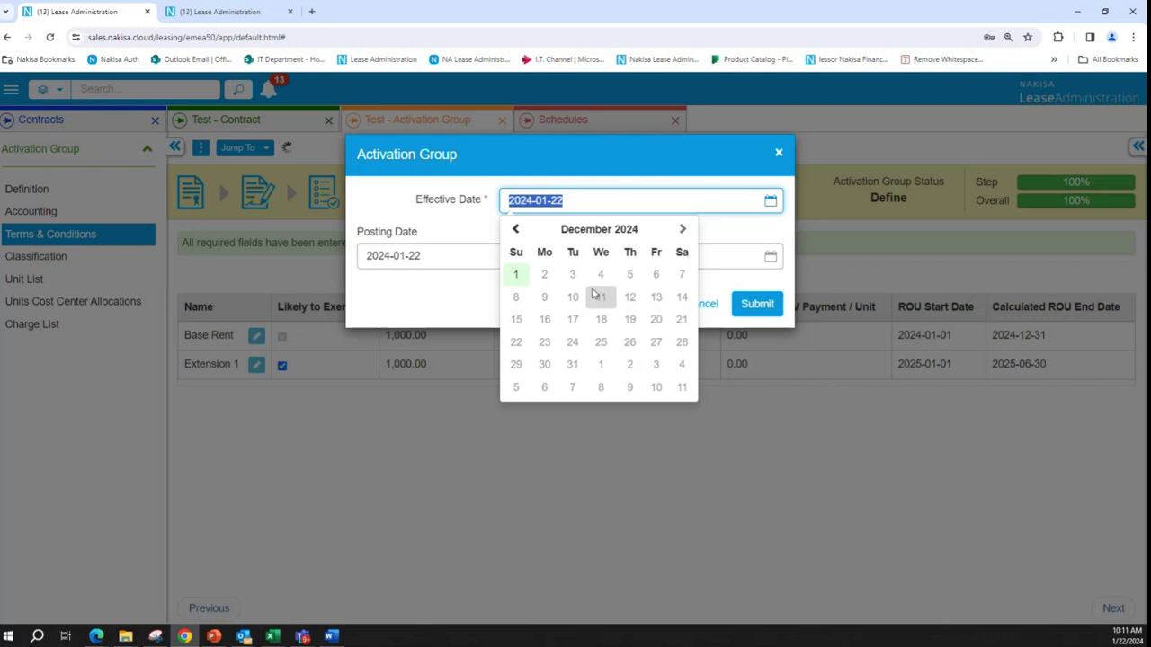
pyautogui.click(509, 277)
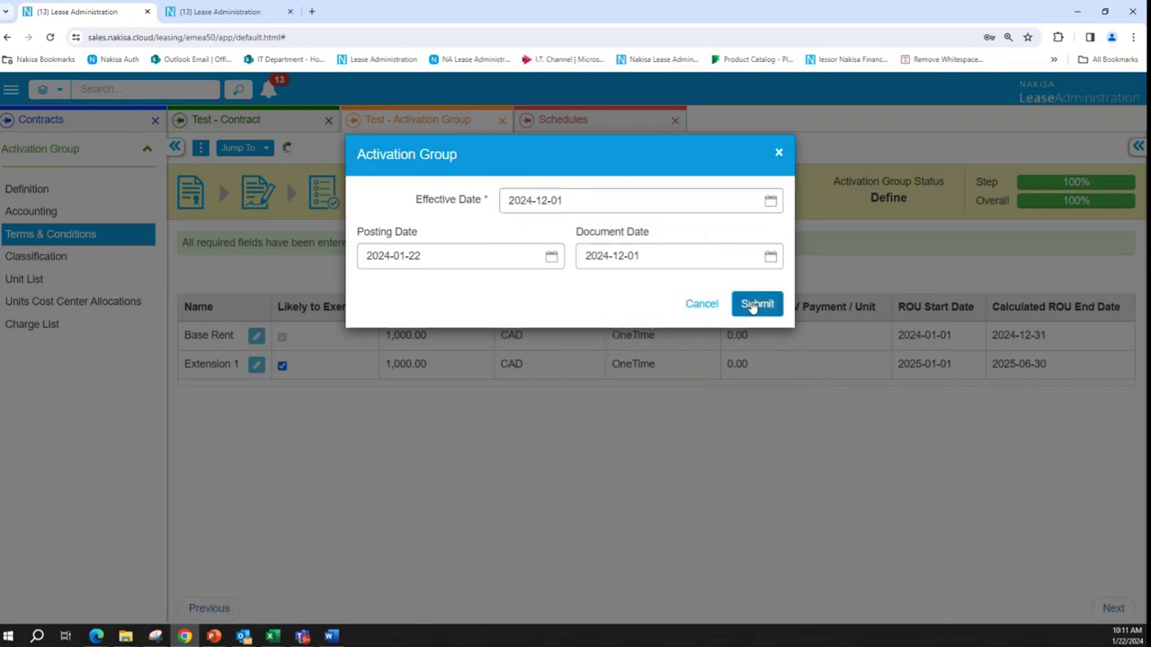
pyautogui.click(752, 305)
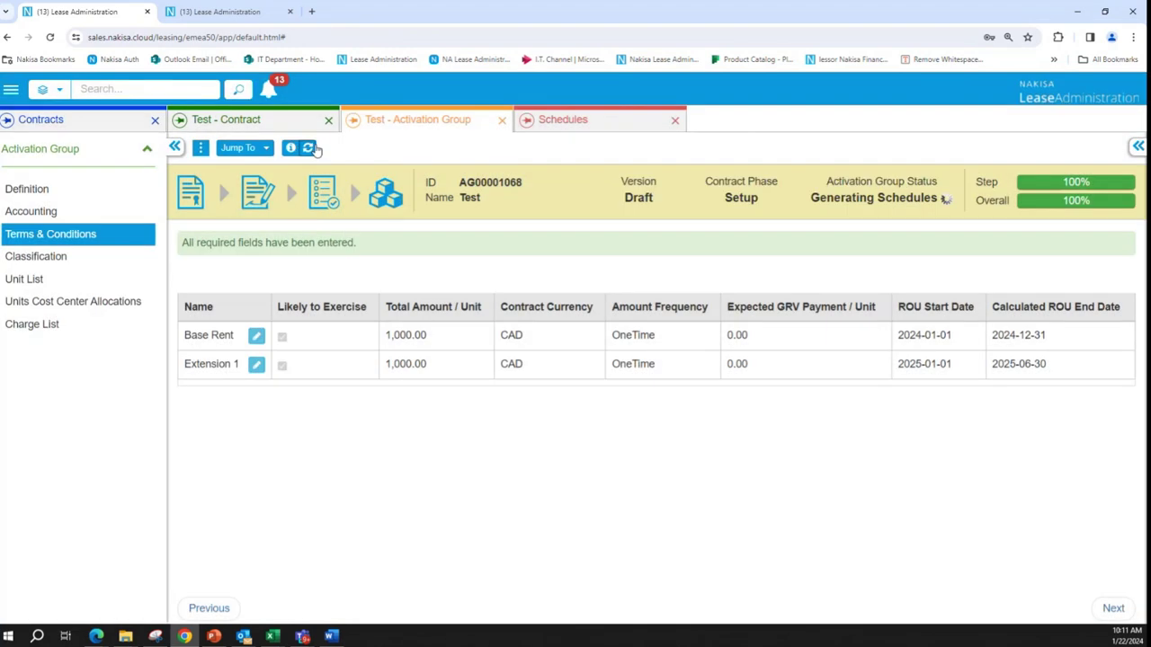
# - Open the draft Test activation group's schedules and show all columns for all years
pyautogui.click(309, 148)
pyautogui.click(200, 147)
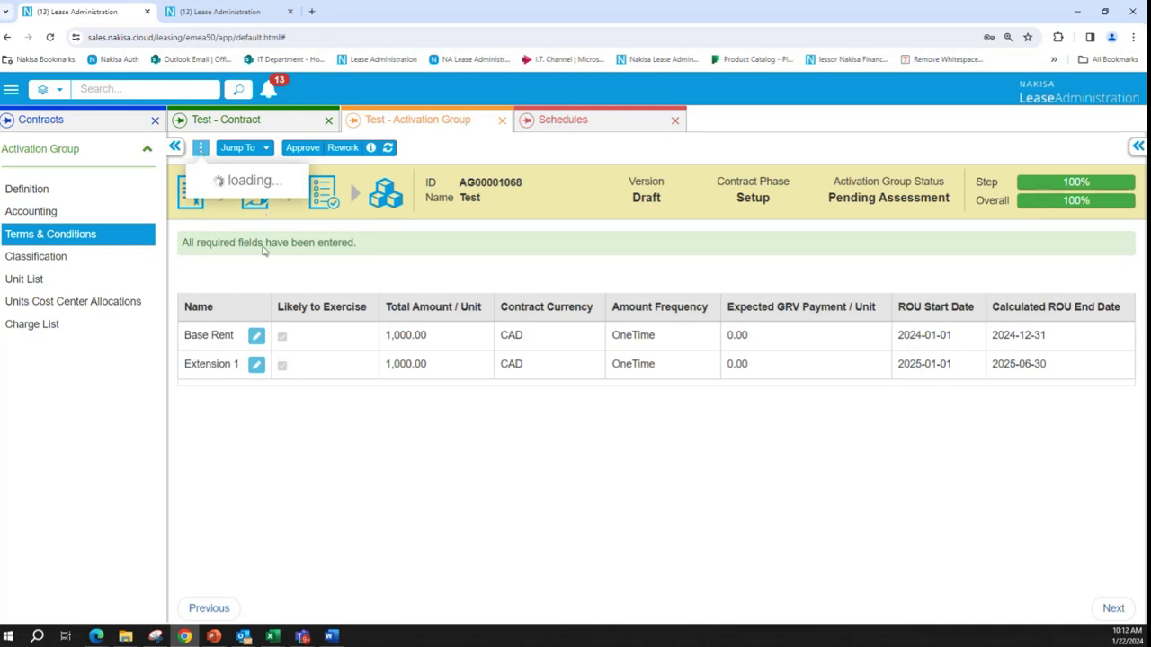
pyautogui.click(262, 183)
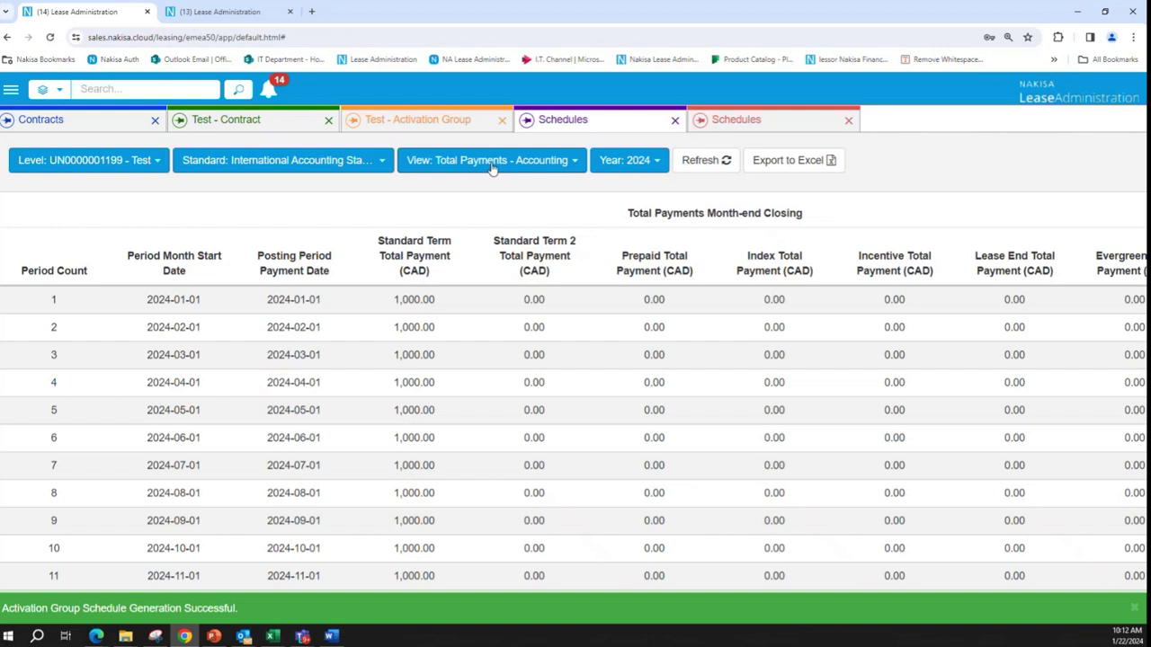
pyautogui.click(492, 163)
pyautogui.click(430, 325)
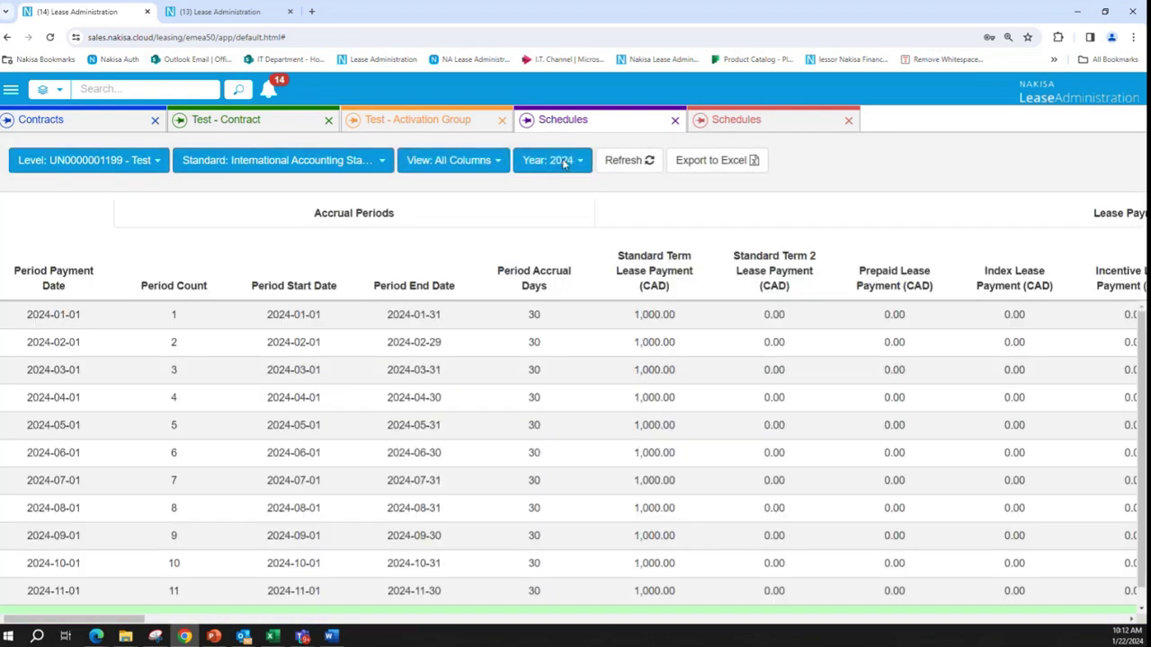
pyautogui.click(563, 163)
pyautogui.click(552, 231)
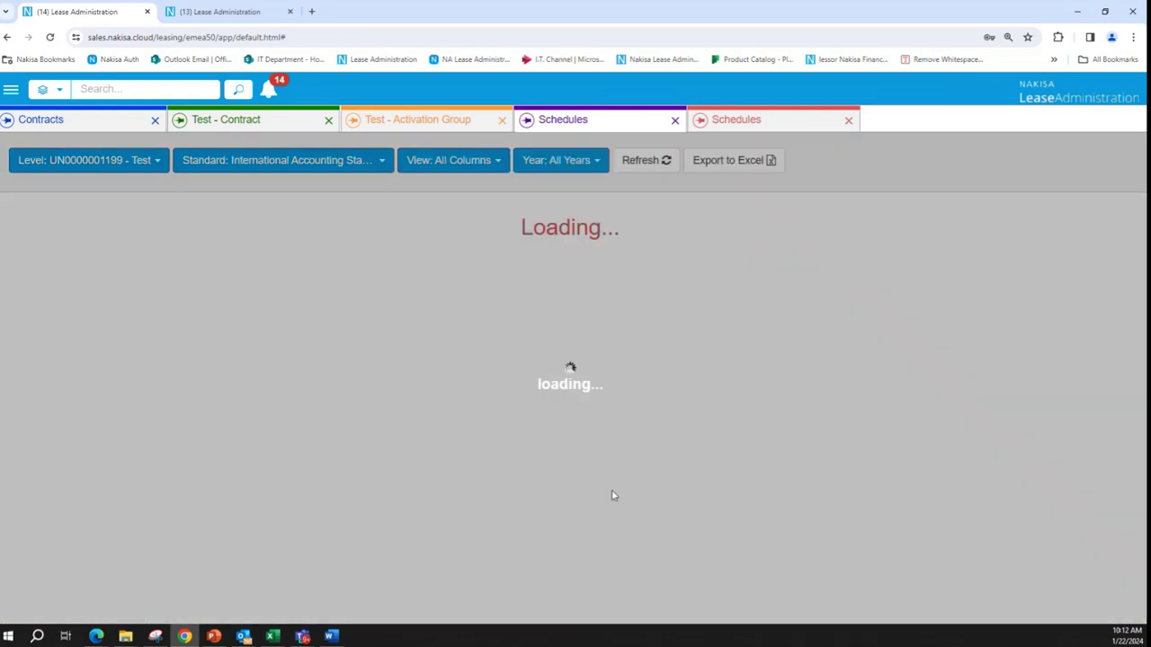
# - Examine the Finance ROU Asset depreciation and NBV across the original and extension periods
pyautogui.scroll(-3, 306, 581)
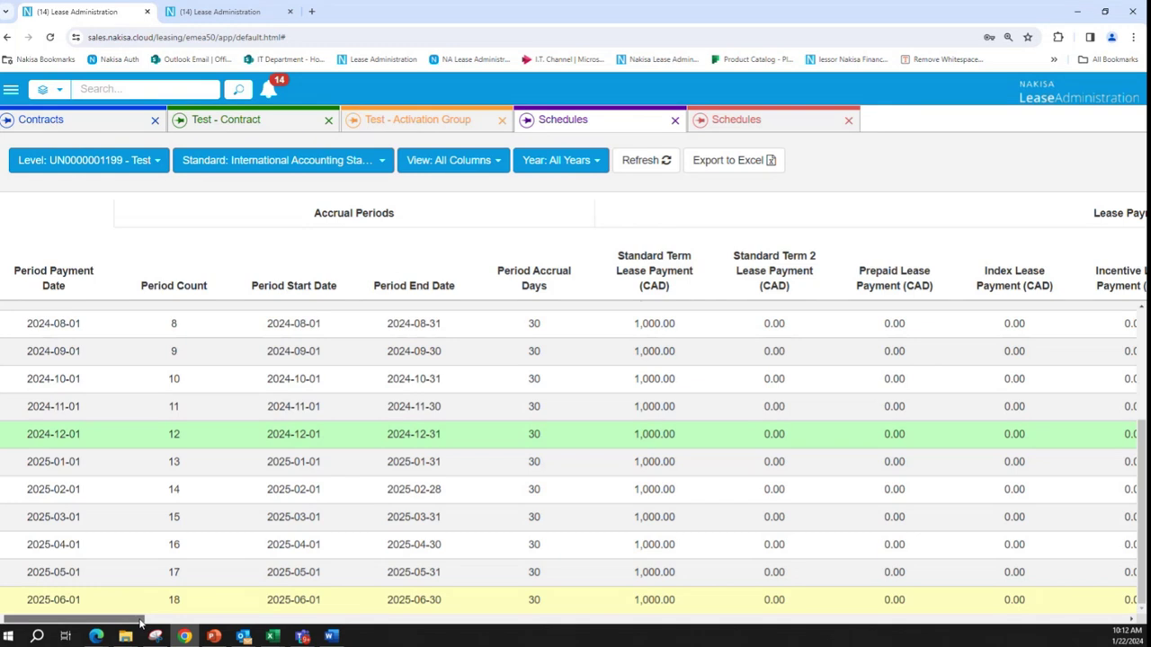
pyautogui.moveTo(139, 620); pyautogui.dragTo(1121, 621)
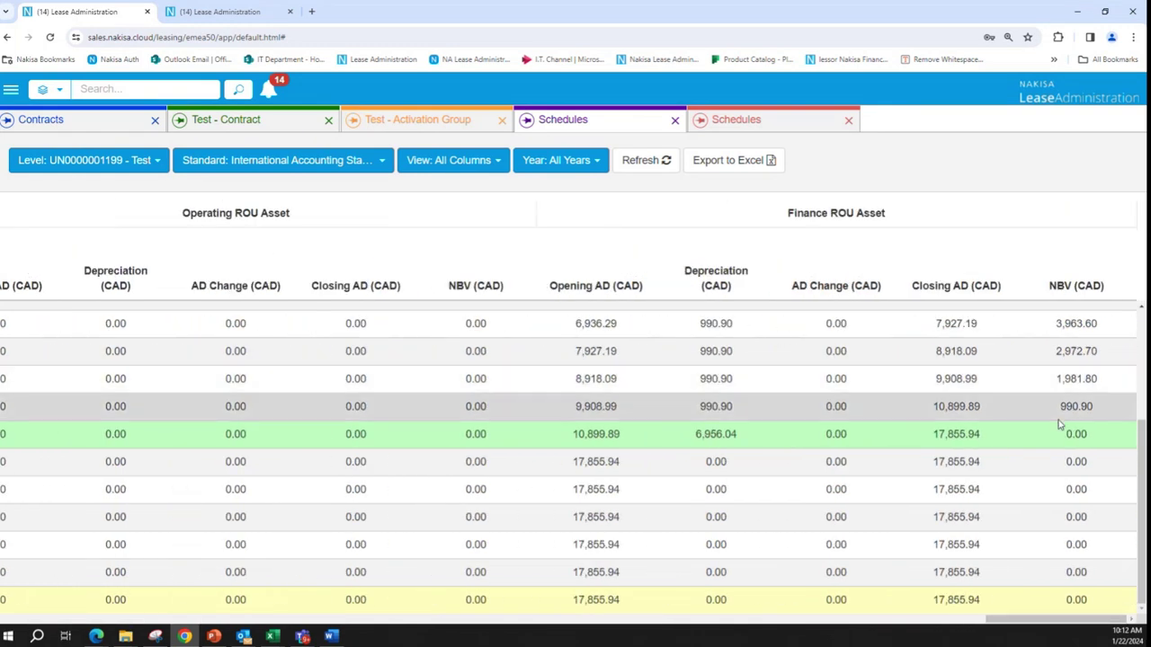
pyautogui.scroll(2, 1059, 424)
pyautogui.scroll(-1, 1070, 414)
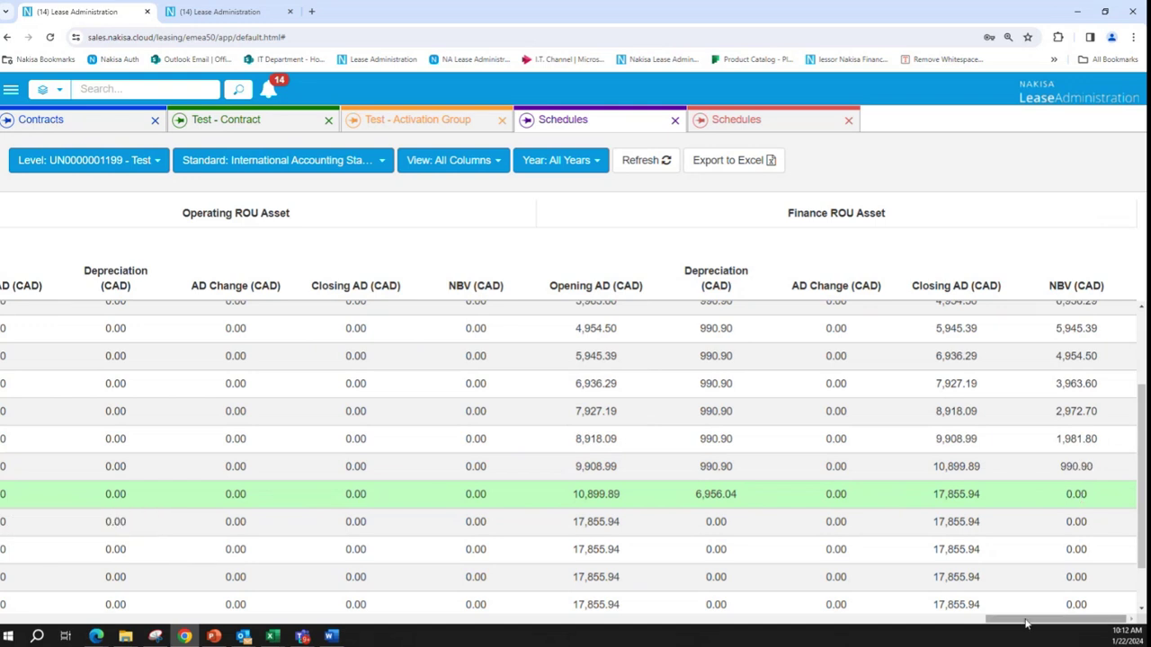
pyautogui.moveTo(1026, 622); pyautogui.dragTo(1053, 513)
pyautogui.scroll(-2, 1053, 513)
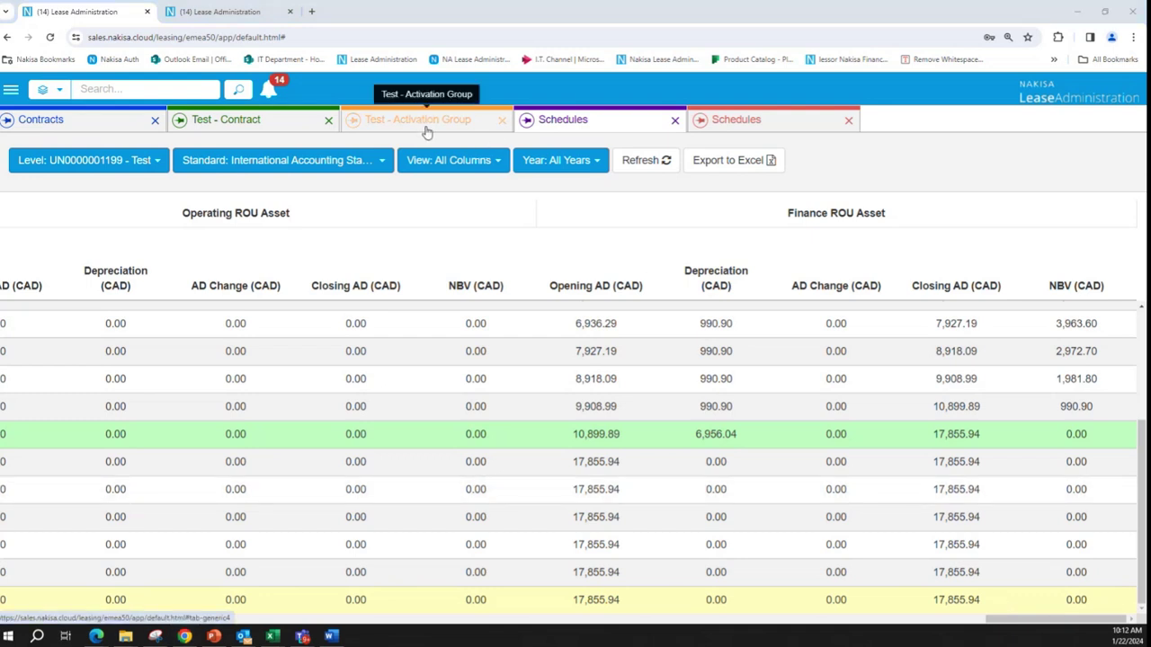
# - Switch to the PowerPoint presentation and show the first Scenario 2 slide
pyautogui.hotkey('alt', 'Tab')
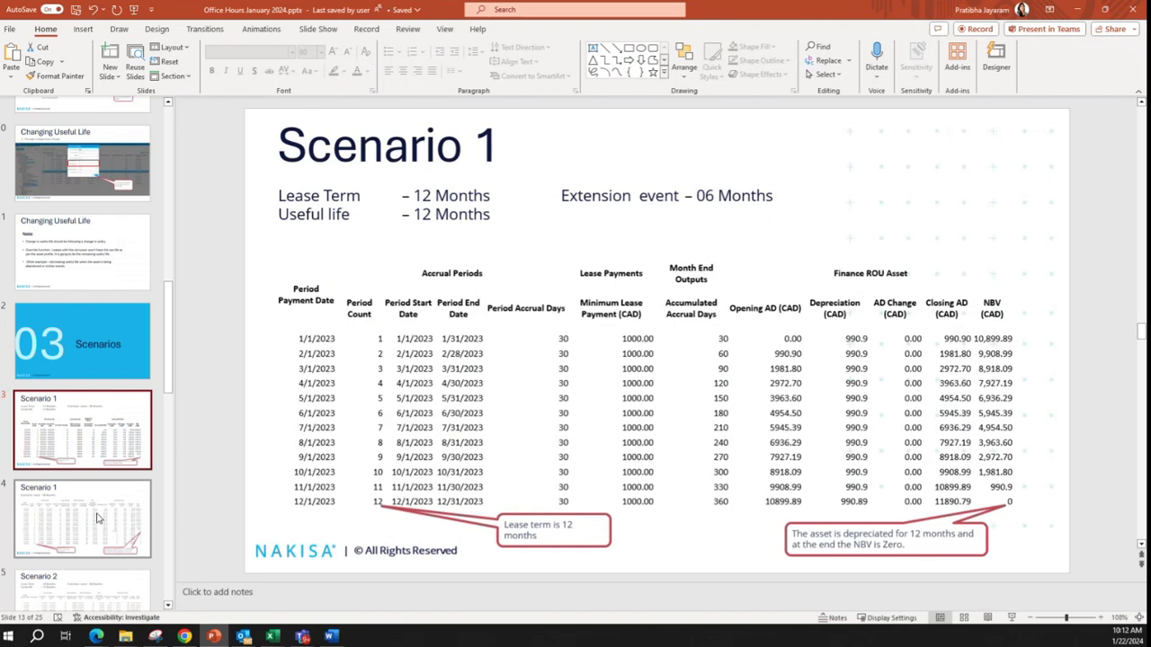
pyautogui.scroll(-2, 99, 518)
pyautogui.click(99, 518)
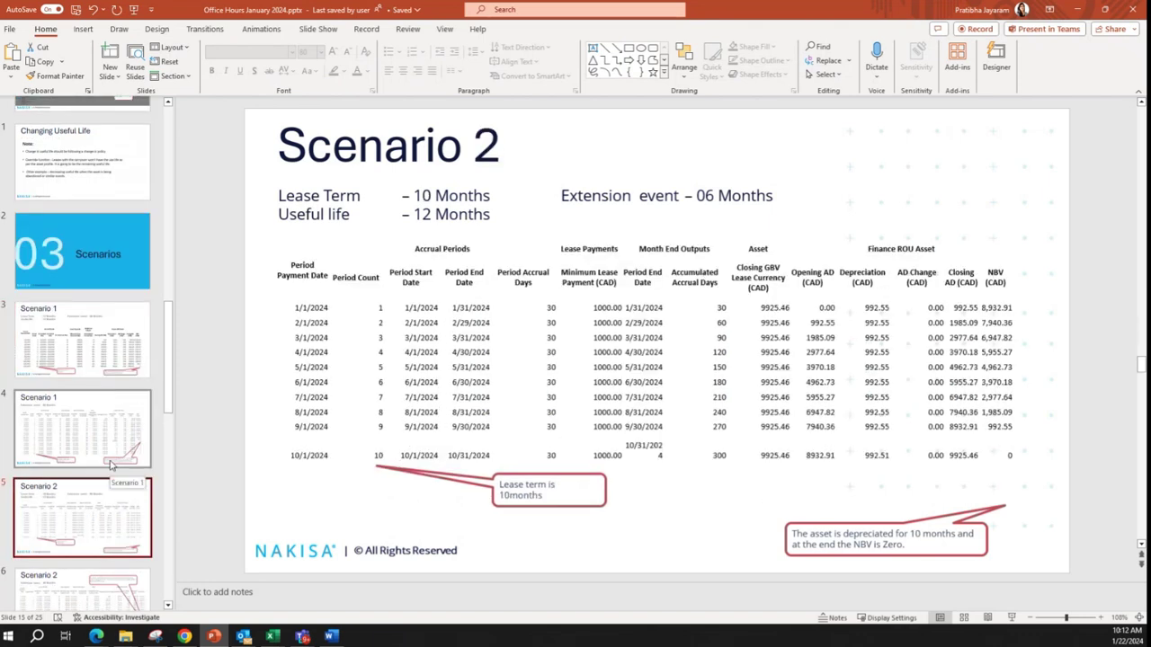
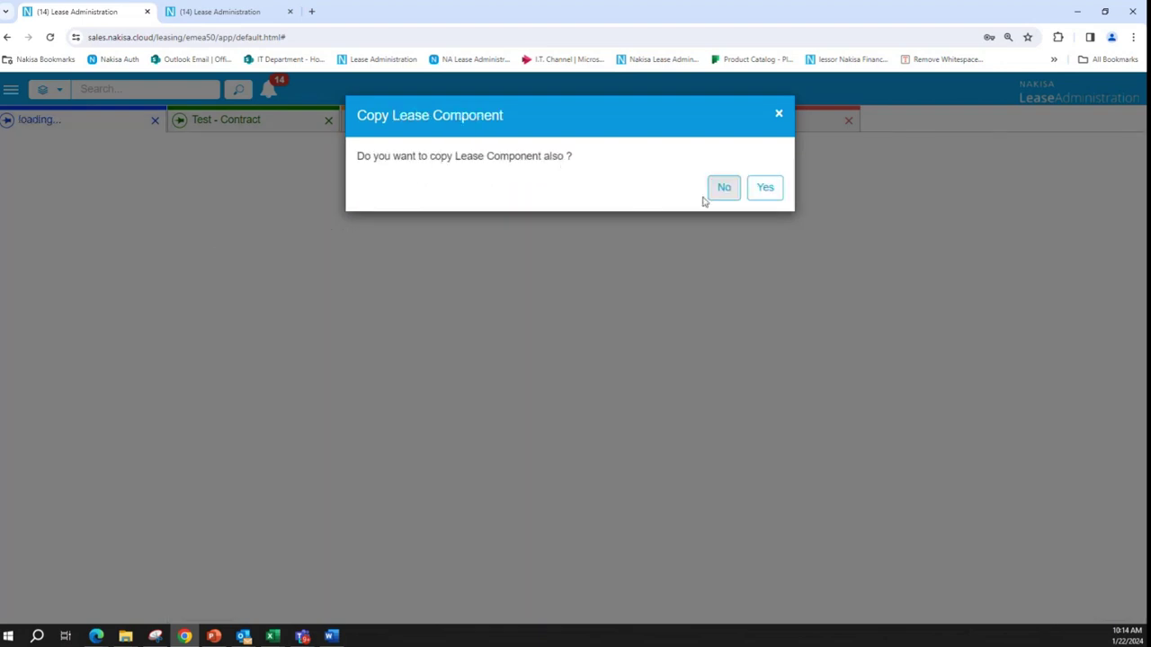
# - Copy the lease component along with the contract and open the Test 2 contract
pyautogui.click(766, 191)
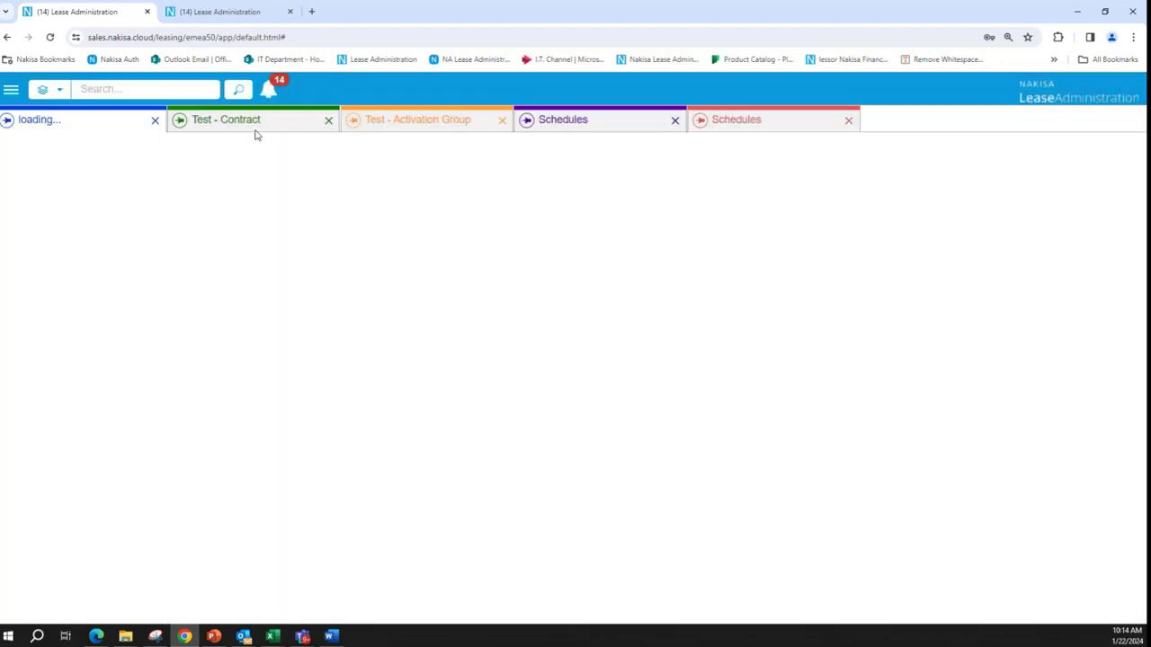
pyautogui.click(255, 133)
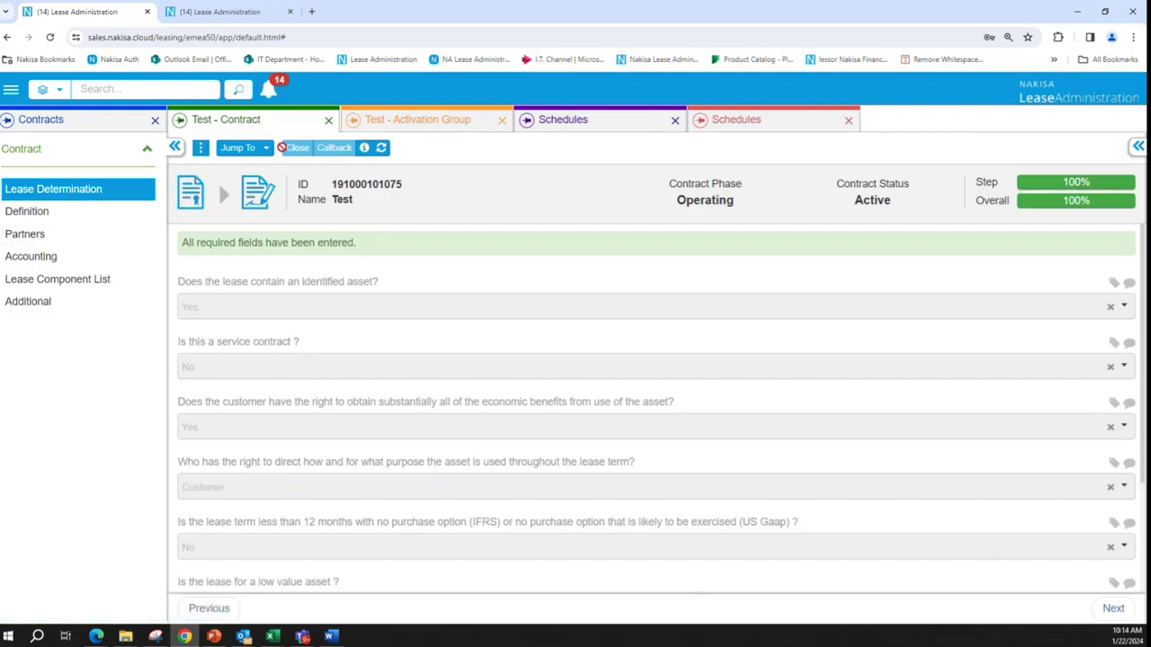
pyautogui.click(400, 118)
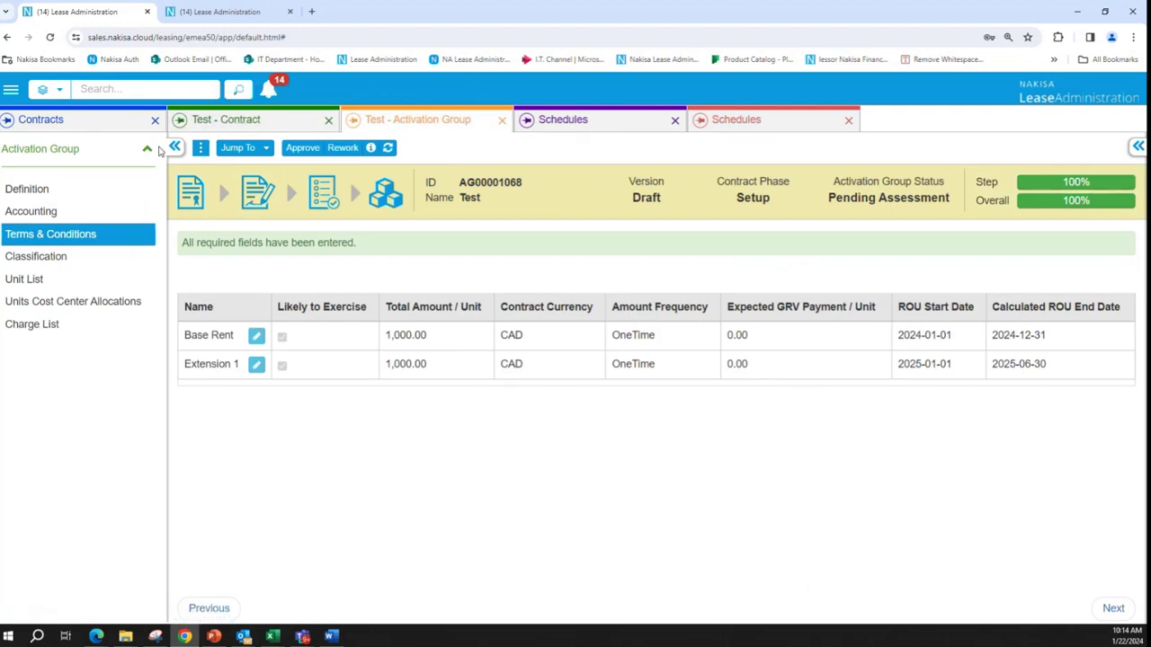
pyautogui.click(72, 131)
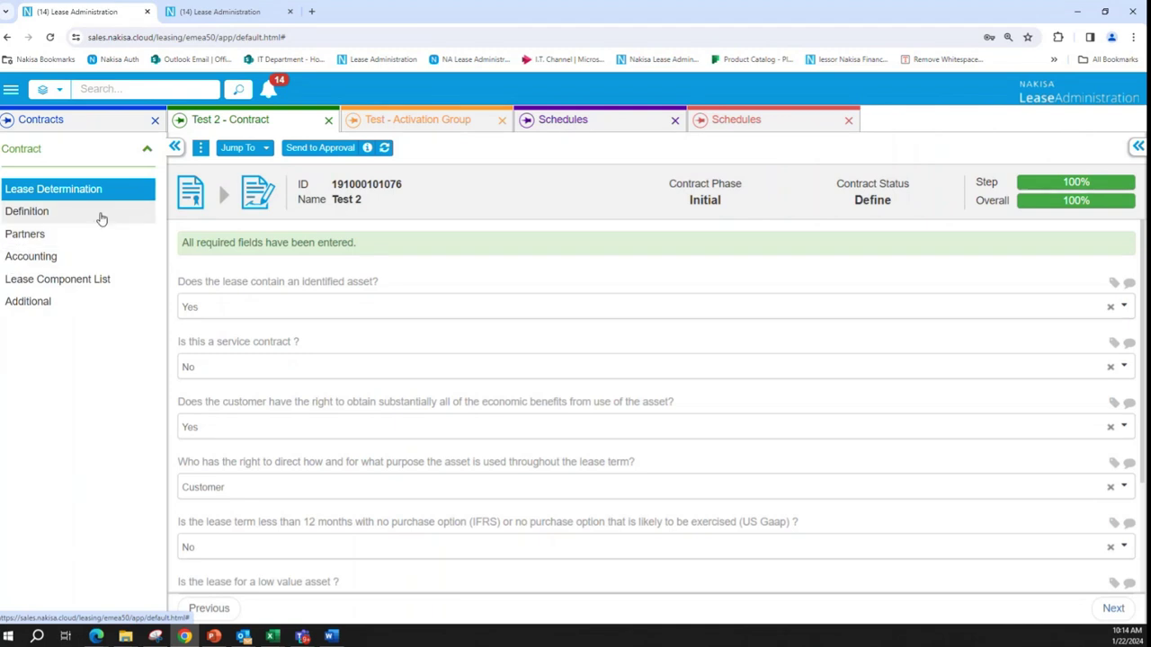
# - Open the Base Rent term of Test 2's lease component and set its last payment date to 2024-10-31
pyautogui.click(239, 147)
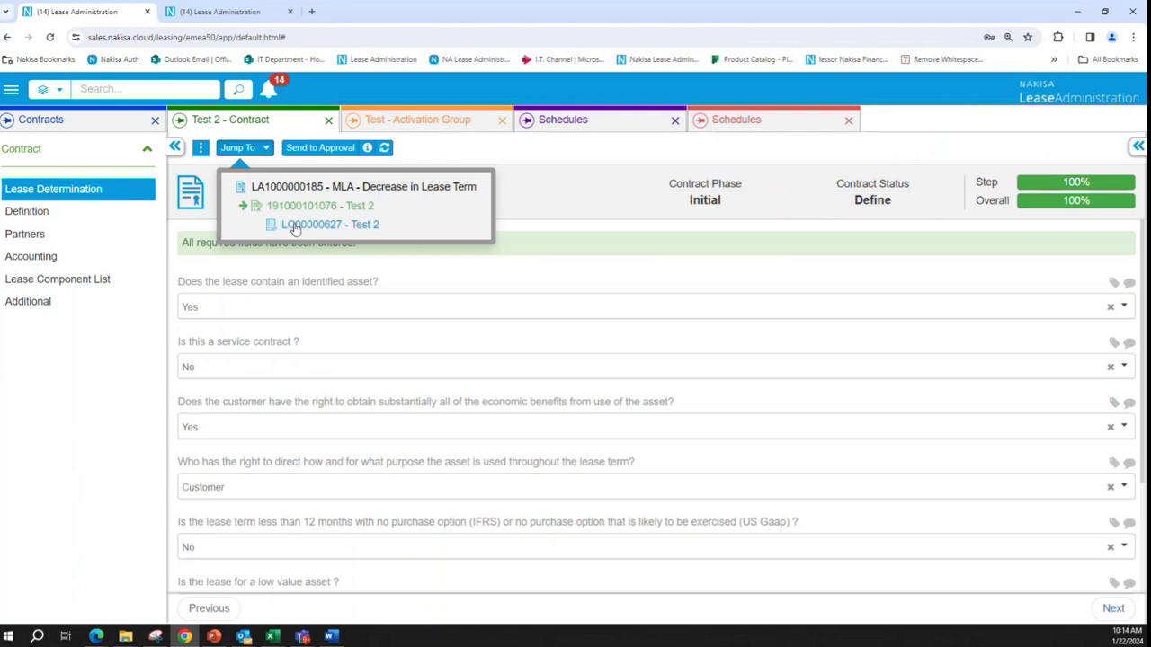
pyautogui.click(297, 226)
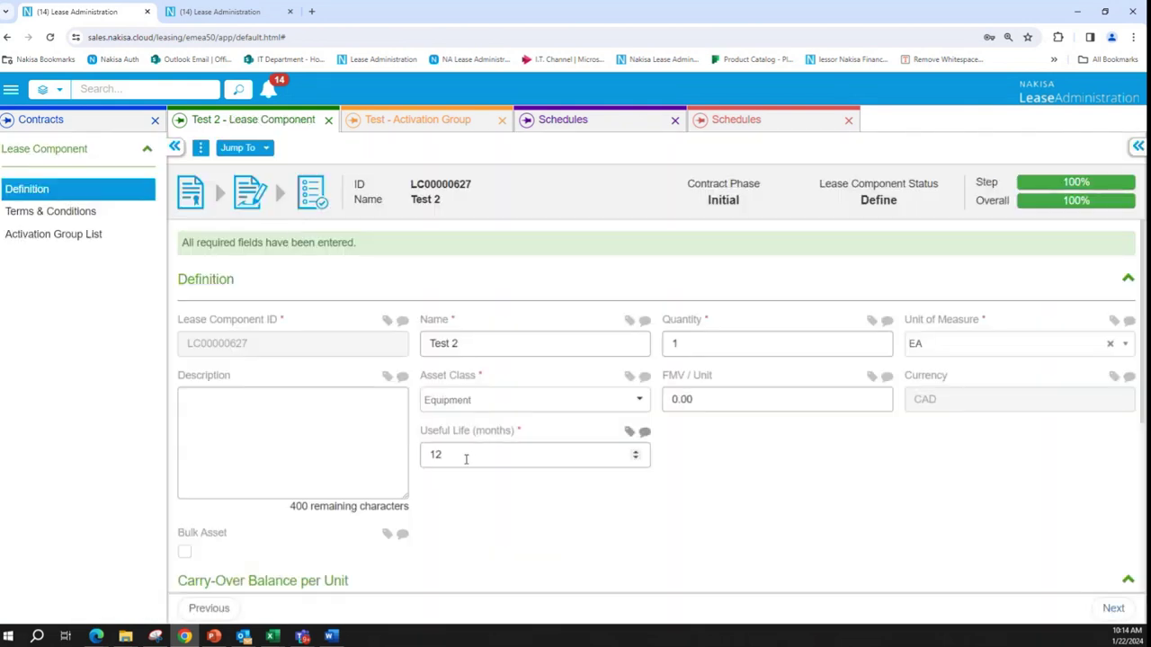
pyautogui.click(40, 213)
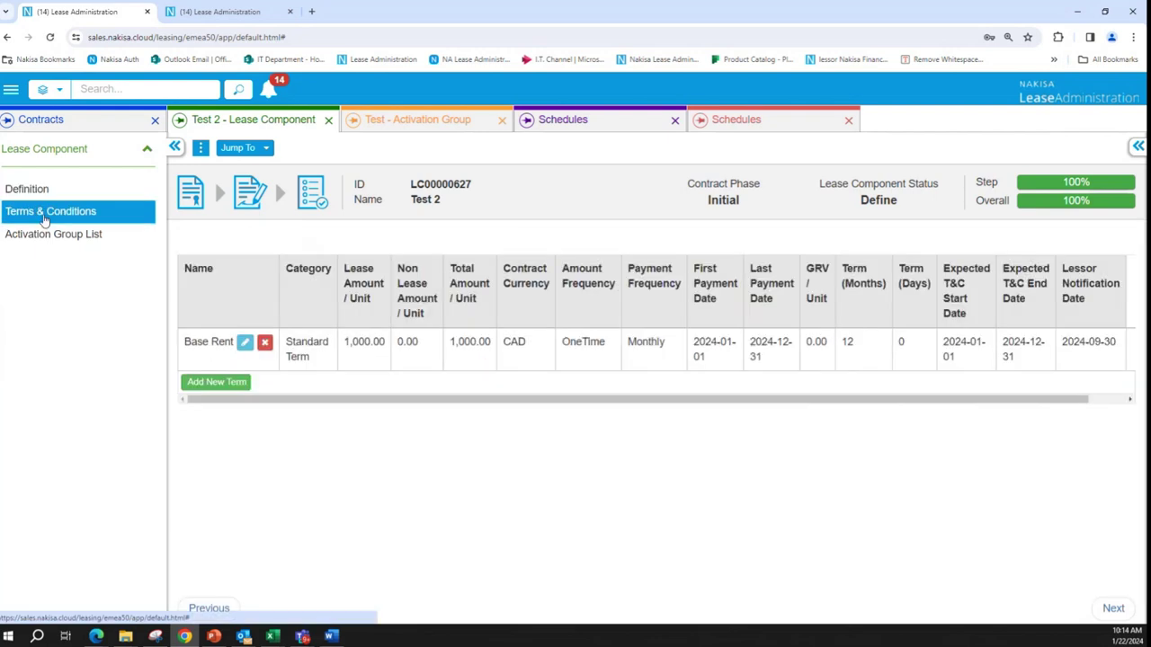
pyautogui.click(244, 342)
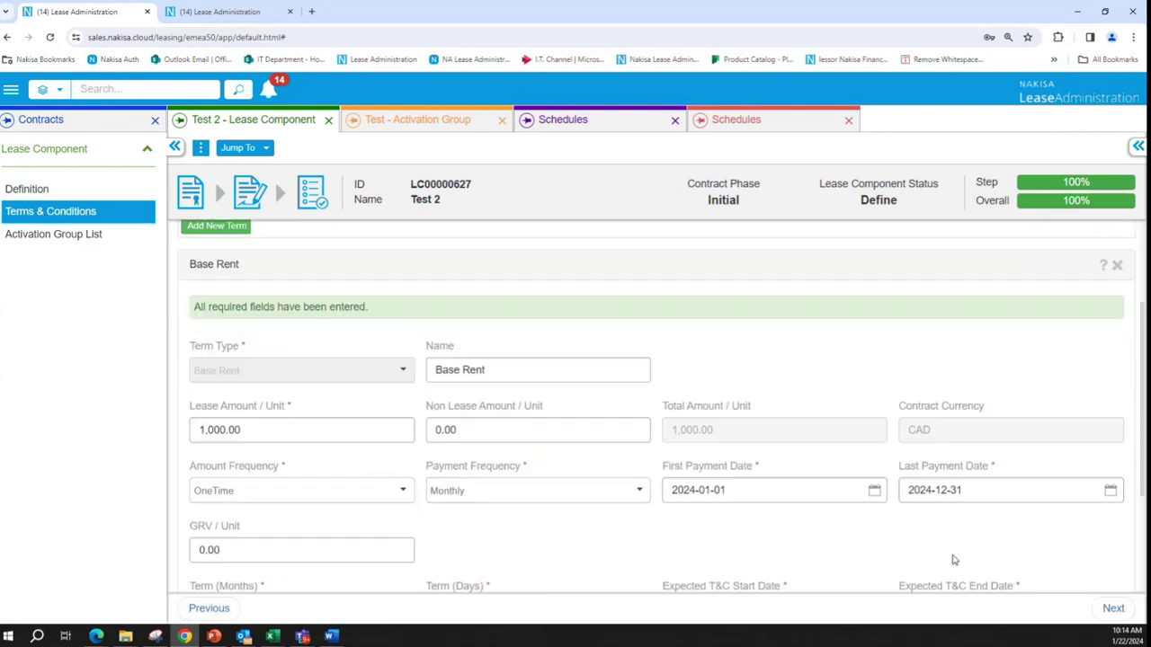
pyautogui.click(981, 472)
pyautogui.click(916, 285)
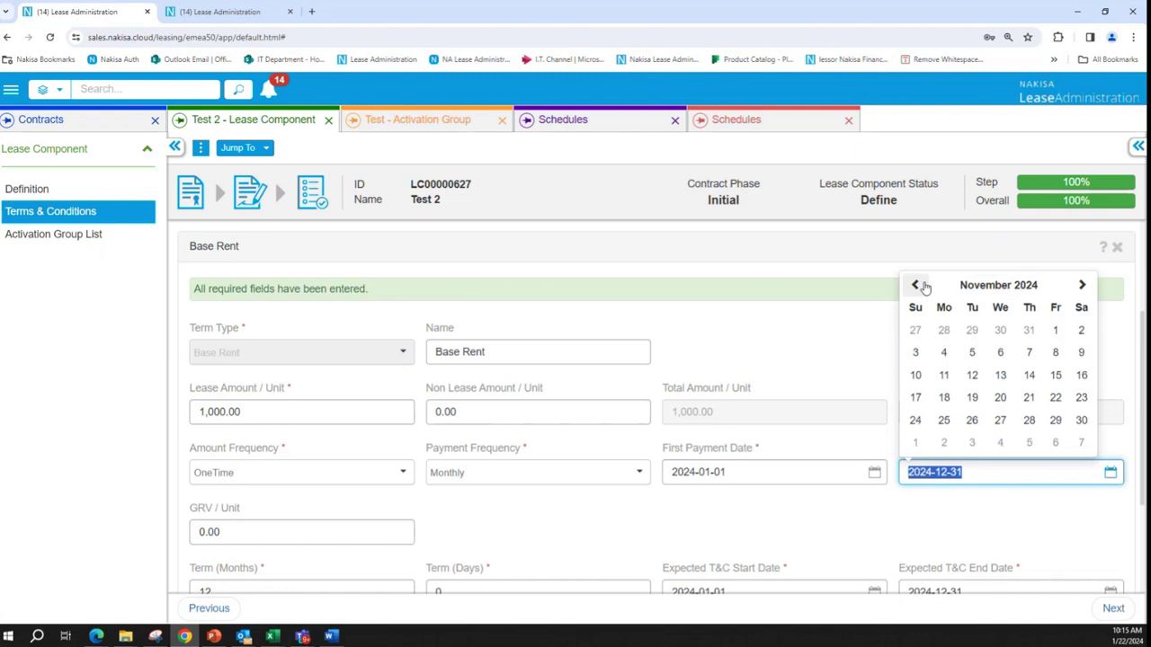
pyautogui.click(916, 285)
pyautogui.click(1028, 420)
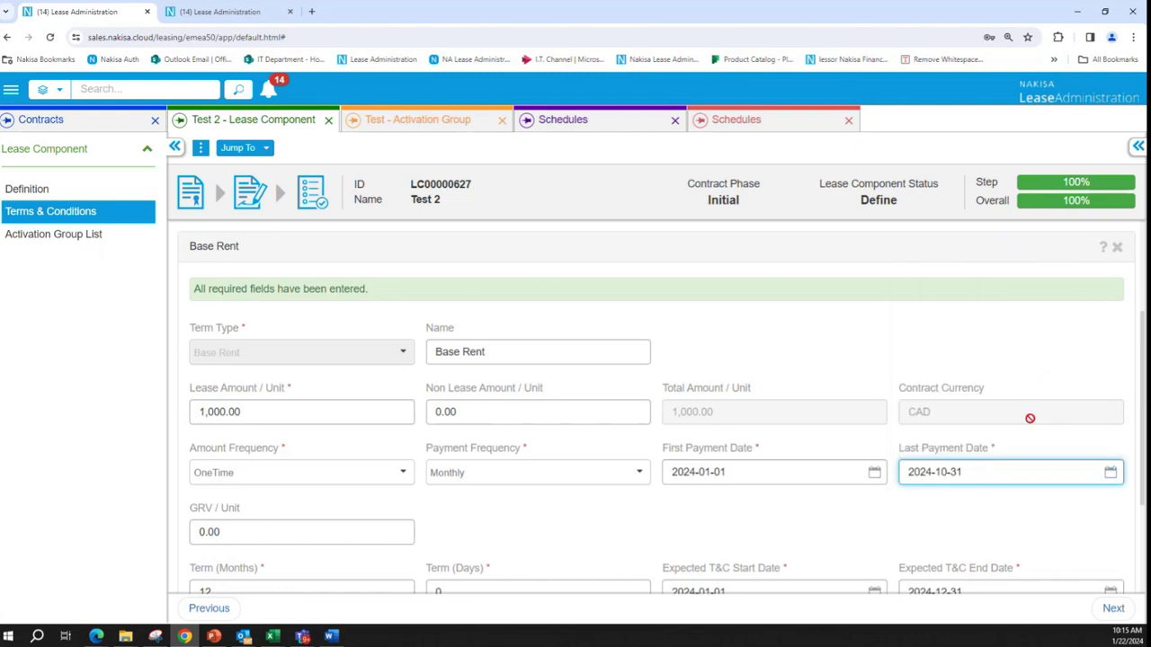
# - Set the Base Rent term's expected T&C end date to 2024-10-31, matching its last payment date
pyautogui.scroll(-2, 989, 409)
pyautogui.click(975, 303)
pyautogui.hotkey('ctrl', 'c')
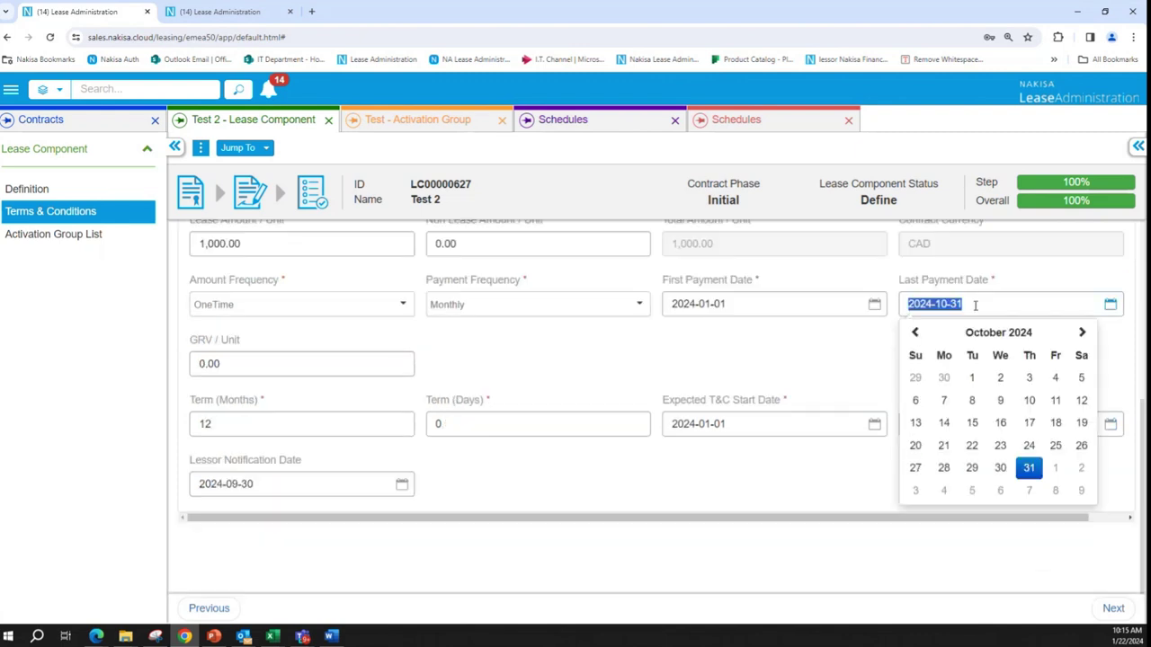
pyautogui.click(801, 485)
pyautogui.click(984, 426)
pyautogui.hotkey('ctrl', 'v')
pyautogui.click(309, 430)
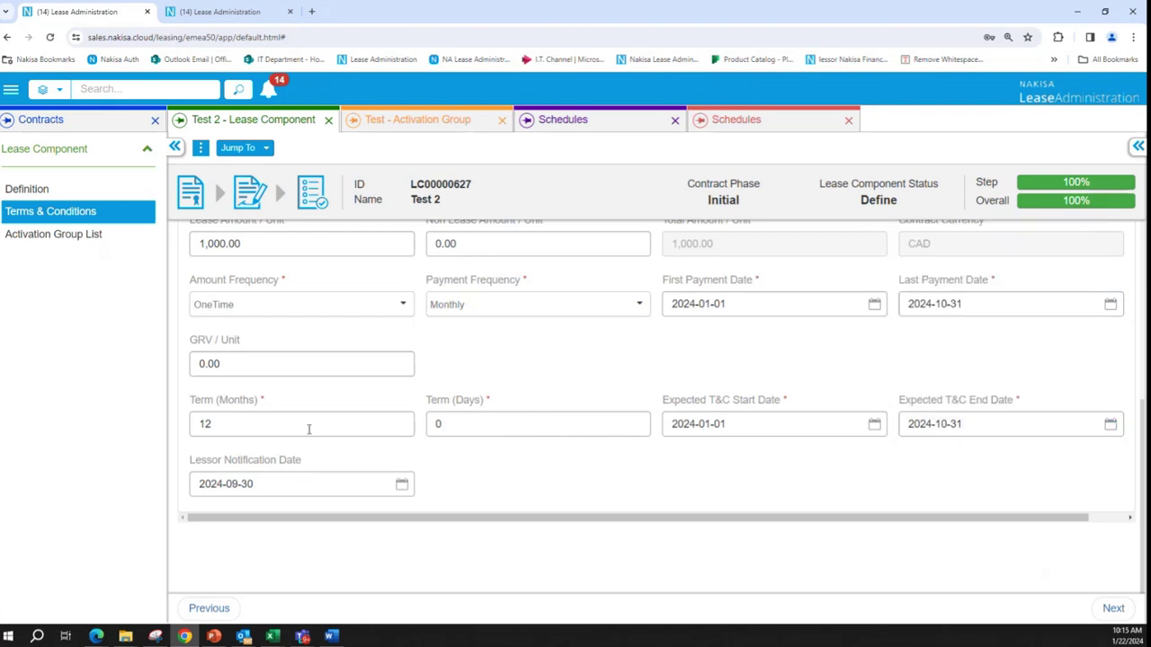
pyautogui.scroll(4, 894, 514)
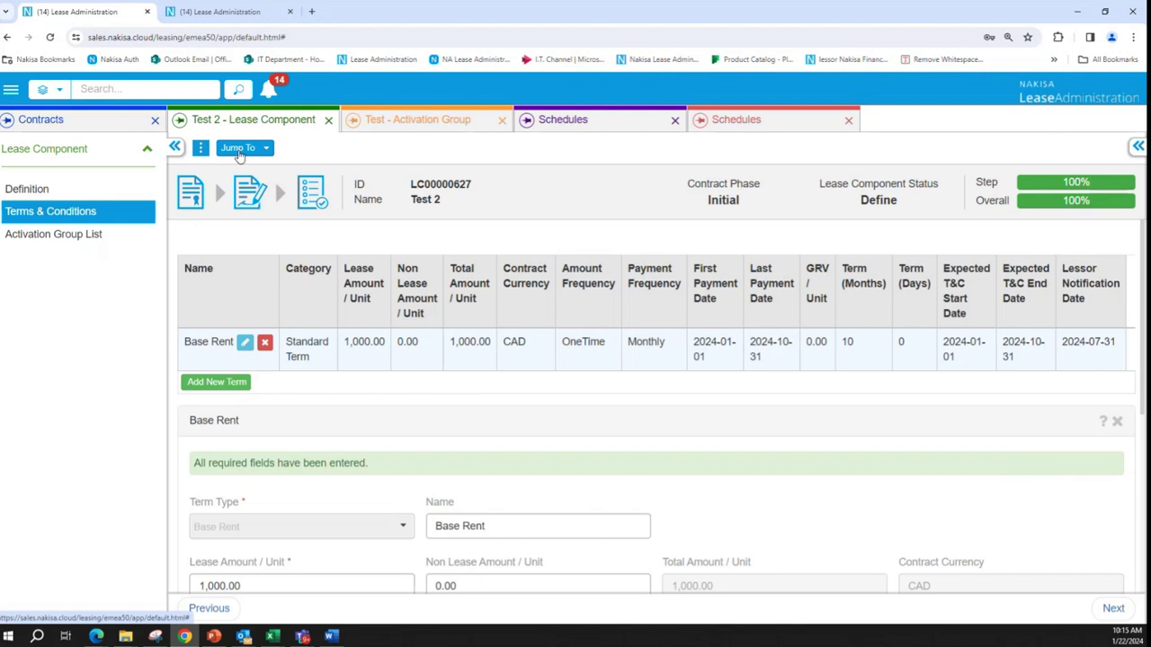
# - Return to the Test 2 contract, send it to approval and approve it
pyautogui.click(239, 151)
pyautogui.click(310, 206)
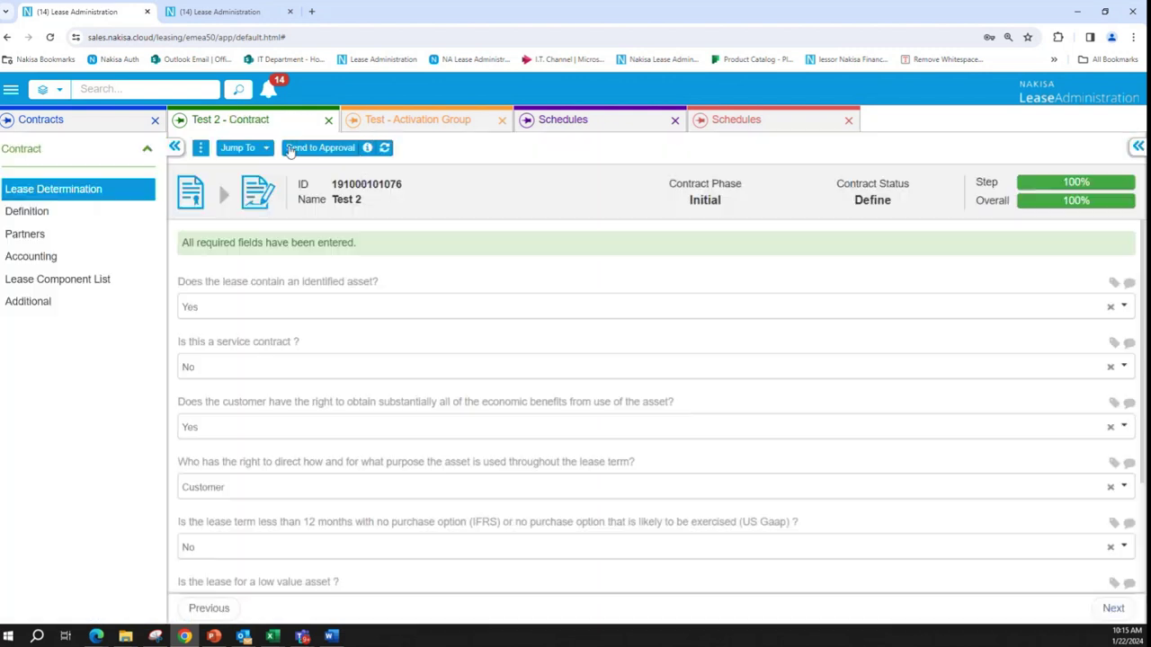
pyautogui.click(296, 148)
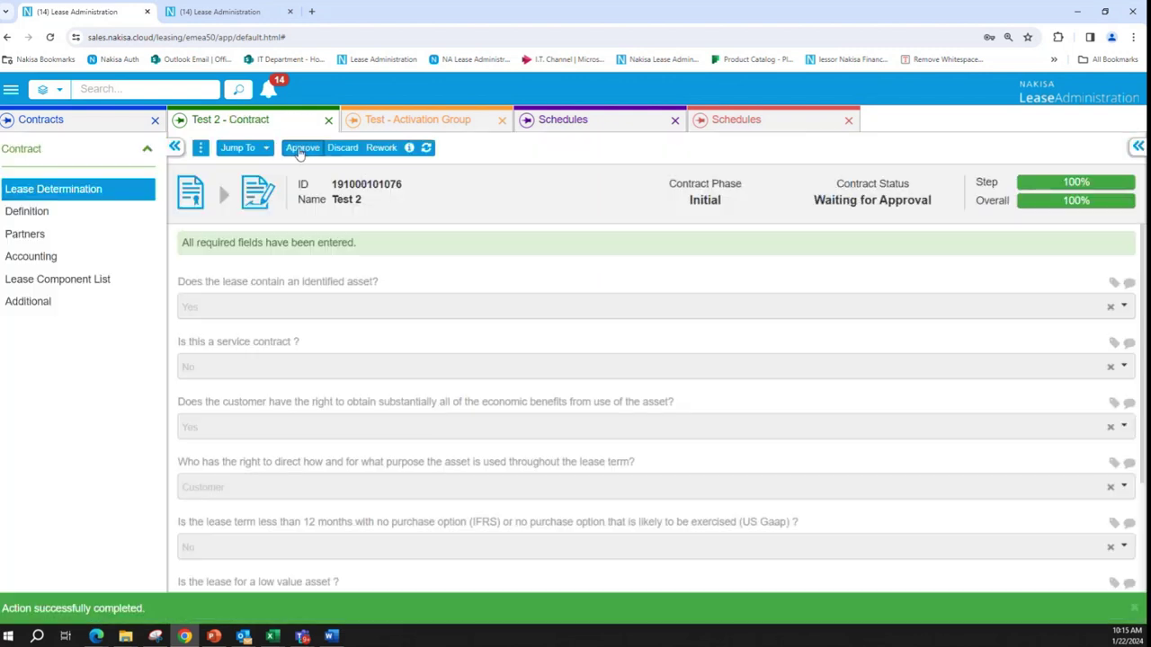
pyautogui.click(300, 150)
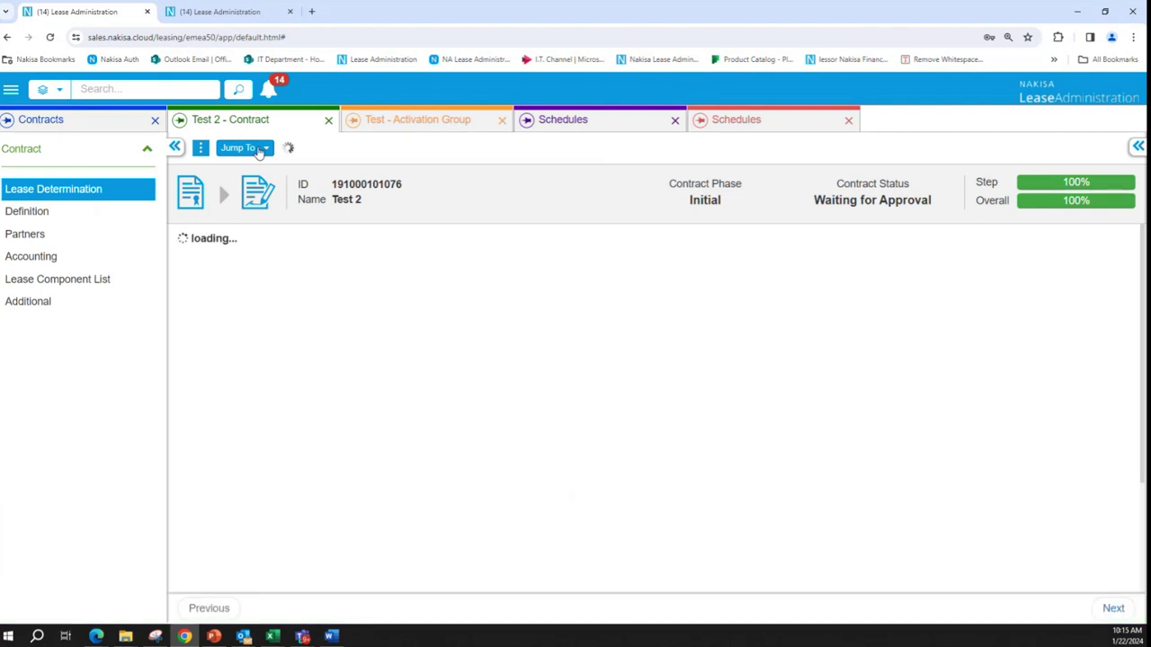
# - Open the Test 2 activation group, send it to assessment and refresh its status
pyautogui.click(257, 149)
pyautogui.click(327, 245)
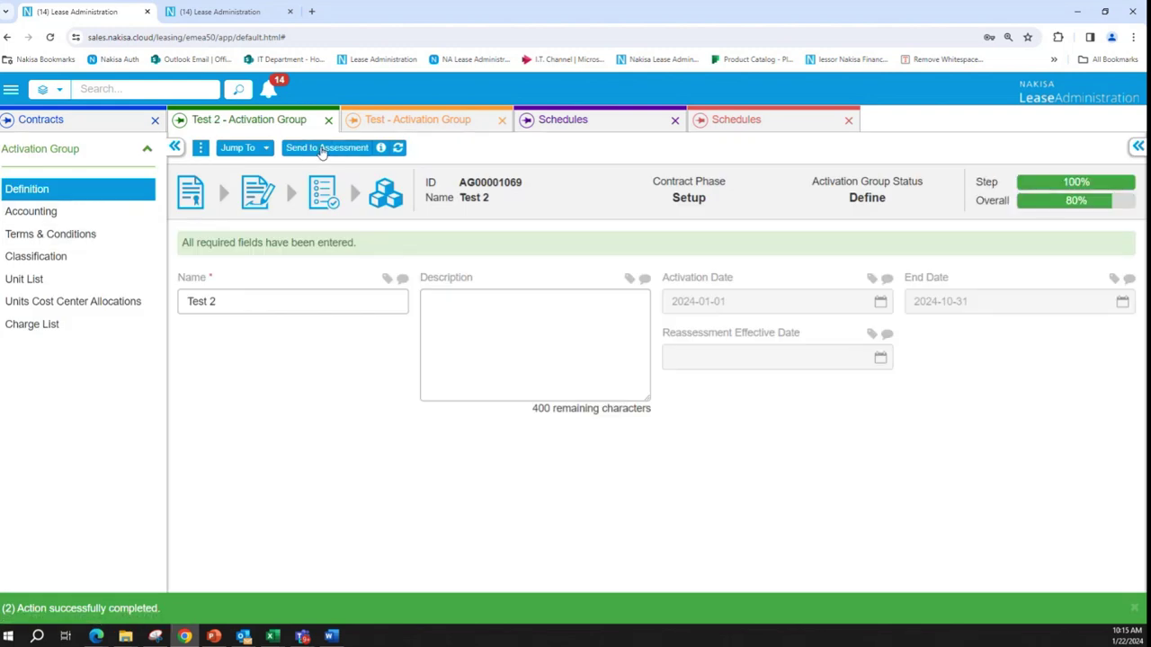
pyautogui.click(322, 149)
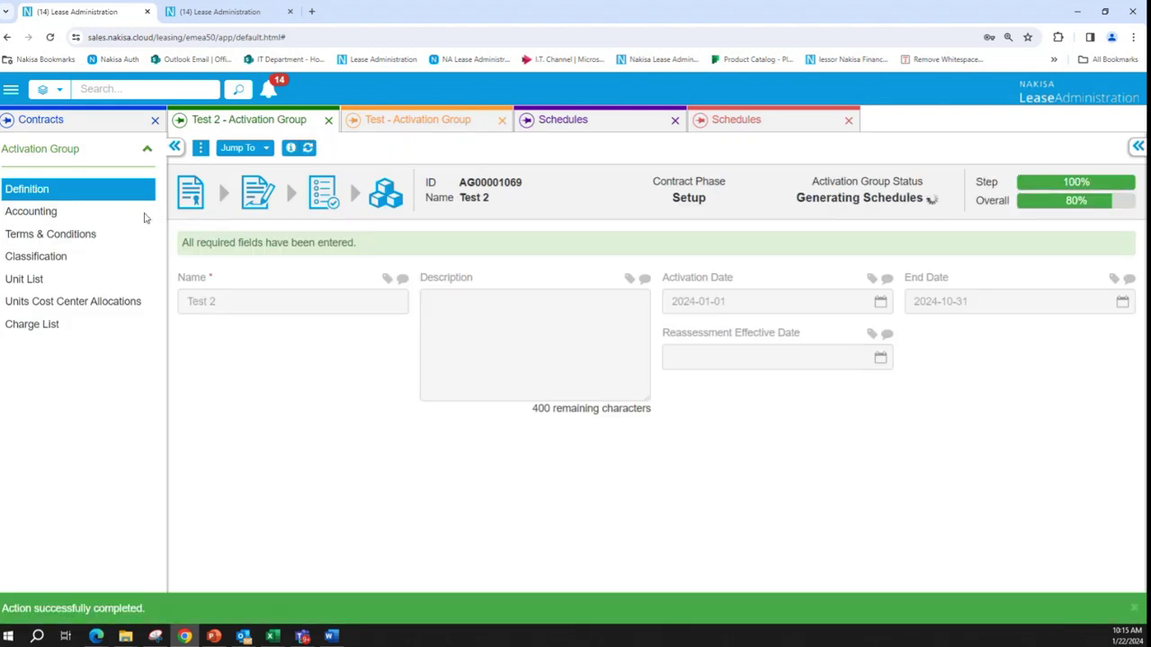
pyautogui.click(312, 153)
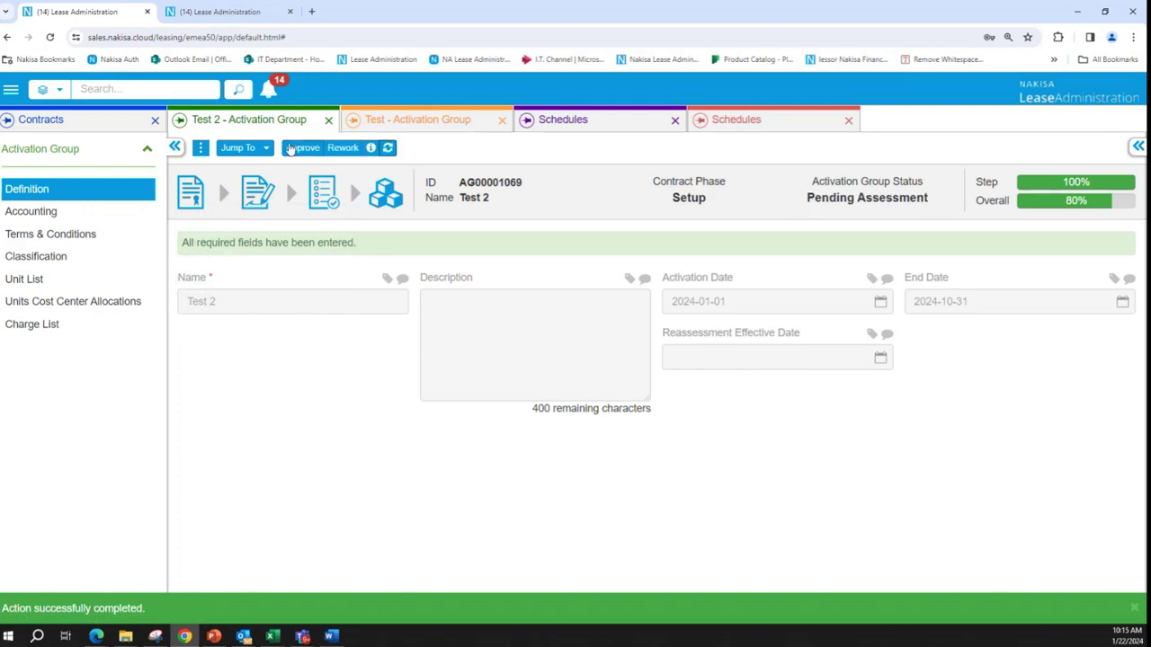
# - Approve the Test 2 assessment and confirm the classification with GAAP set to Finance
pyautogui.click(87, 245)
pyautogui.click(80, 257)
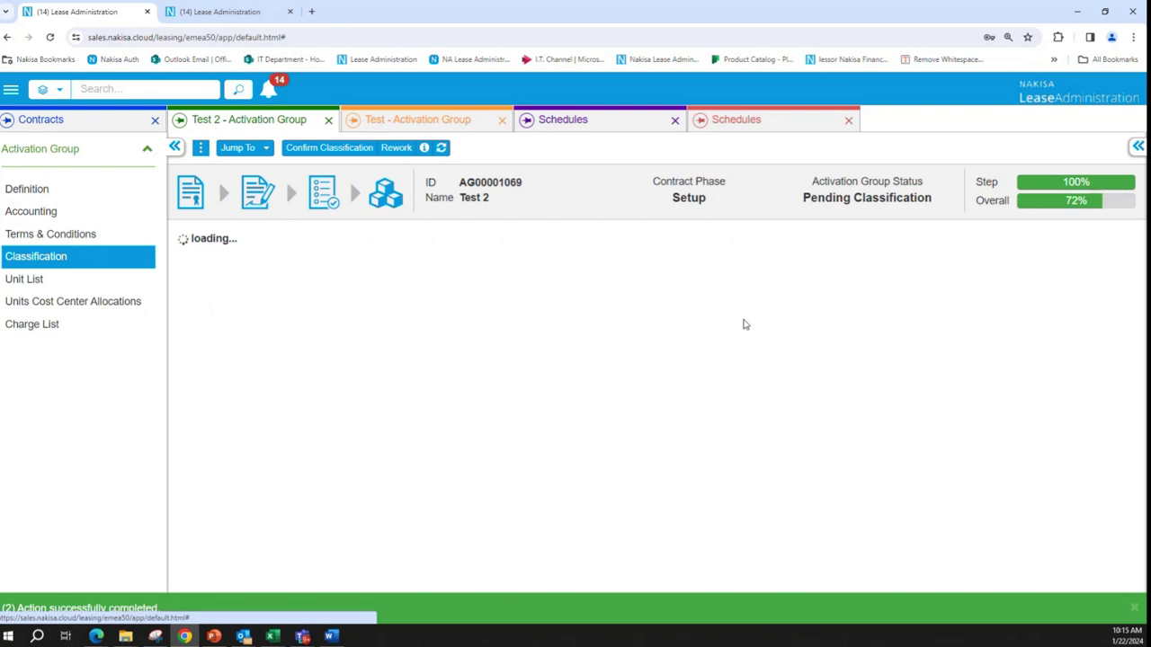
pyautogui.click(745, 402)
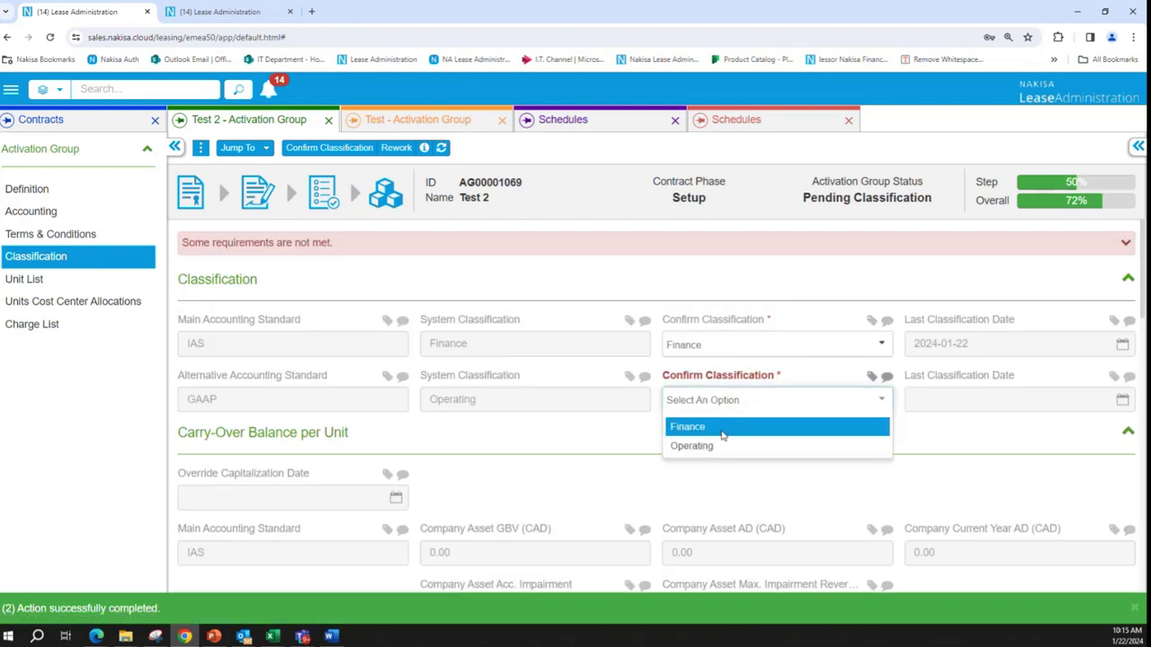
pyautogui.click(726, 428)
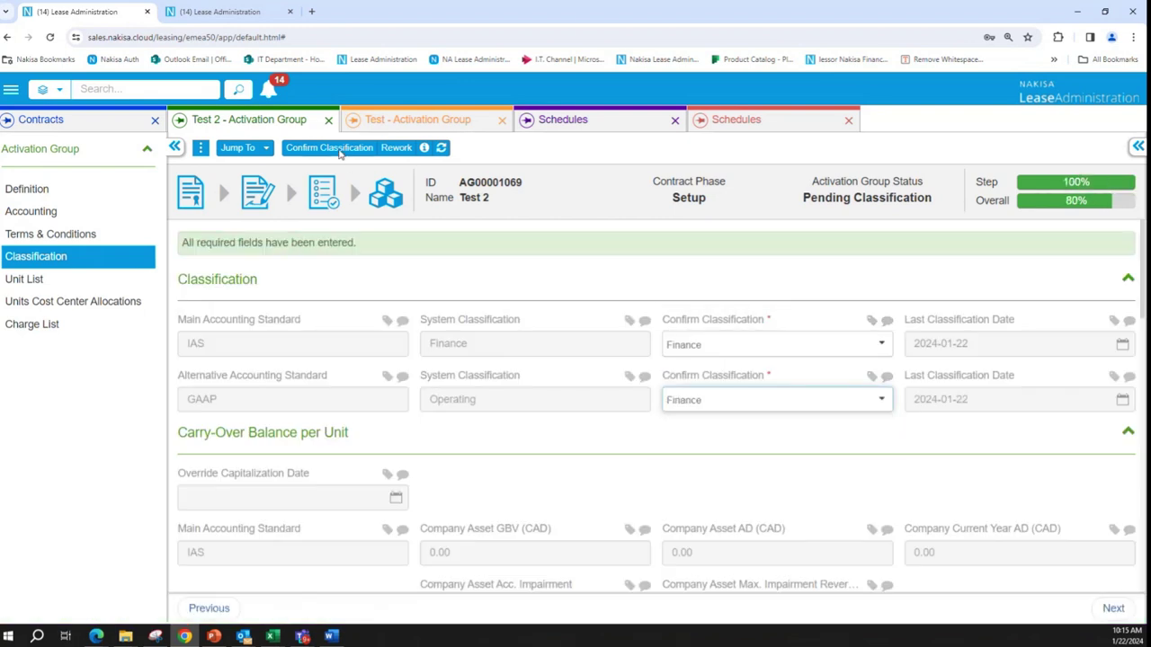
pyautogui.click(340, 154)
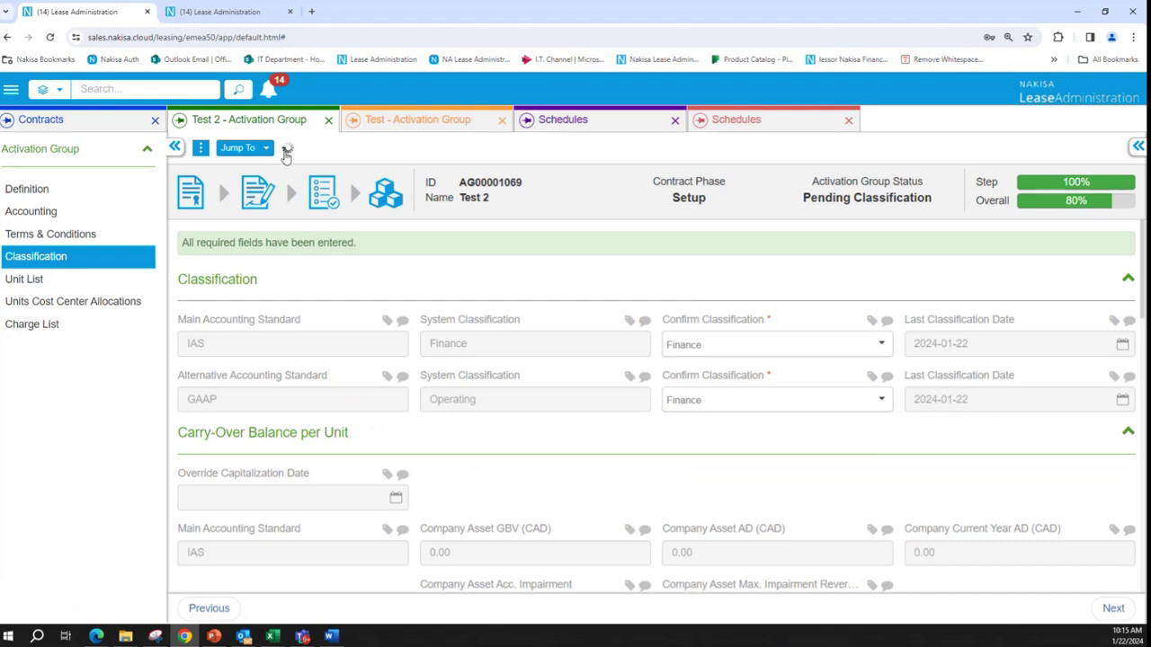
# - Set the Test 2 activation group's reception date to 2024-01-01 and activate the group as of 2024-01-01
pyautogui.click(202, 149)
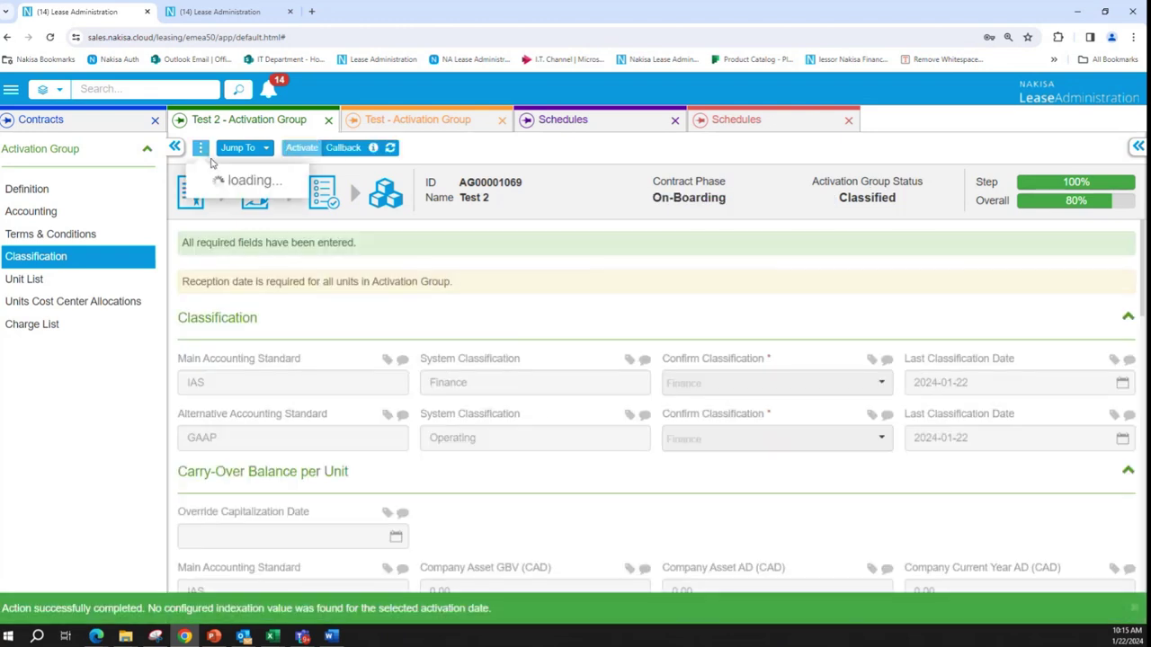
pyautogui.click(240, 188)
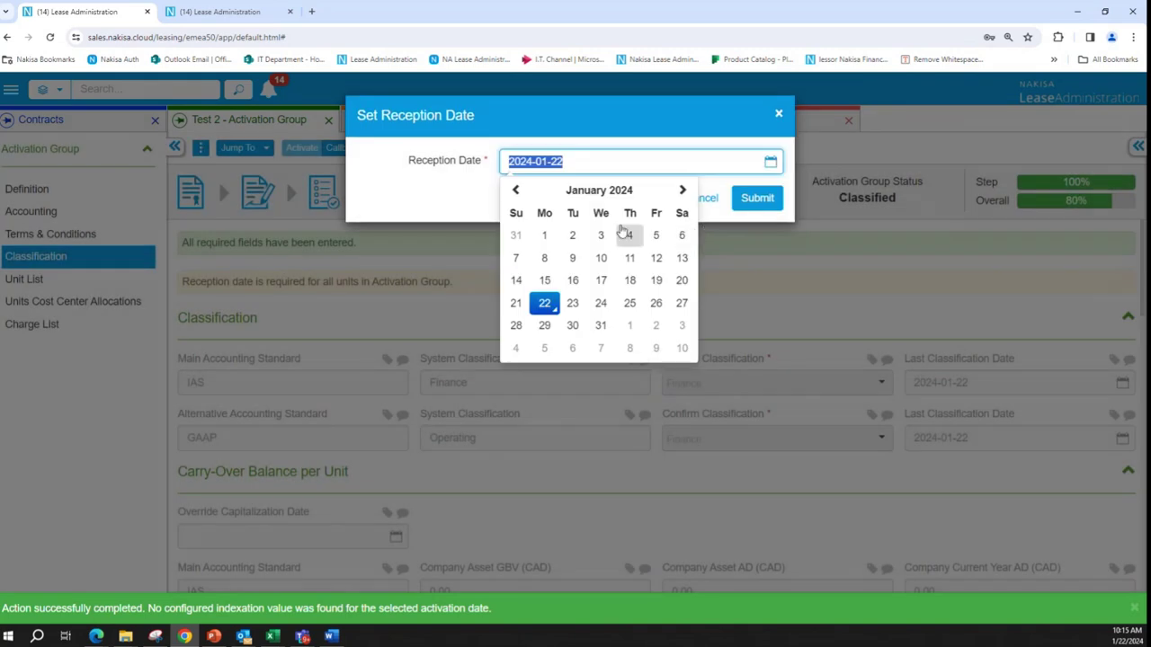
pyautogui.click(544, 235)
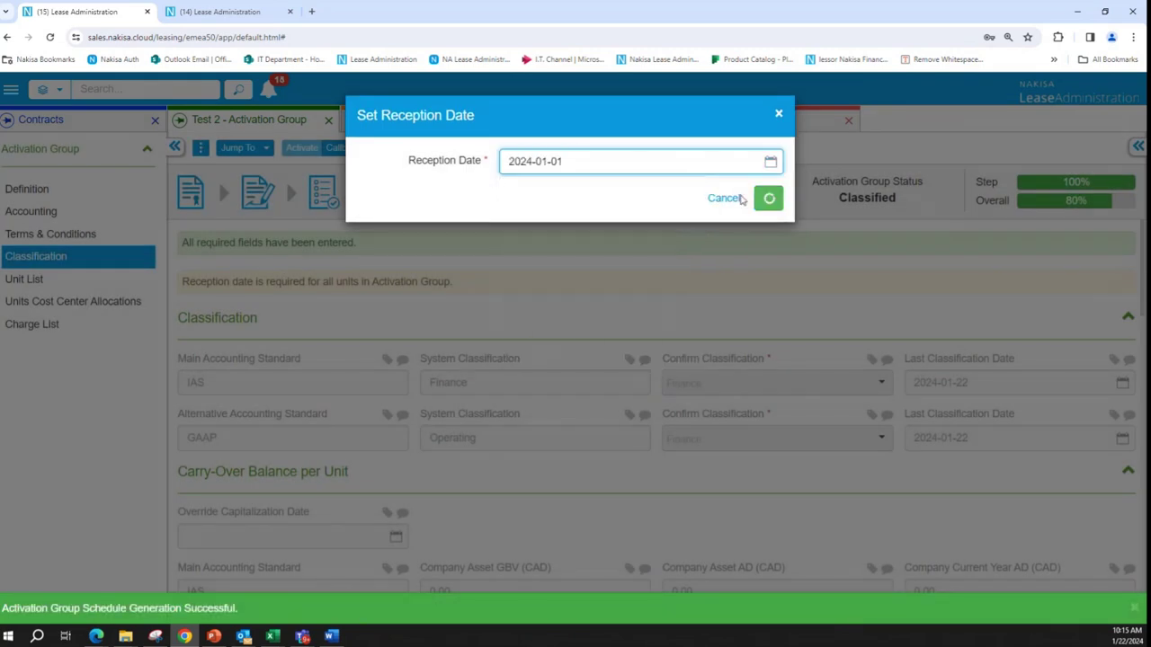
pyautogui.click(761, 202)
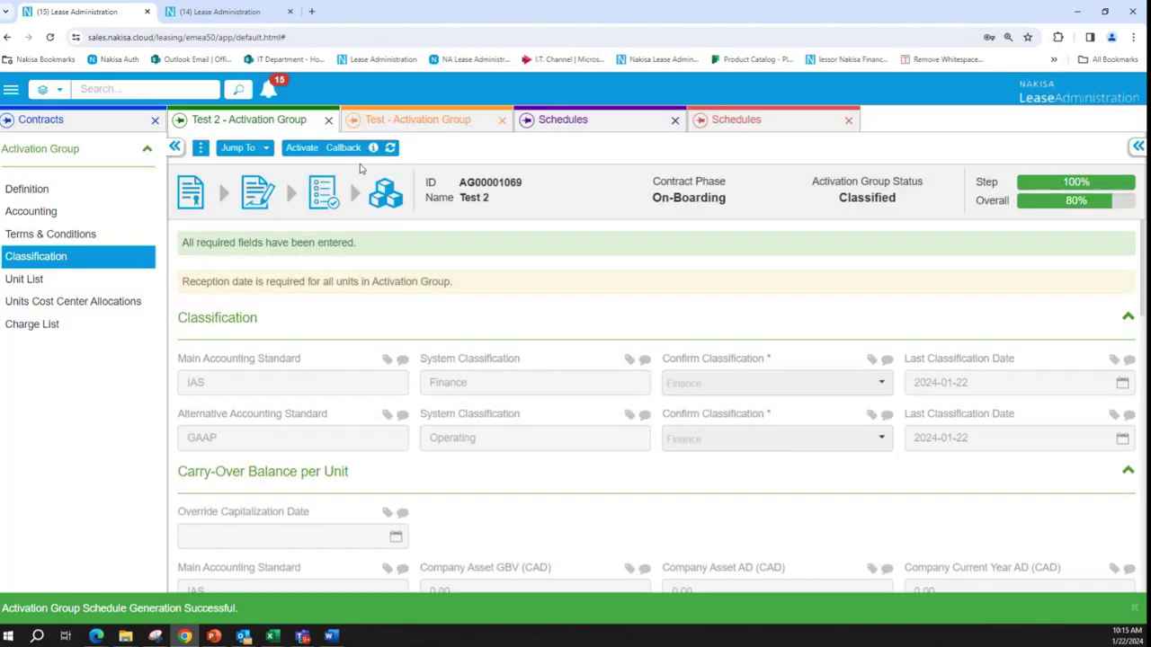
pyautogui.click(317, 149)
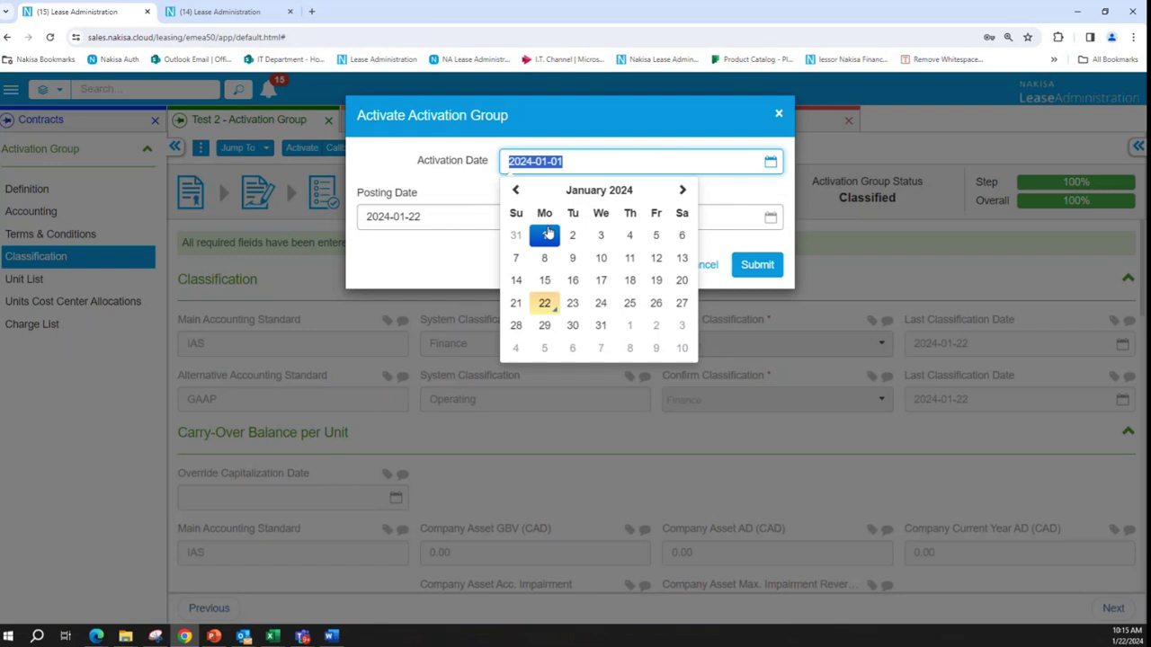
pyautogui.click(803, 265)
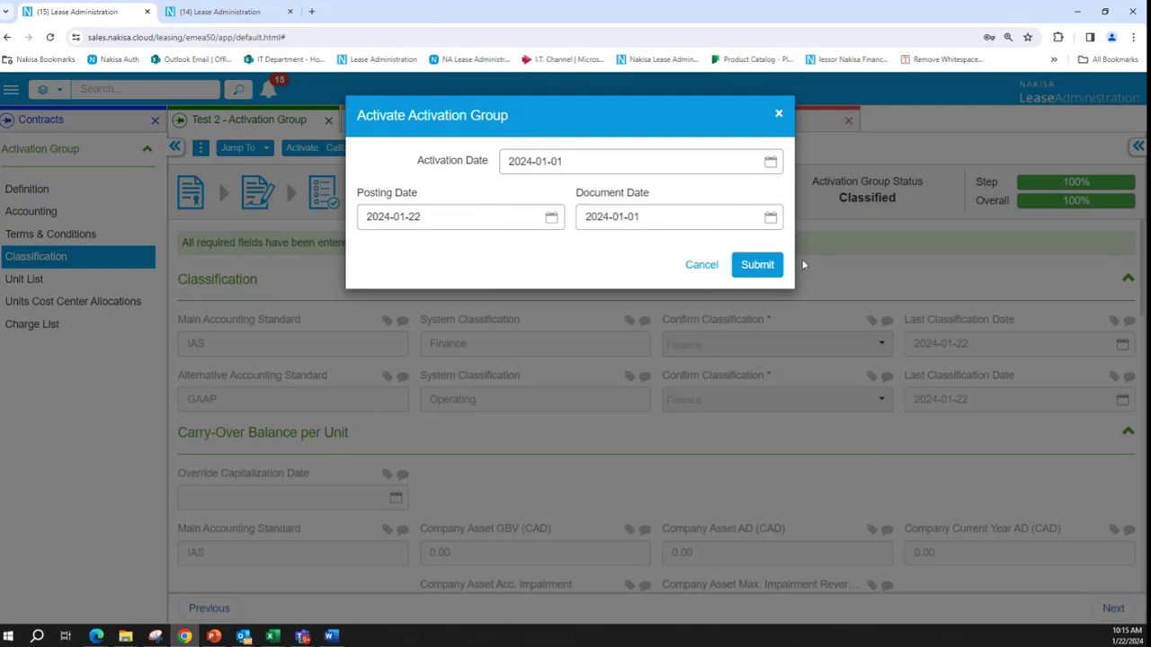
pyautogui.click(757, 264)
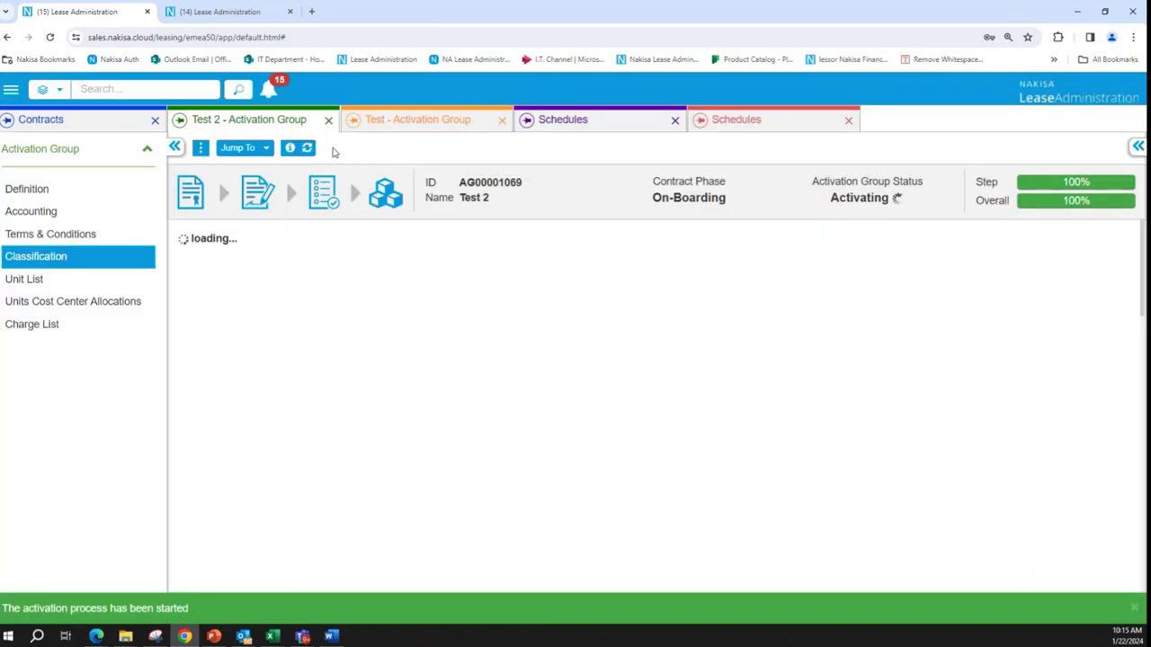
# - Open the Test 2 schedules in the All Columns view and examine the period count and finance ROU asset depreciation
pyautogui.click(199, 148)
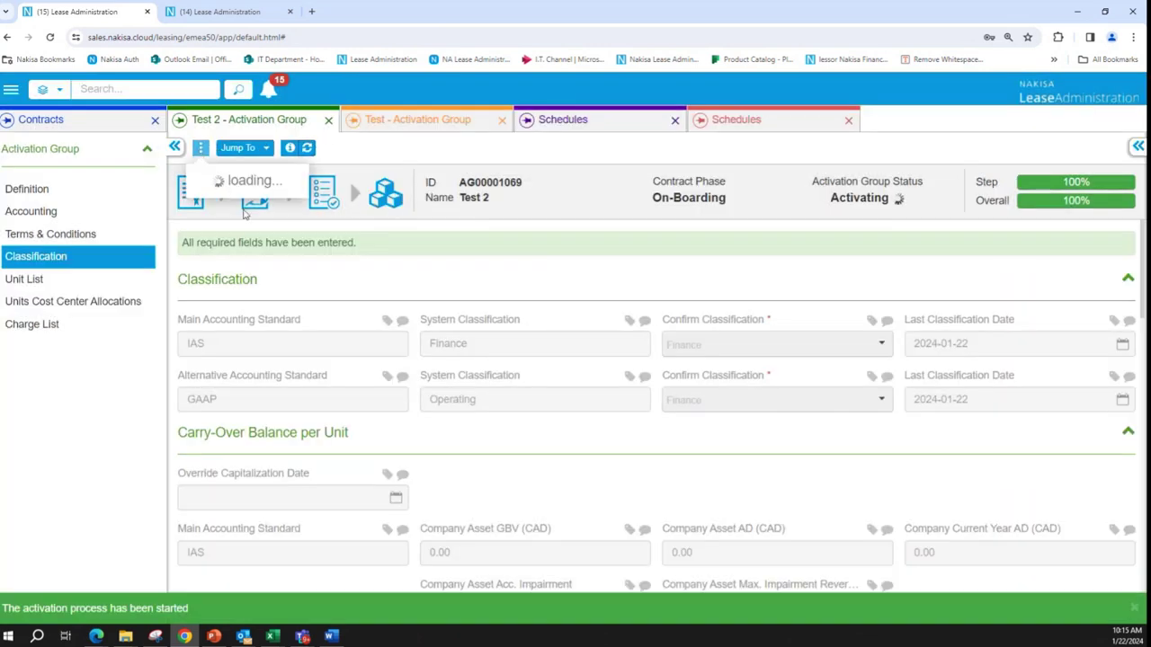
pyautogui.click(263, 208)
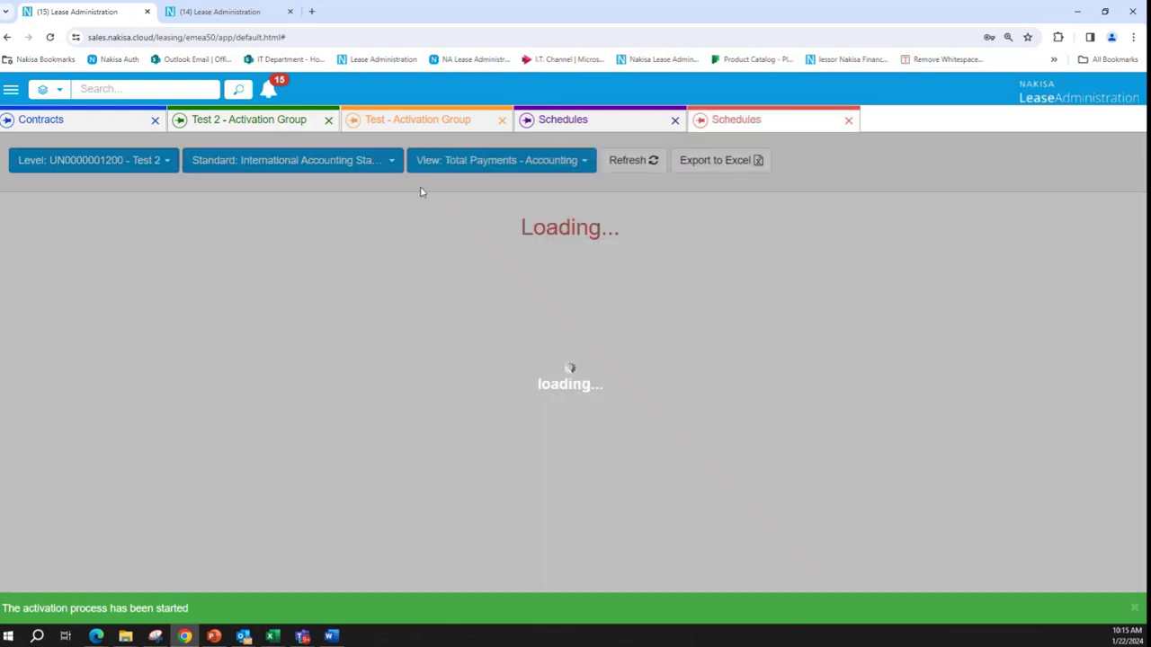
pyautogui.click(569, 162)
pyautogui.click(467, 321)
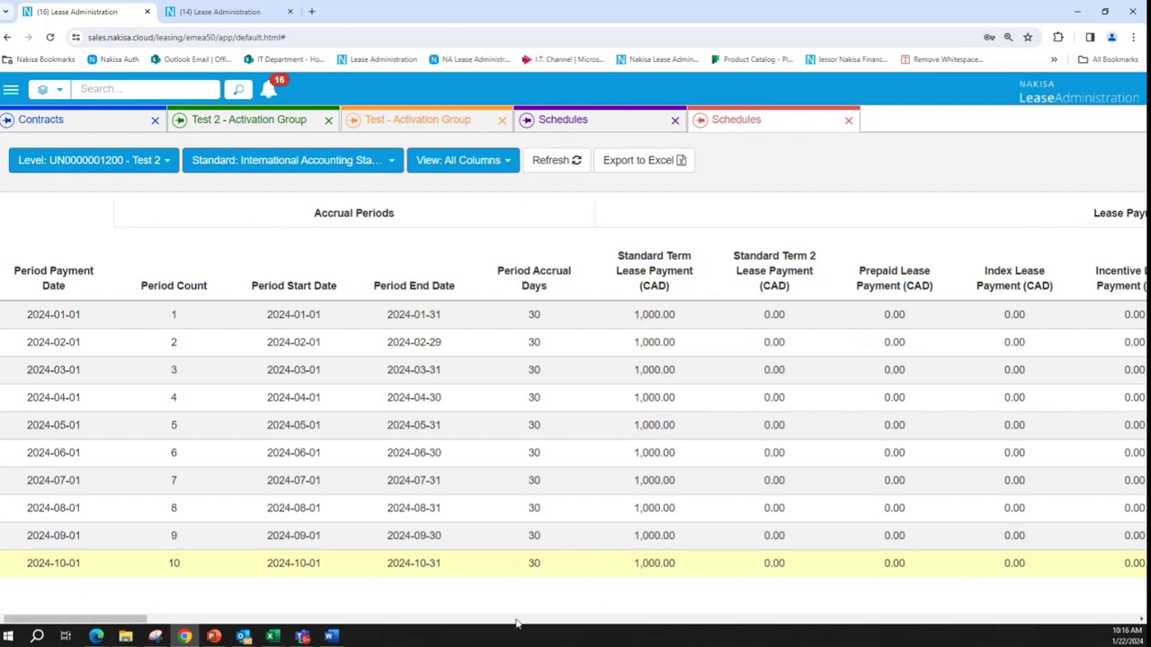
pyautogui.moveTo(173, 563)
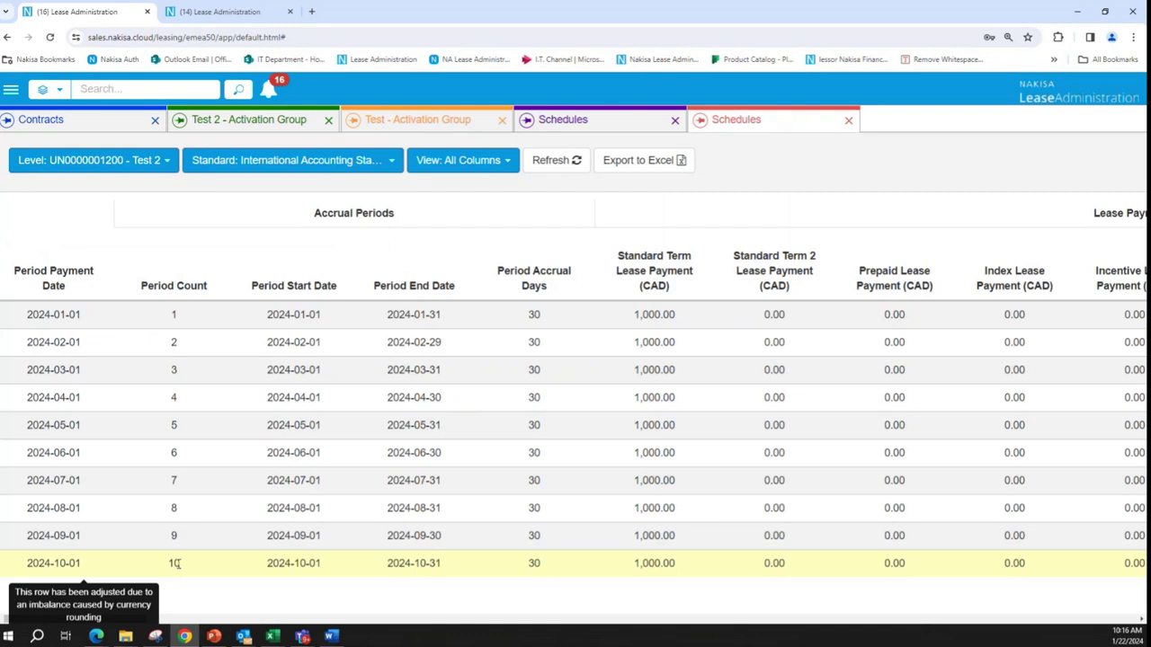
pyautogui.moveTo(139, 620); pyautogui.dragTo(1128, 620)
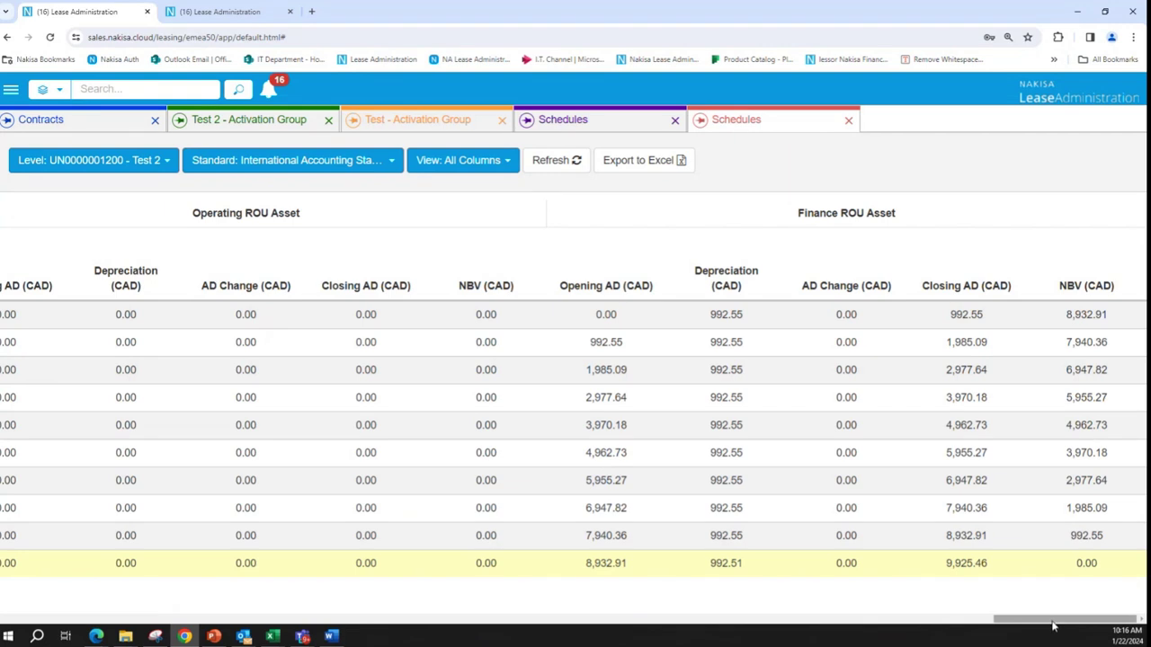
pyautogui.moveTo(1053, 623); pyautogui.dragTo(1016, 623)
# - Return to the Test 2 activation group, go to its contract and start a lease modification
pyautogui.click(247, 121)
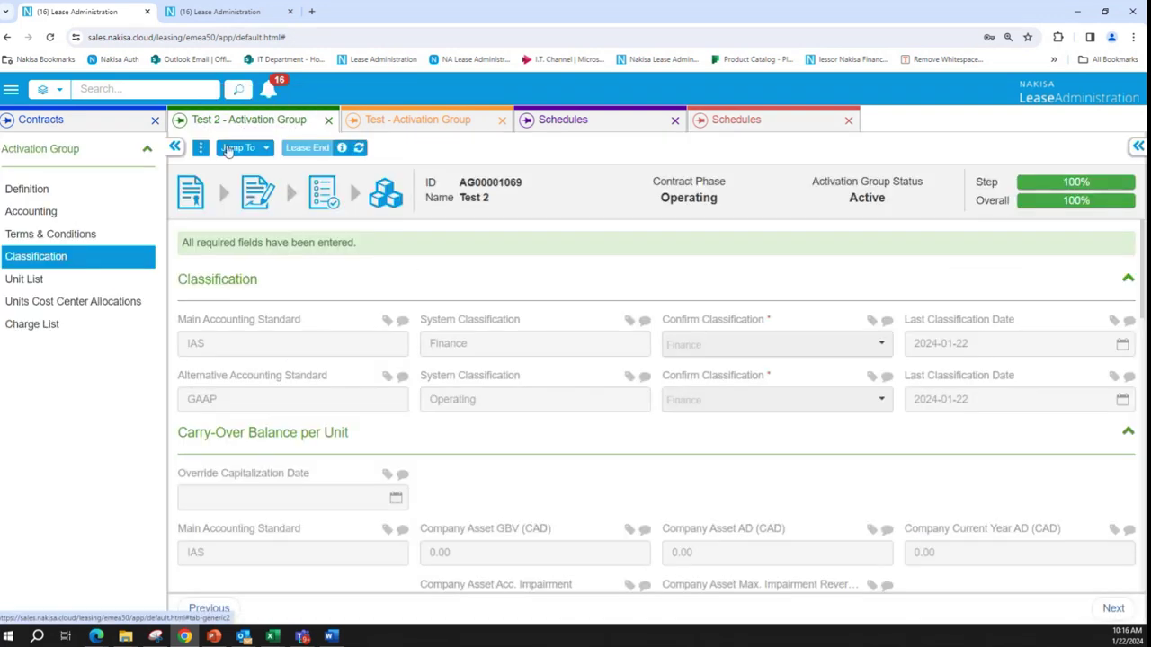
pyautogui.click(200, 147)
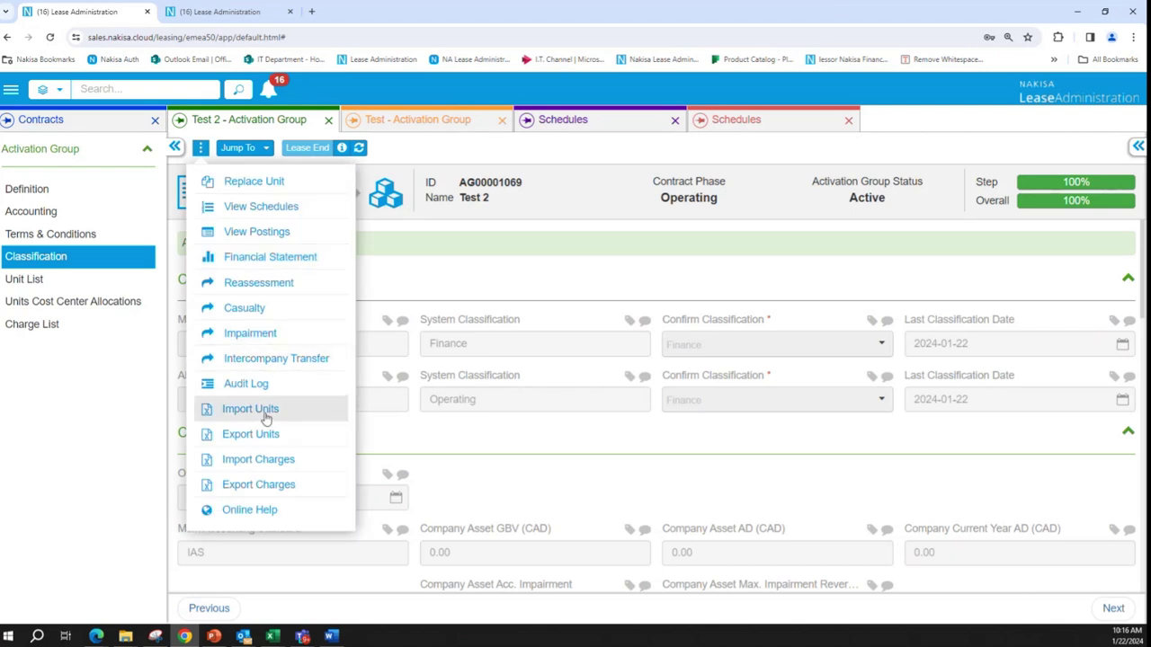
pyautogui.click(235, 147)
pyautogui.click(296, 203)
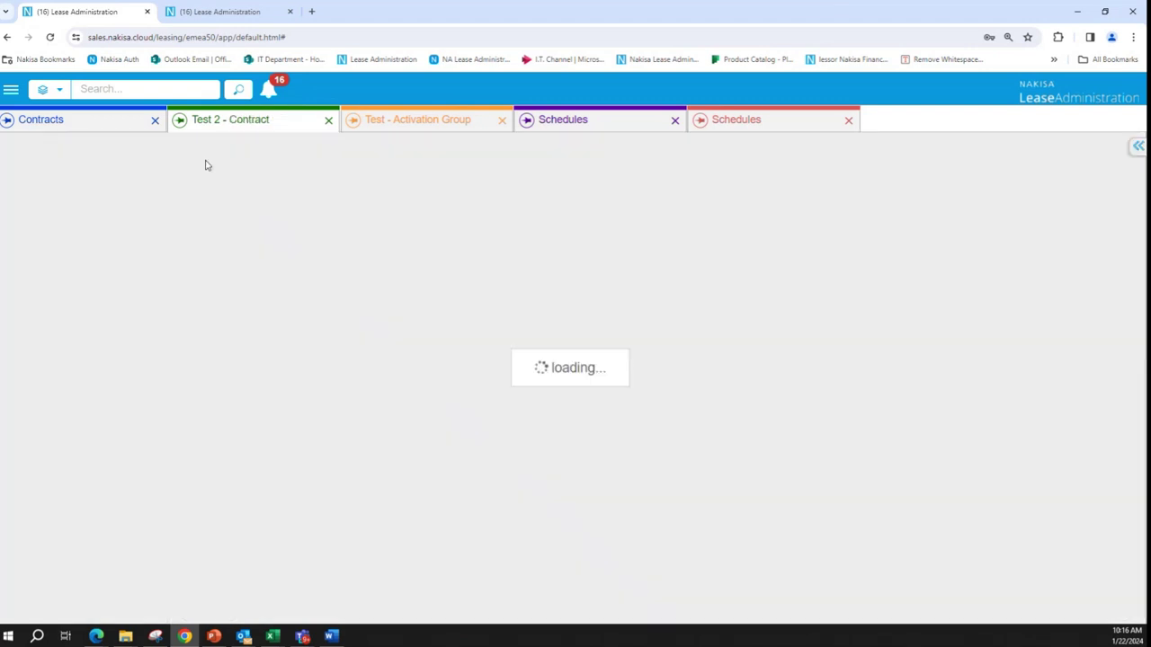
pyautogui.click(199, 147)
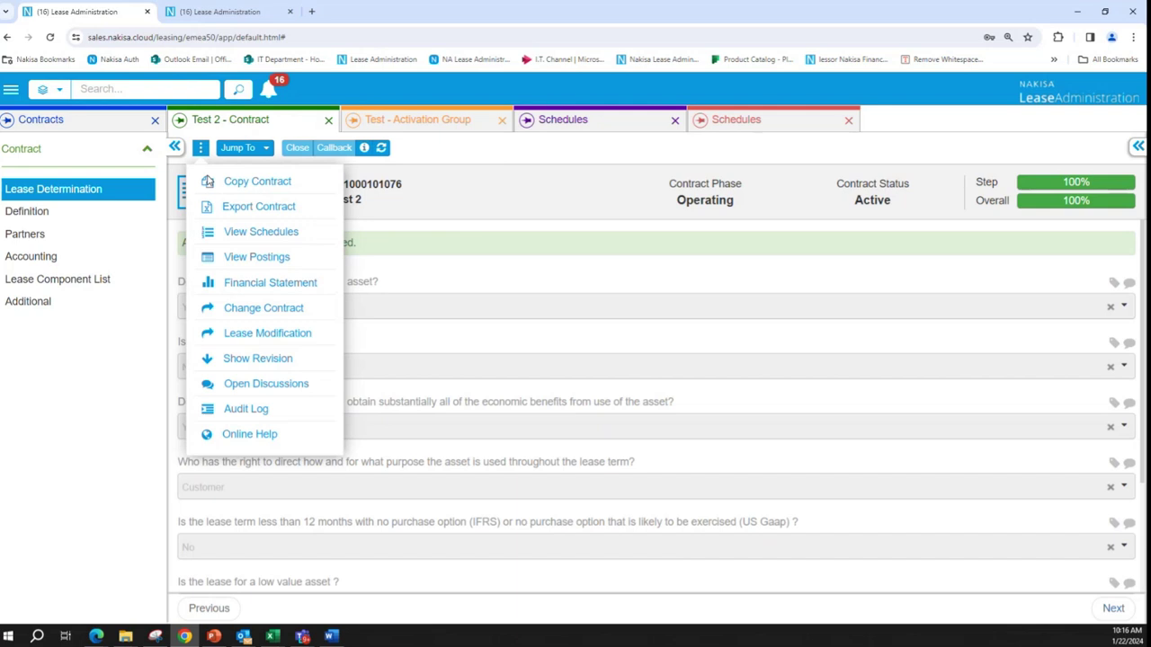
pyautogui.click(252, 333)
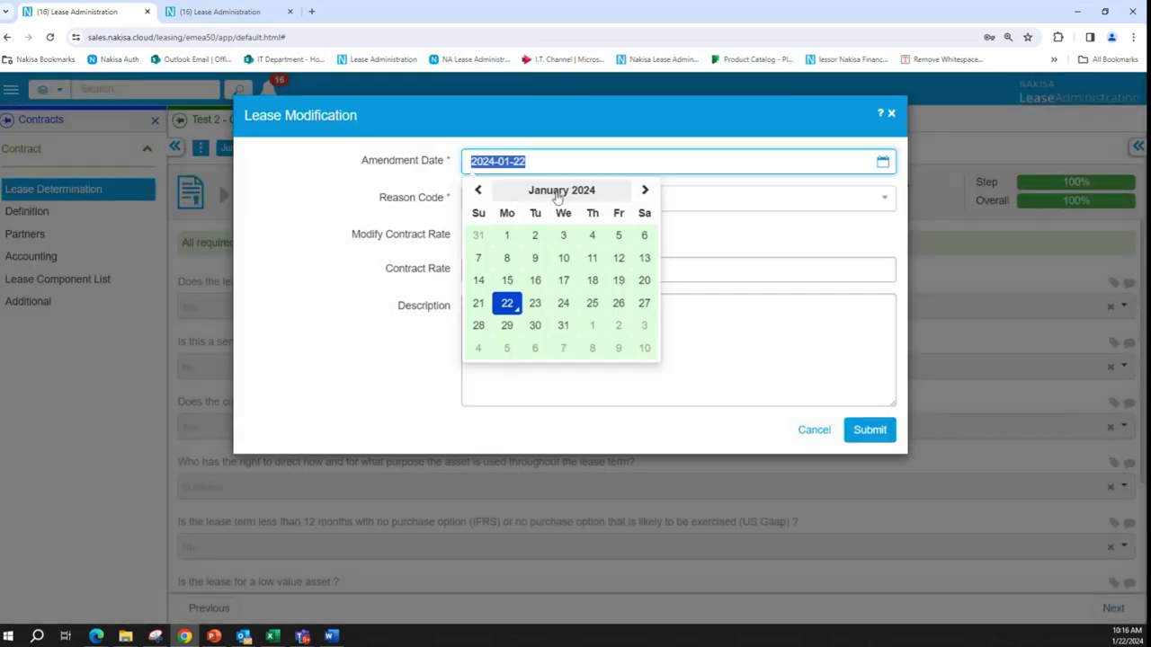
# - Submit the lease modification with amendment date 2024-01-01, reason Addendum to Contract - New Terms, and Modify Contract Rate disabled
pyautogui.click(559, 191)
pyautogui.click(491, 228)
pyautogui.click(506, 236)
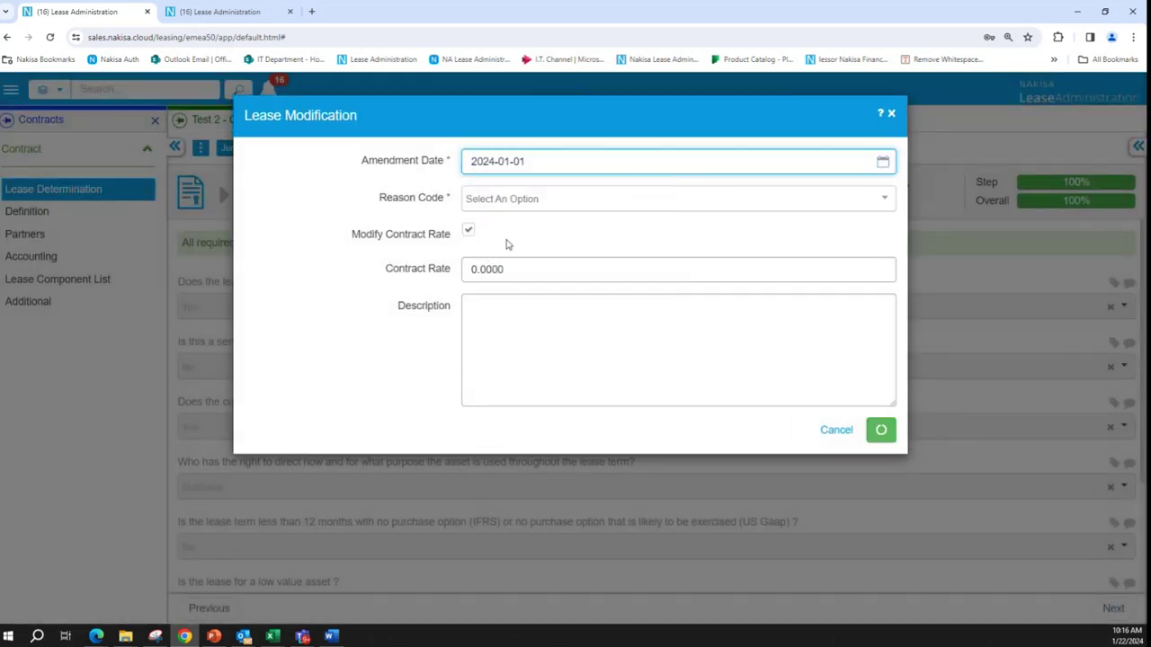
pyautogui.click(547, 203)
pyautogui.click(544, 261)
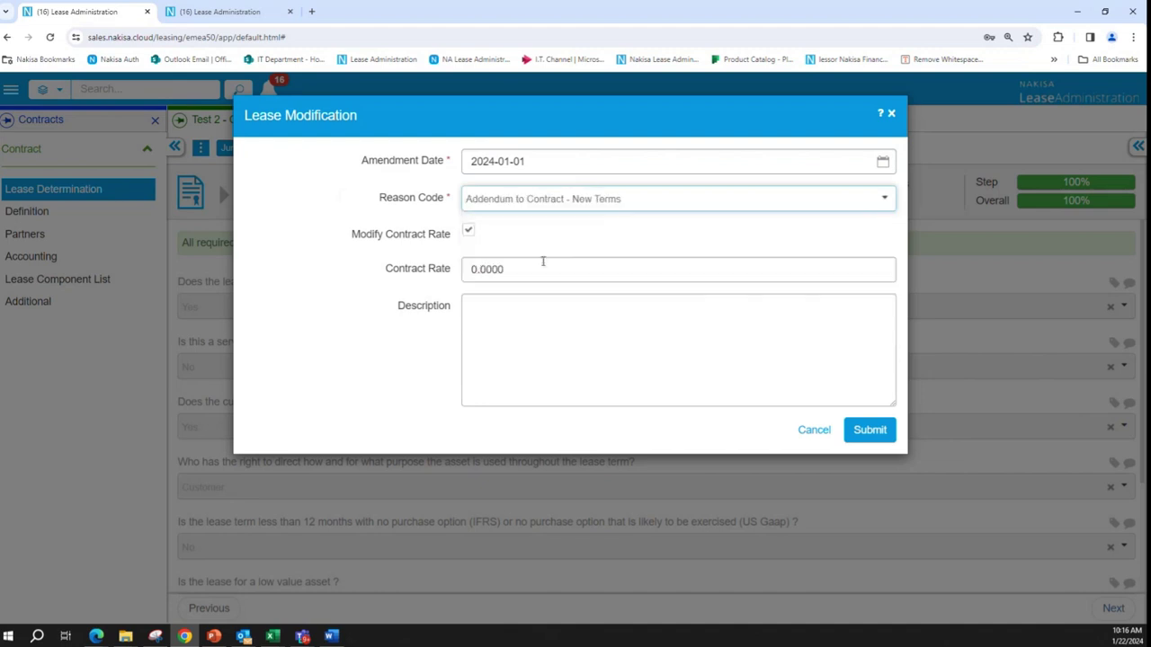
pyautogui.click(466, 234)
pyautogui.click(869, 393)
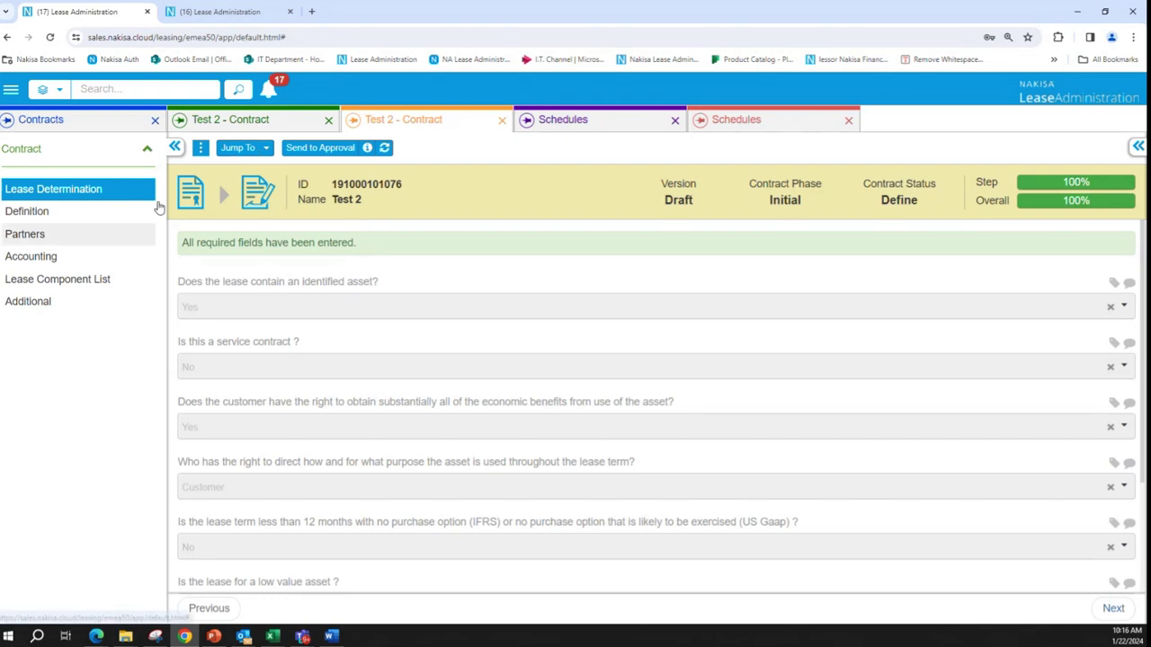
# - Go to the draft contract's lease component and add a standard term of type Extension 1 to its terms and conditions
pyautogui.click(236, 149)
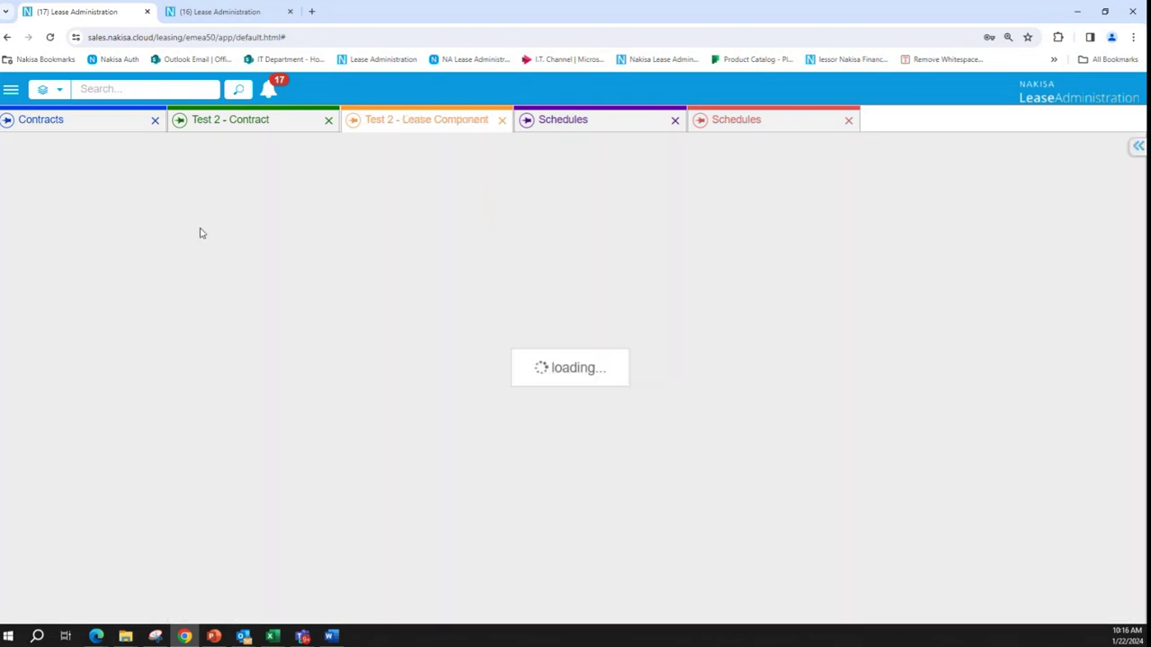
pyautogui.click(54, 211)
pyautogui.click(232, 380)
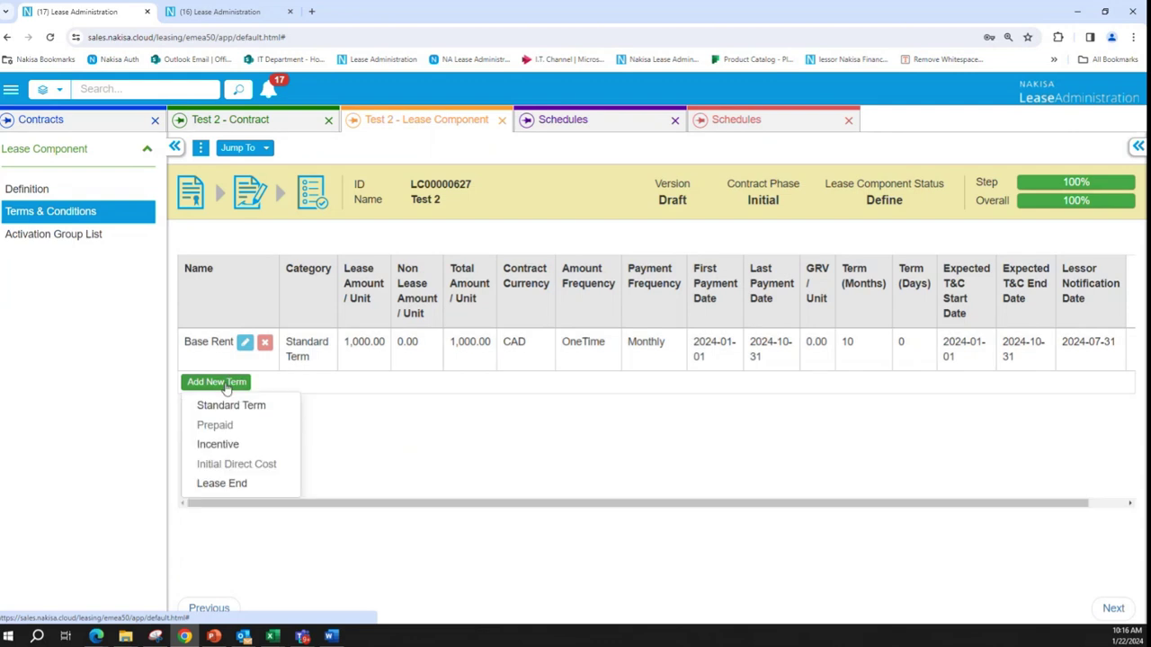
pyautogui.click(237, 405)
pyautogui.click(310, 219)
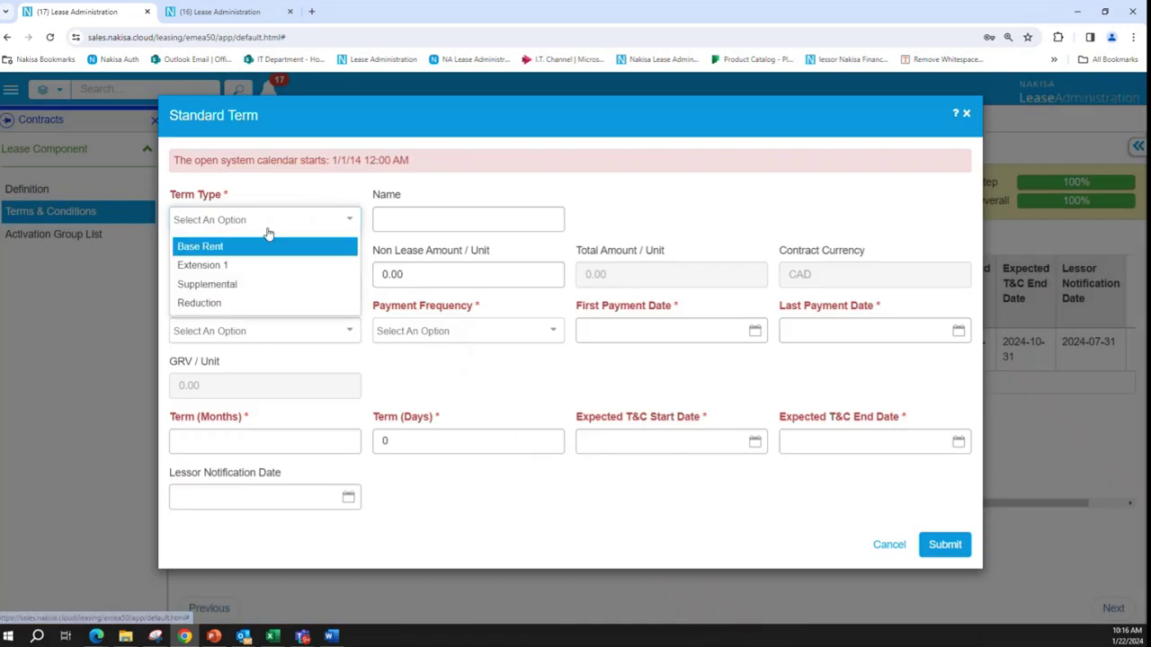
pyautogui.click(228, 263)
# - Set the extension's lease amount per unit to 1,000.00, with OneTime amount frequency and Monthly payment frequency
pyautogui.click(239, 275)
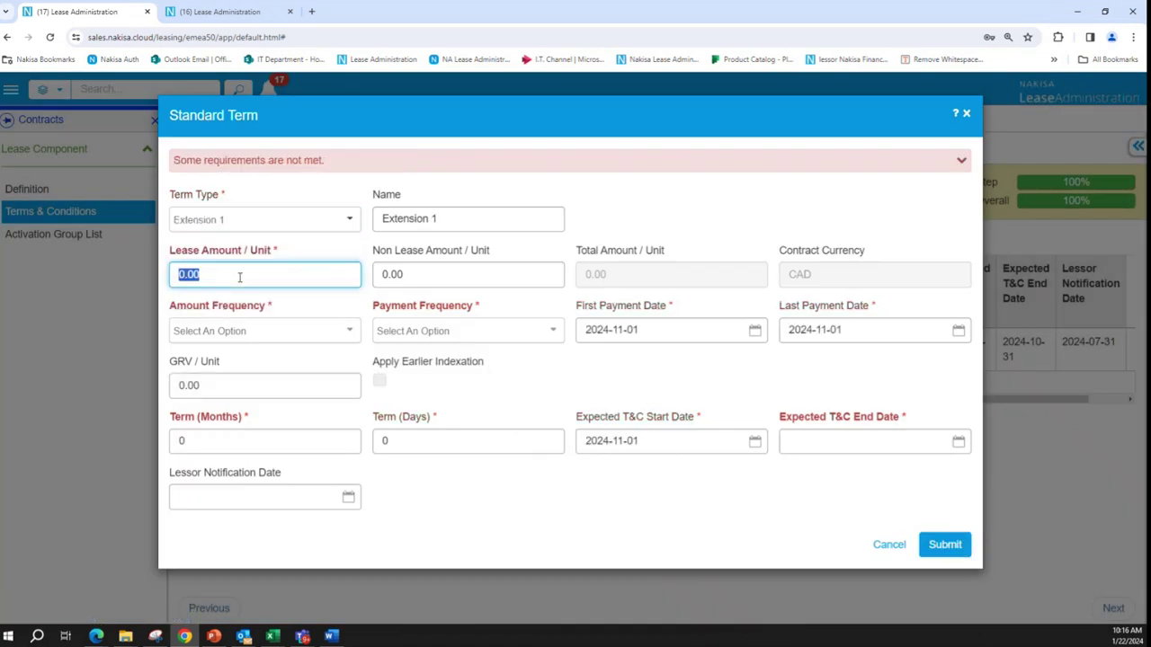
pyautogui.write('1000')
pyautogui.click(218, 330)
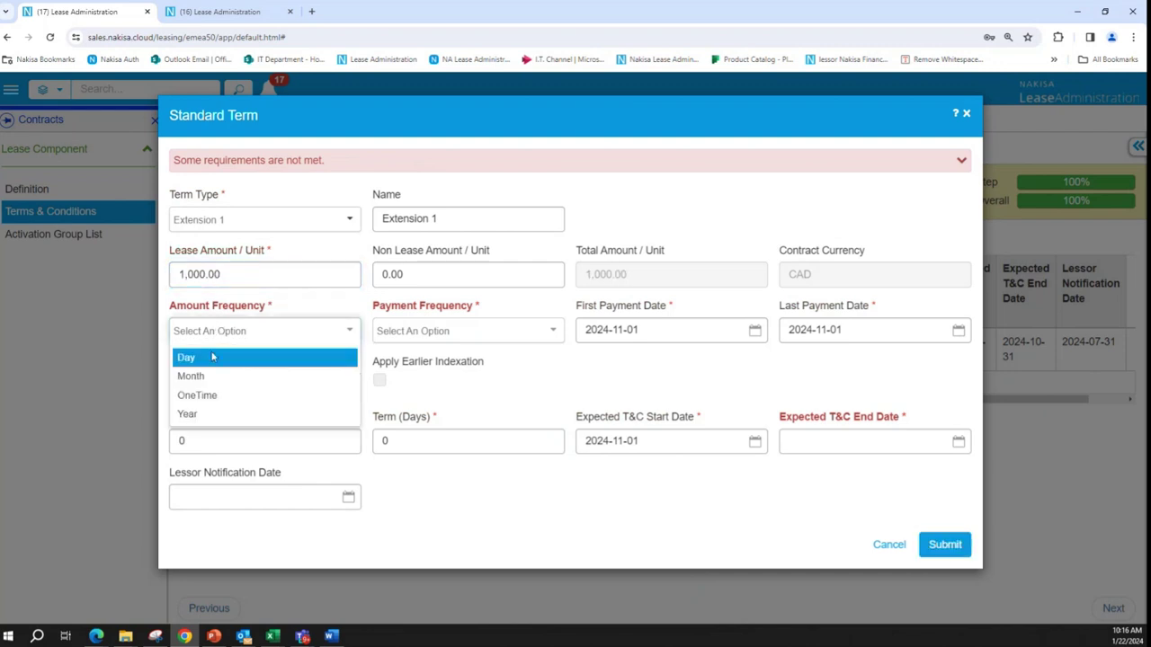
pyautogui.click(216, 394)
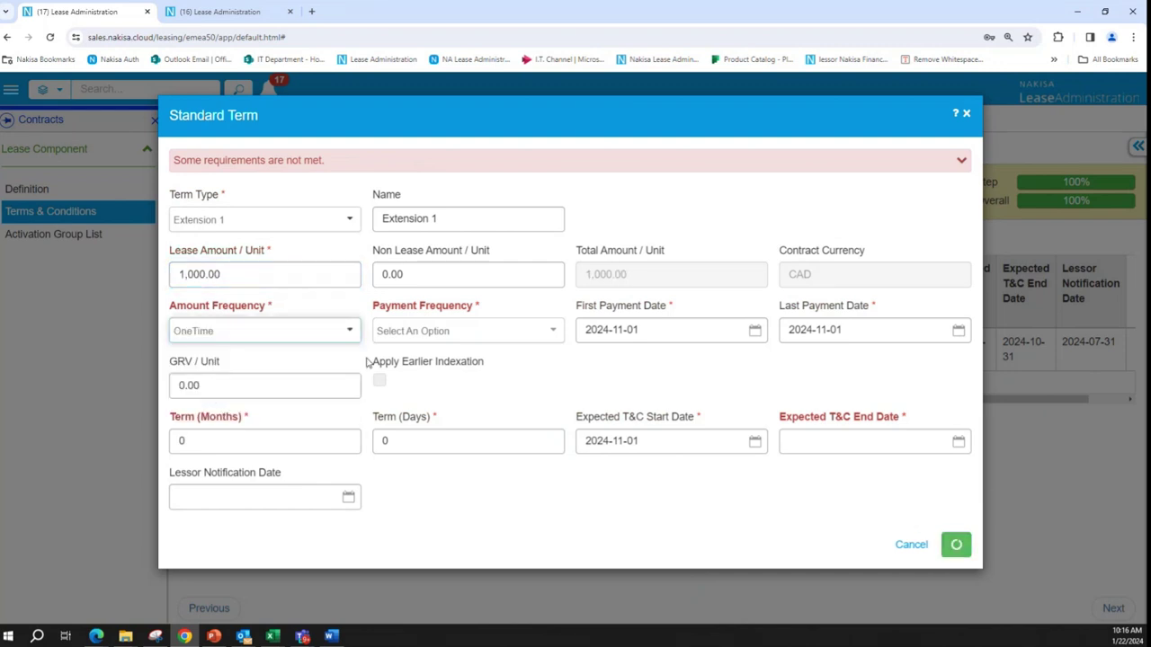
pyautogui.click(431, 333)
pyautogui.click(431, 376)
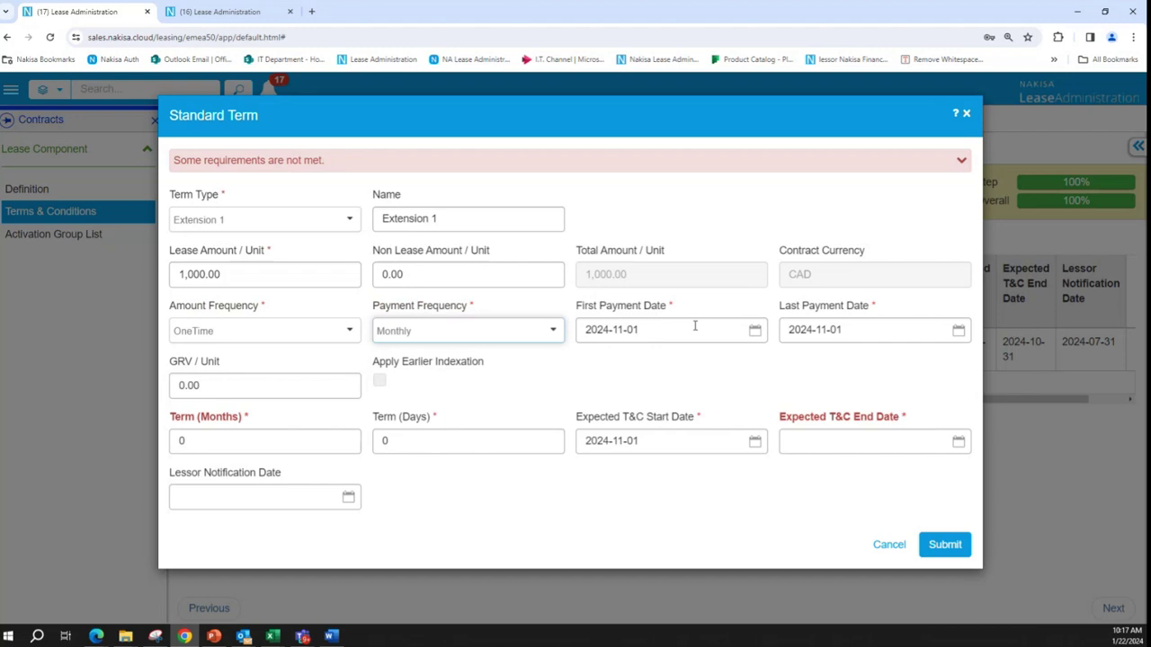
# - Set the extension's last payment date and expected T&C end date to 2025-03-31
pyautogui.click(854, 331)
pyautogui.click(879, 358)
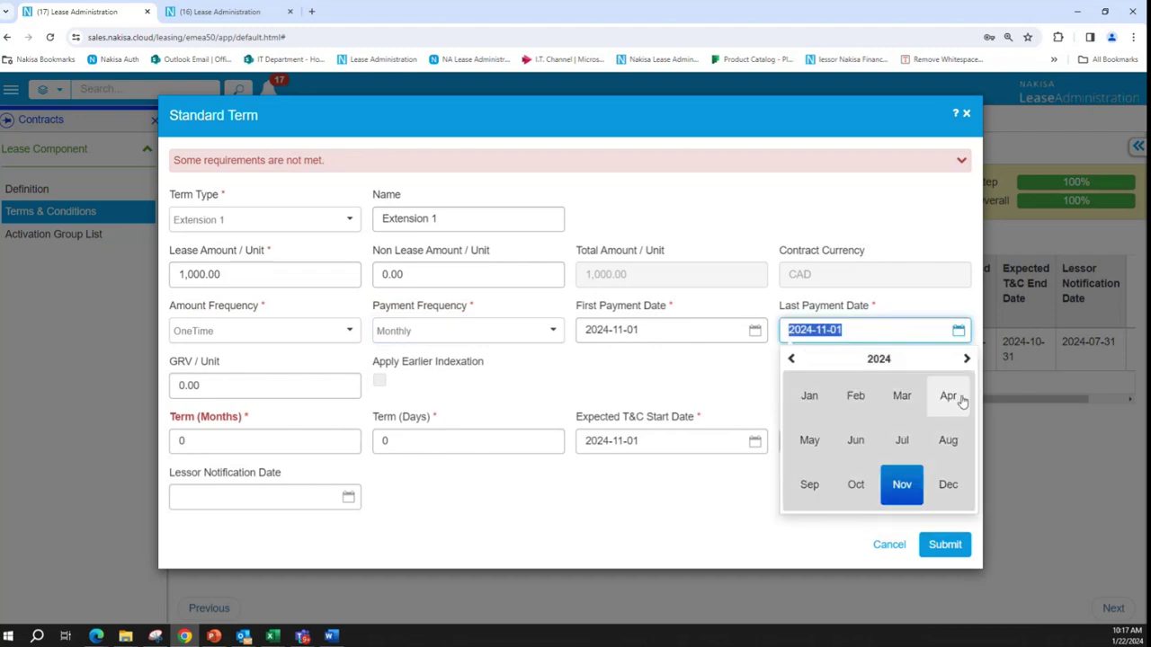
pyautogui.click(966, 359)
pyautogui.click(901, 396)
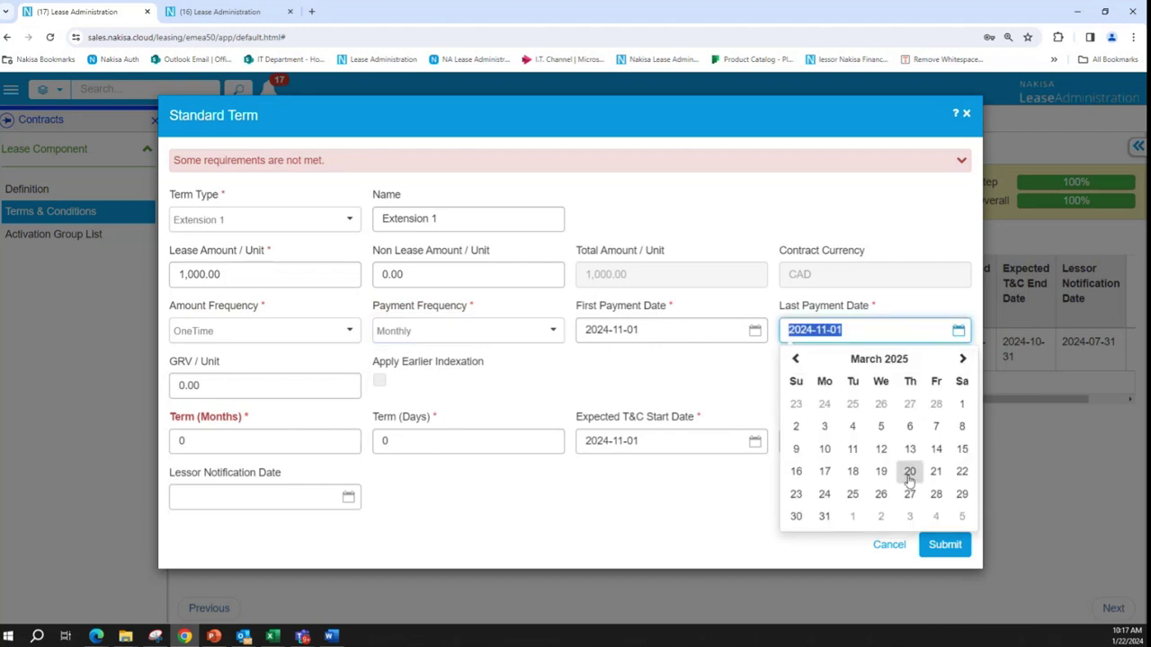
pyautogui.click(825, 516)
pyautogui.click(849, 329)
pyautogui.hotkey('ctrl', 'c')
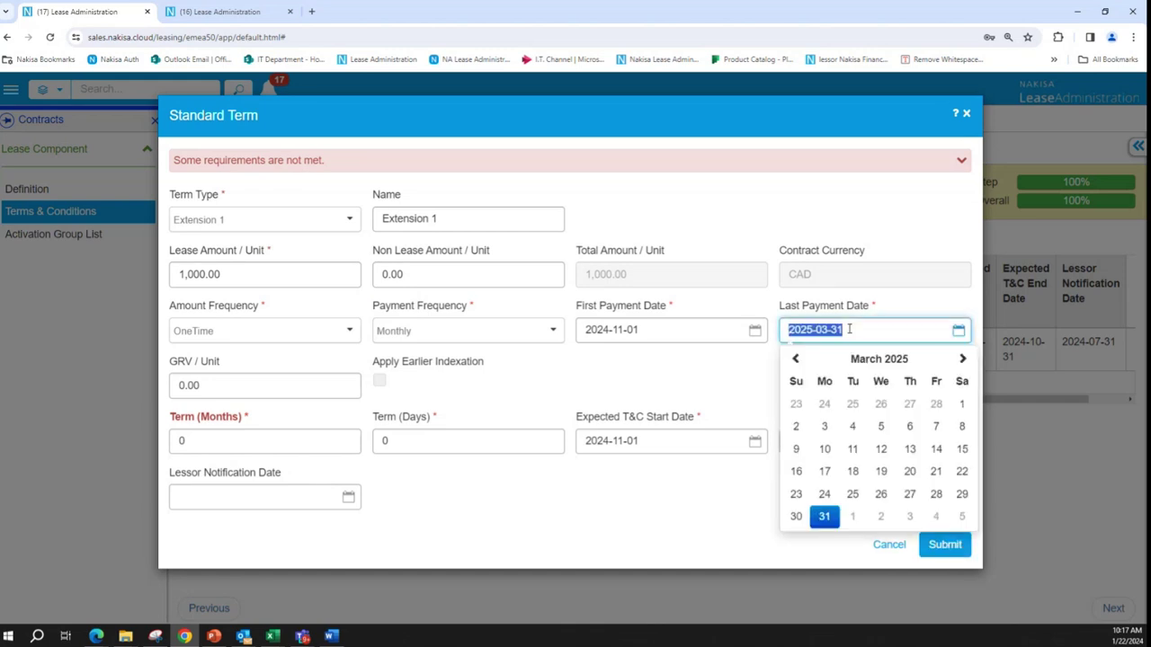
pyautogui.click(689, 500)
pyautogui.click(863, 439)
pyautogui.hotkey('ctrl', 'v')
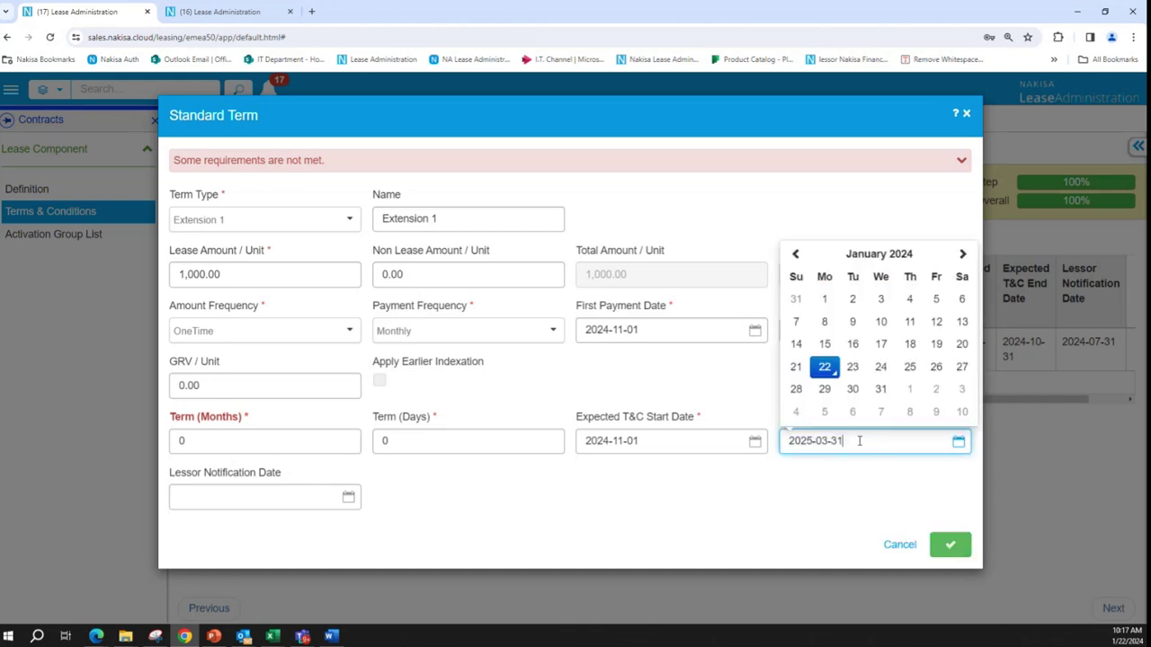
pyautogui.click(753, 495)
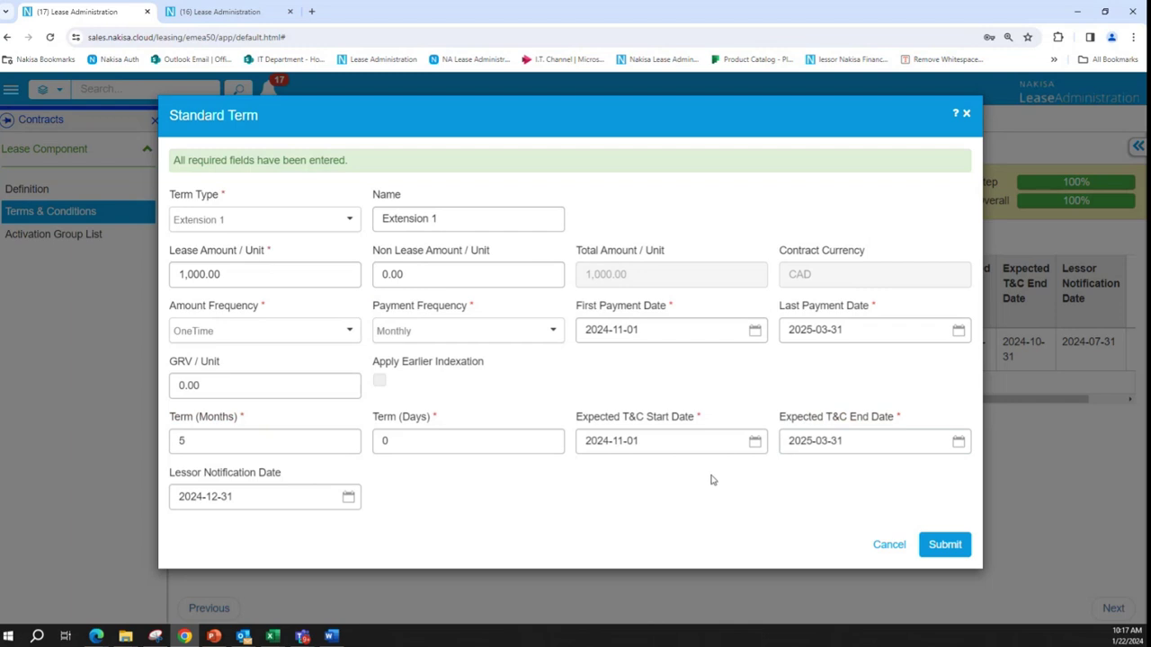
# - Set the extension's term to 6 months and its last payment date to 2025-04-30, matching the expected T&C end date
pyautogui.doubleClick(279, 445)
pyautogui.write('6')
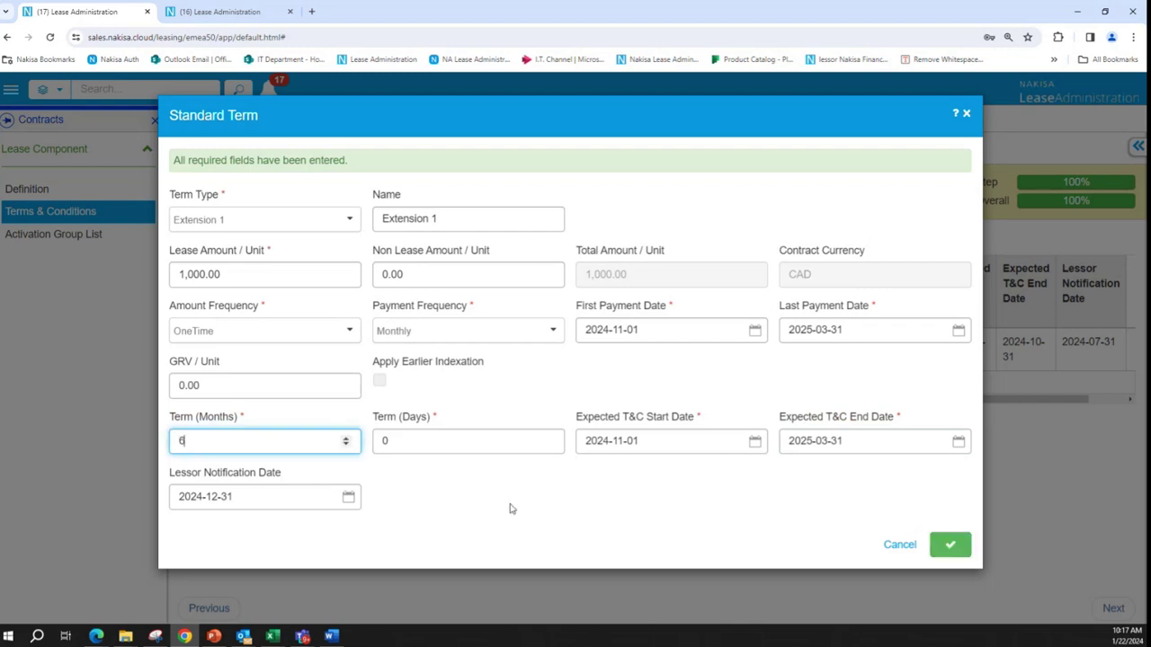
pyautogui.click(593, 512)
pyautogui.click(847, 439)
pyautogui.hotkey('ctrl', 'c')
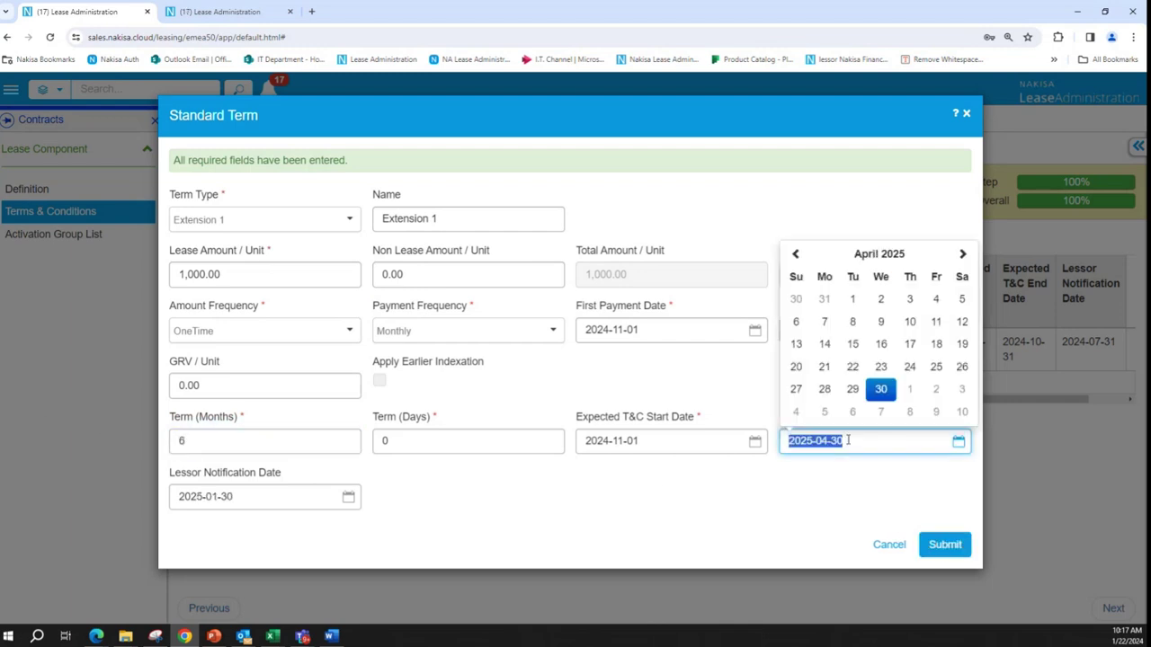
pyautogui.click(683, 381)
pyautogui.click(893, 326)
pyautogui.hotkey('ctrl', 'v')
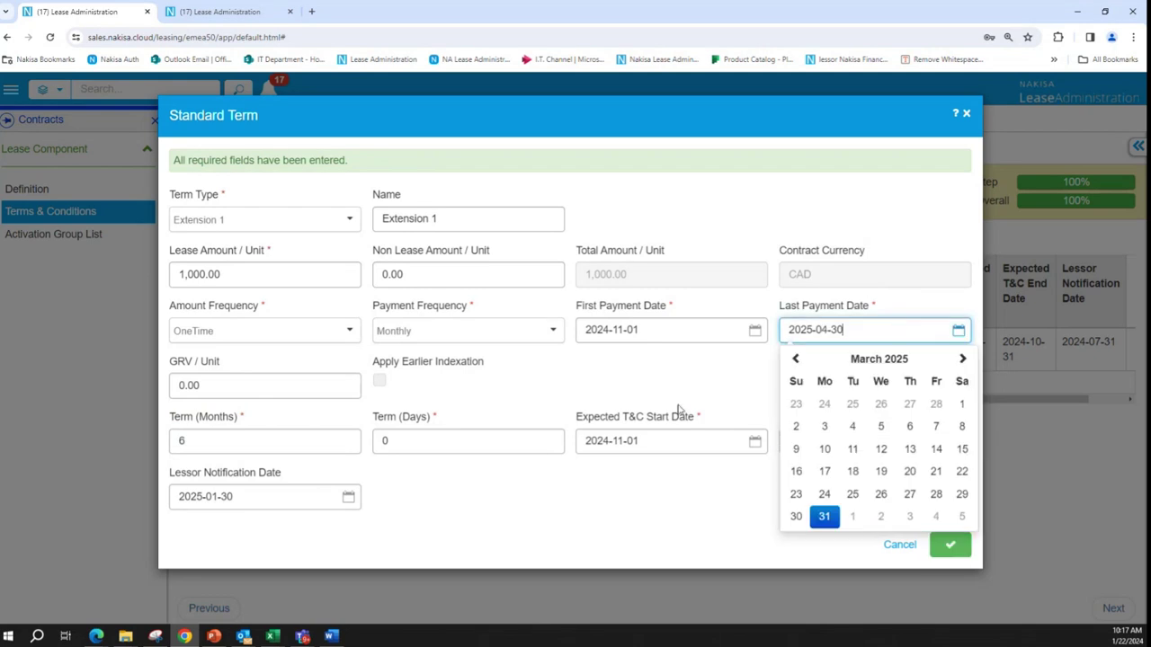
# - Submit the Extension 1 standard term and send the Test 2 draft contract for approval
pyautogui.click(669, 485)
pyautogui.click(944, 545)
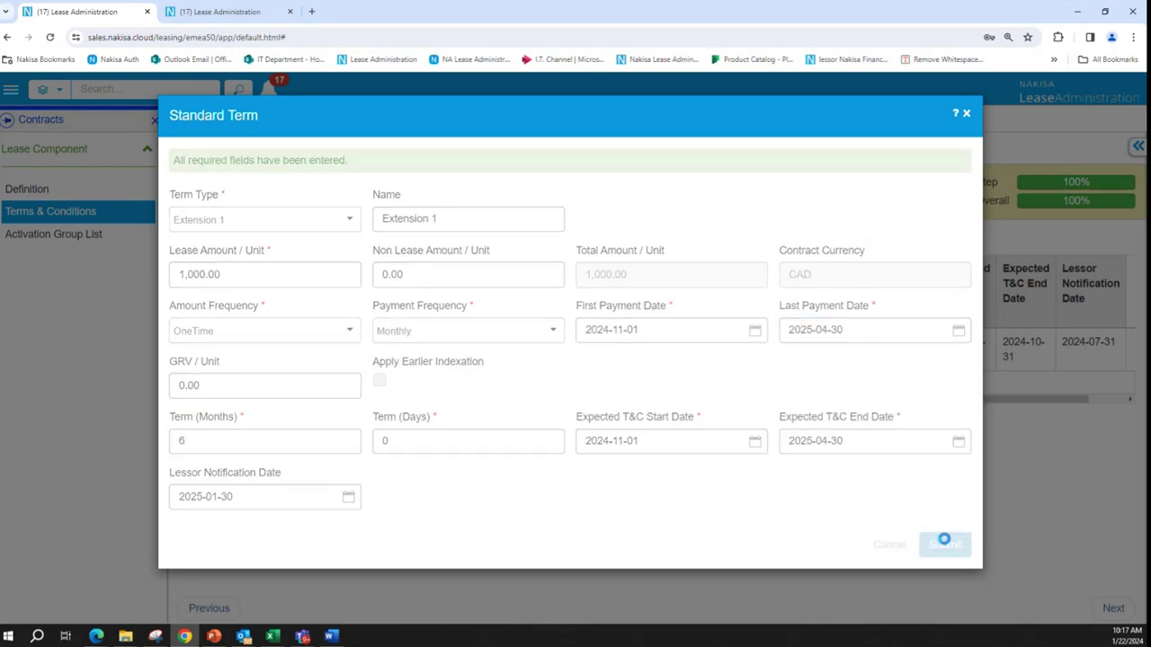
pyautogui.click(236, 147)
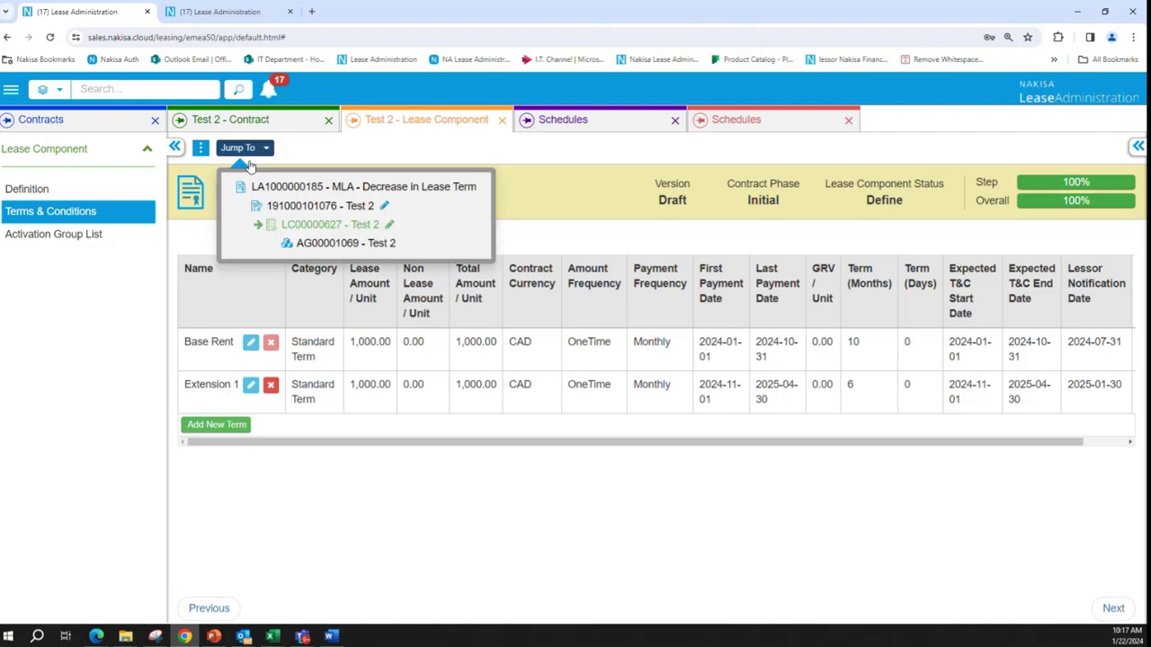
pyautogui.click(287, 209)
pyautogui.click(310, 149)
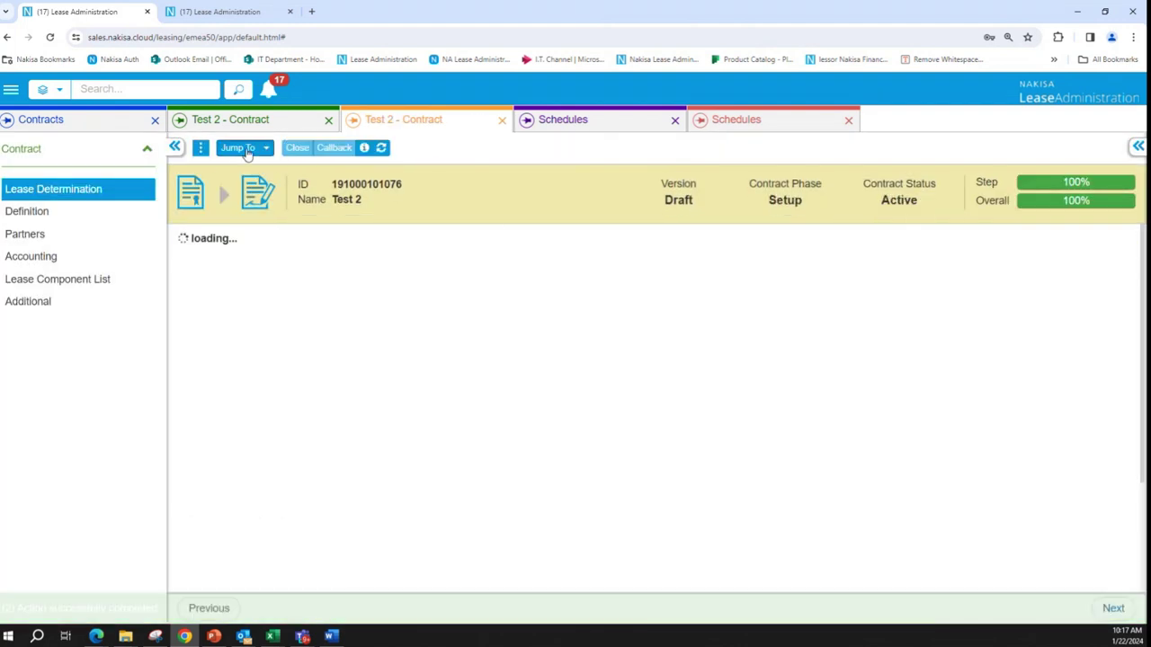
# - Go to the Test 2 activation group's terms and conditions and mark Extension 1 as likely to exercise
pyautogui.click(245, 147)
pyautogui.click(310, 239)
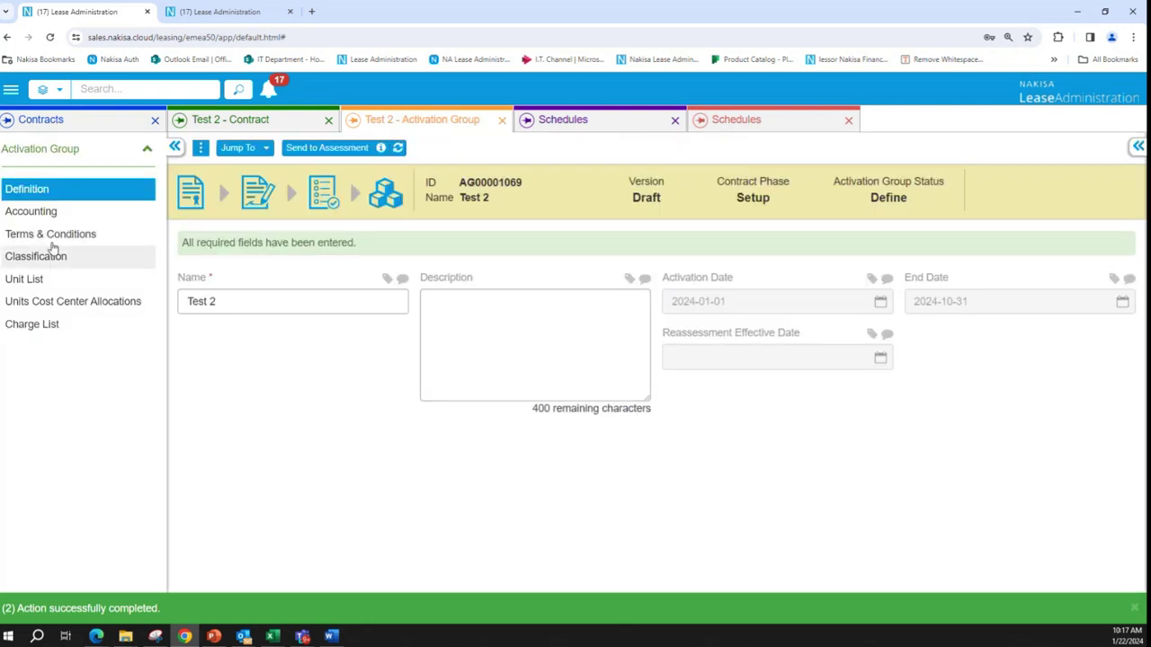
pyautogui.click(51, 234)
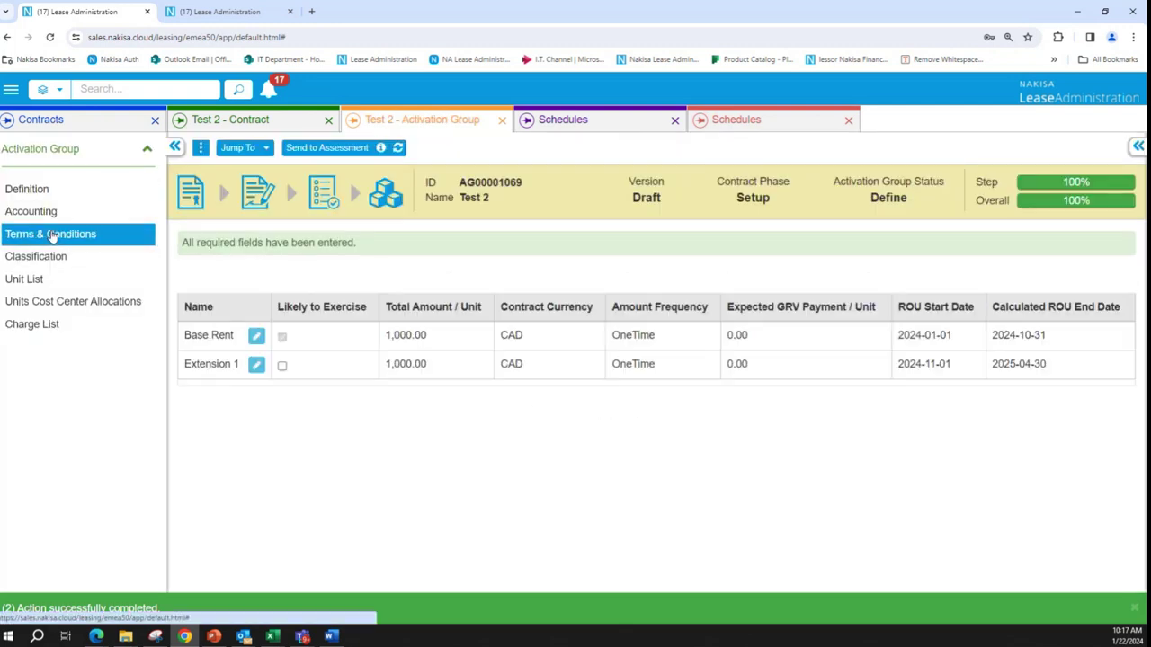
pyautogui.click(283, 367)
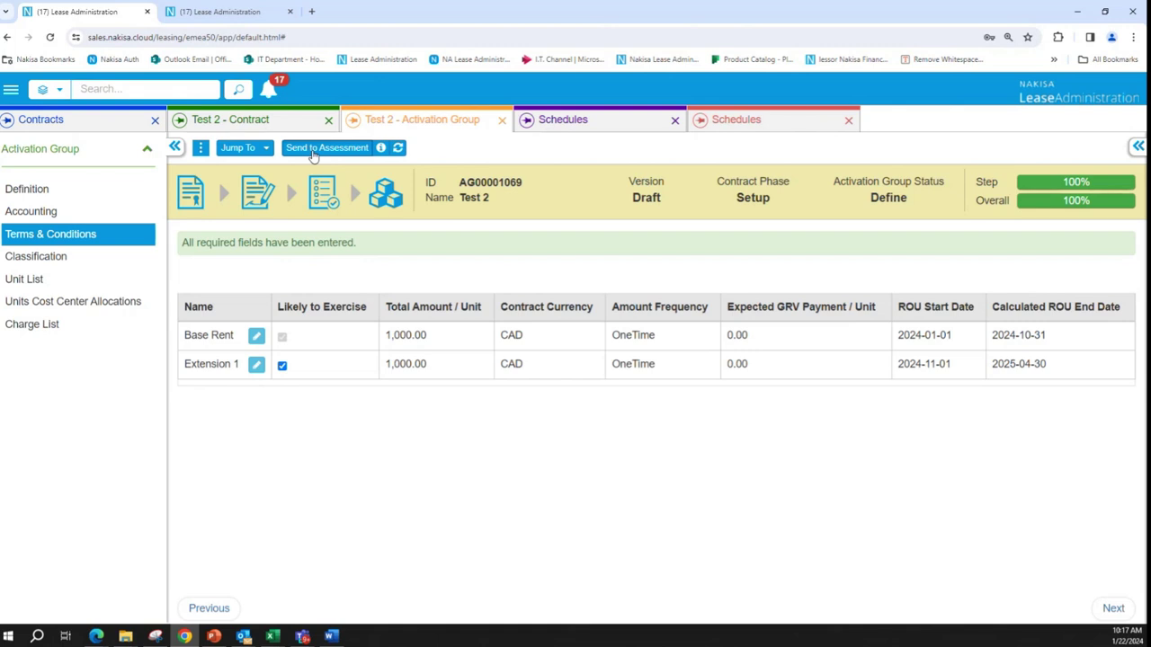
# - Send the activation group to assessment with effective date 2024-06-01 and approve it
pyautogui.click(325, 147)
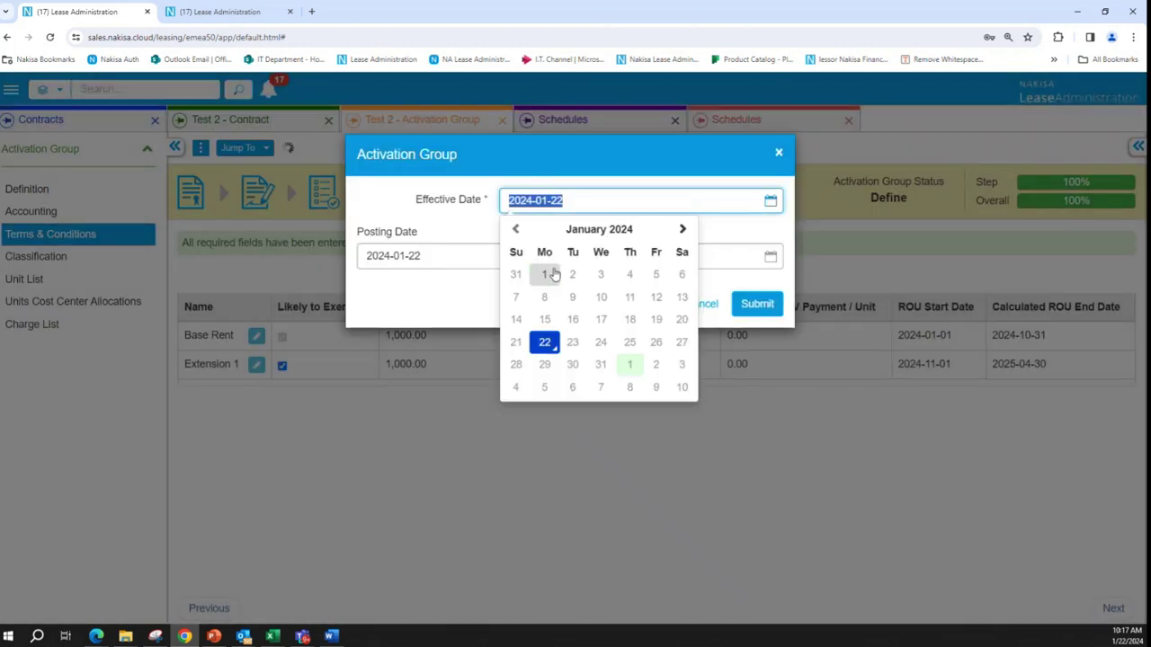
pyautogui.click(597, 229)
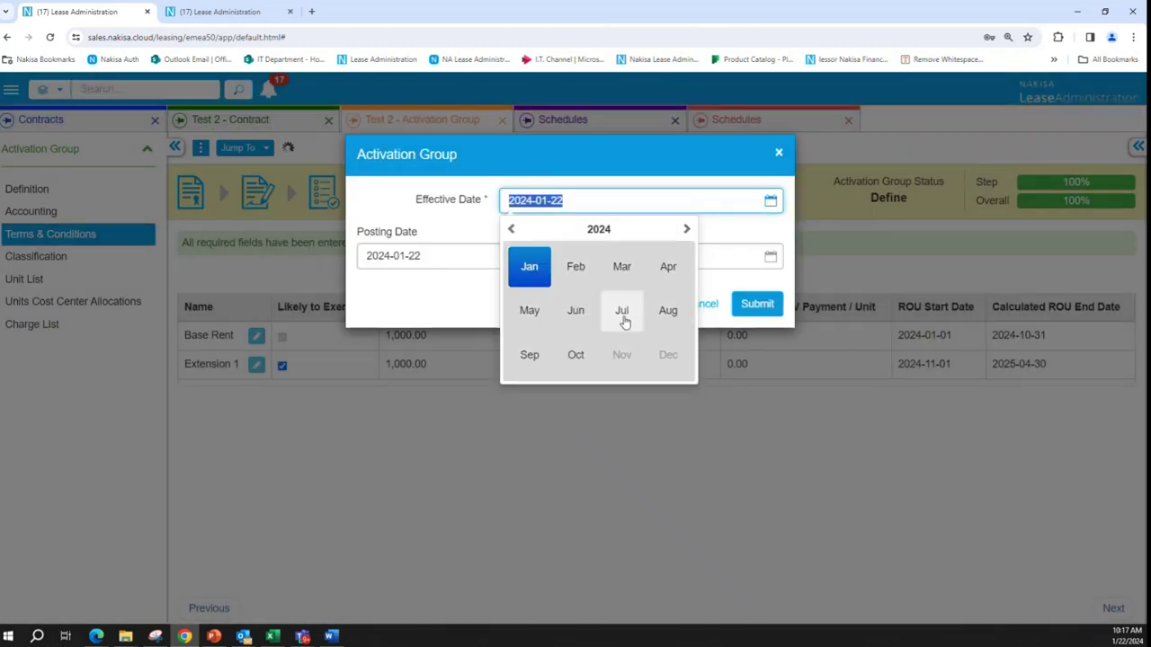
pyautogui.click(572, 313)
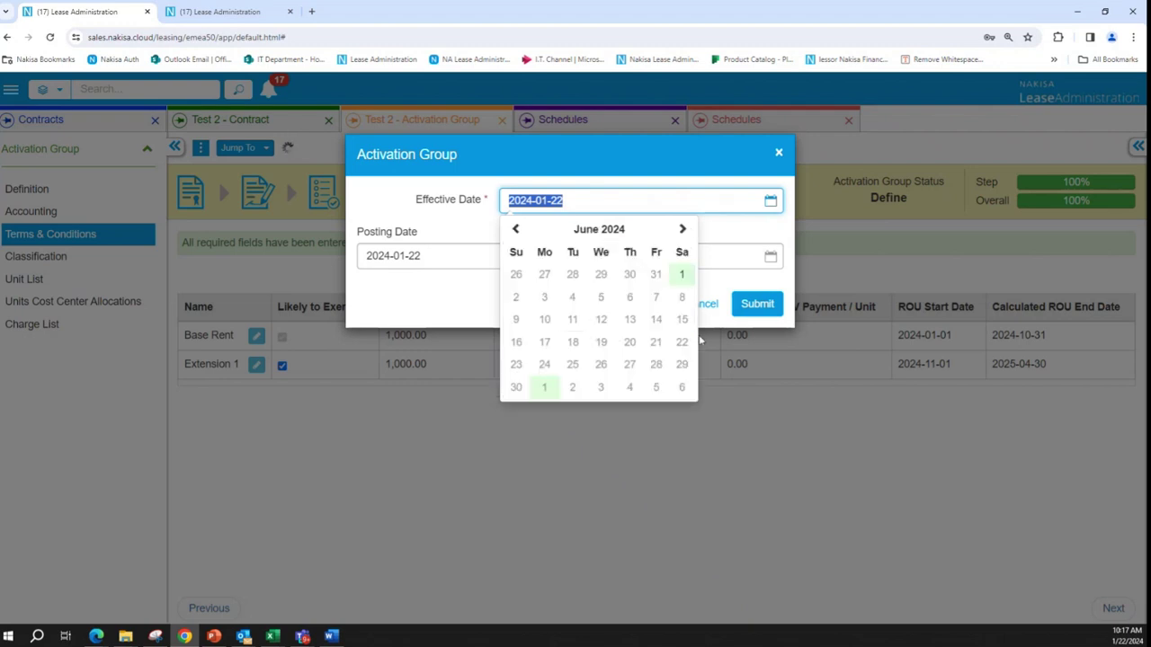
pyautogui.click(680, 276)
pyautogui.click(756, 304)
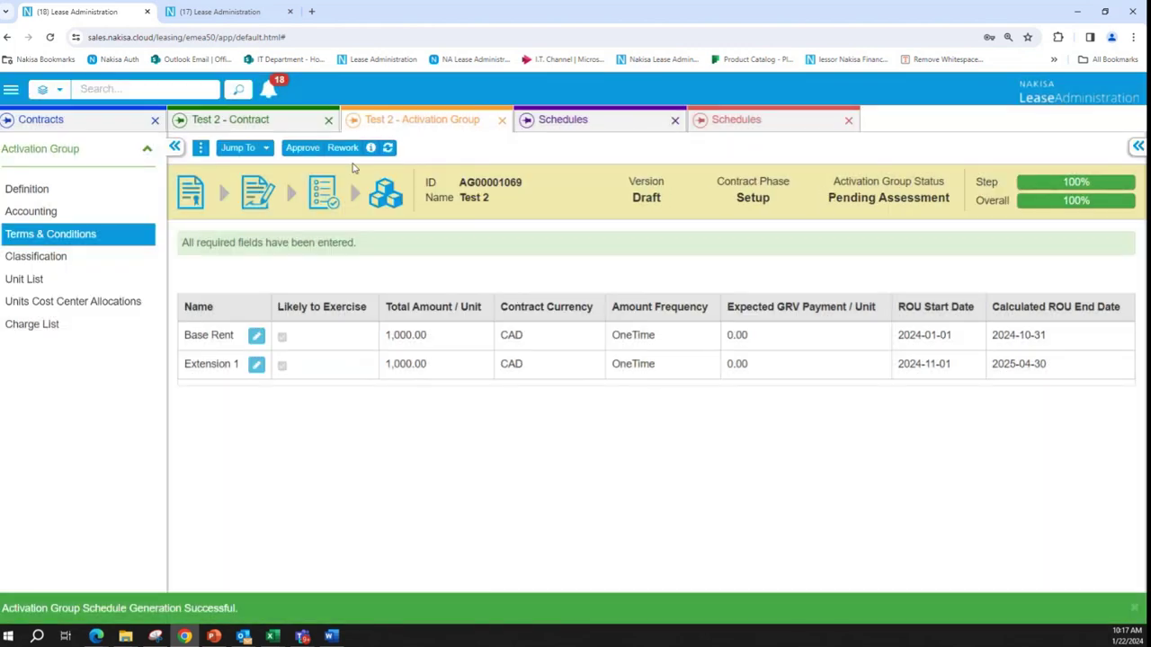
pyautogui.click(303, 149)
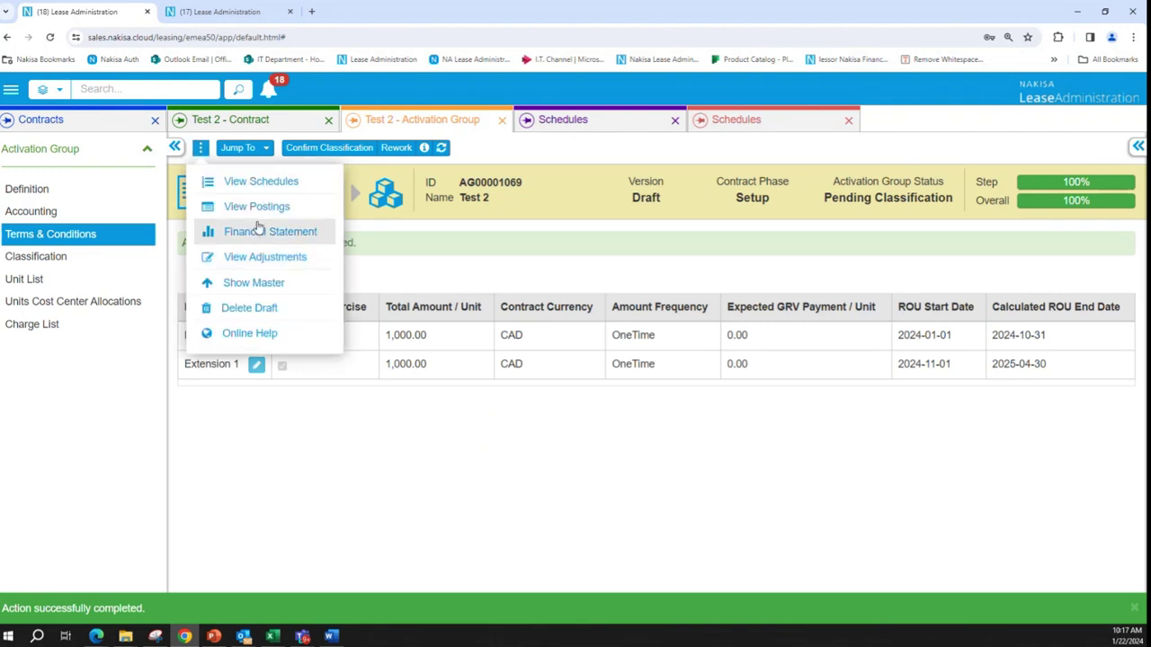
# - Open the activation group's schedules and show all columns for all years
pyautogui.click(261, 186)
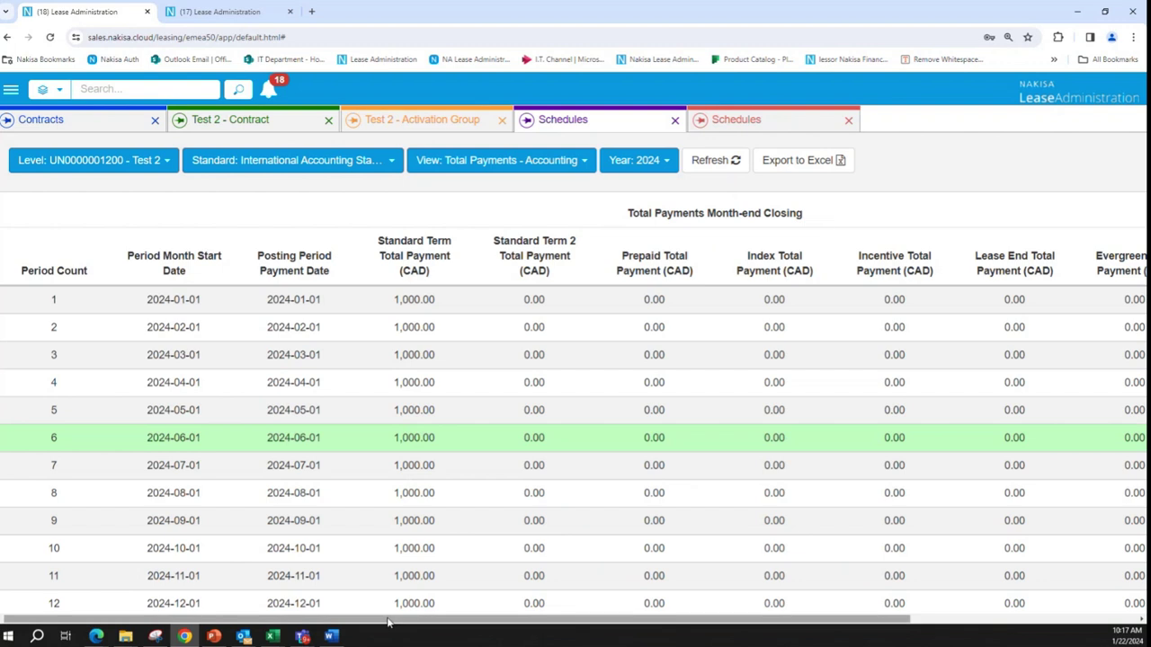
pyautogui.moveTo(380, 621); pyautogui.dragTo(609, 641)
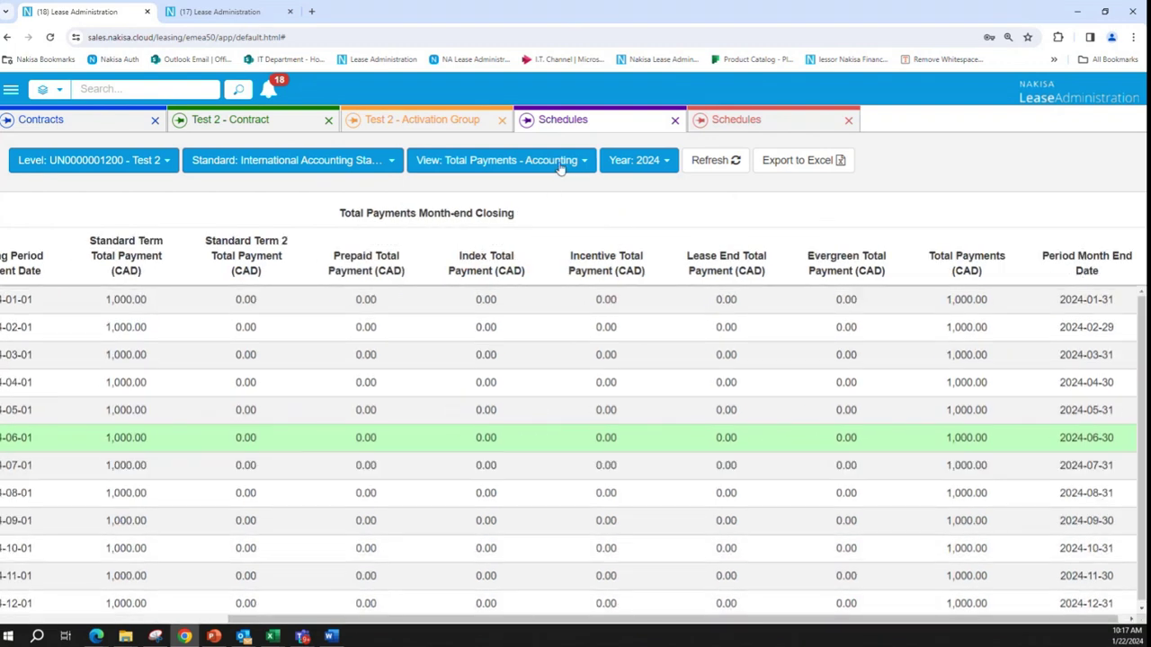
pyautogui.click(558, 167)
pyautogui.click(454, 327)
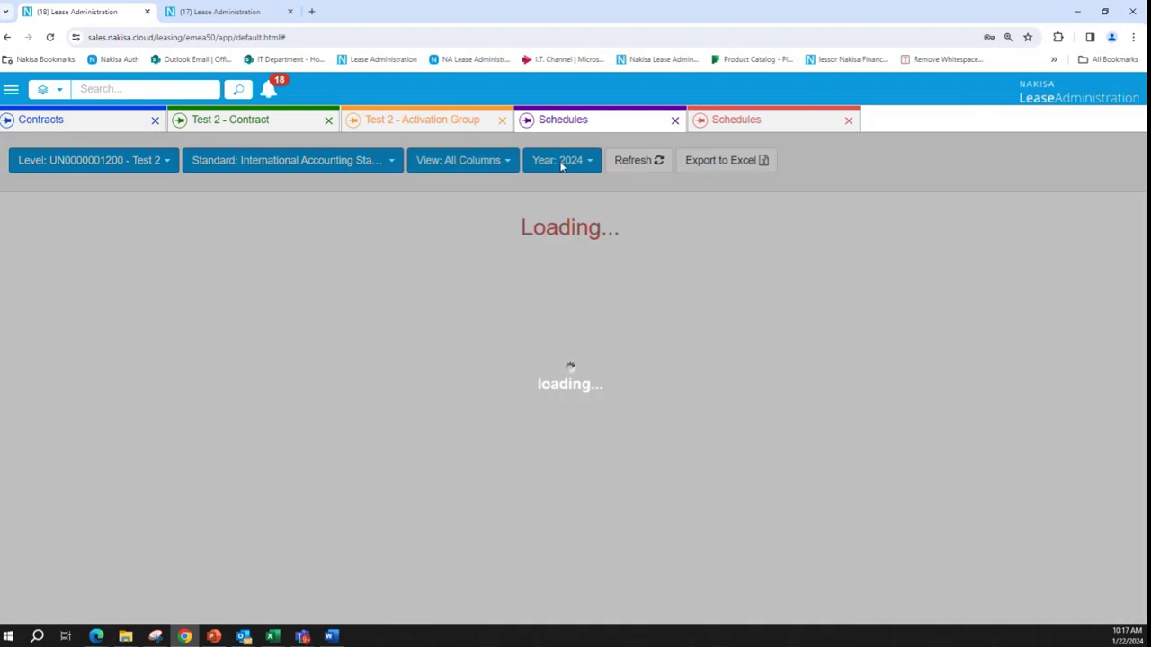
pyautogui.click(561, 165)
pyautogui.click(558, 234)
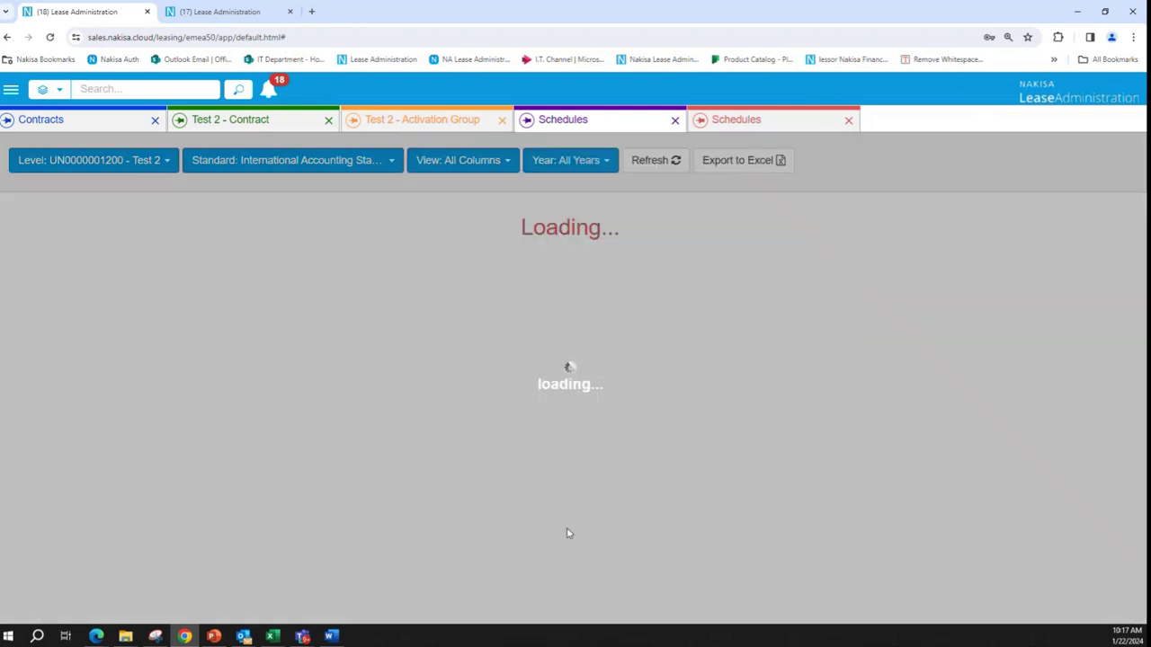
# - Examine the schedule's period count and the Finance ROU Asset depreciation and NBV through the end of the extended term
pyautogui.scroll(-2, 566, 533)
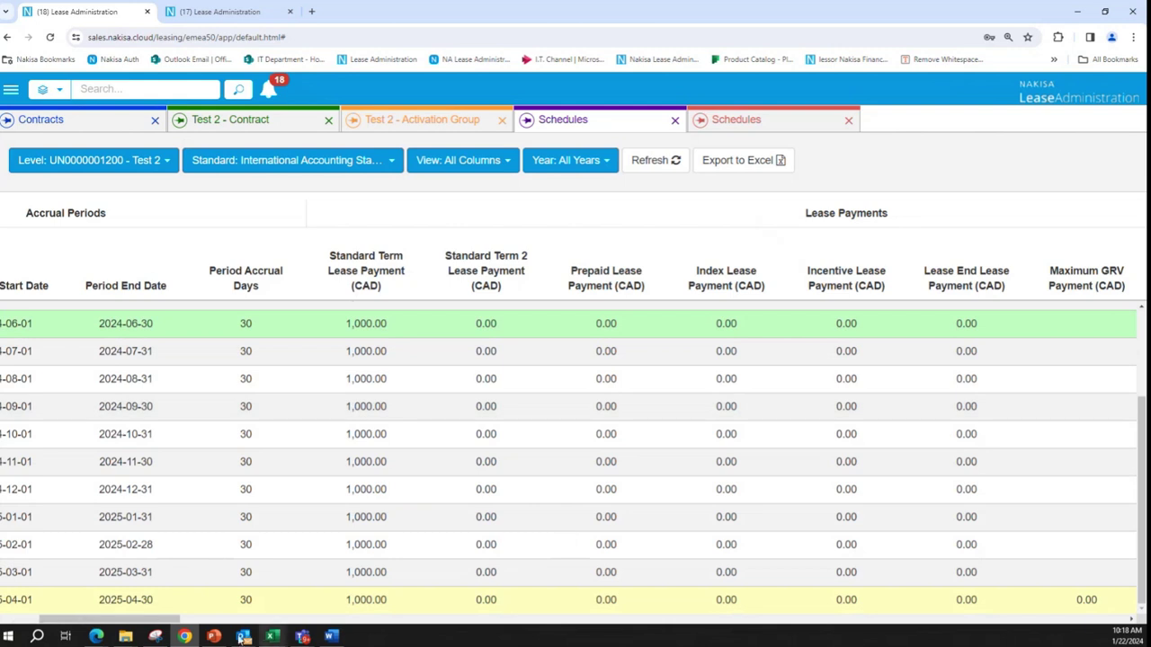
pyautogui.moveTo(184, 619)
pyautogui.mouseDown()
pyautogui.moveTo(150, 617)
pyautogui.moveTo(181, 604)
pyautogui.mouseUp()
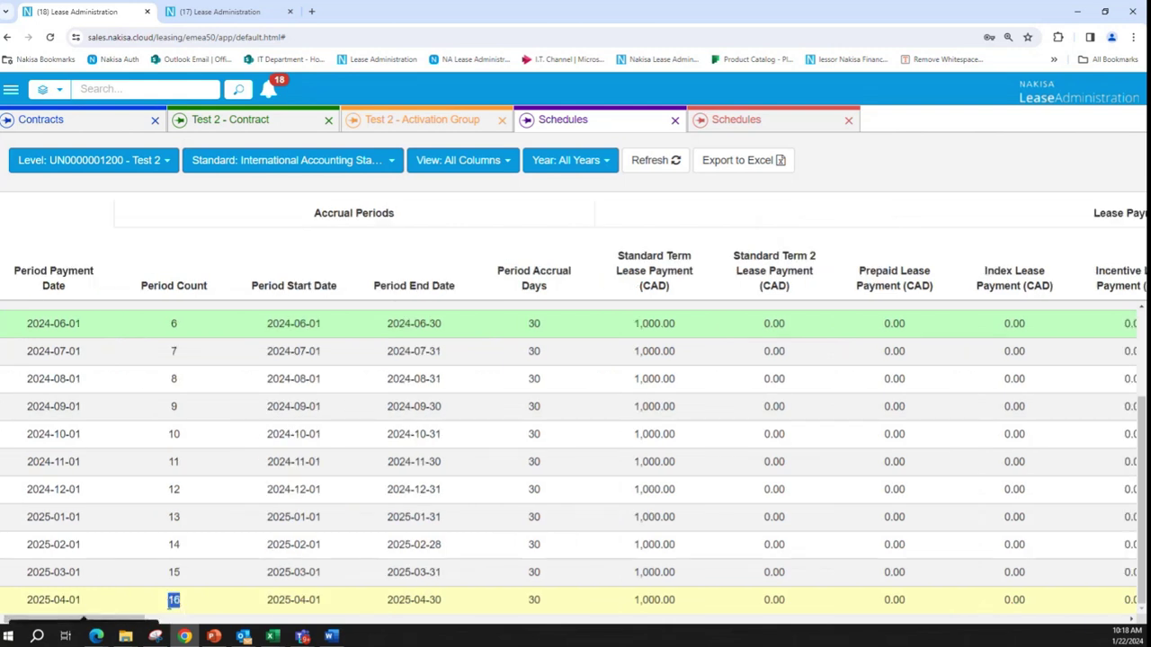
pyautogui.moveTo(82, 618); pyautogui.dragTo(1056, 619)
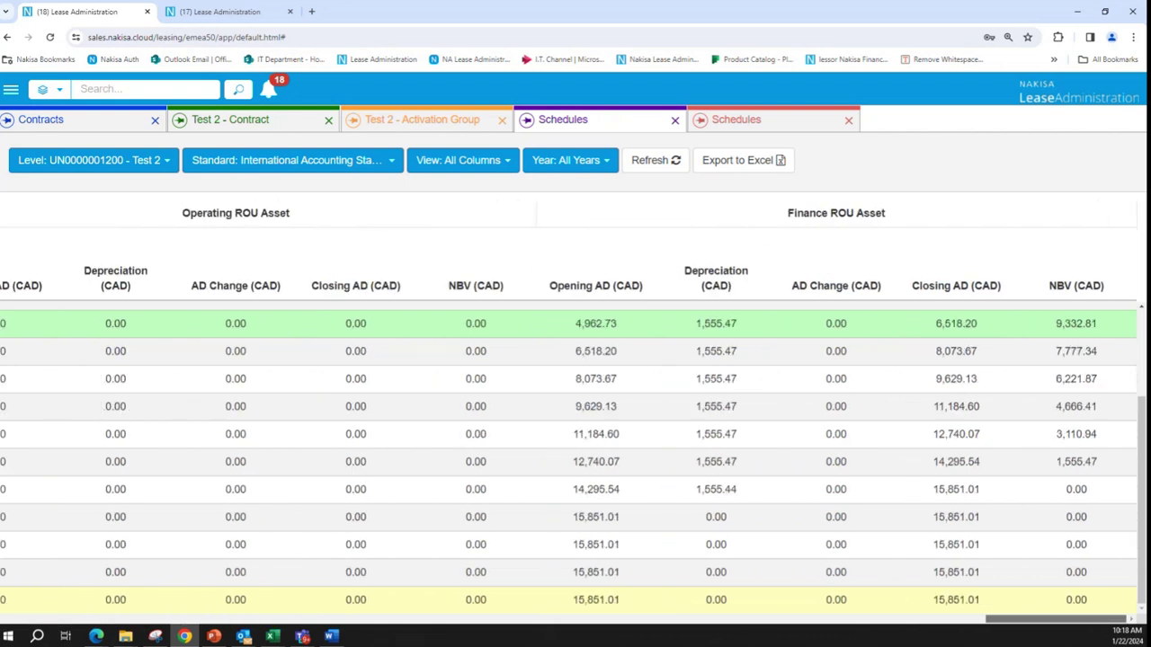
pyautogui.scroll(2, 1102, 485)
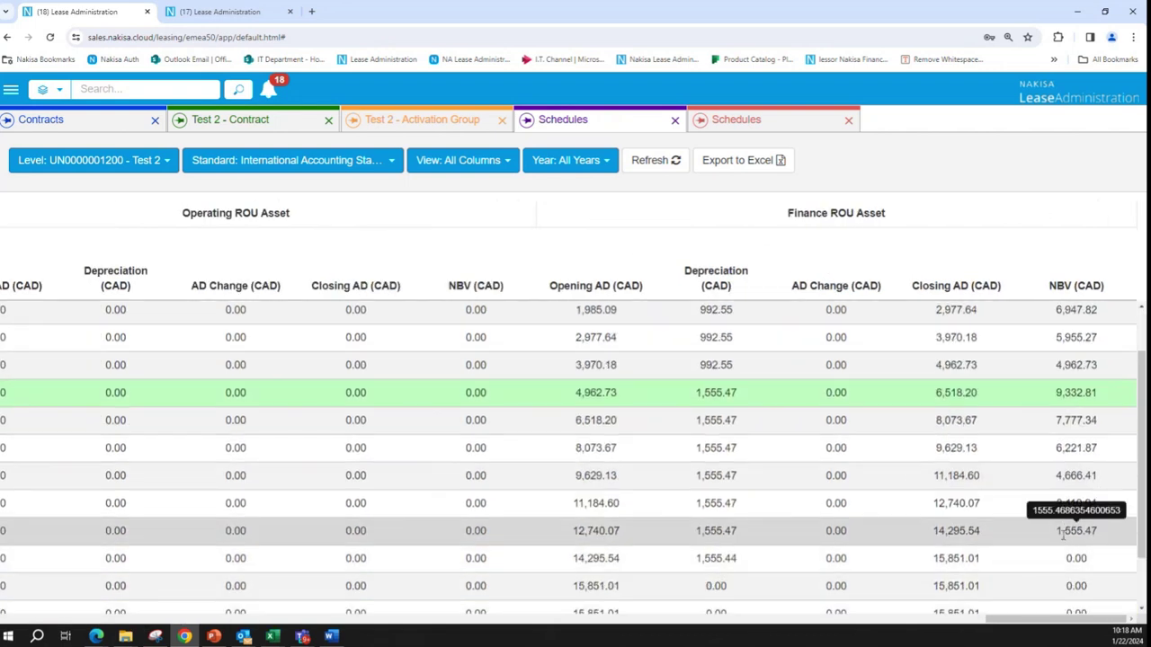
pyautogui.moveTo(900, 395)
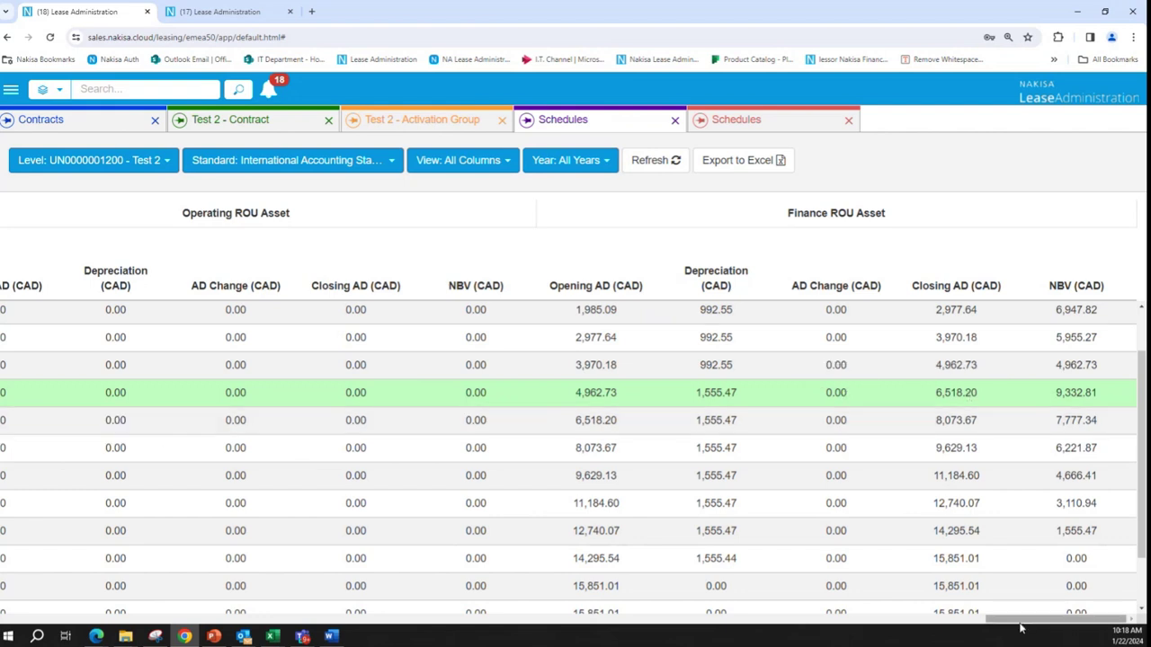
pyautogui.scroll(-3, 1035, 570)
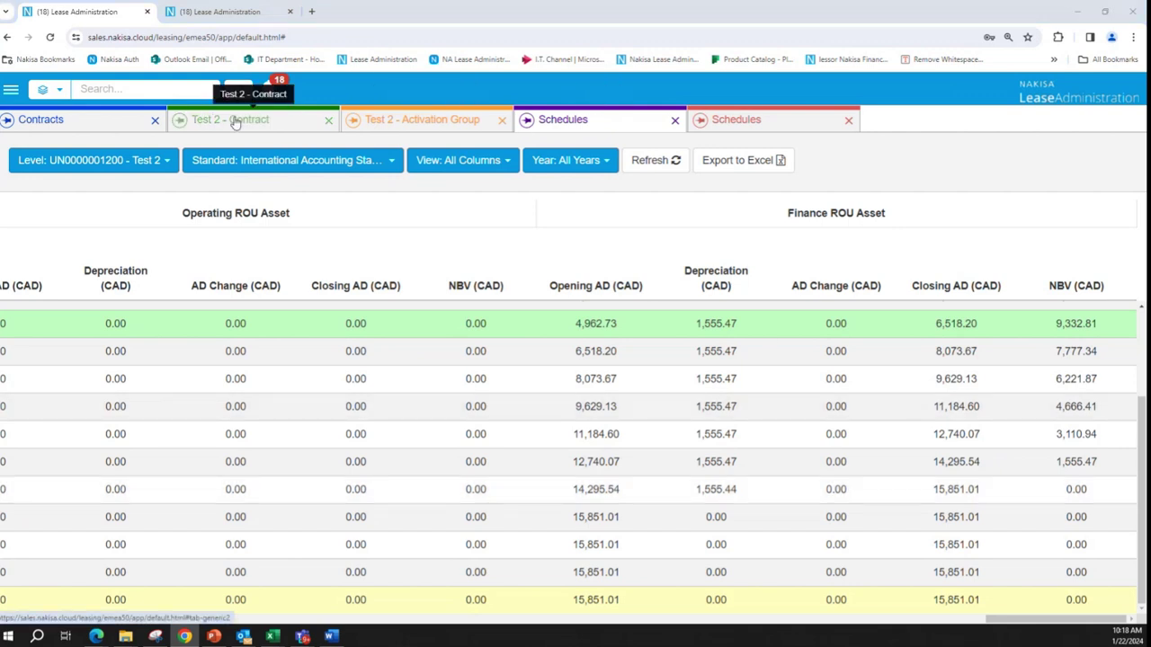
# - Switch to the PowerPoint presentation and review the Scenario 3 slide on a lease without exercising the purchase option
pyautogui.hotkey('alt', 'Tab')
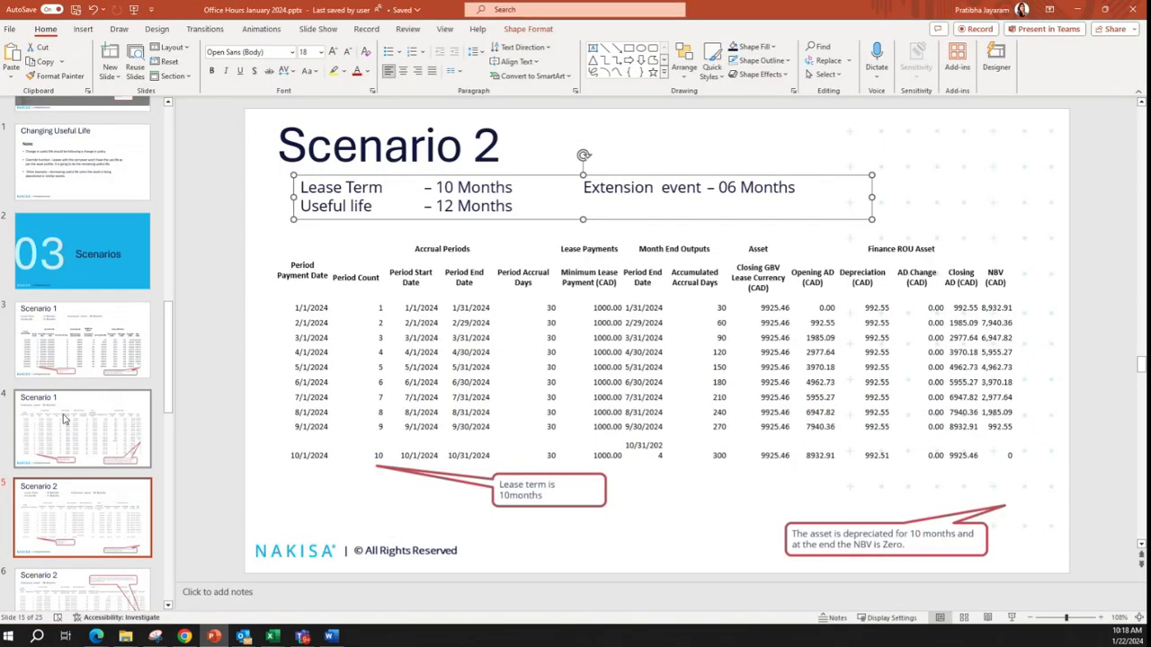
pyautogui.scroll(-3, 100, 485)
pyautogui.click(100, 485)
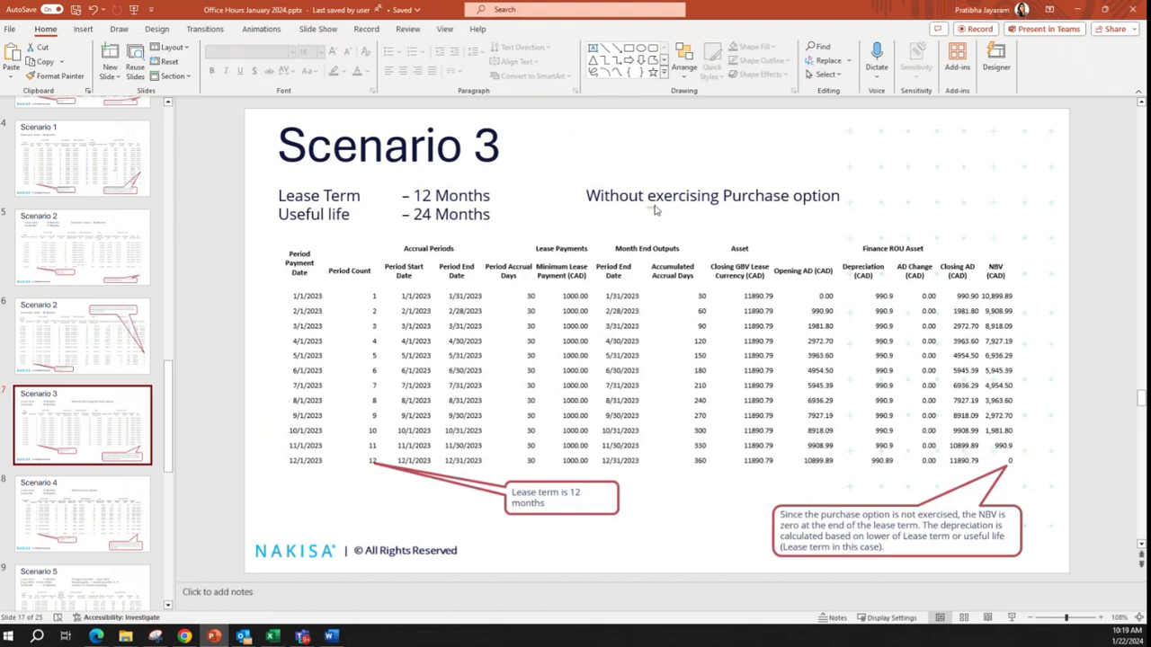
pyautogui.press('alt')
pyautogui.press('alt')
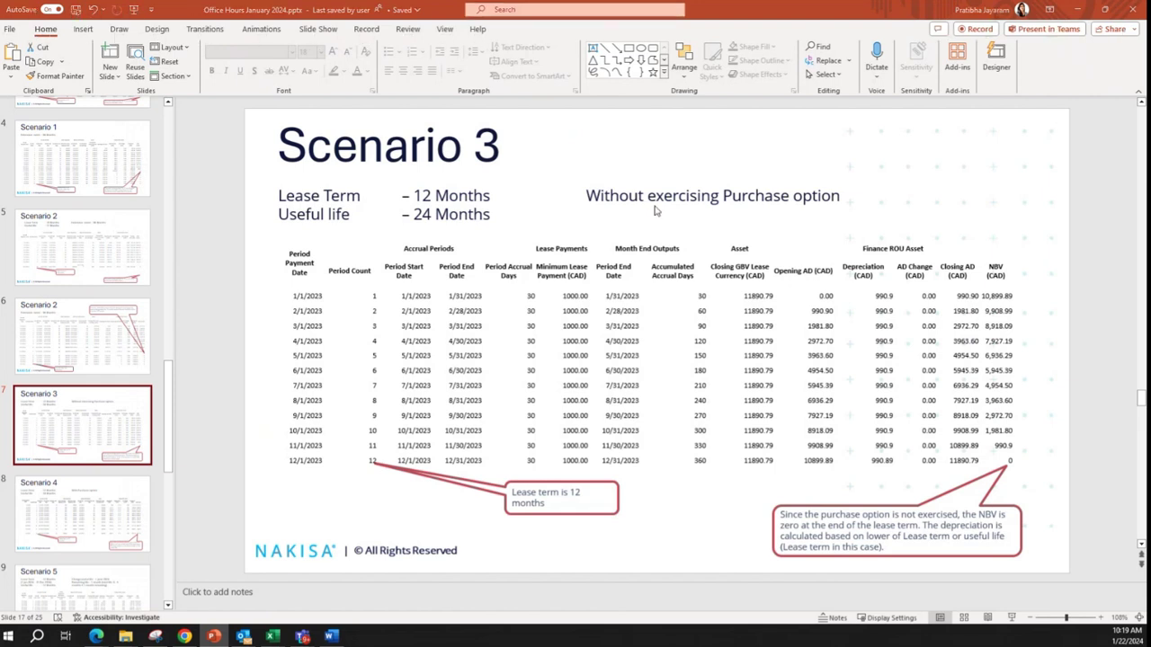
# - Switch back to Lease Administration and copy the Test 2 contract as Test 3, including its lease component
pyautogui.hotkey('alt', 'Tab')
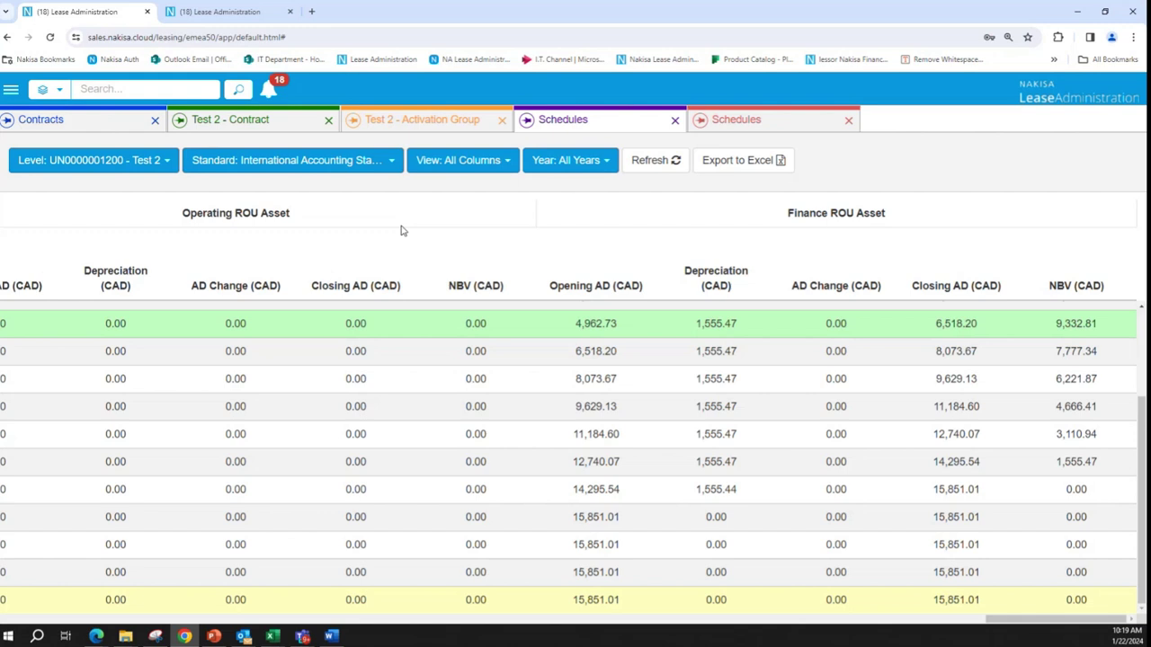
pyautogui.click(230, 119)
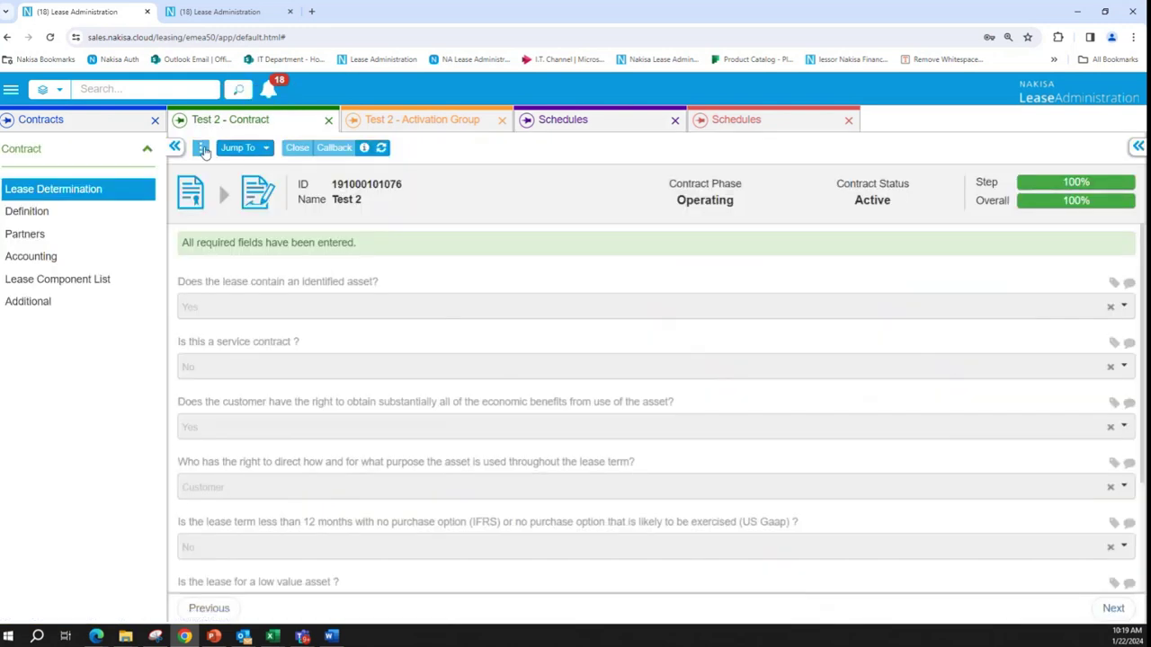
pyautogui.click(201, 149)
pyautogui.click(270, 183)
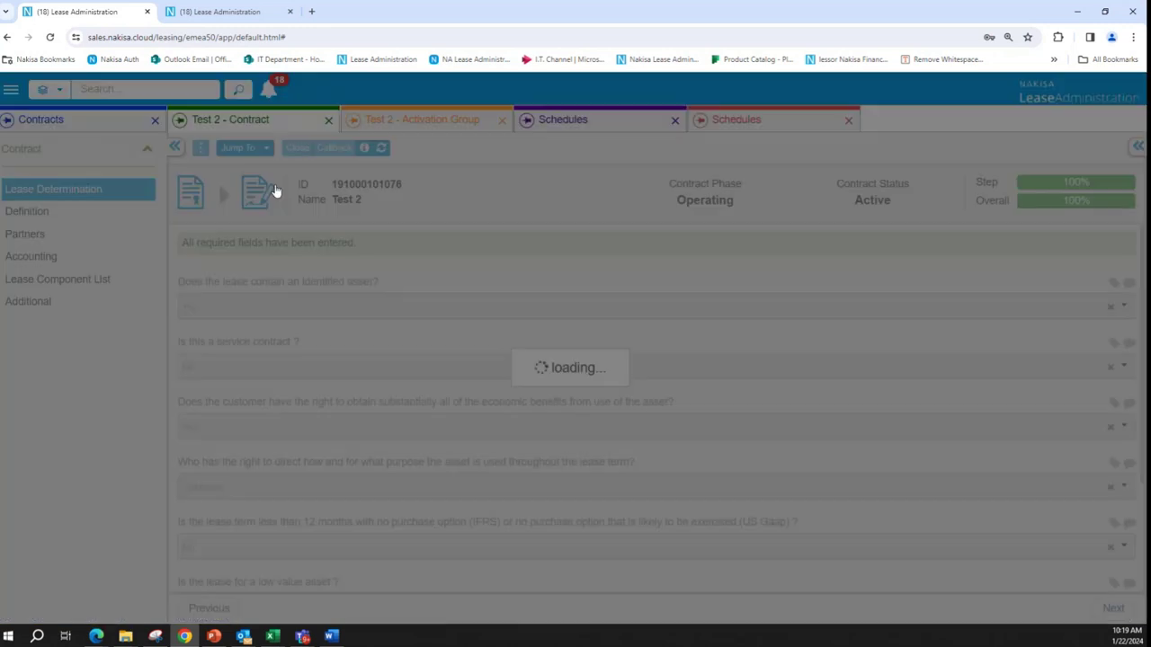
pyautogui.click(520, 200)
pyautogui.write('Test 3')
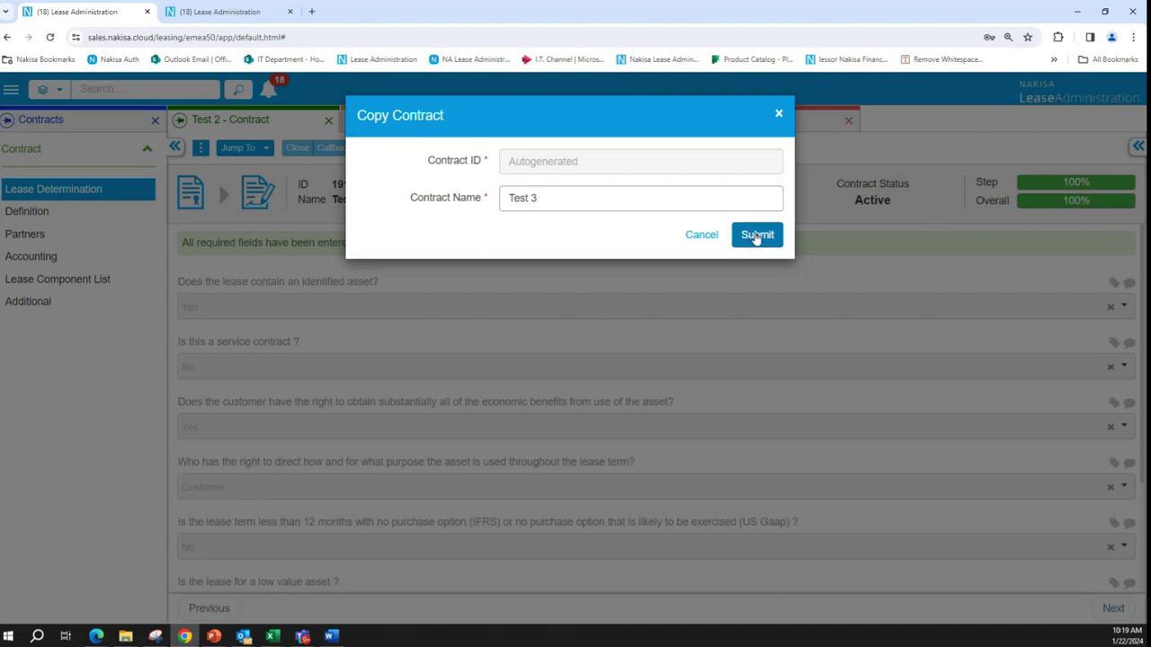
pyautogui.click(756, 233)
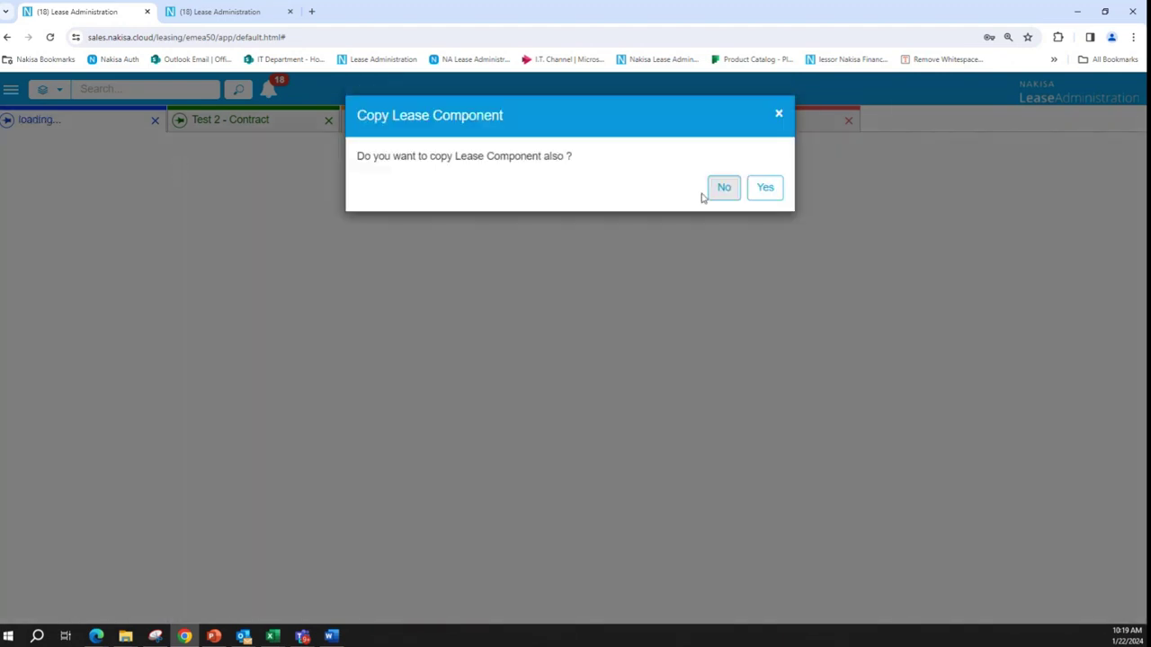
pyautogui.click(764, 196)
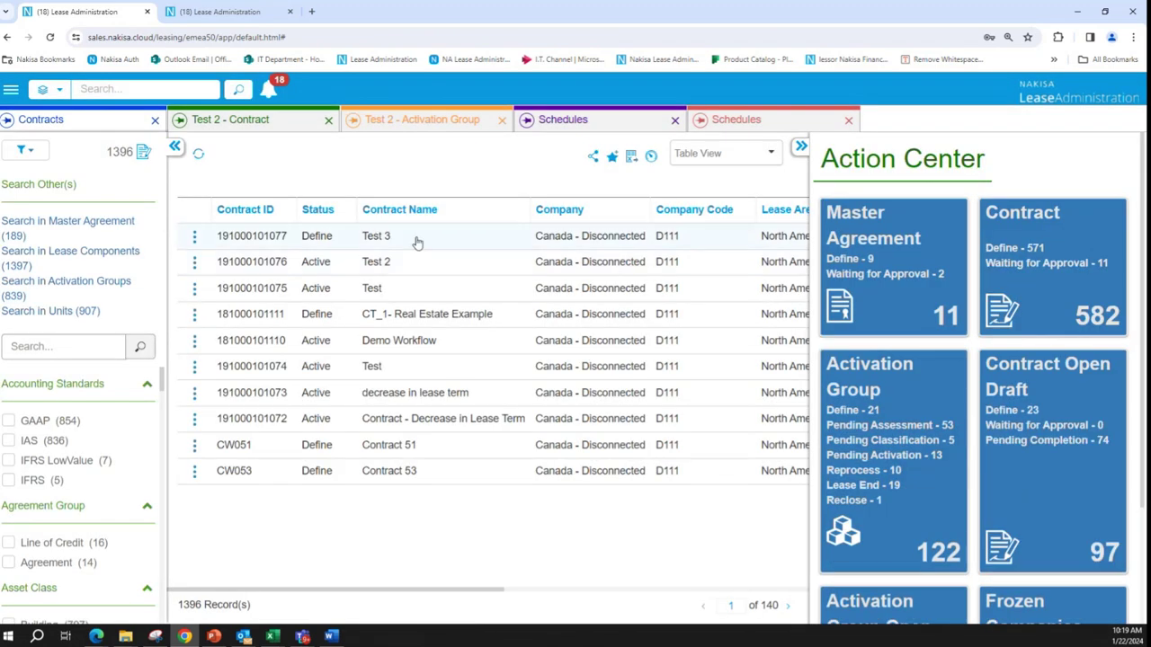
# - In the Test 3 contract's lease component, set the useful life to 24 months and open the terms and conditions
pyautogui.click(416, 241)
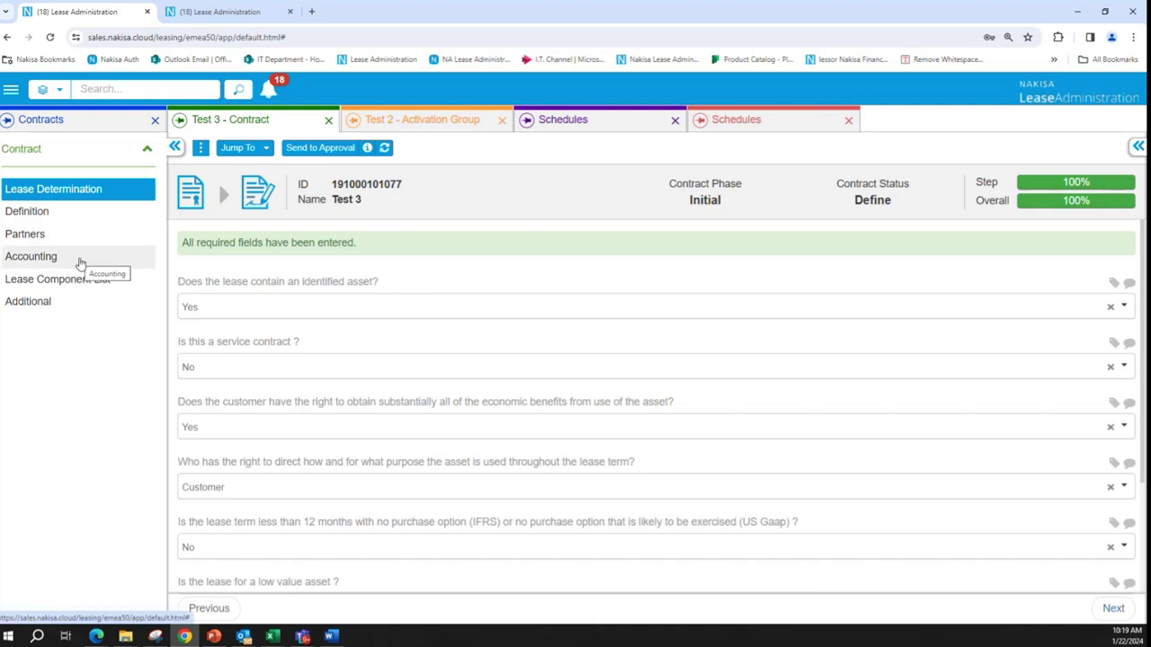
pyautogui.click(240, 147)
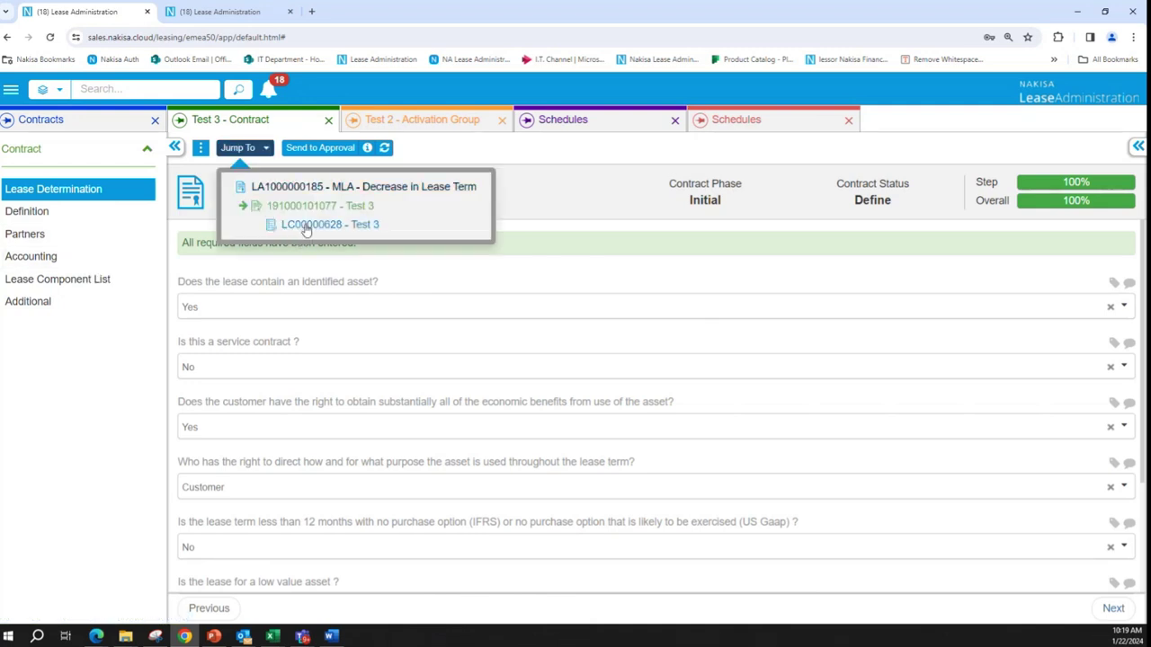
pyautogui.click(305, 225)
pyautogui.doubleClick(452, 454)
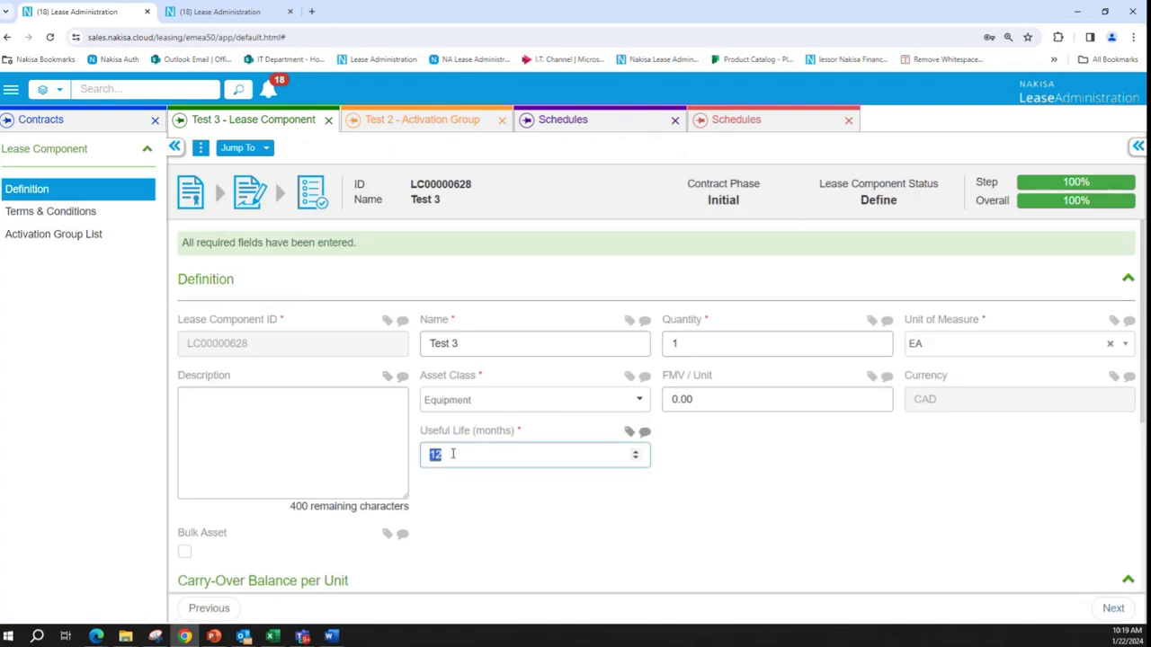
pyautogui.write('2')
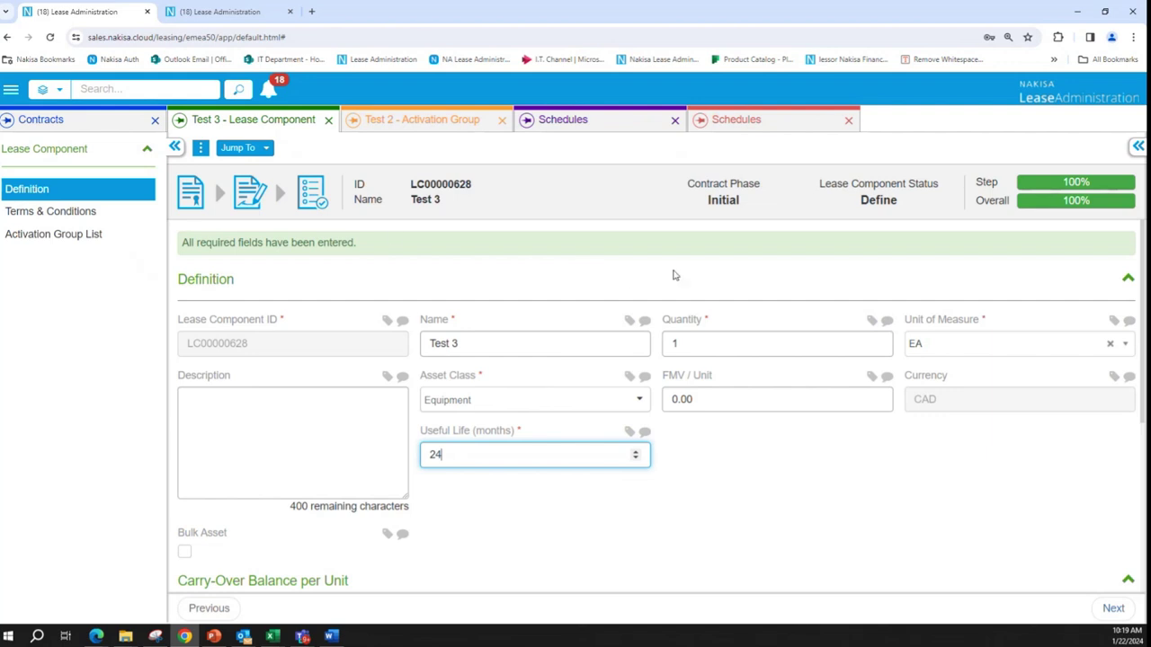
pyautogui.click(70, 212)
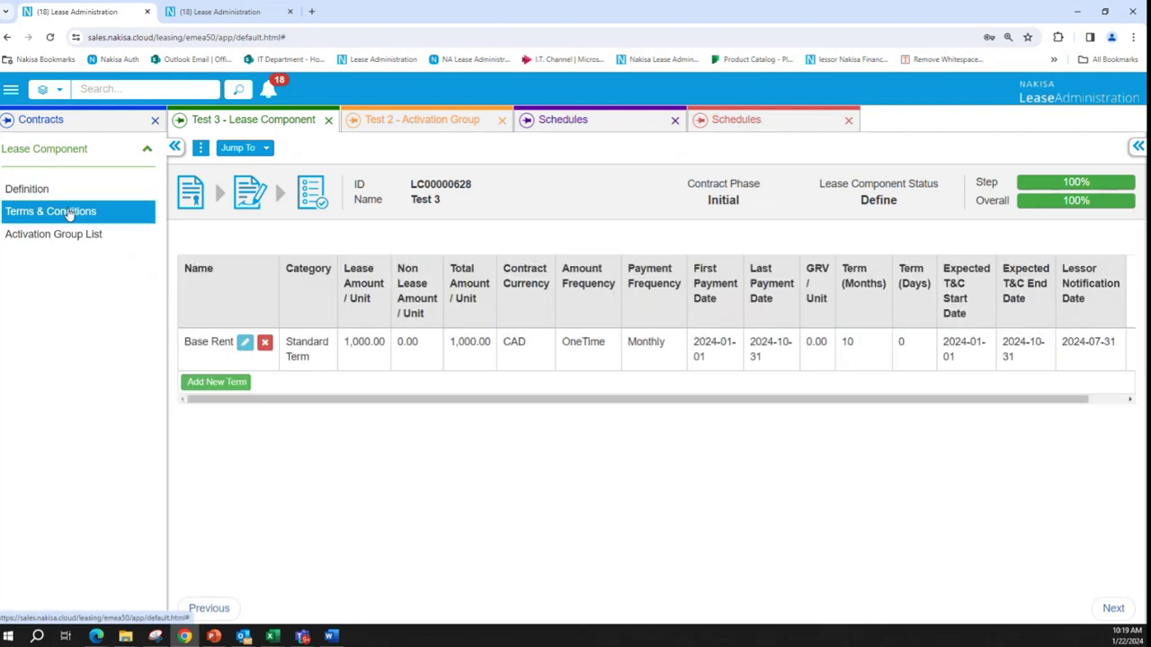
# - Add a Purchase Option lease end term to the Test 3 lease component with a 2,000.00 lease amount and first payment date 2024-10-01
pyautogui.click(236, 383)
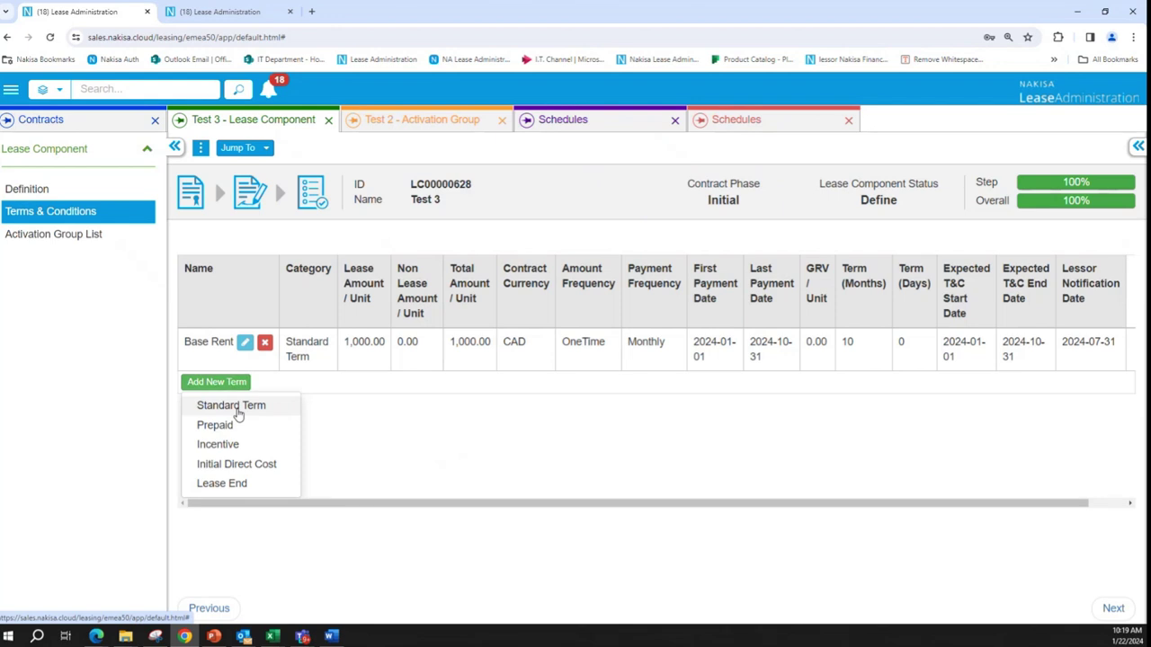
pyautogui.click(238, 484)
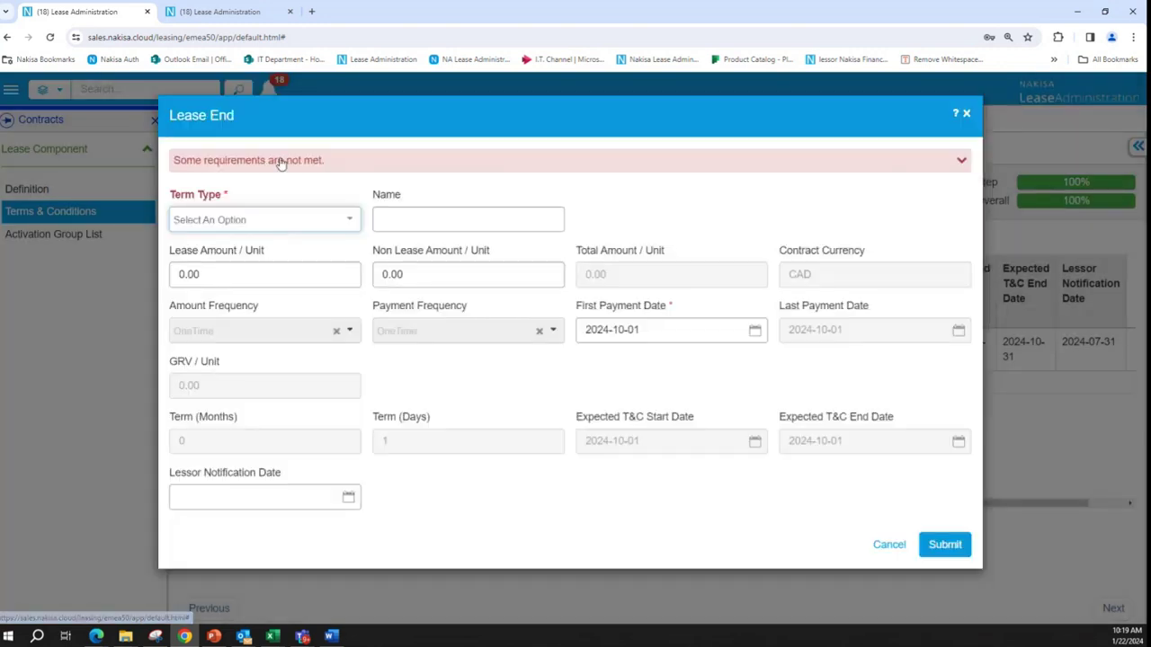
pyautogui.click(306, 225)
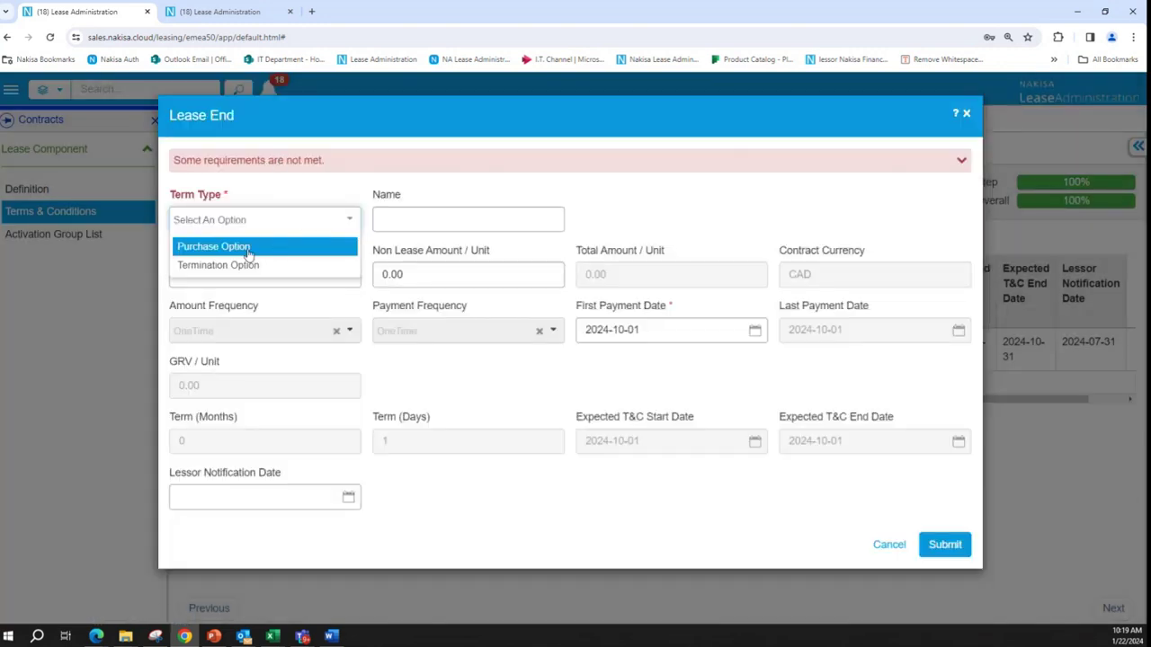
pyautogui.click(281, 247)
pyautogui.click(291, 279)
pyautogui.write('1')
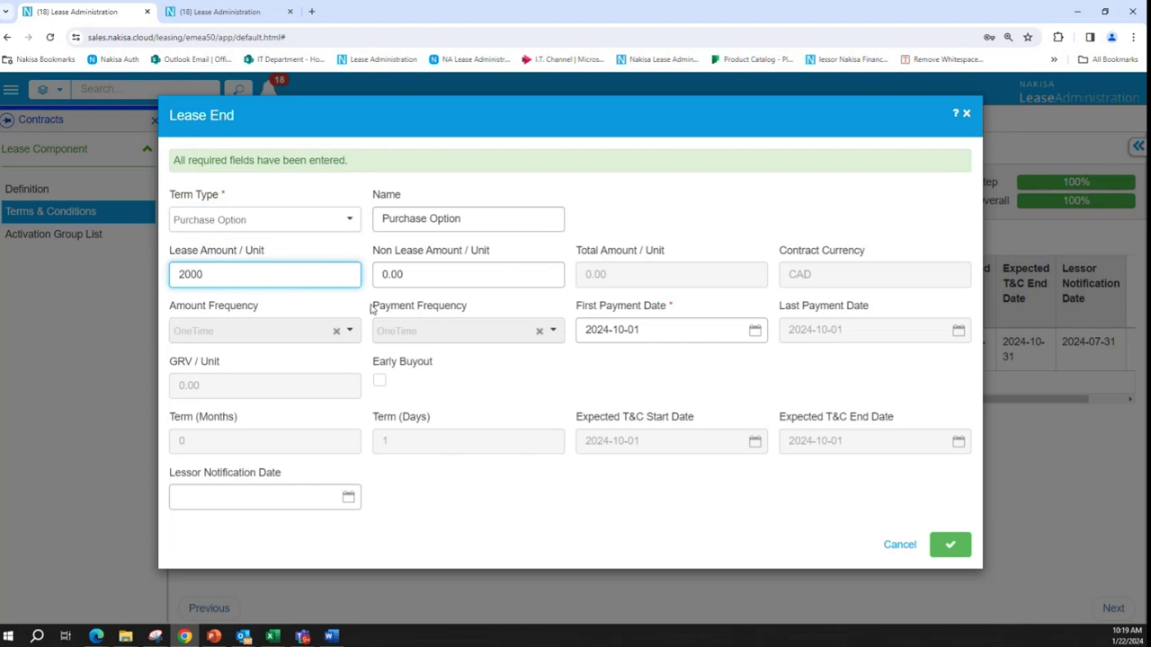
pyautogui.click(662, 332)
pyautogui.click(667, 362)
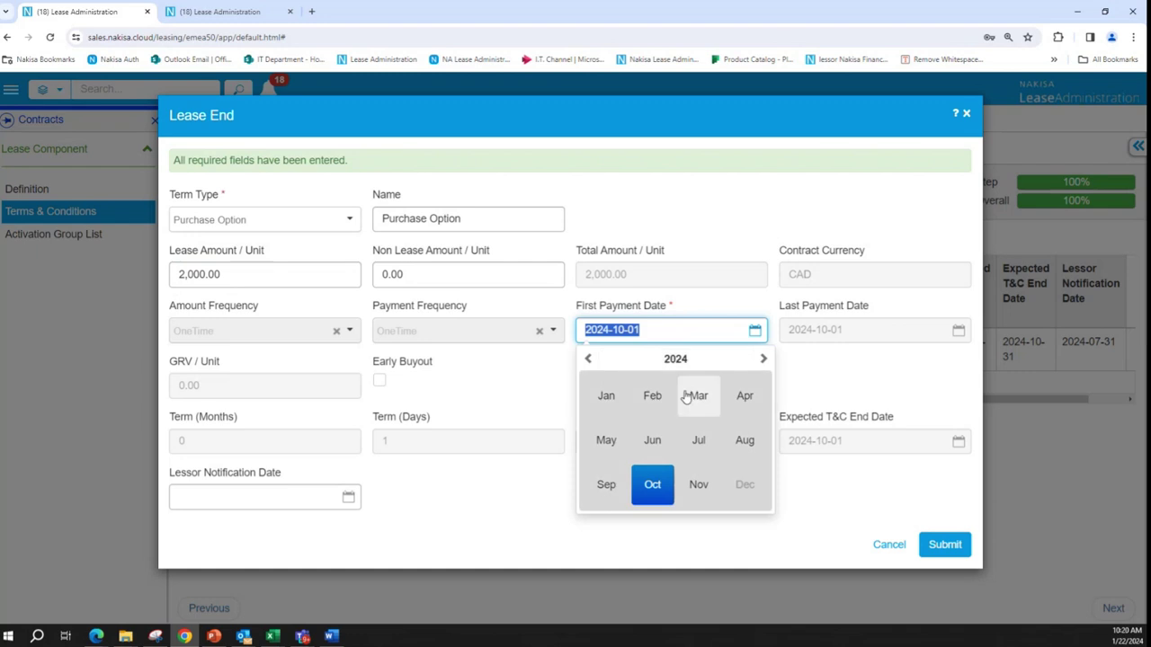
pyautogui.click(655, 486)
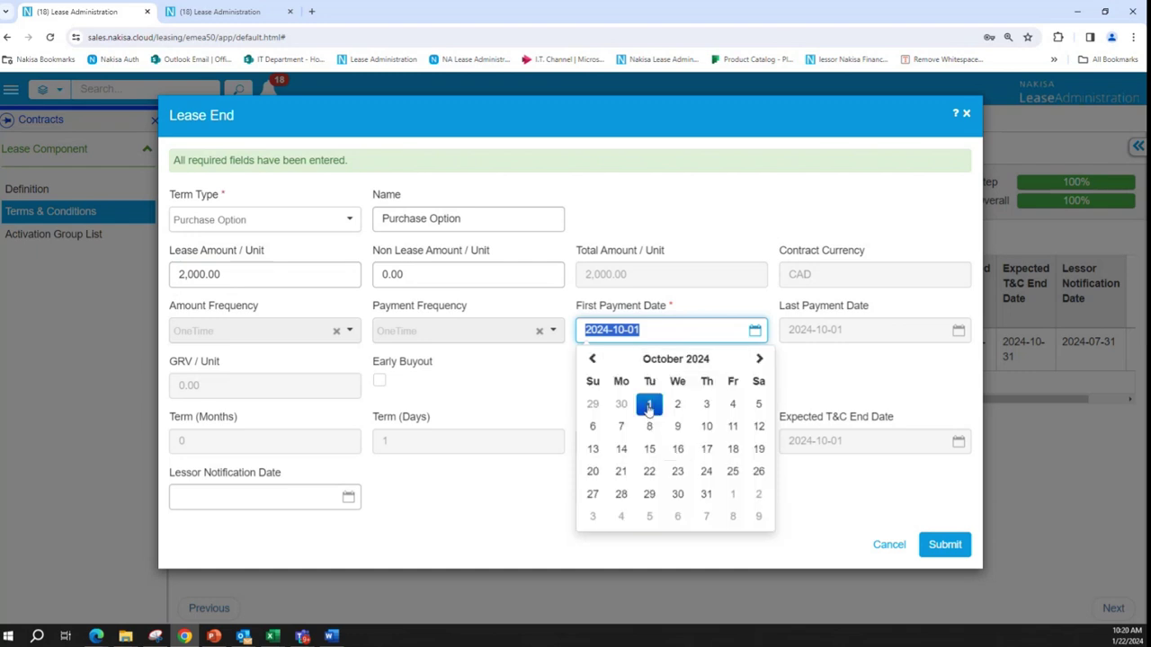
pyautogui.click(649, 407)
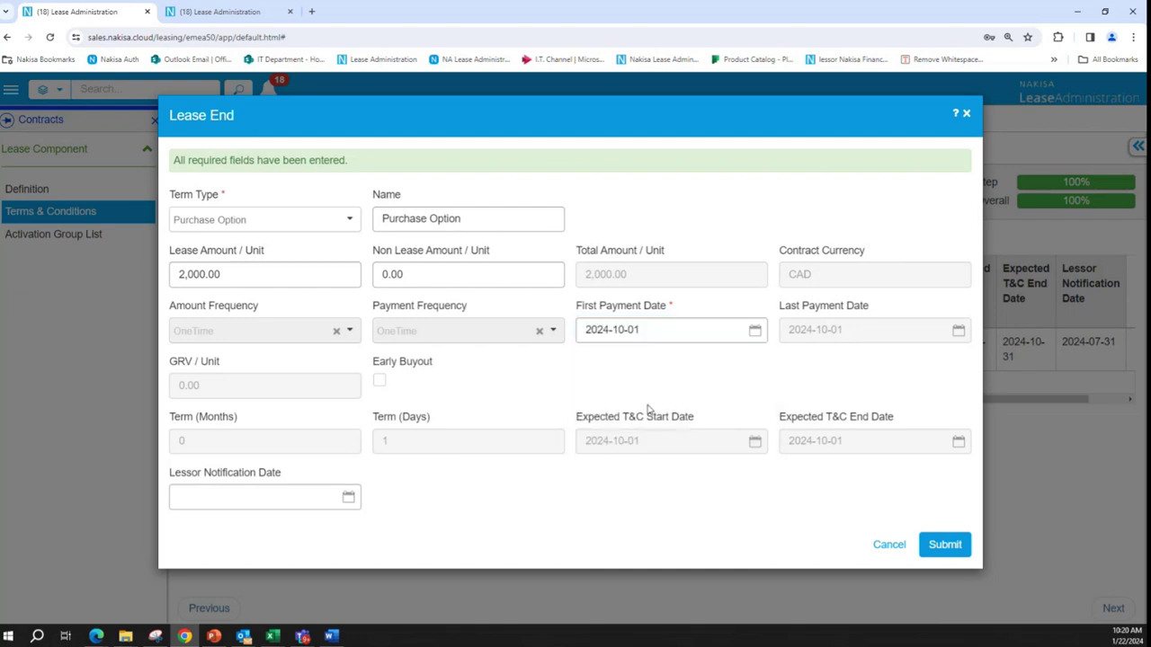
pyautogui.click(942, 546)
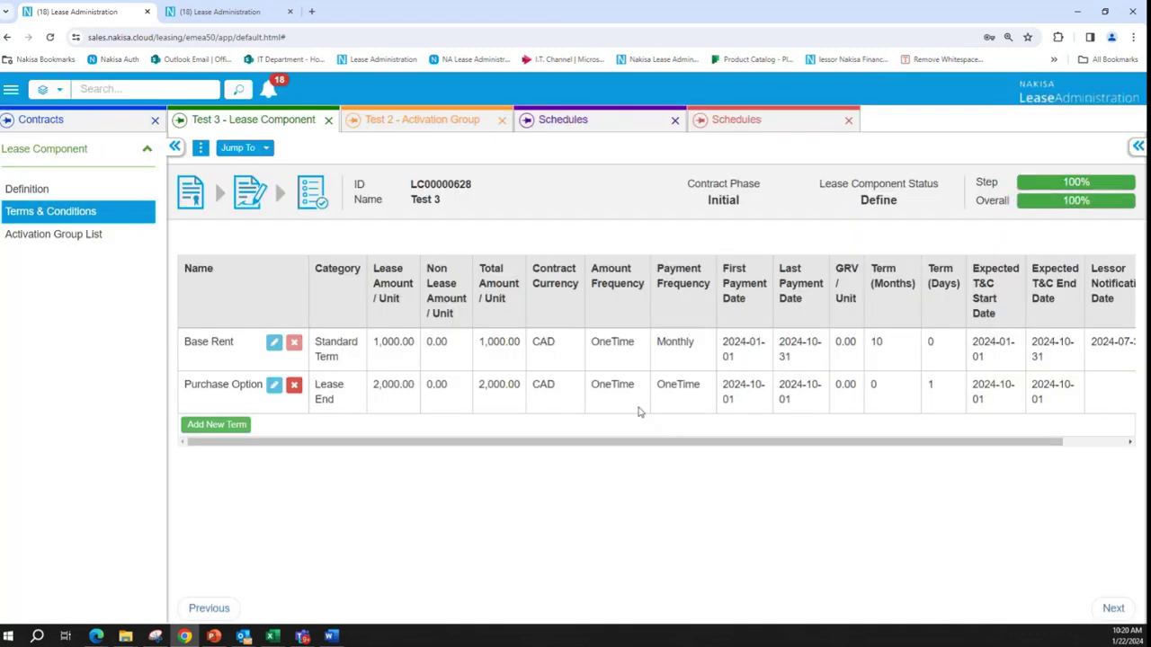
# - Set the Base Rent term to 12 months and its last payment date to 2024-12-31
pyautogui.click(273, 346)
pyautogui.scroll(-5, 472, 513)
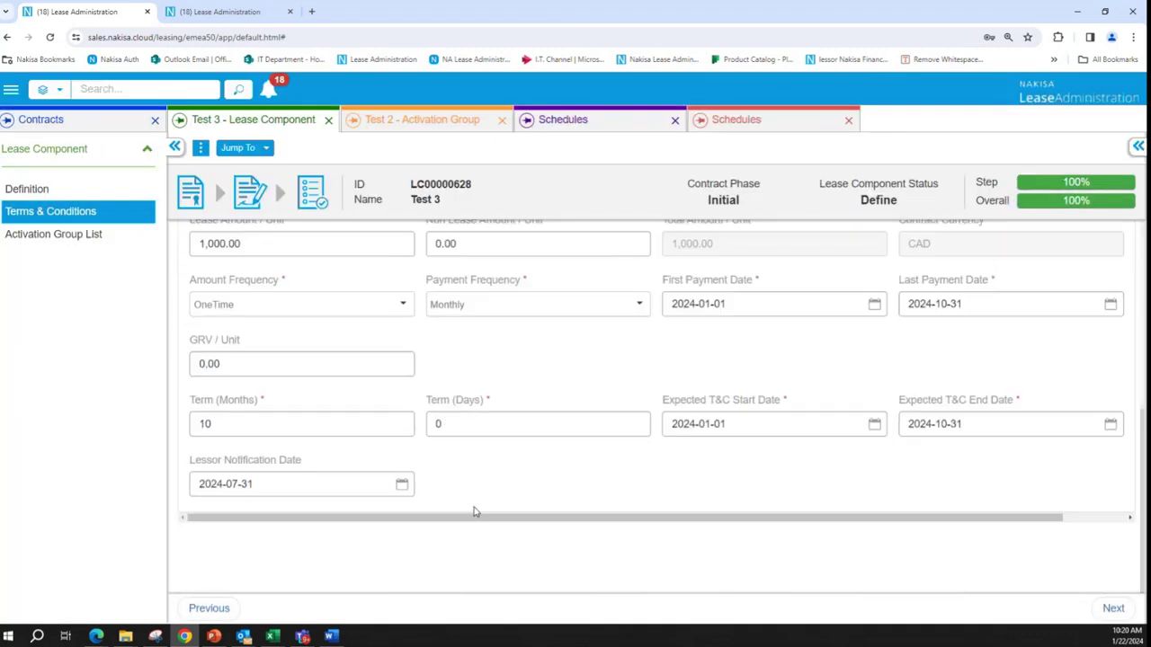
pyautogui.doubleClick(315, 428)
pyautogui.write('12')
pyautogui.click(562, 492)
pyautogui.click(977, 421)
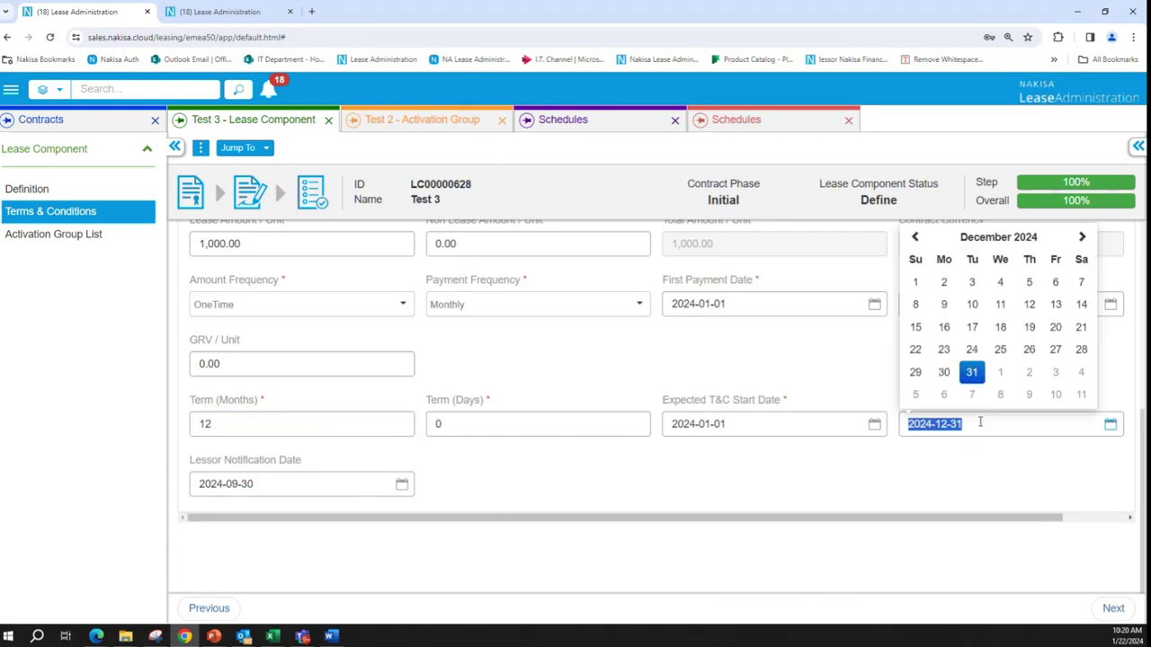
pyautogui.hotkey('ctrl', 'c')
pyautogui.click(859, 361)
pyautogui.click(977, 304)
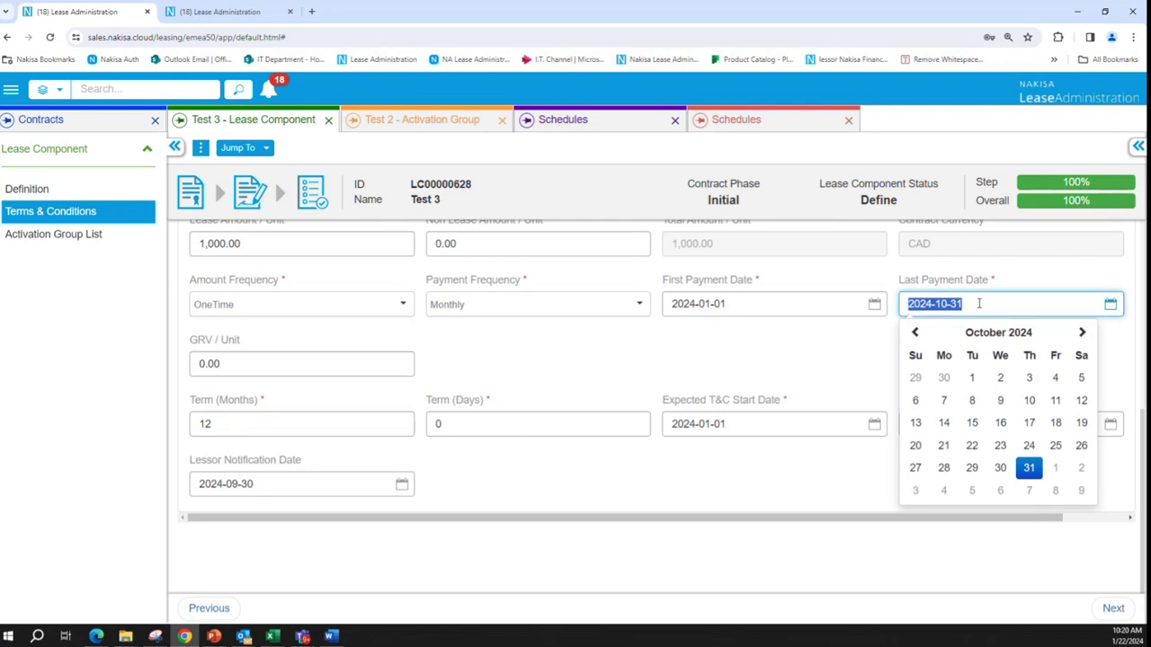
pyautogui.hotkey('ctrl', 'v')
pyautogui.click(900, 473)
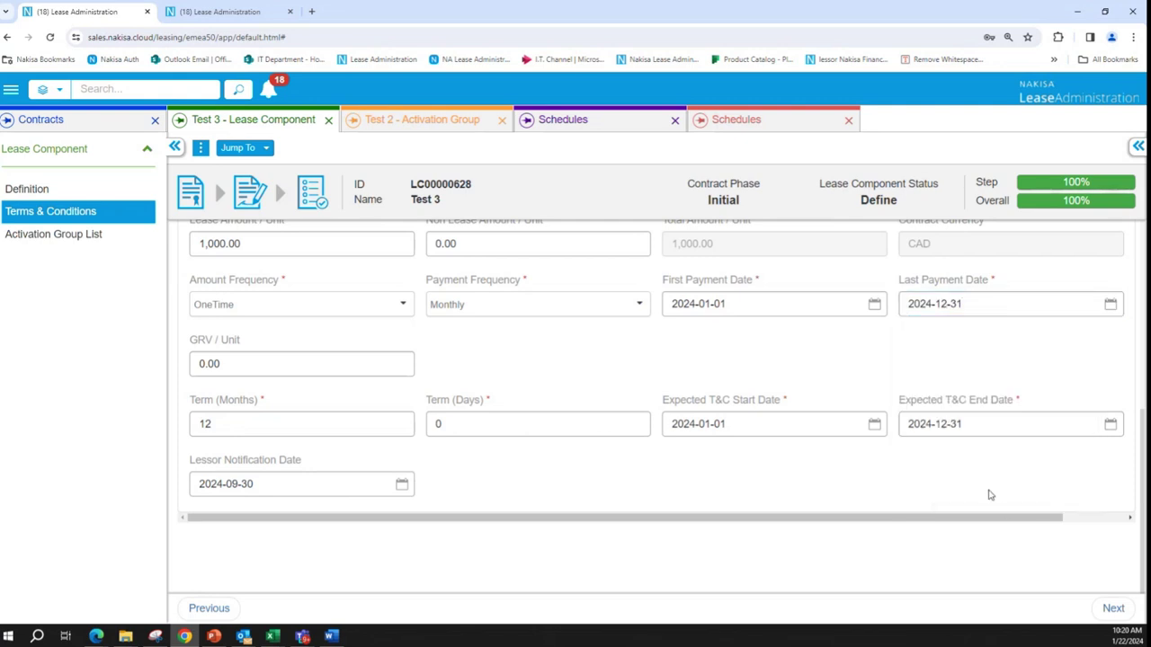
# - Return to the Test 3 contract, submit it for approval and approve it
pyautogui.click(238, 148)
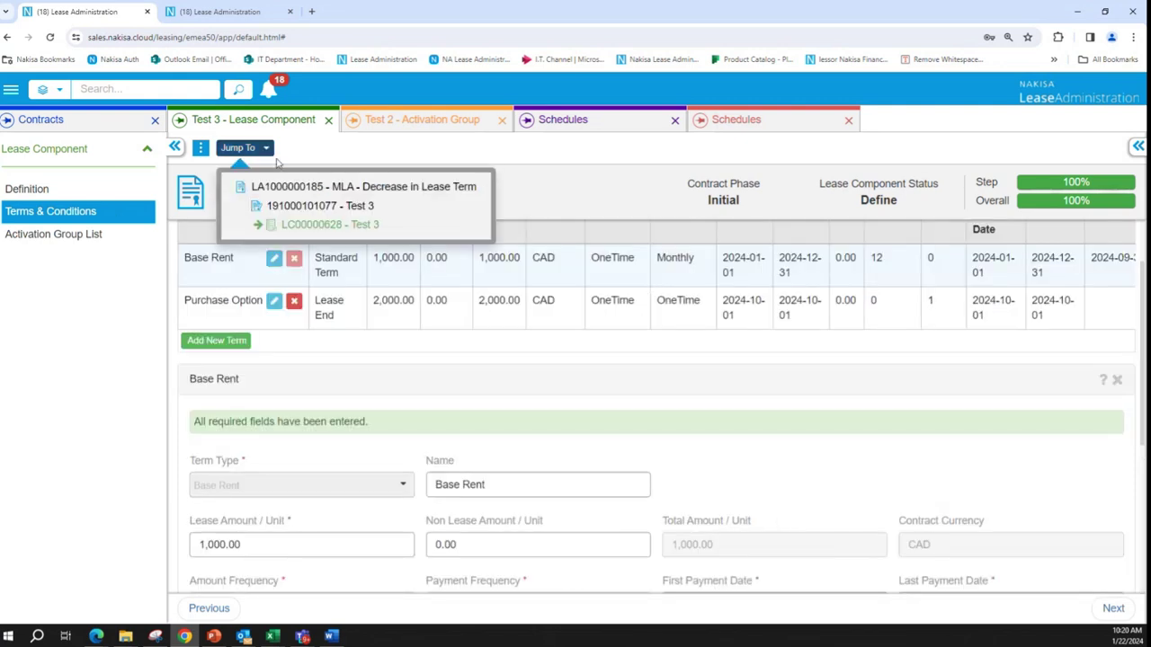
pyautogui.click(308, 208)
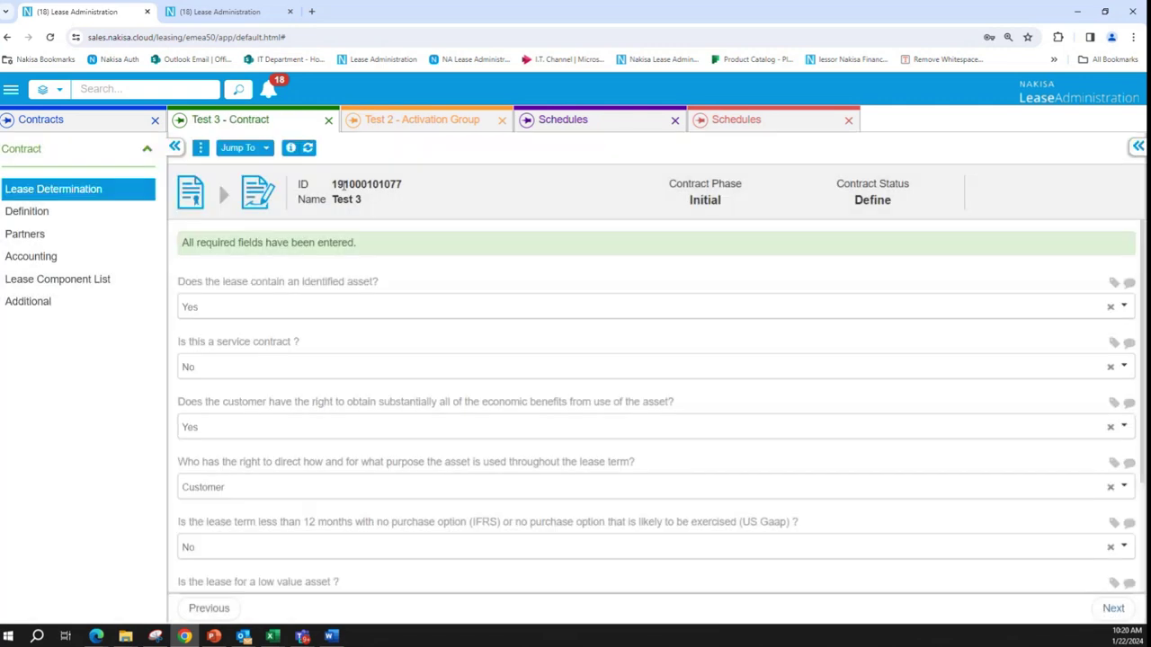
pyautogui.click(305, 153)
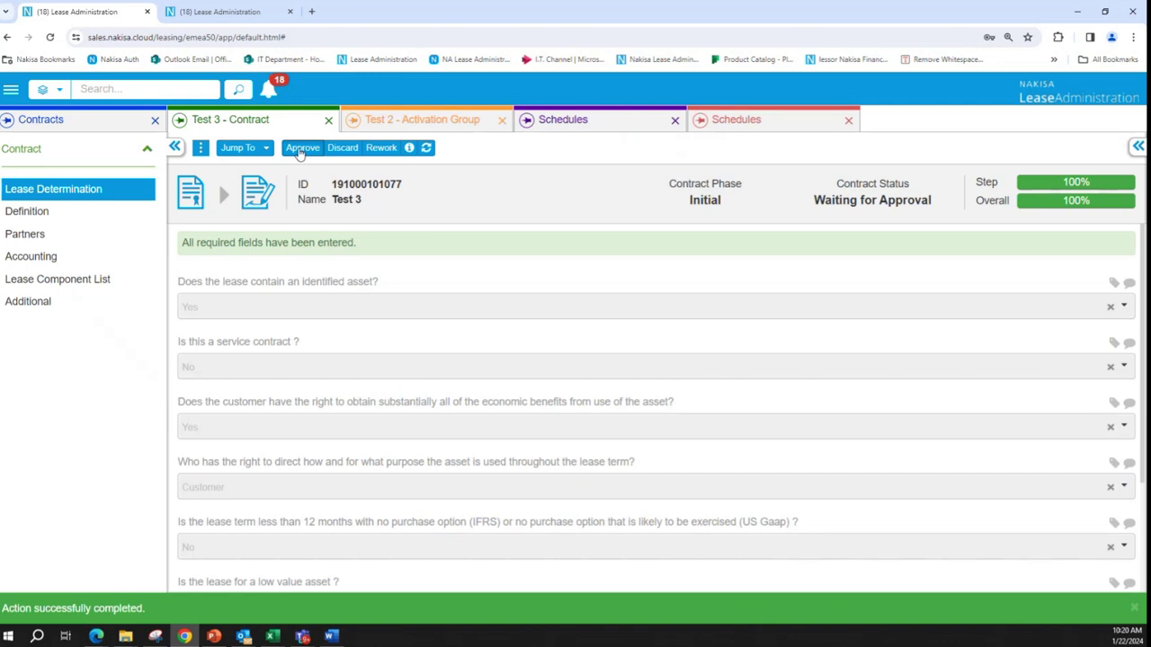
pyautogui.click(300, 149)
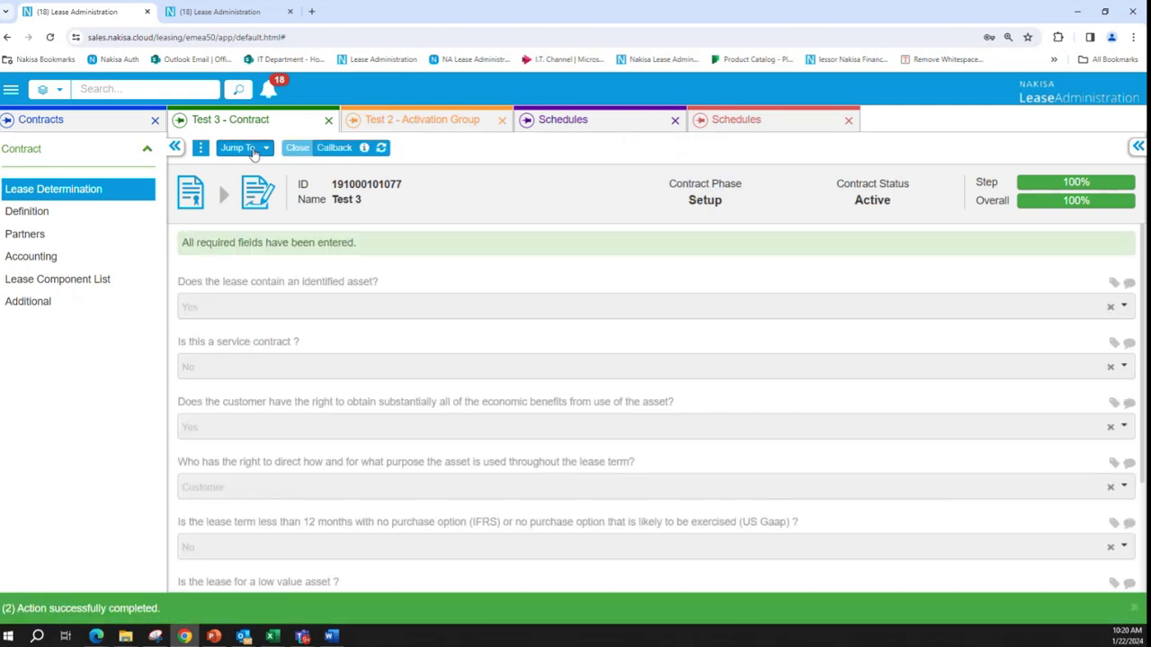
# - Open the terms and conditions of the Test 3 activation group and send the group to assessment
pyautogui.click(251, 149)
pyautogui.click(331, 241)
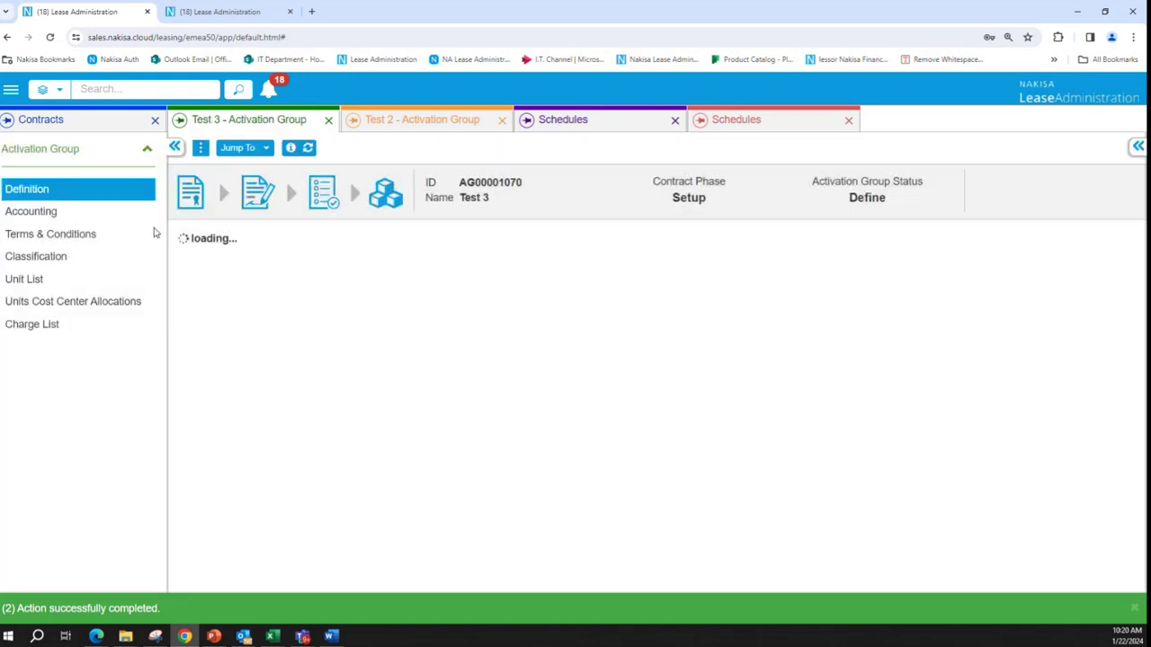
pyautogui.click(76, 236)
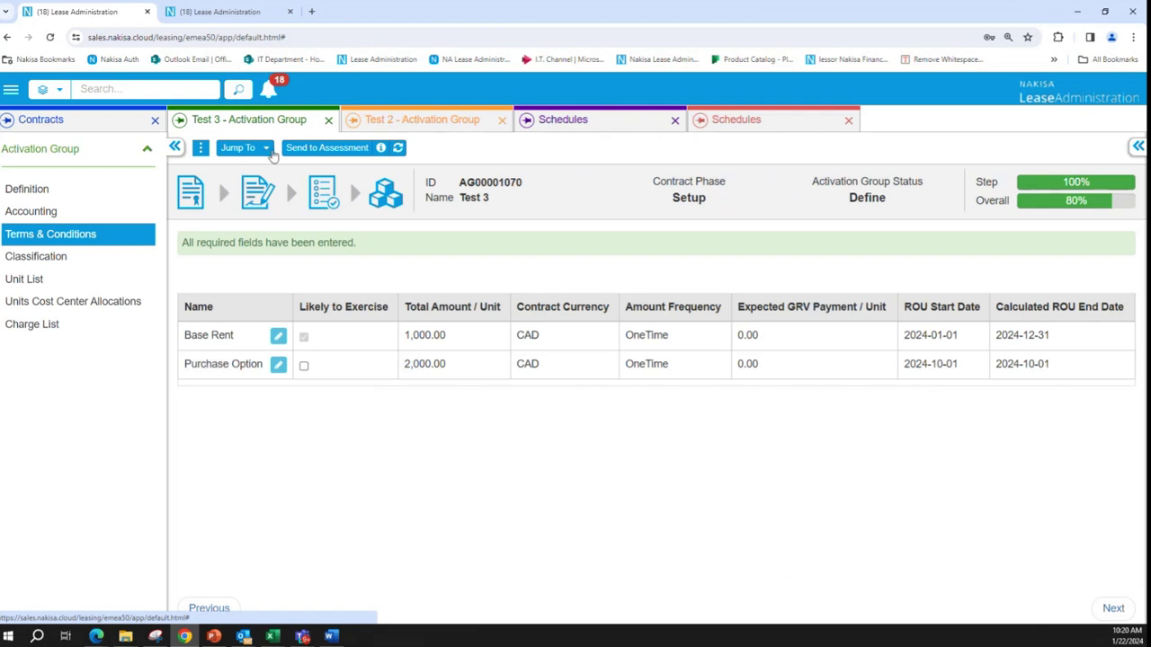
pyautogui.click(312, 151)
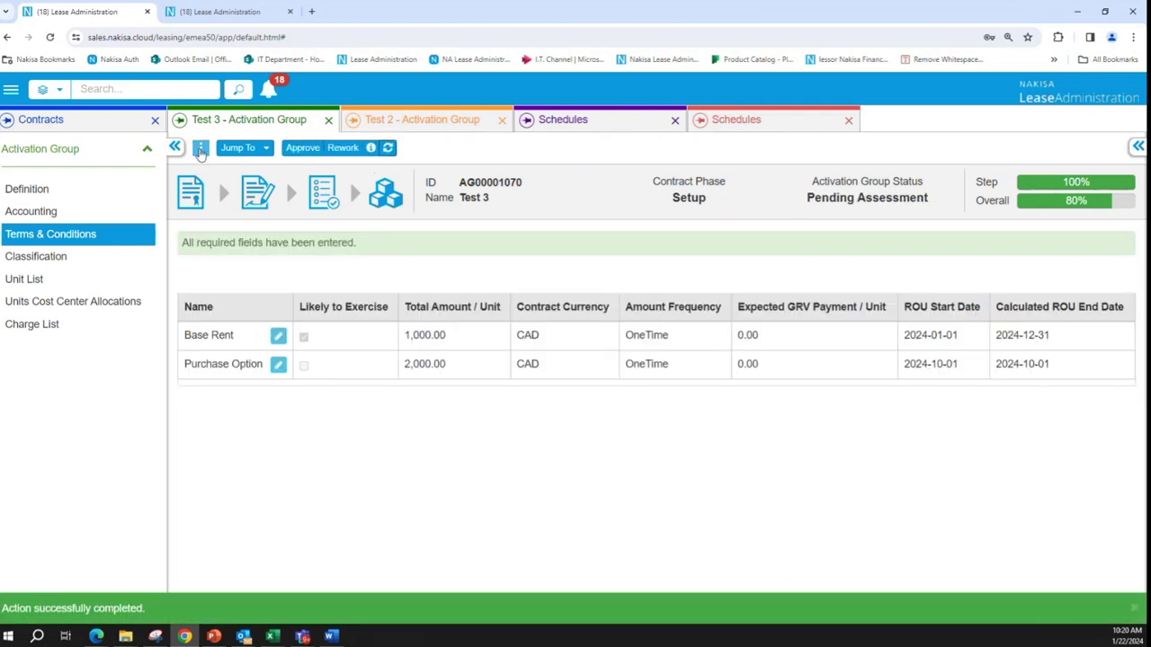
# - Open the Test 3 schedules with all columns and examine the Finance ROU Asset depreciation and NBV through the last period
pyautogui.click(203, 148)
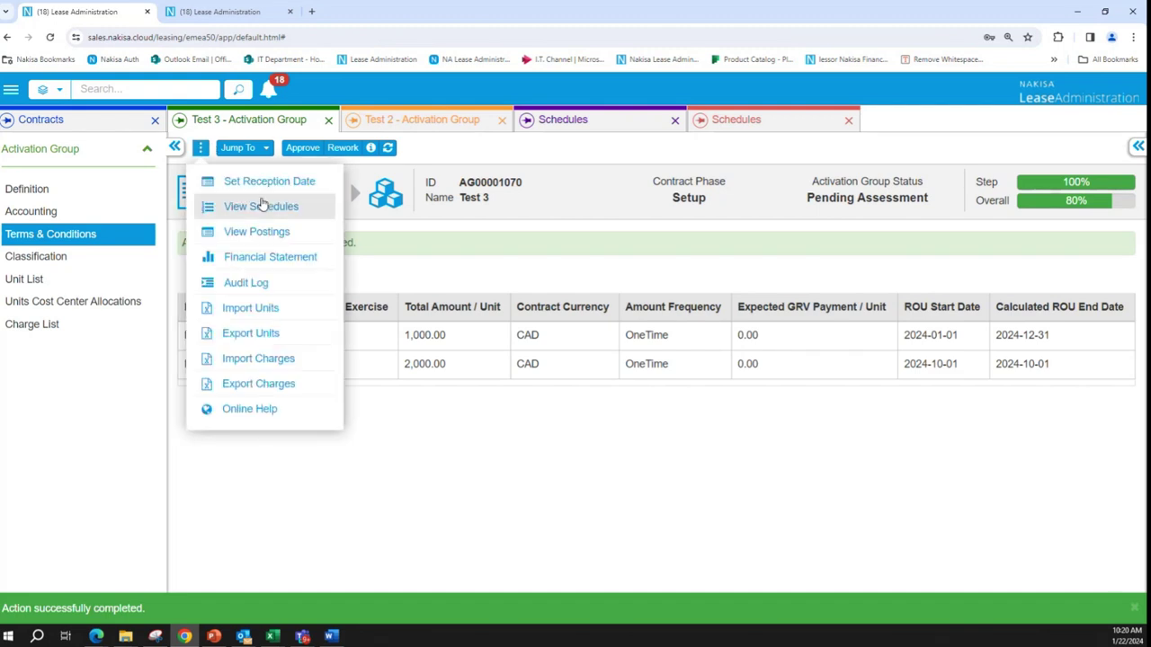
pyautogui.click(262, 206)
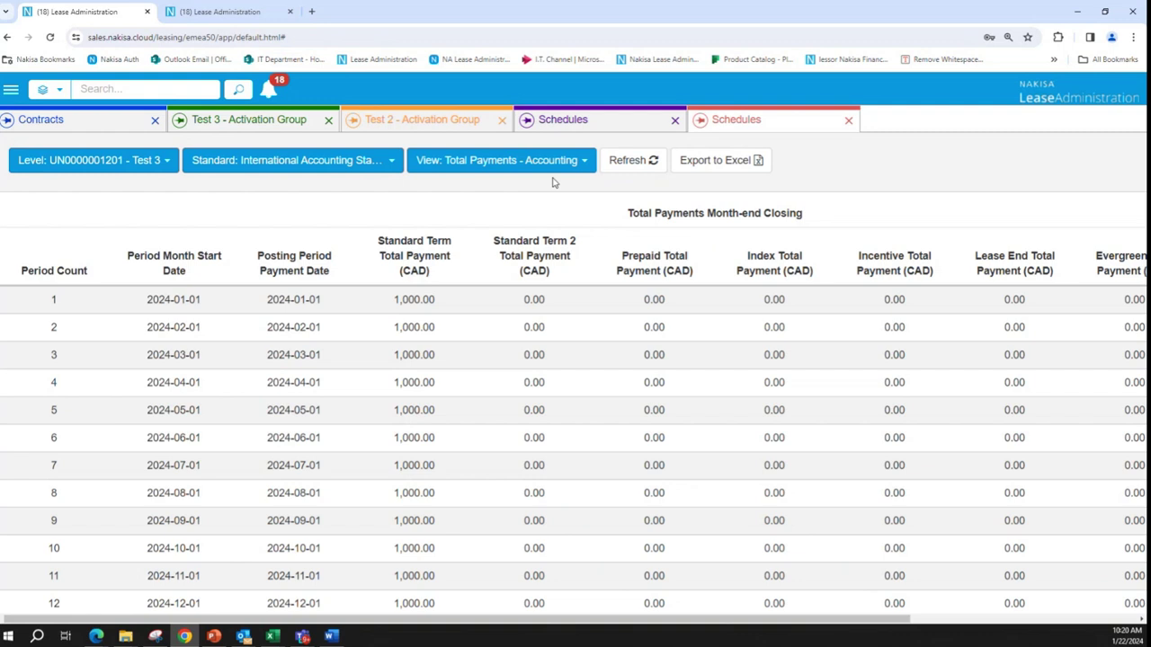
pyautogui.click(544, 166)
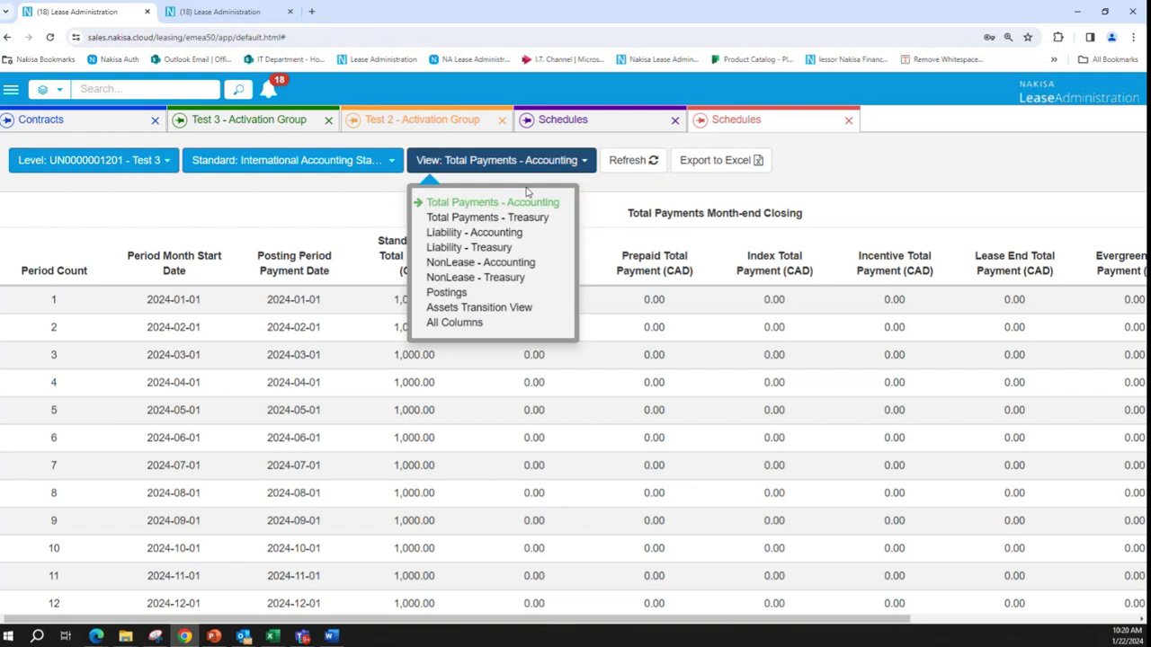
pyautogui.click(469, 322)
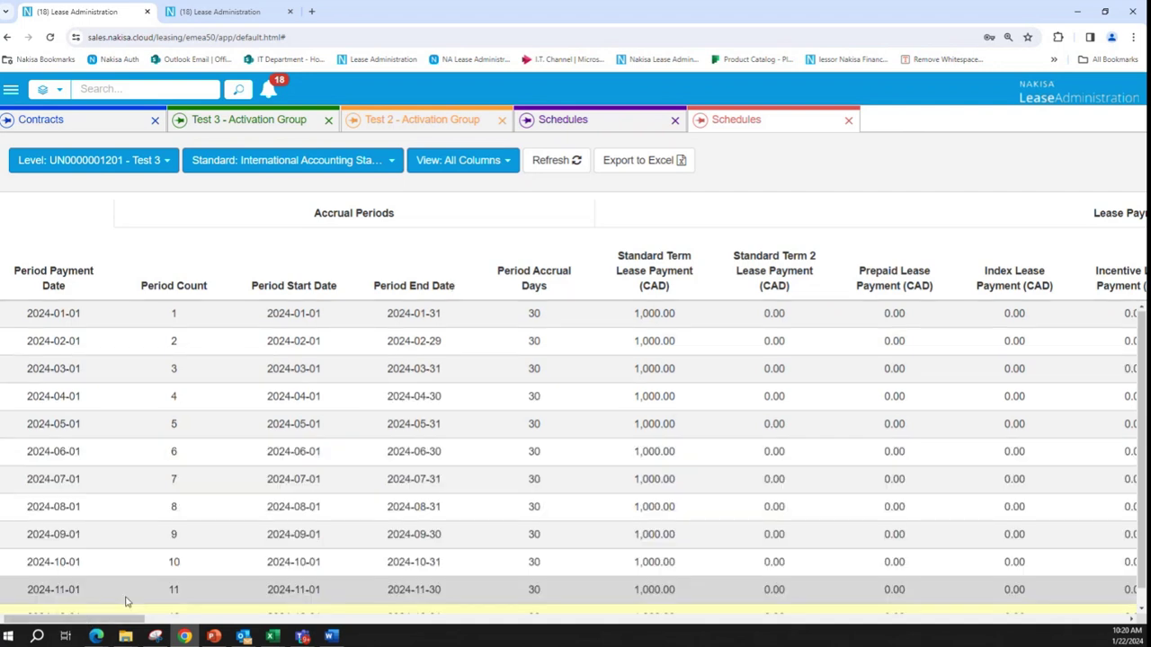
pyautogui.scroll(-1, 123, 609)
pyautogui.moveTo(124, 618); pyautogui.dragTo(104, 634)
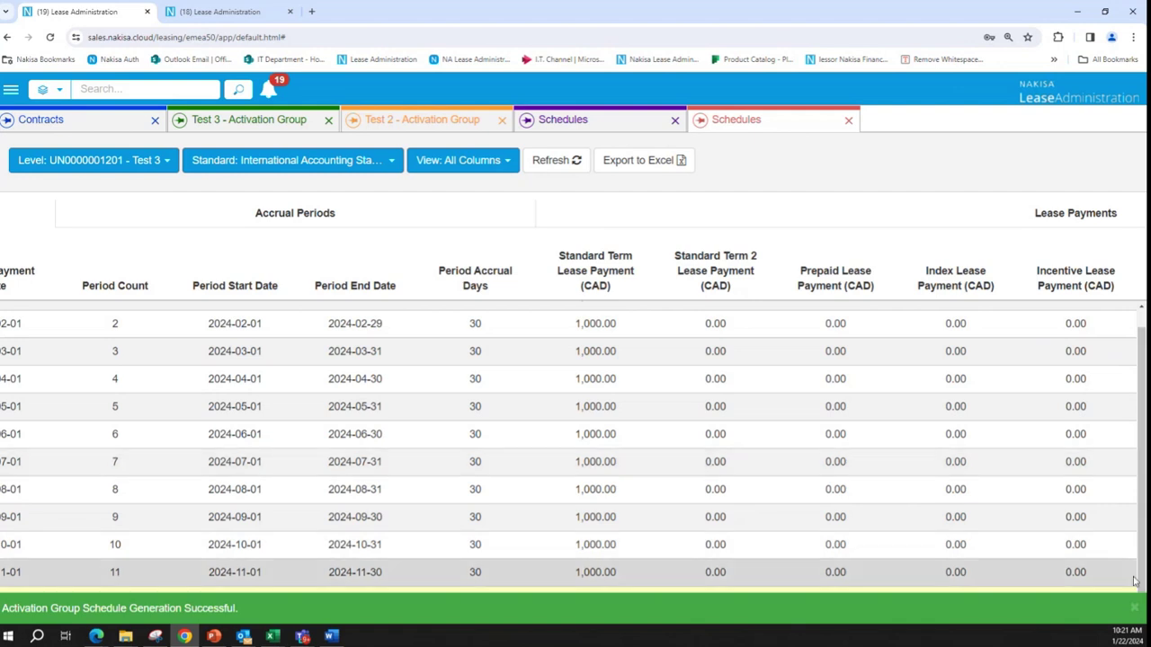
pyautogui.click(1133, 607)
pyautogui.moveTo(121, 622); pyautogui.dragTo(1097, 622)
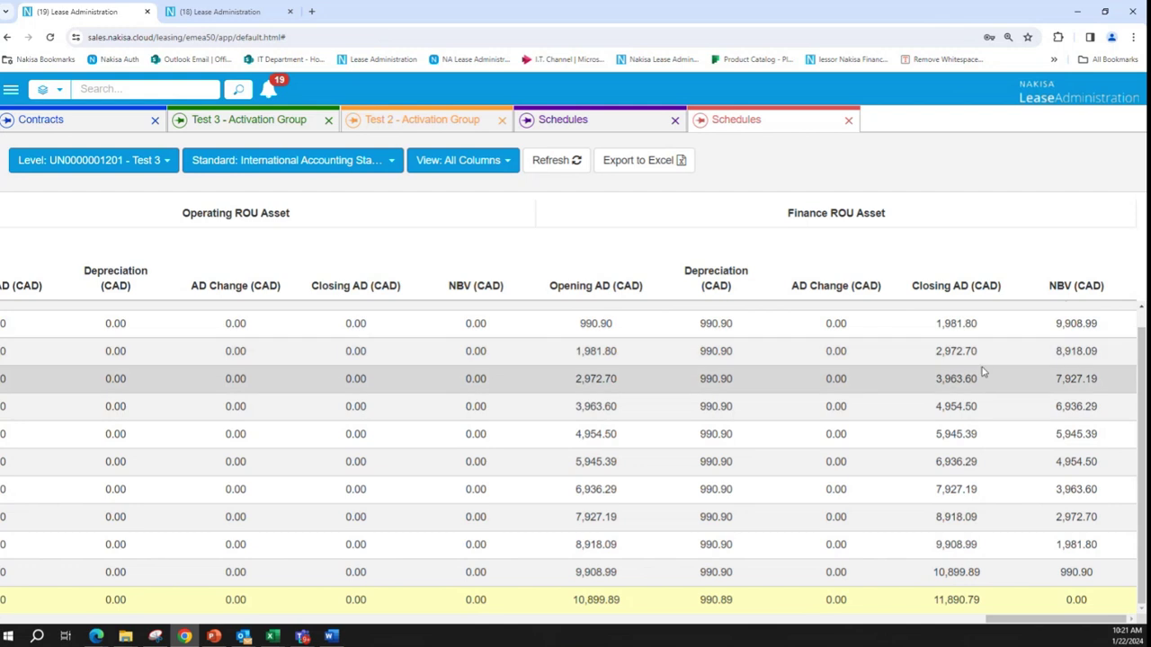
pyautogui.scroll(1, 989, 395)
pyautogui.scroll(-1, 980, 461)
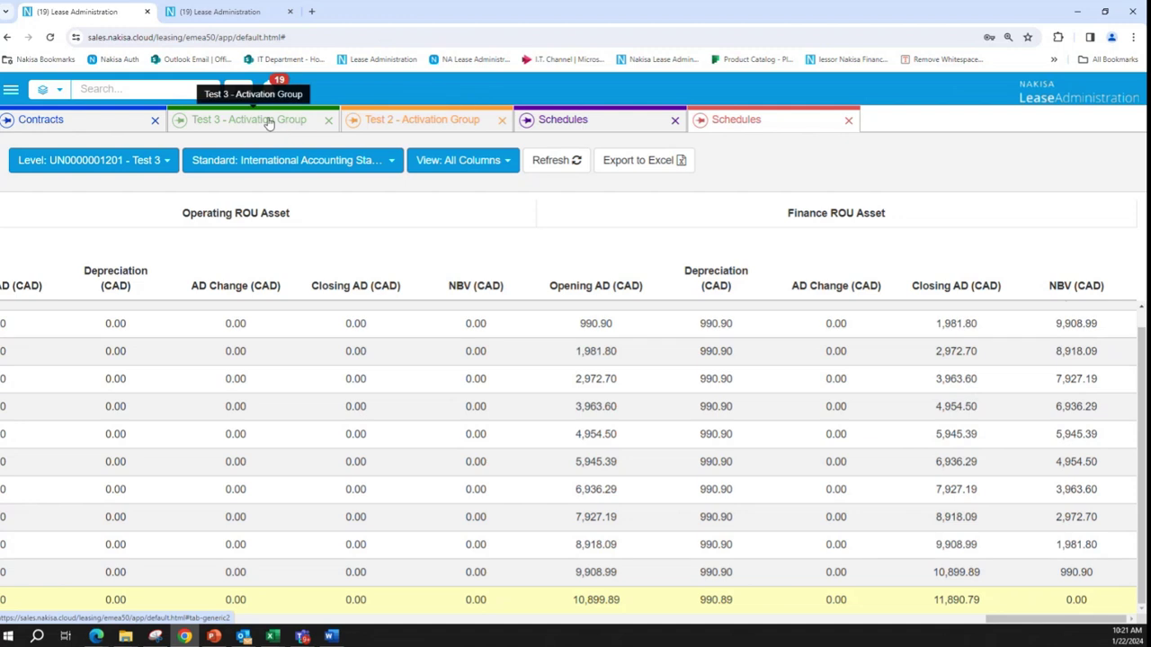
# - Rework the Test 3 activation group, mark the Purchase Option as likely to exercise, and send the group to assessment again
pyautogui.click(238, 122)
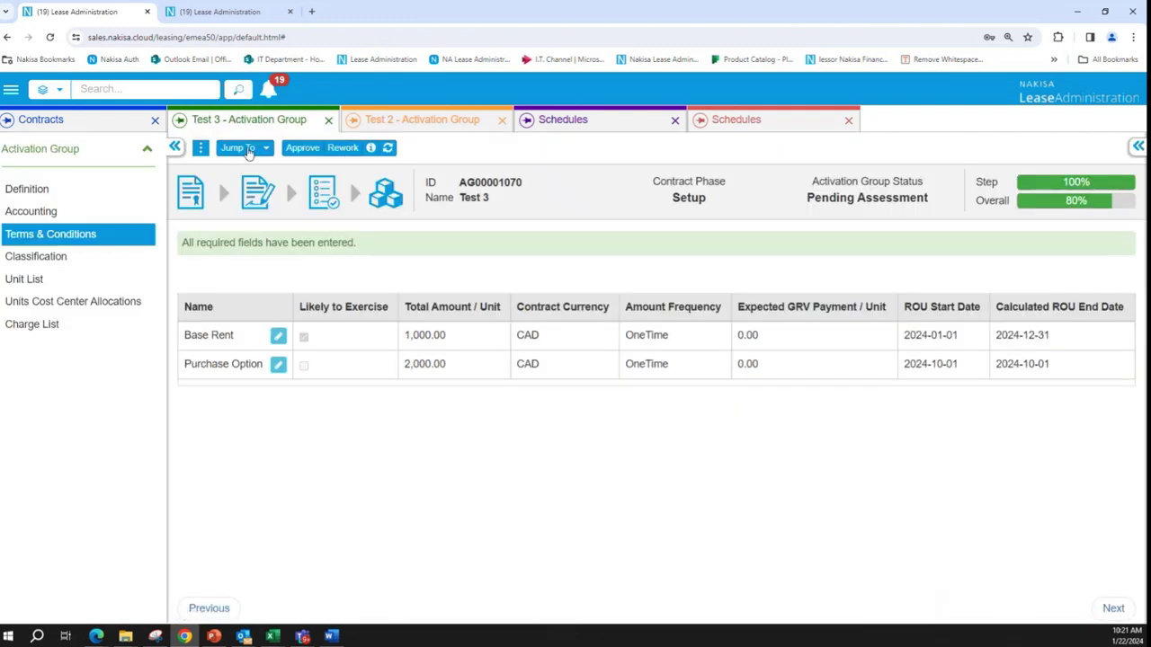
pyautogui.click(349, 152)
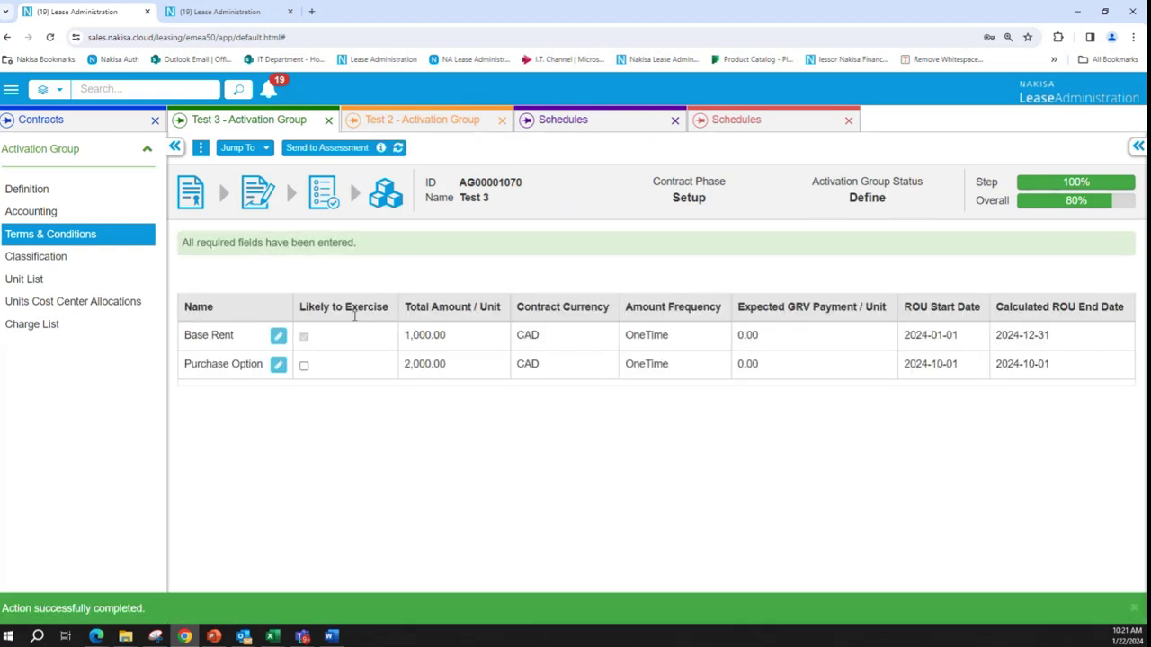
pyautogui.click(304, 367)
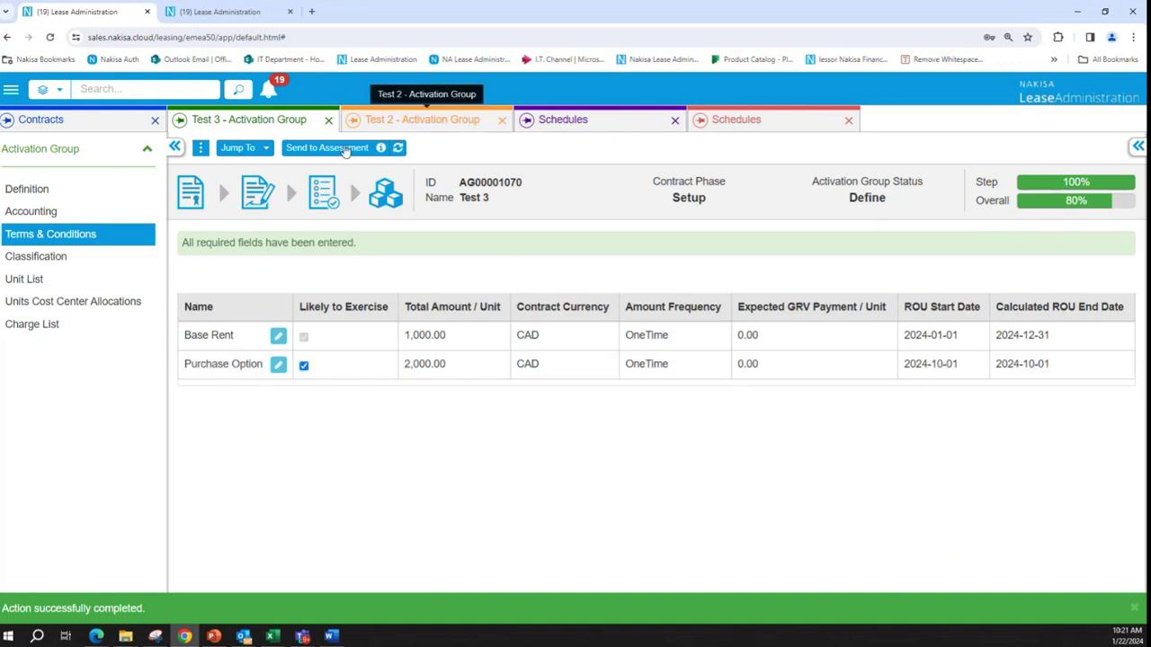
pyautogui.click(329, 149)
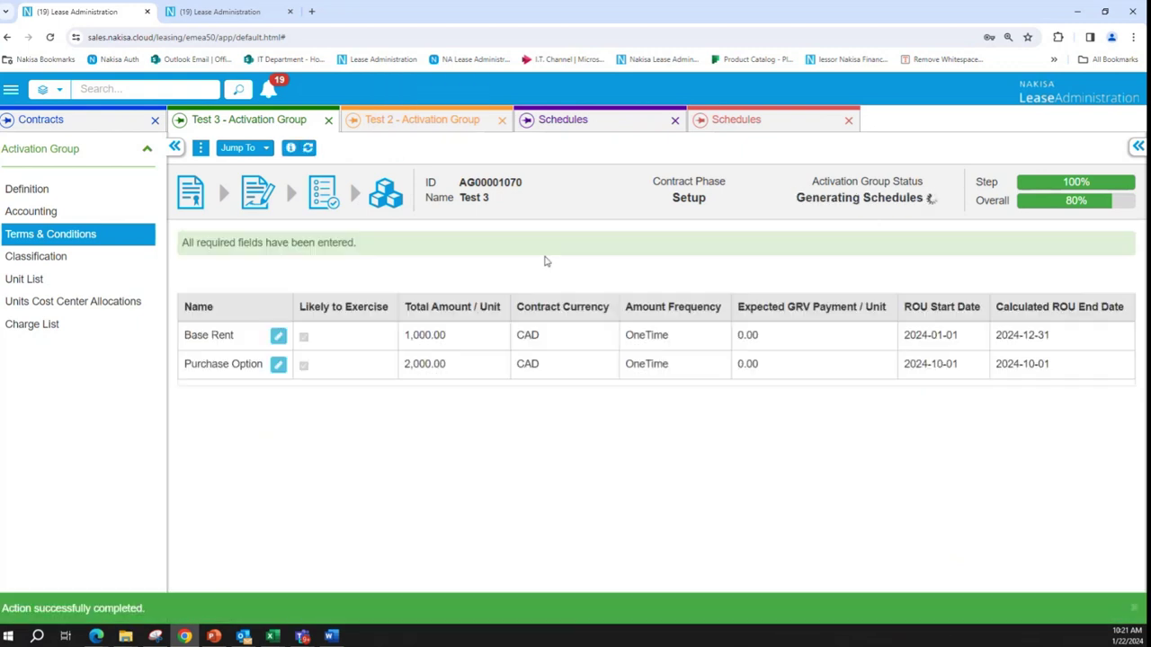
# - View the regenerated Test 3 schedules with all columns and examine the Finance ROU Asset depreciation and ending NBV with the purchase option exercised
pyautogui.click(200, 148)
pyautogui.click(260, 208)
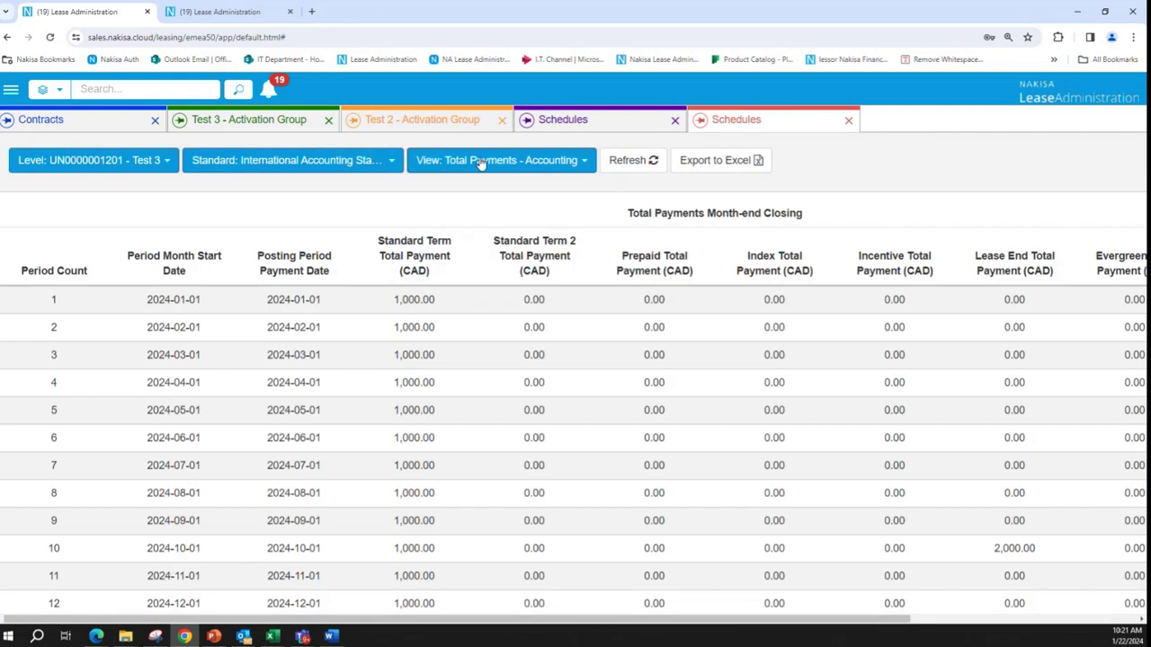
pyautogui.click(472, 160)
pyautogui.click(437, 321)
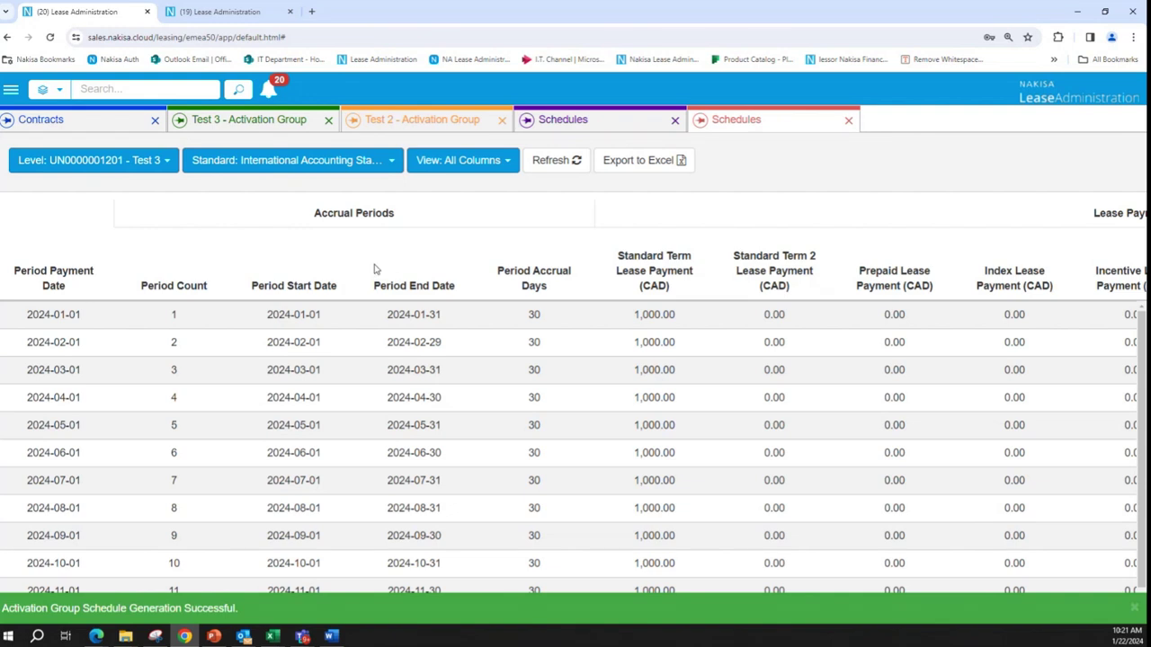
pyautogui.scroll(-1, 351, 565)
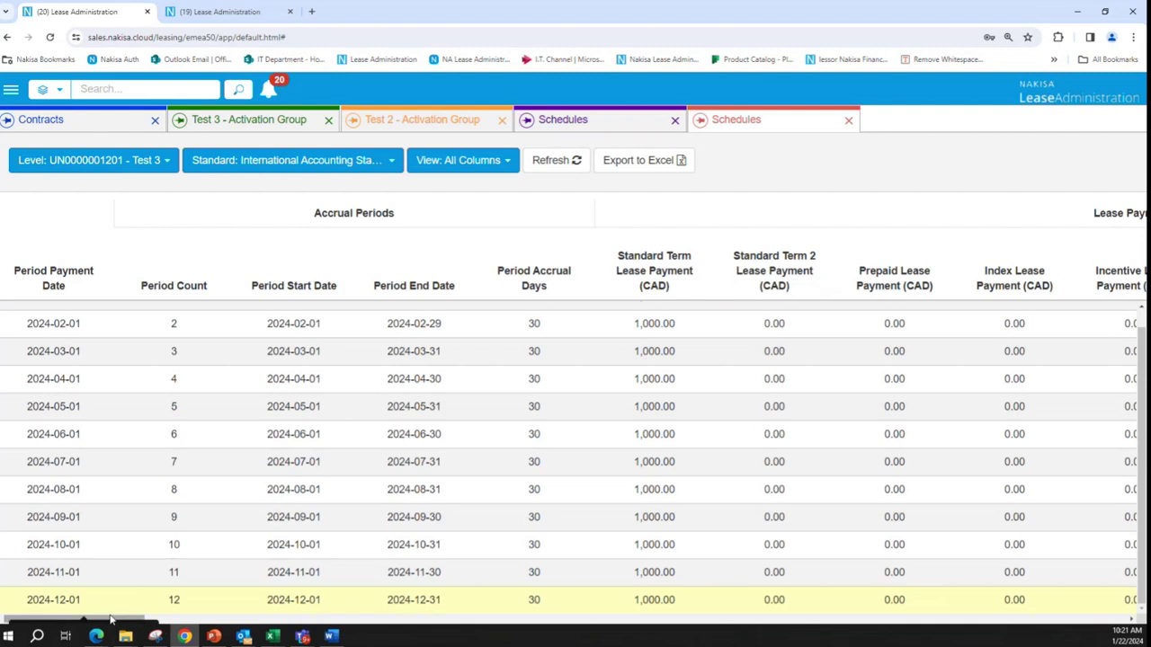
pyautogui.moveTo(113, 622); pyautogui.dragTo(1058, 620)
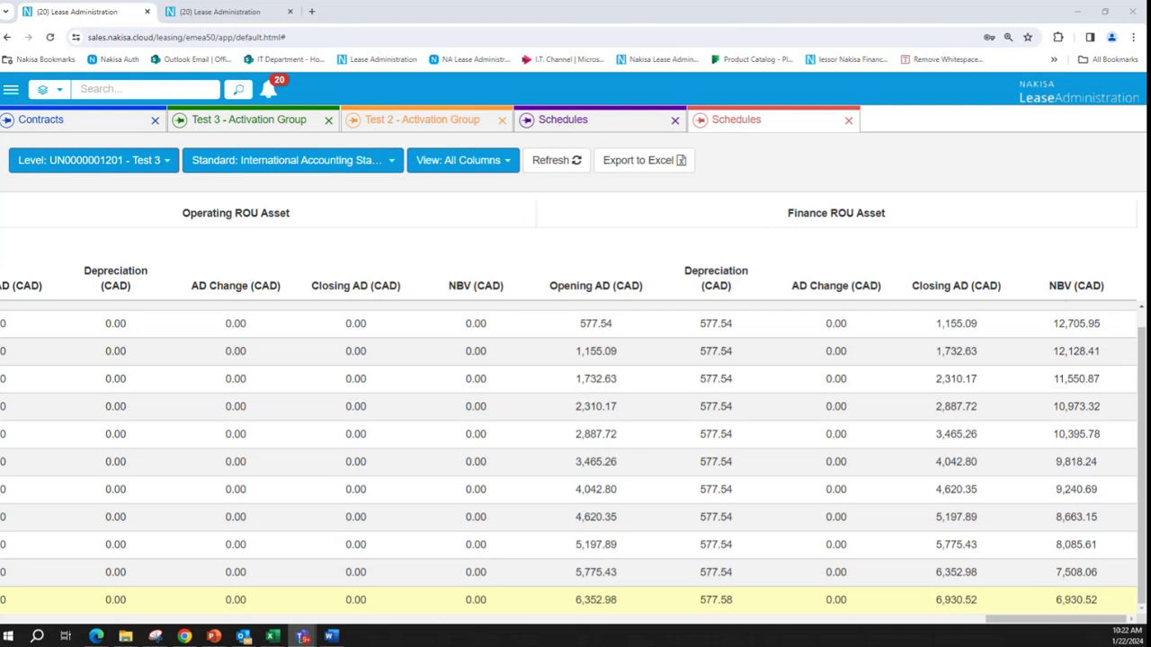
# - Switch to the PowerPoint deck and review the two Scenario 5 slides on reducing useful life from 1 June 2024
pyautogui.hotkey('alt', 'Tab')
pyautogui.hotkey('alt', 'Tab')
pyautogui.scroll(-2, 79, 360)
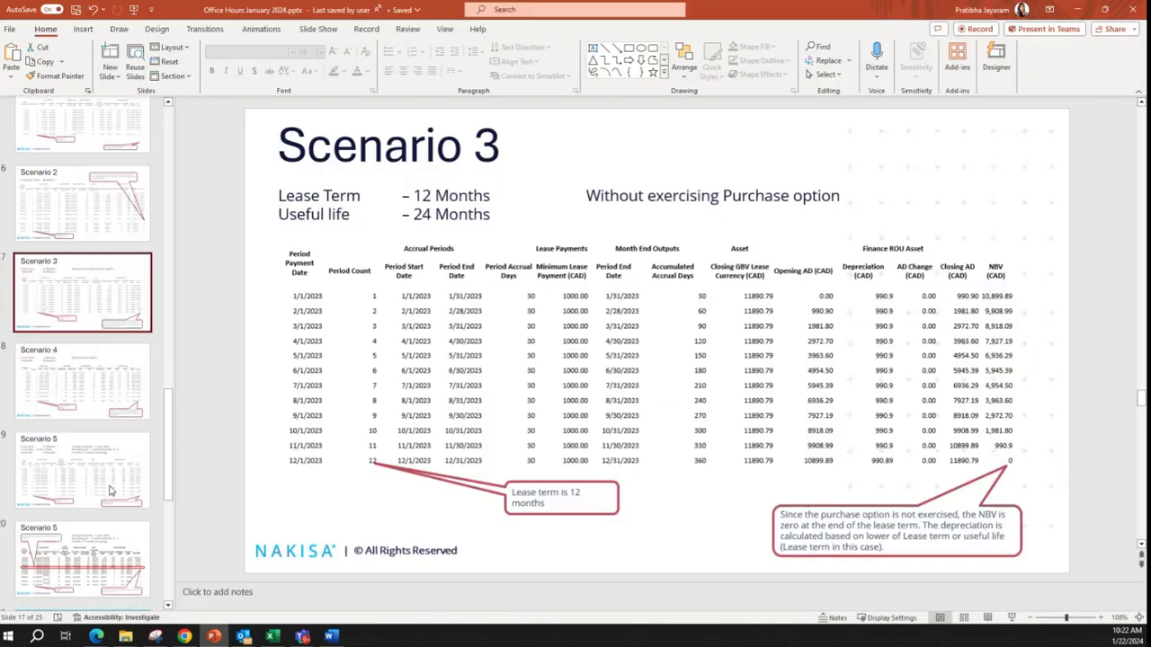
pyautogui.click(87, 376)
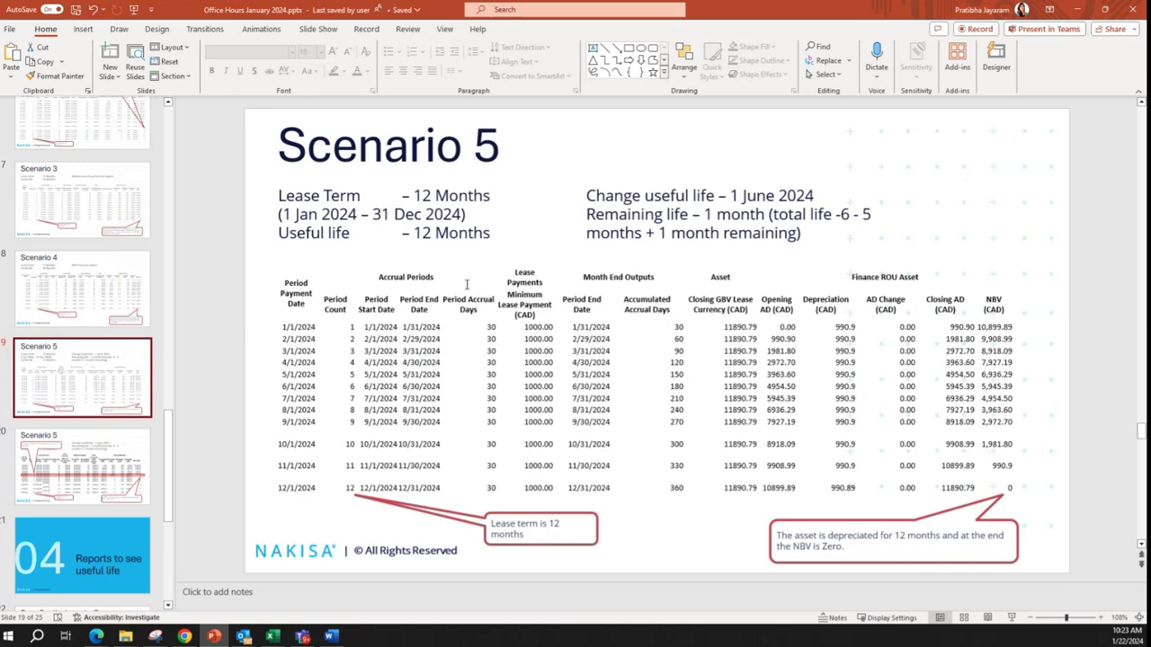
pyautogui.press('Down')
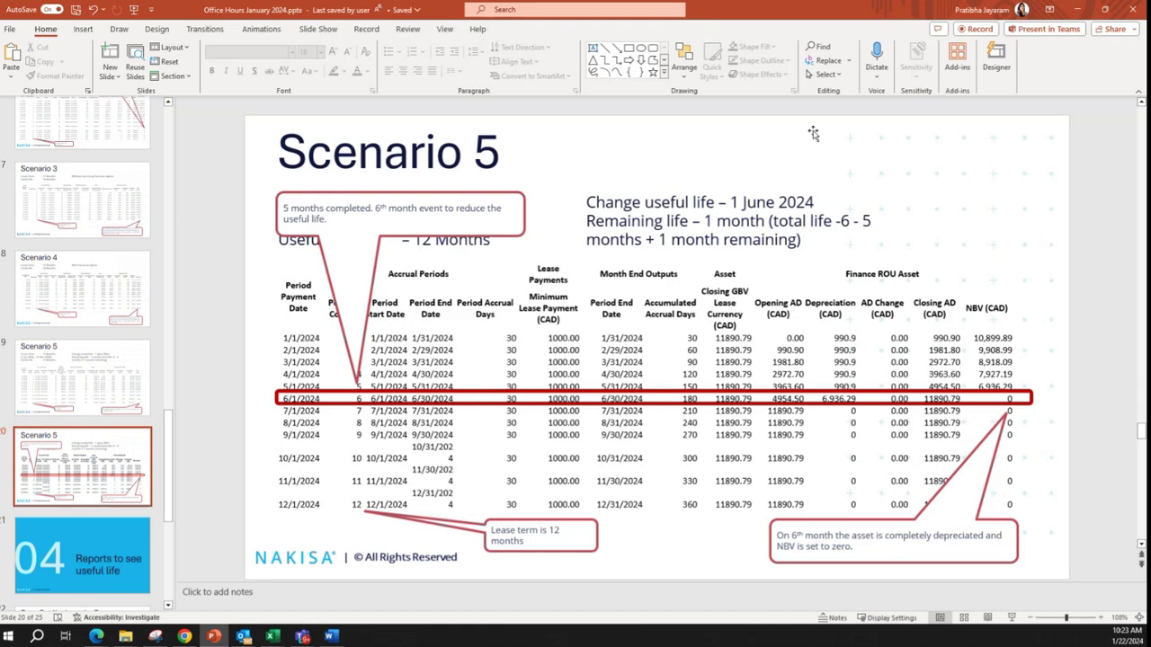
# - Switch back to Lease Administration and go from the Test 3 activation group to its parent contract
pyautogui.press('alt')
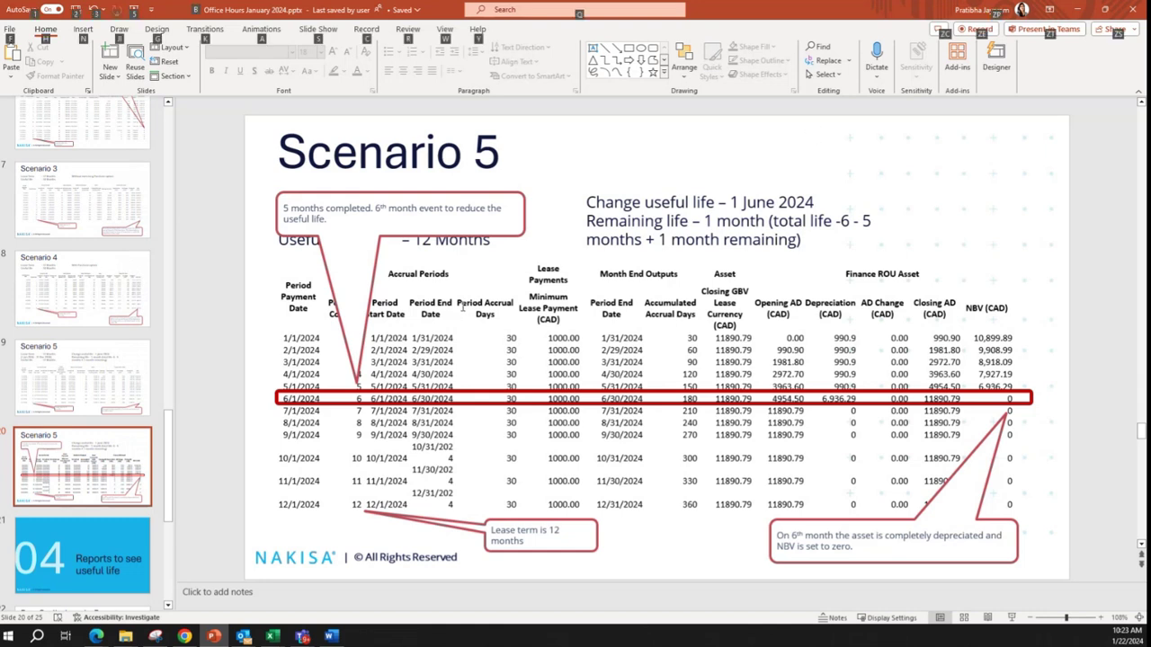
pyautogui.press('alt')
pyautogui.hotkey('alt', 'Tab')
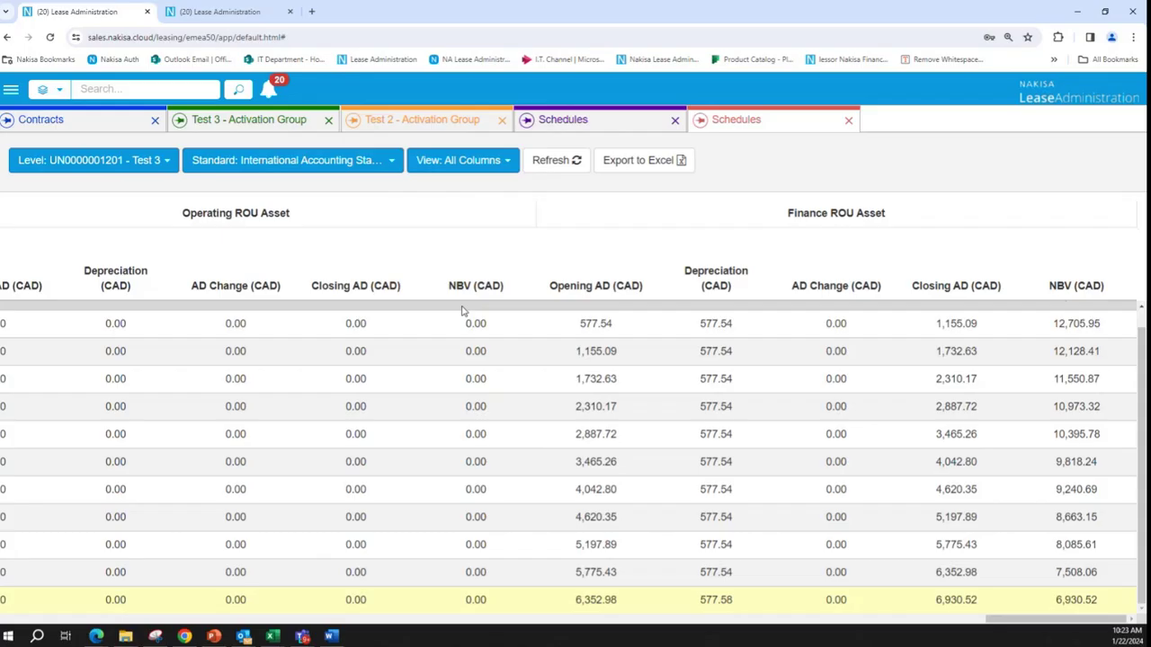
pyautogui.click(216, 117)
pyautogui.click(201, 148)
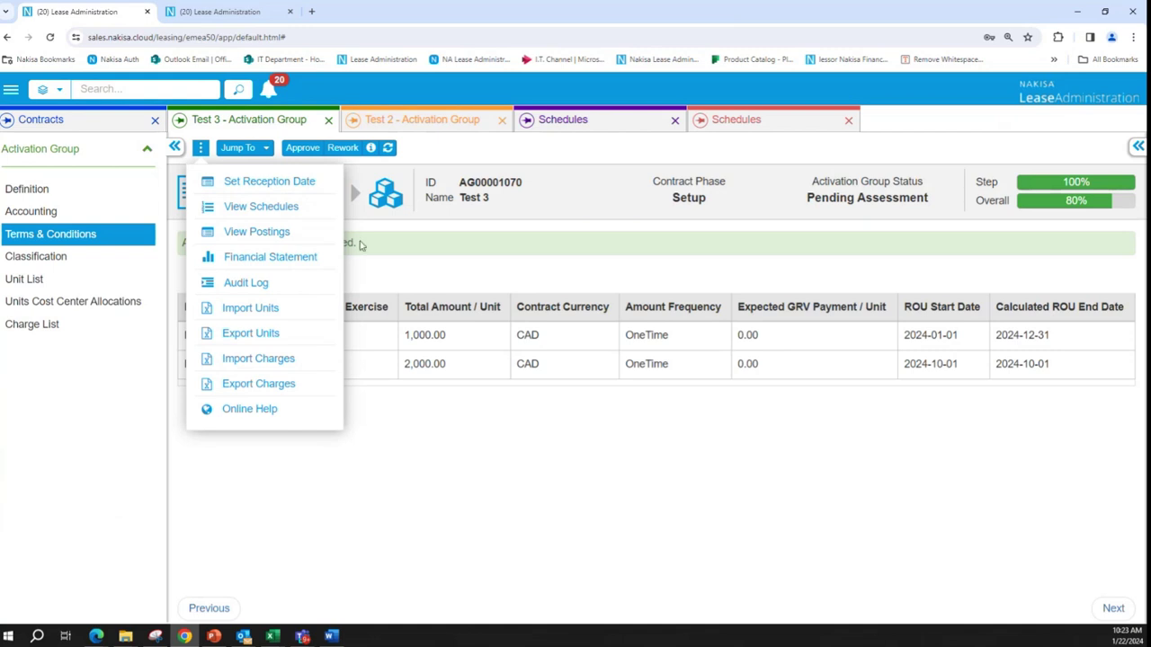
pyautogui.click(306, 187)
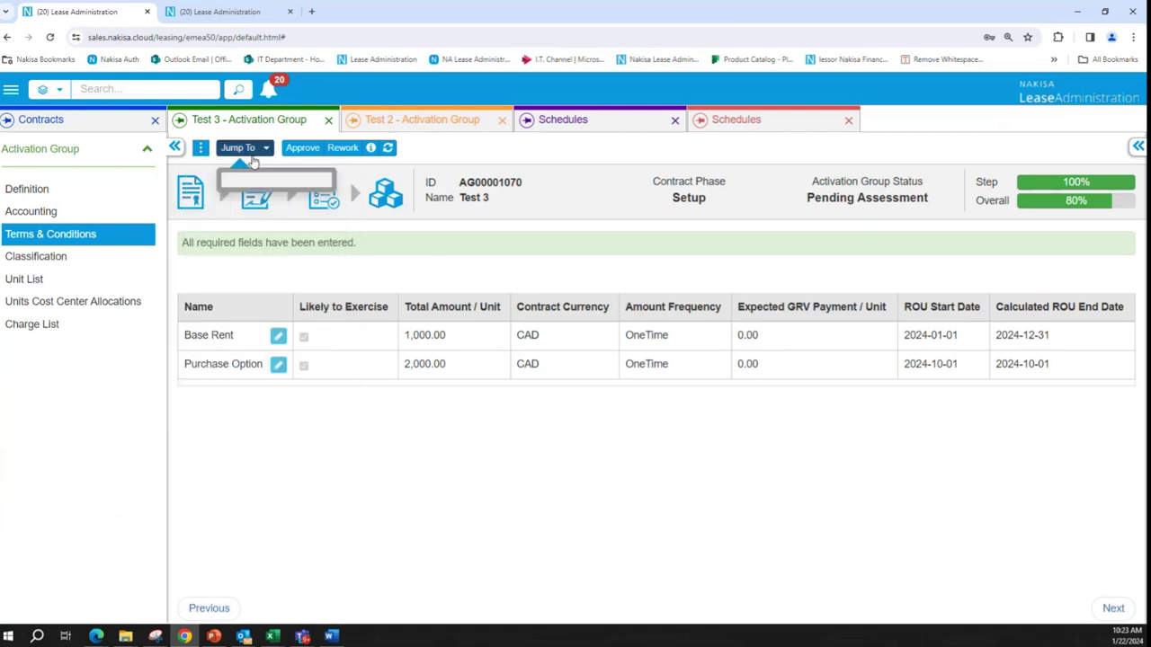
pyautogui.click(240, 148)
pyautogui.click(297, 204)
# - Copy the Test 3 contract under the name Test 5, including its lease component
pyautogui.click(201, 148)
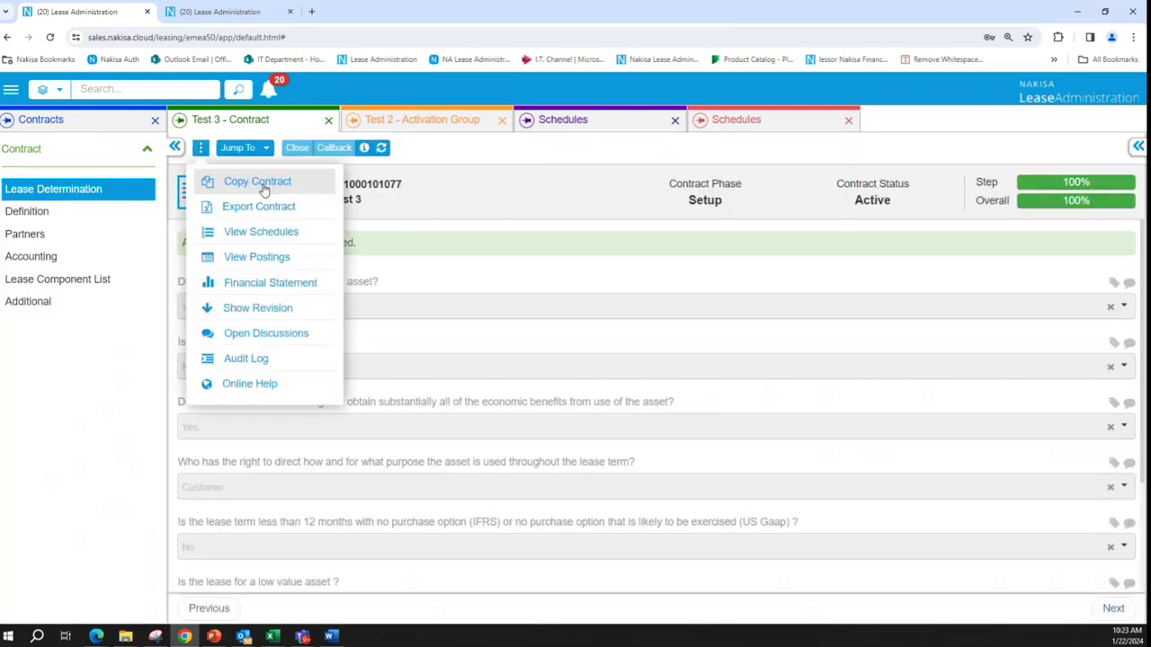
pyautogui.click(259, 187)
pyautogui.click(579, 203)
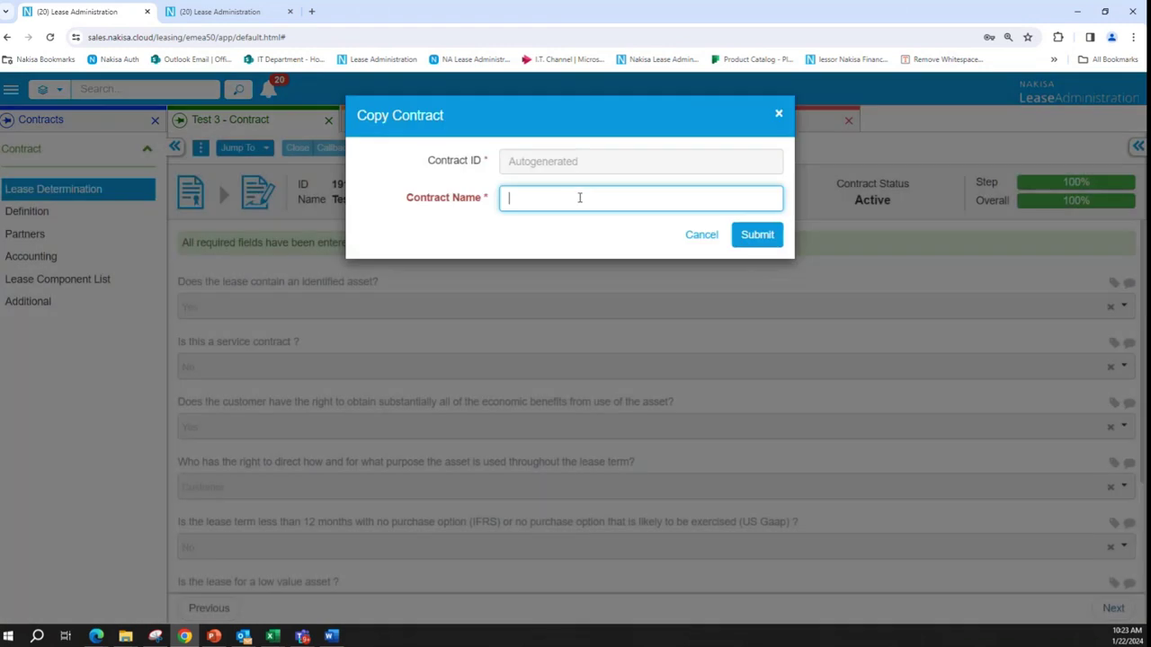
pyautogui.write('Test ')
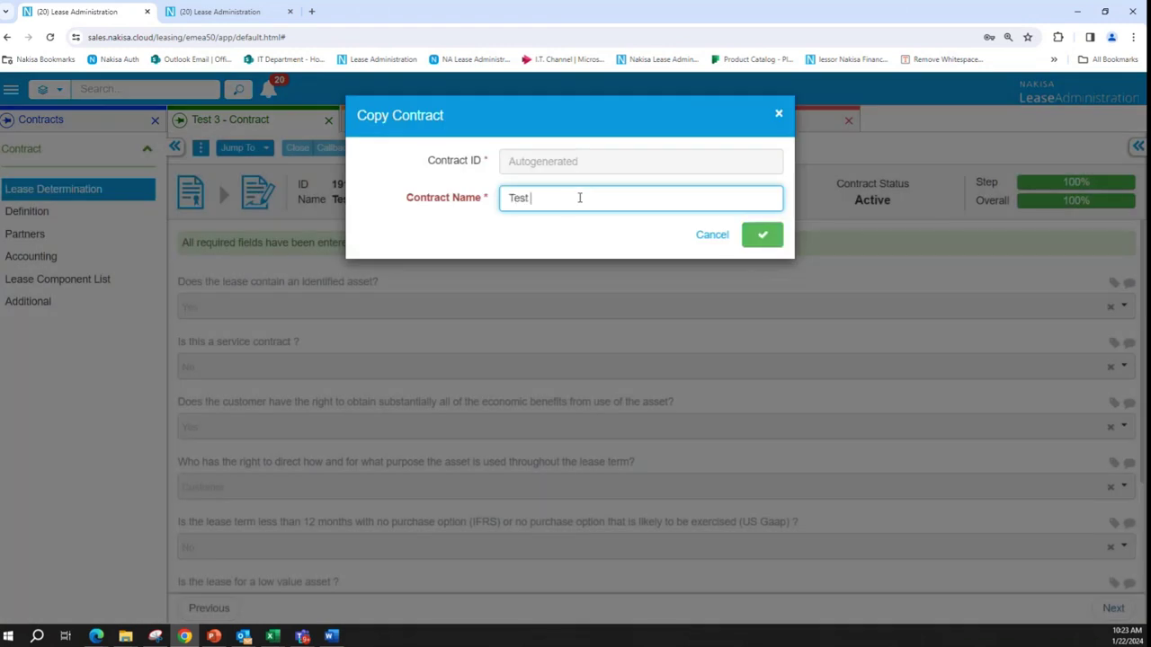
pyautogui.write('5')
pyautogui.click(757, 236)
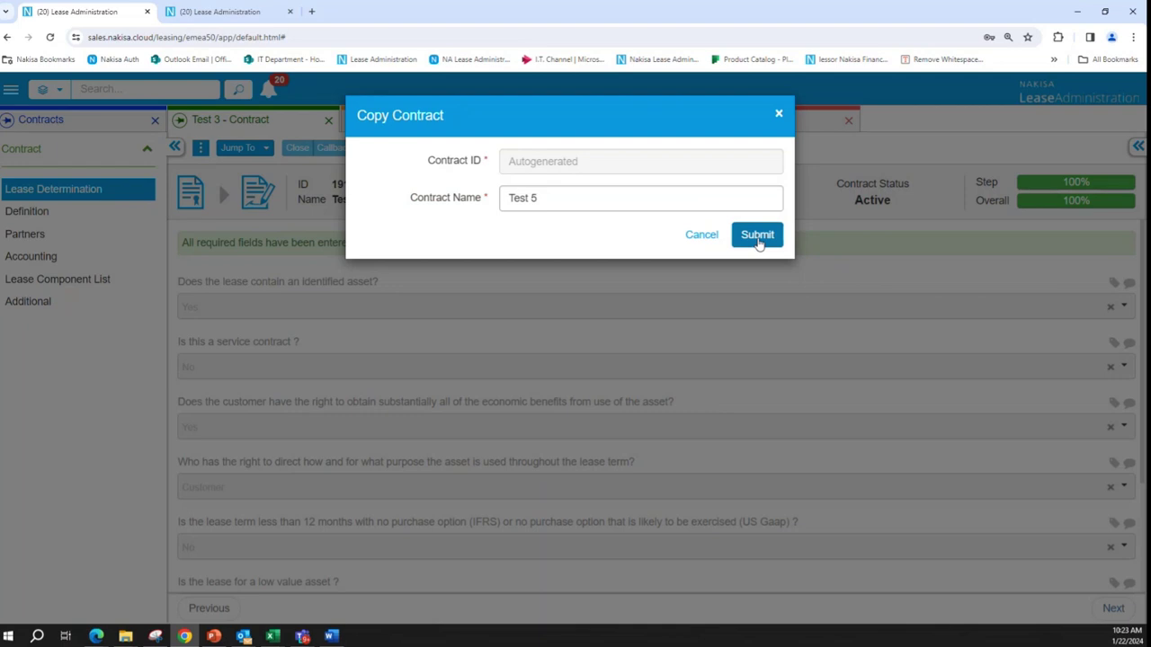
pyautogui.click(757, 238)
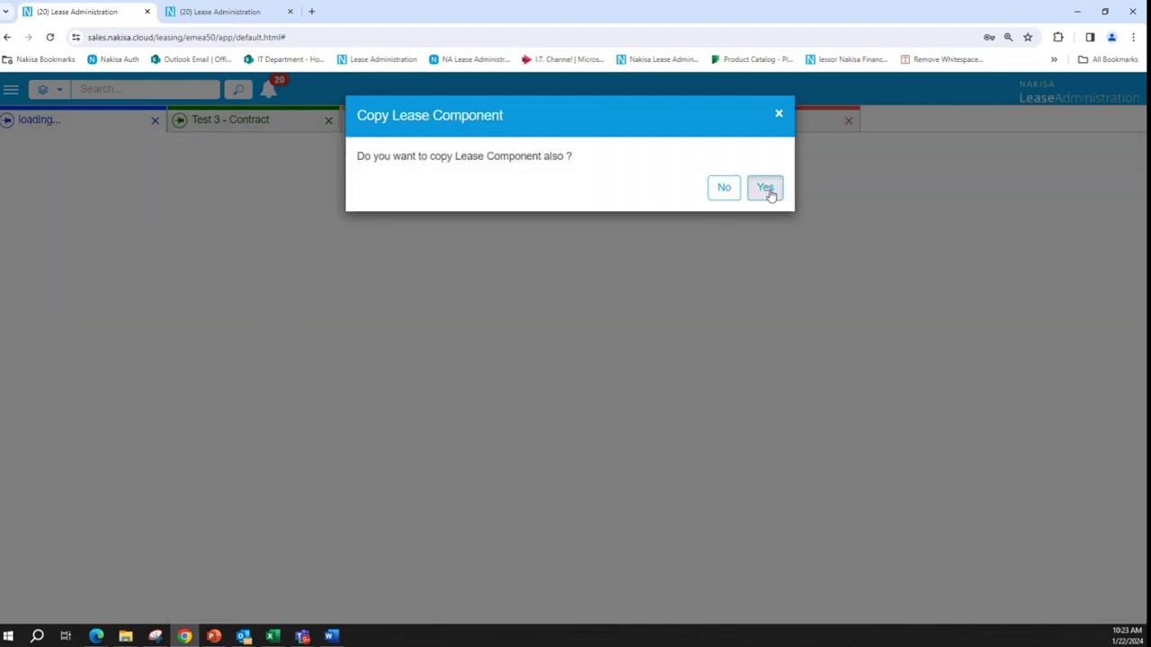
pyautogui.click(765, 188)
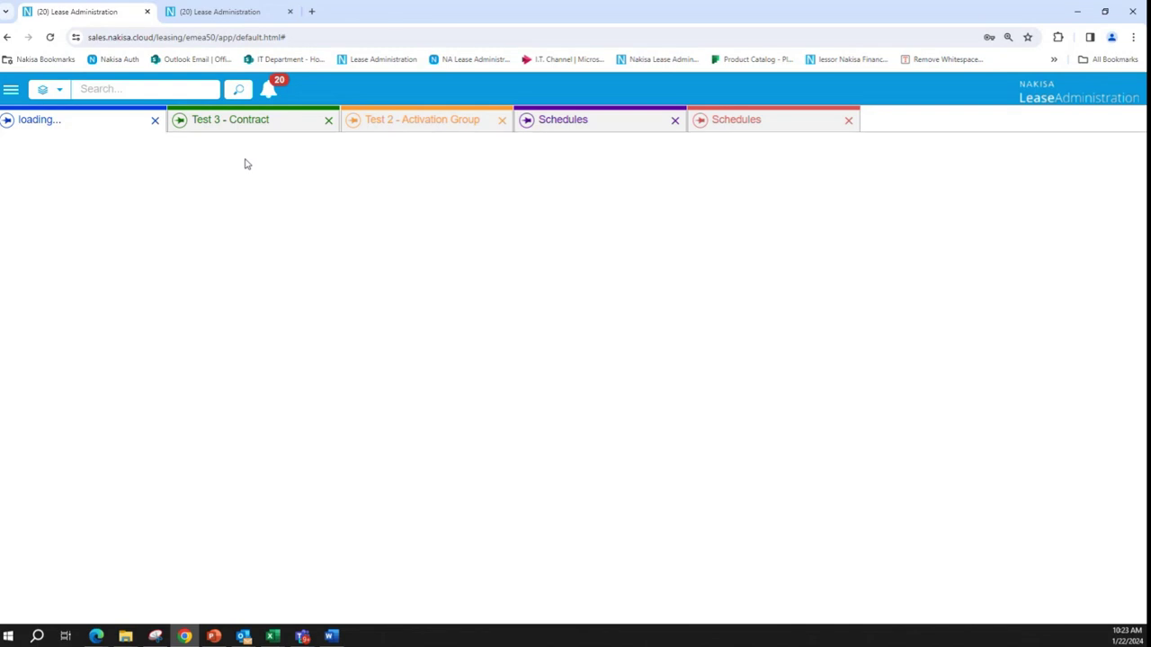
# - Open the lease component of the Test 5 contract and set its useful life to 12 months
pyautogui.click(388, 236)
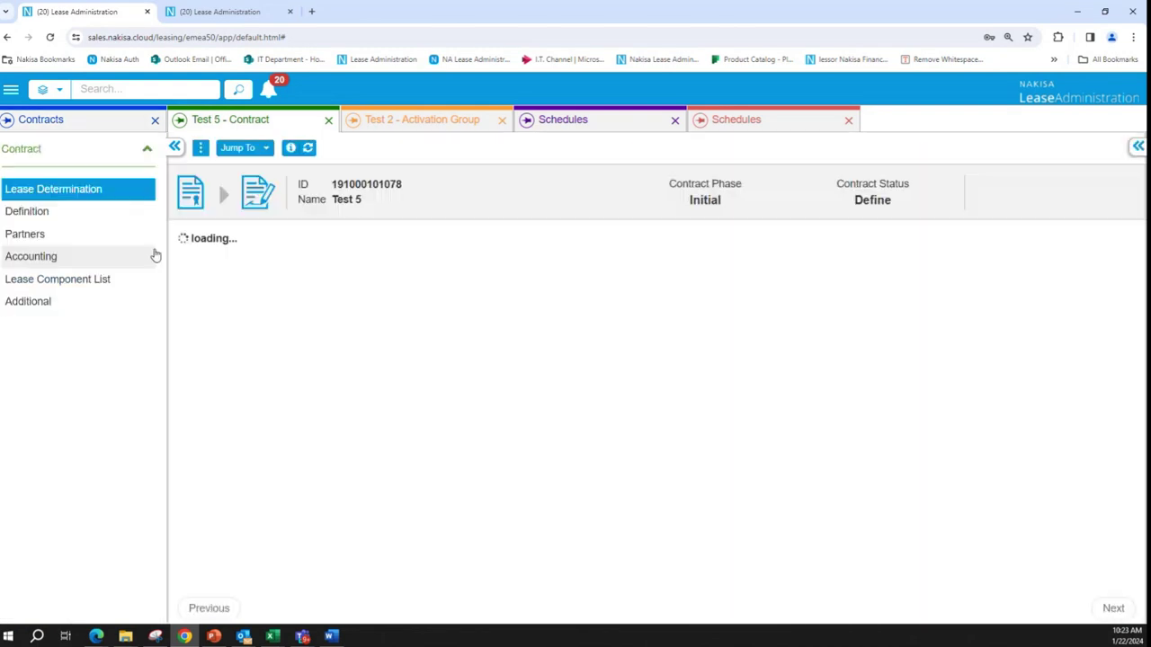
pyautogui.click(237, 147)
pyautogui.click(224, 231)
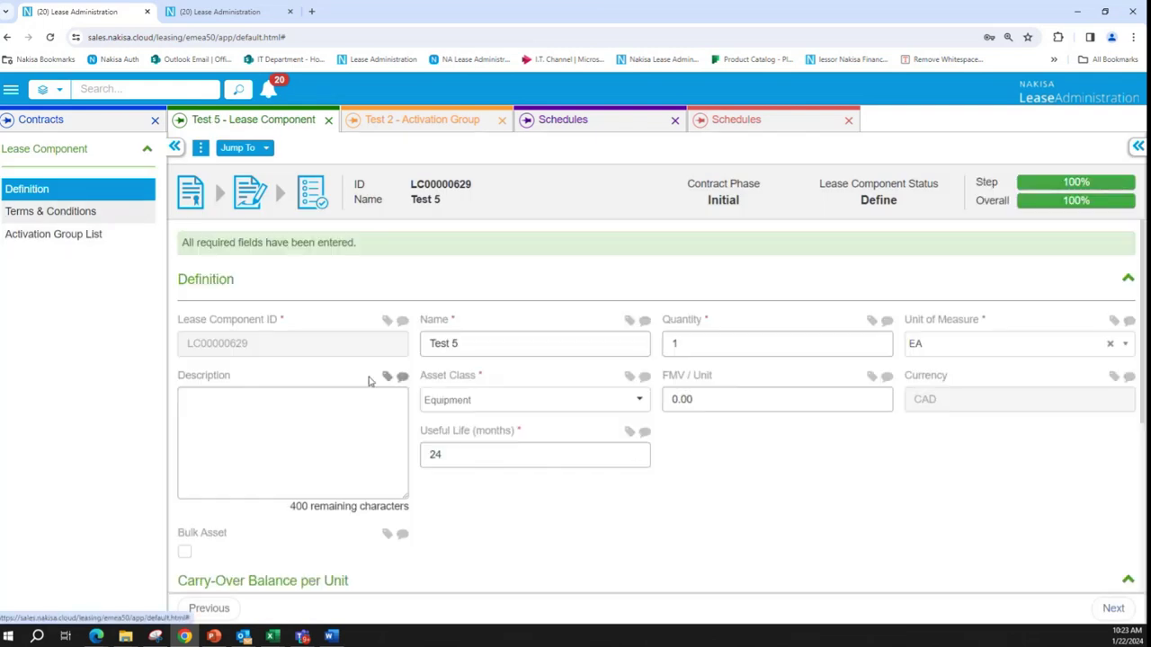
pyautogui.doubleClick(427, 454)
pyautogui.write('12')
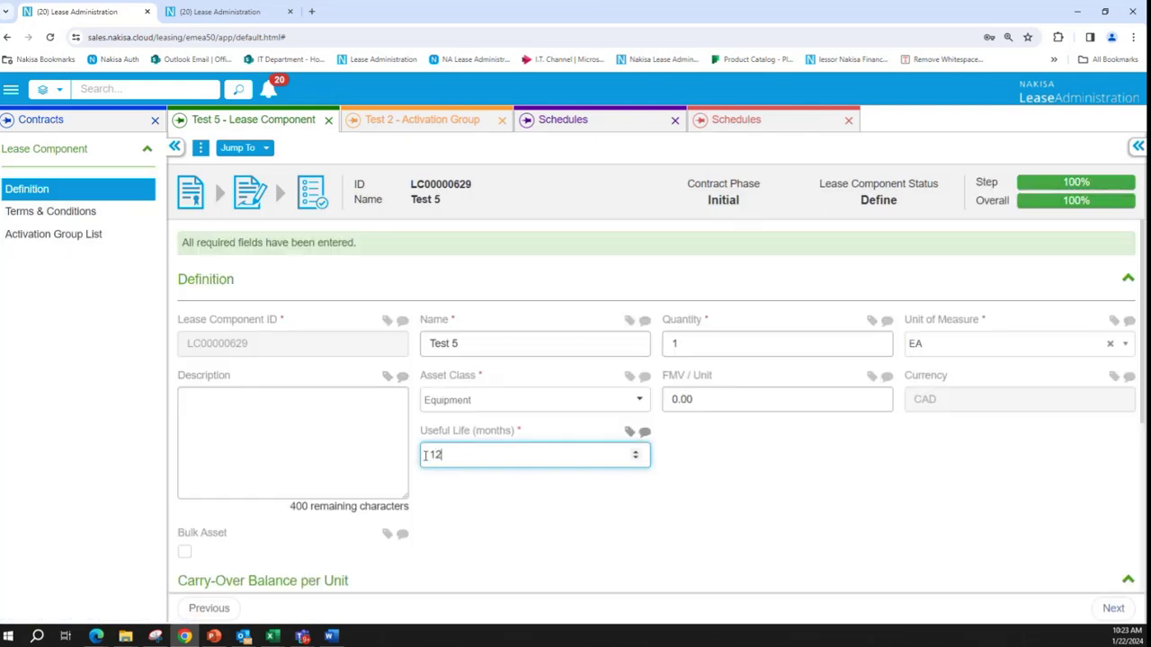
pyautogui.click(566, 517)
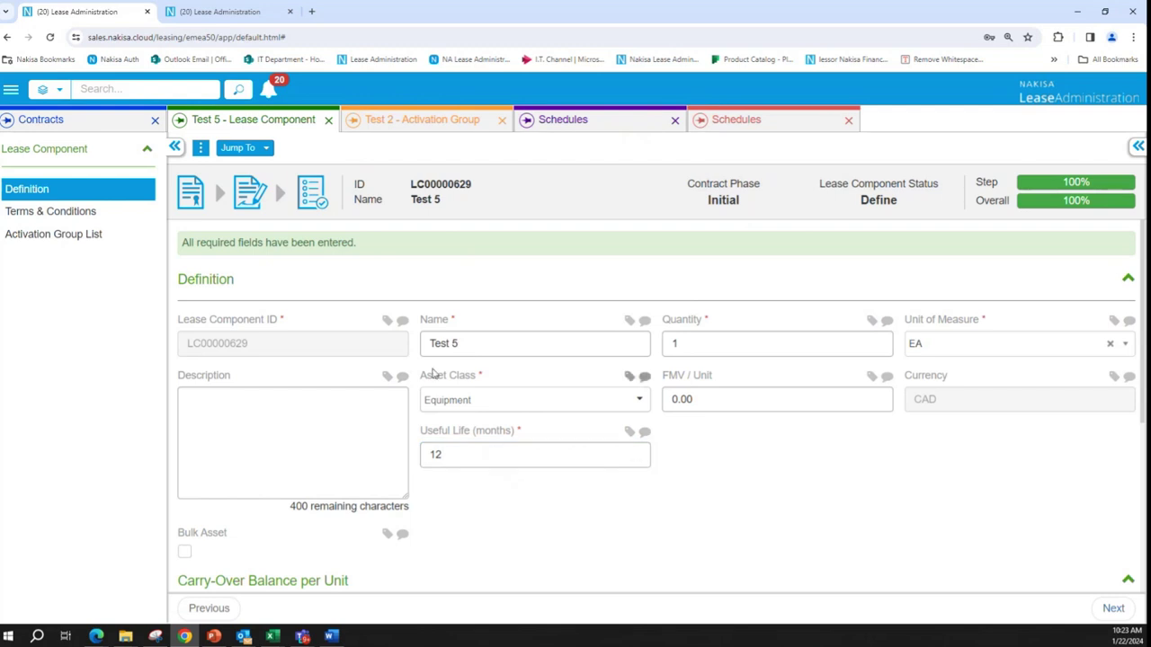
# - Delete the Purchase Option term from the Test 5 lease component's terms and conditions
pyautogui.click(81, 216)
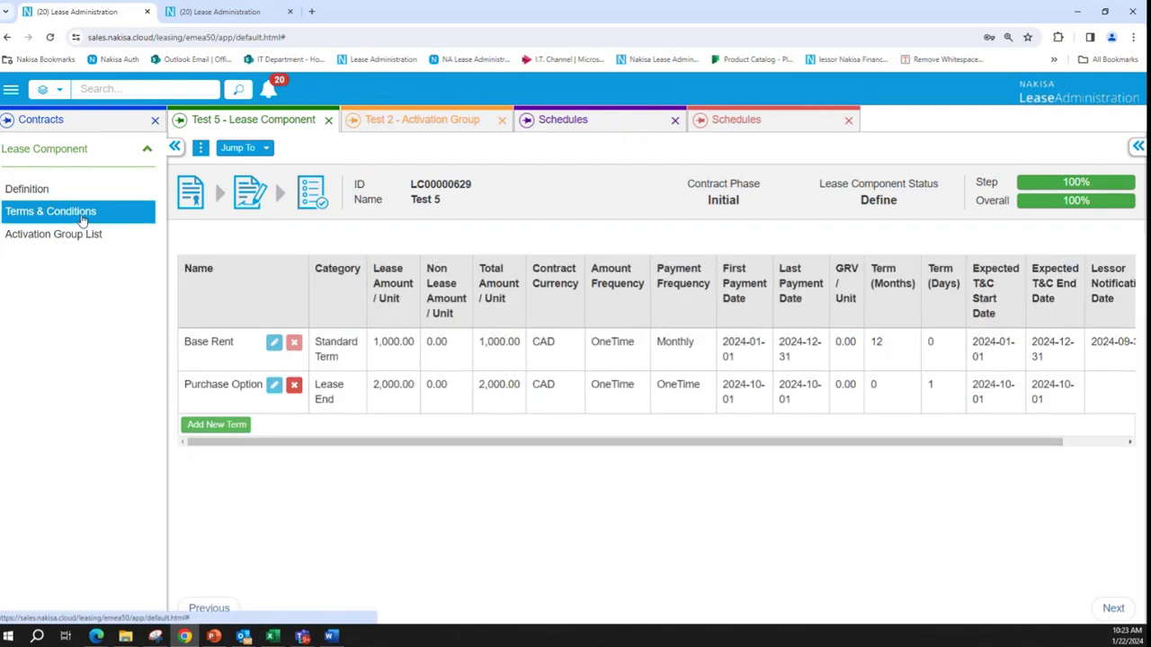
pyautogui.click(294, 384)
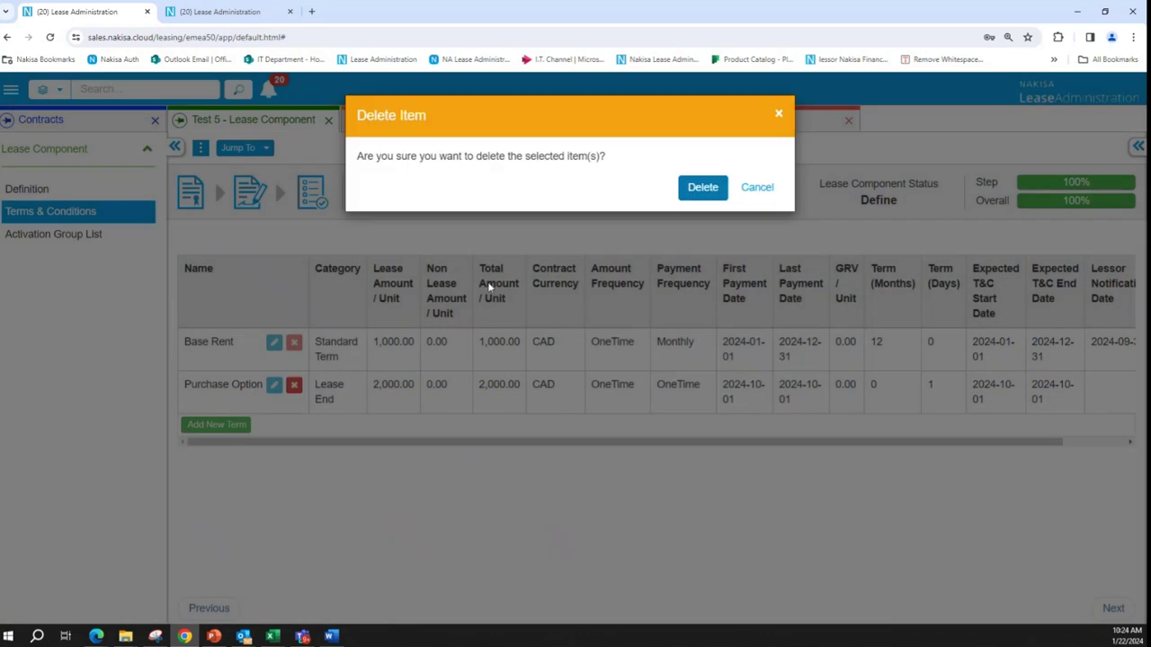
pyautogui.click(698, 188)
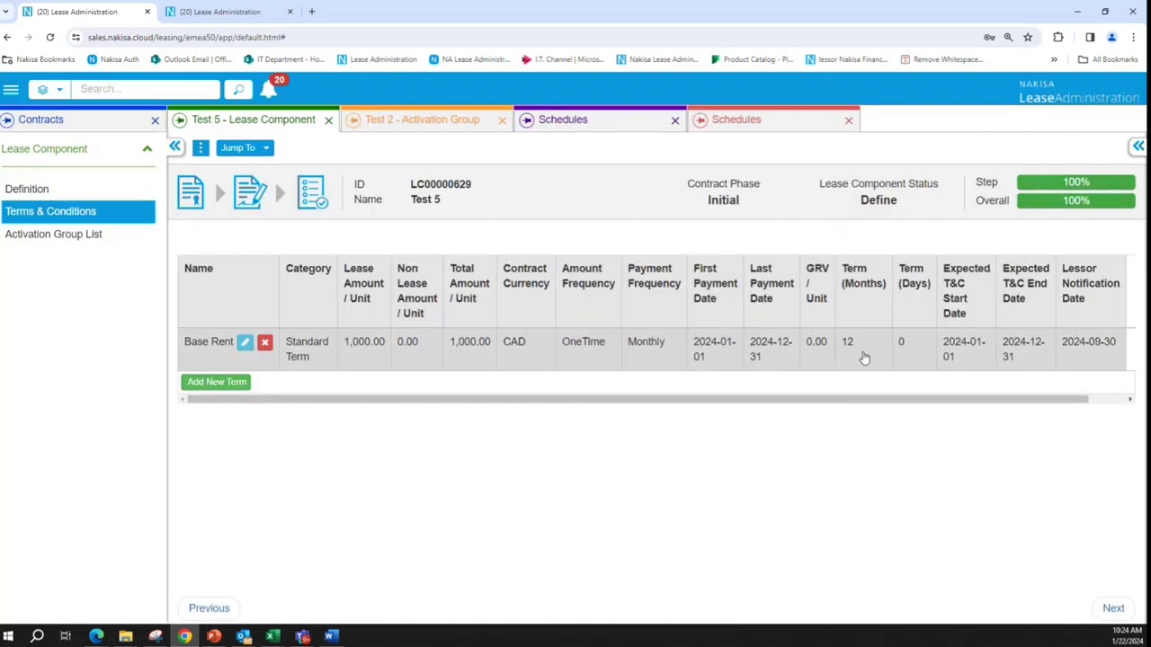
# - Return to the Test 5 contract and activate it
pyautogui.click(244, 148)
pyautogui.click(287, 201)
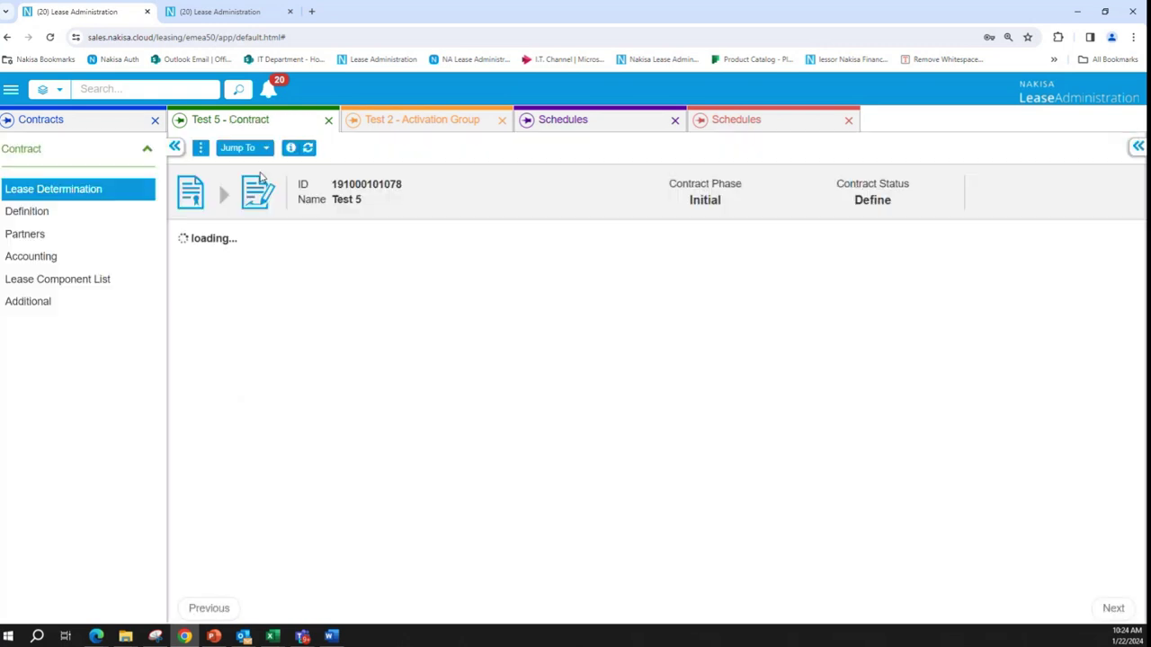
pyautogui.click(303, 148)
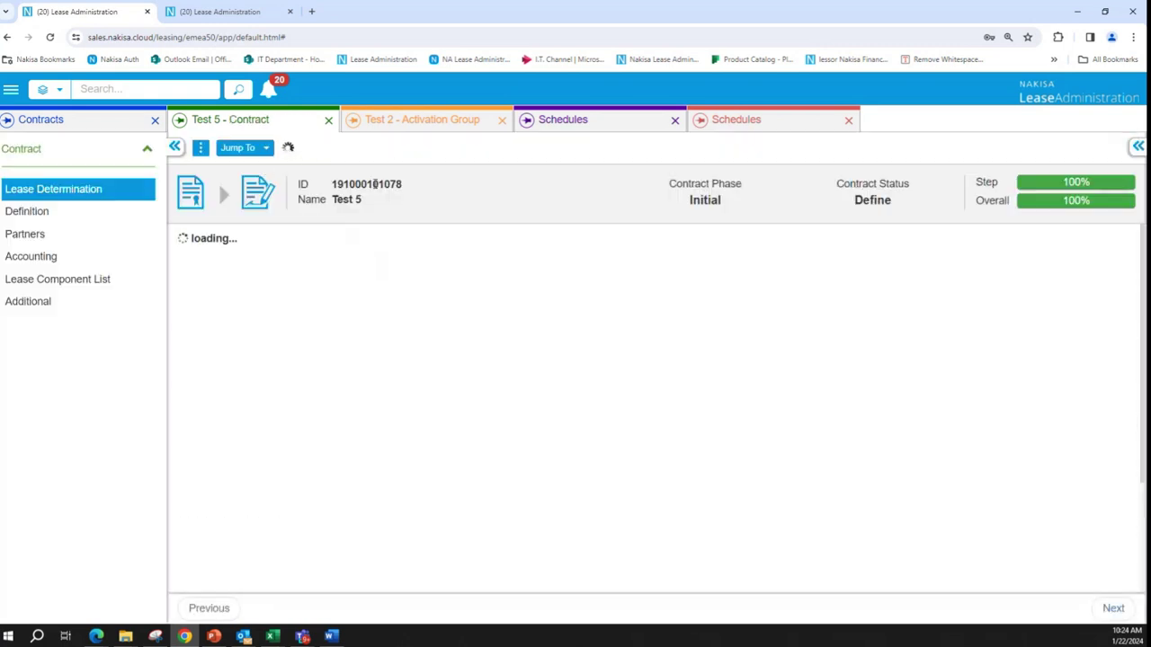
pyautogui.click(297, 150)
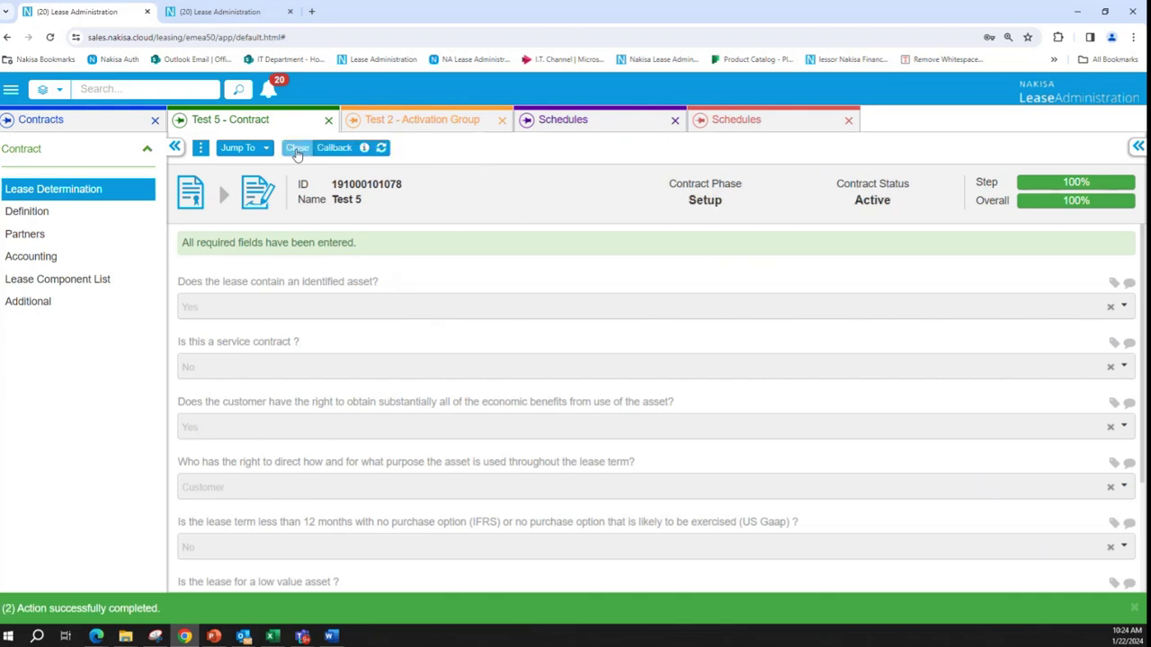
# - Open the Test 5 activation group, send it to assessment and approve it
pyautogui.click(266, 150)
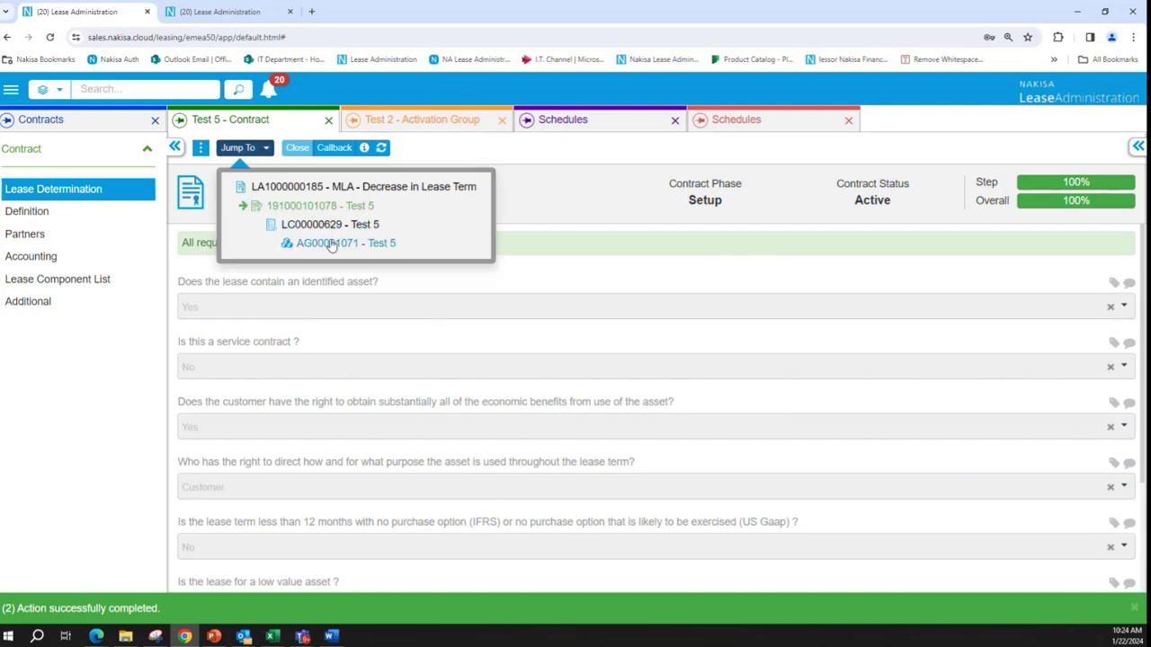
pyautogui.click(331, 244)
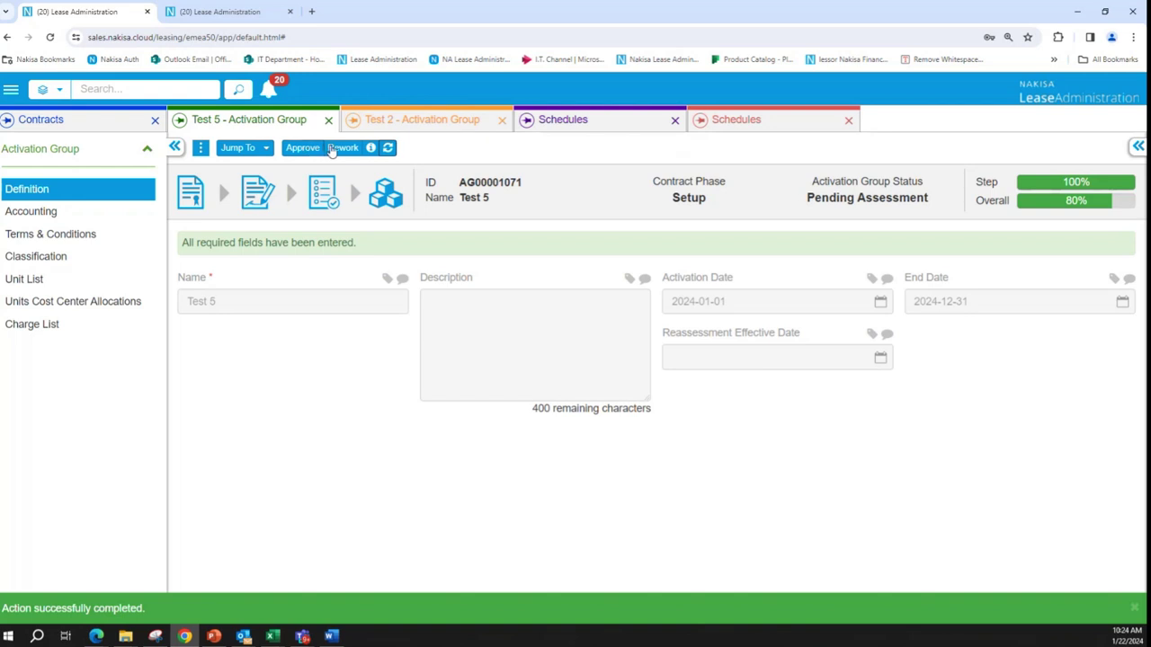
pyautogui.click(305, 147)
# - Set the GAAP classification of the Test 5 activation group to Finance and confirm the classification
pyautogui.click(64, 260)
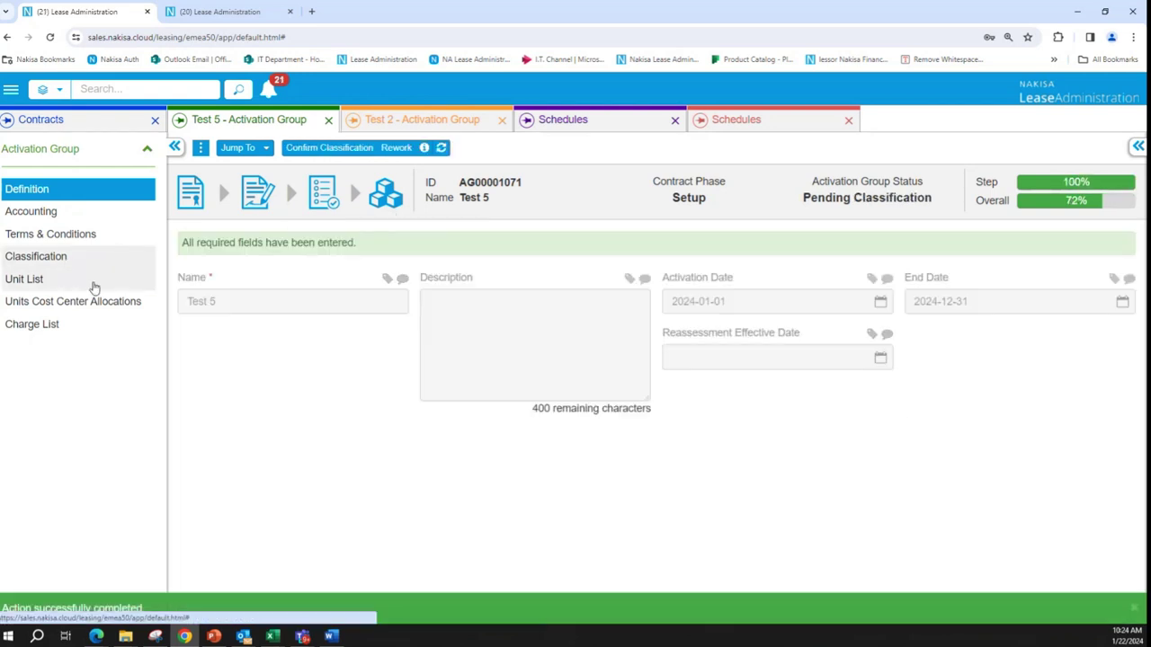
pyautogui.click(76, 259)
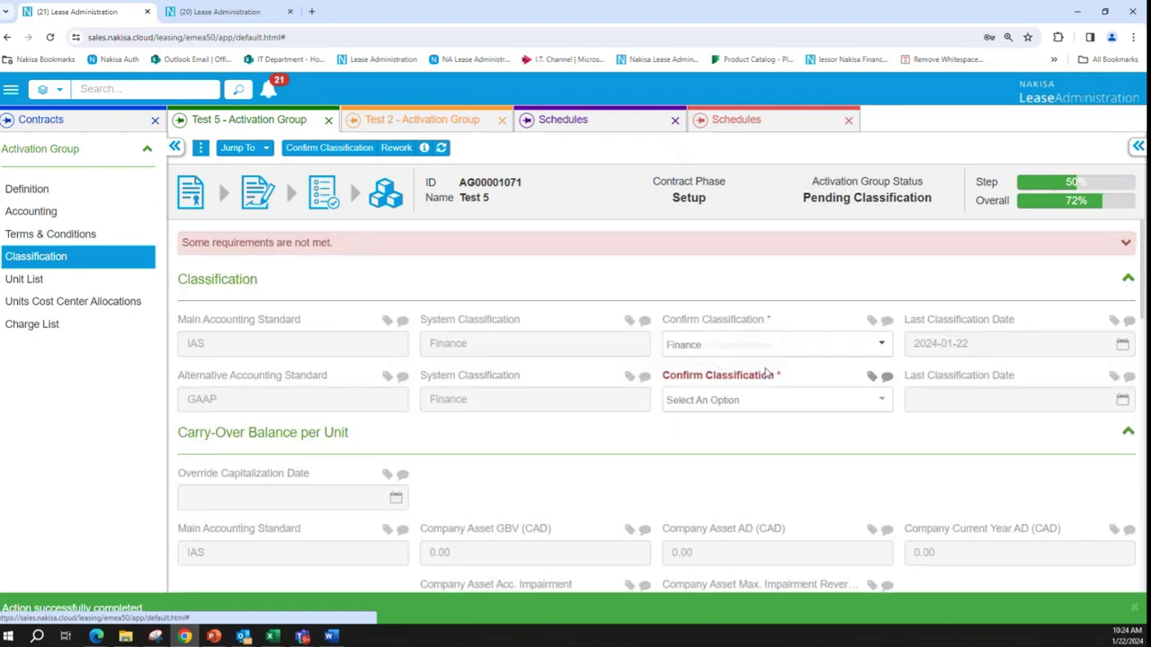
pyautogui.click(735, 405)
pyautogui.click(727, 428)
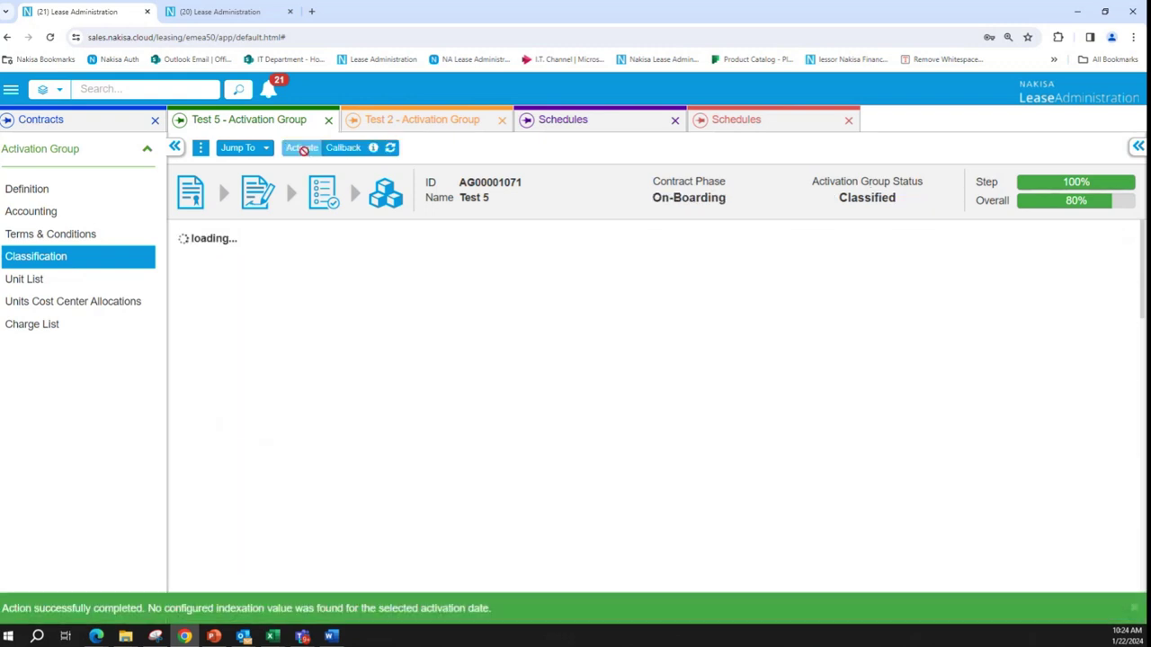
# - Set the reception date of the Test 5 activation group to 2024-01-01
pyautogui.click(201, 147)
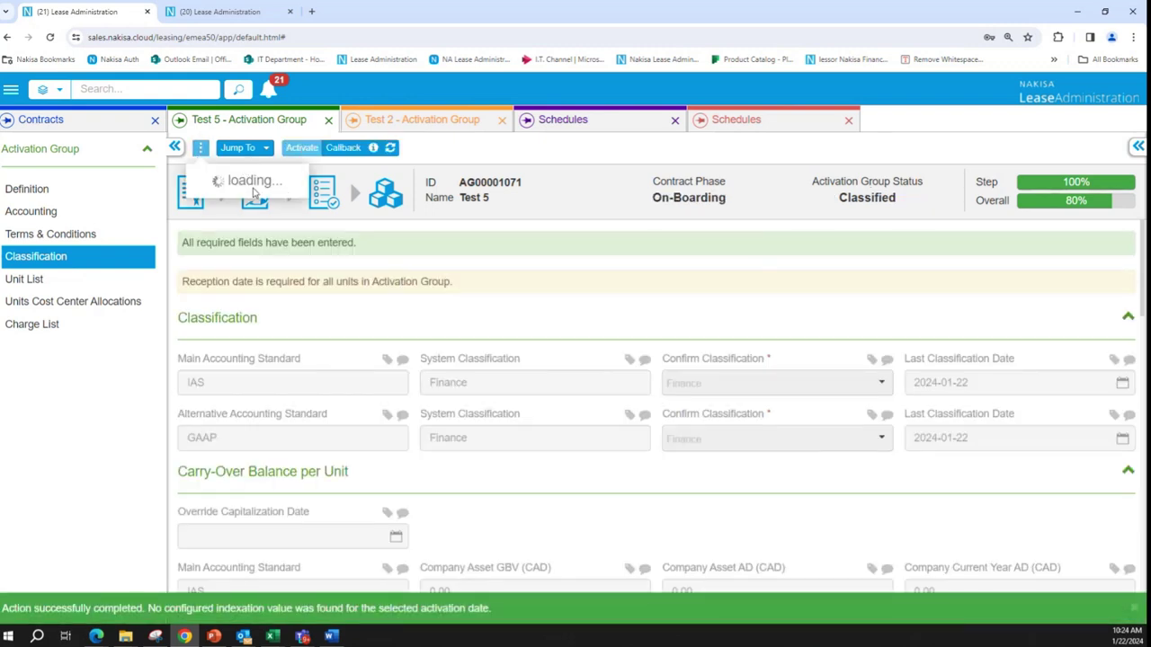
pyautogui.click(256, 193)
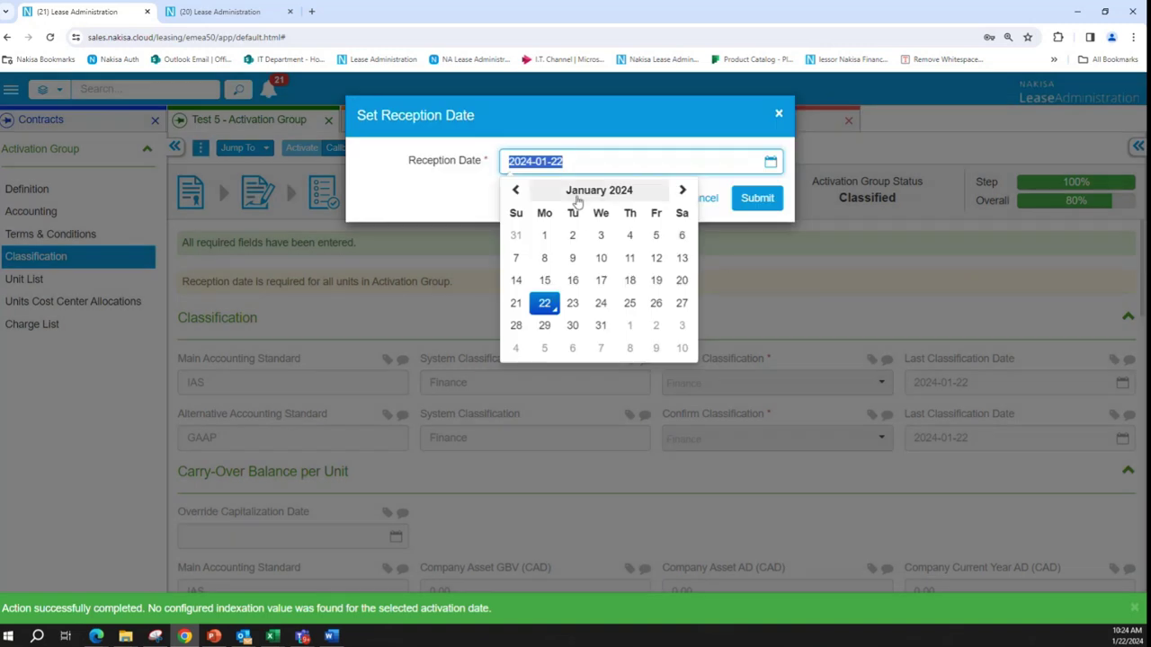
pyautogui.click(544, 234)
pyautogui.click(766, 202)
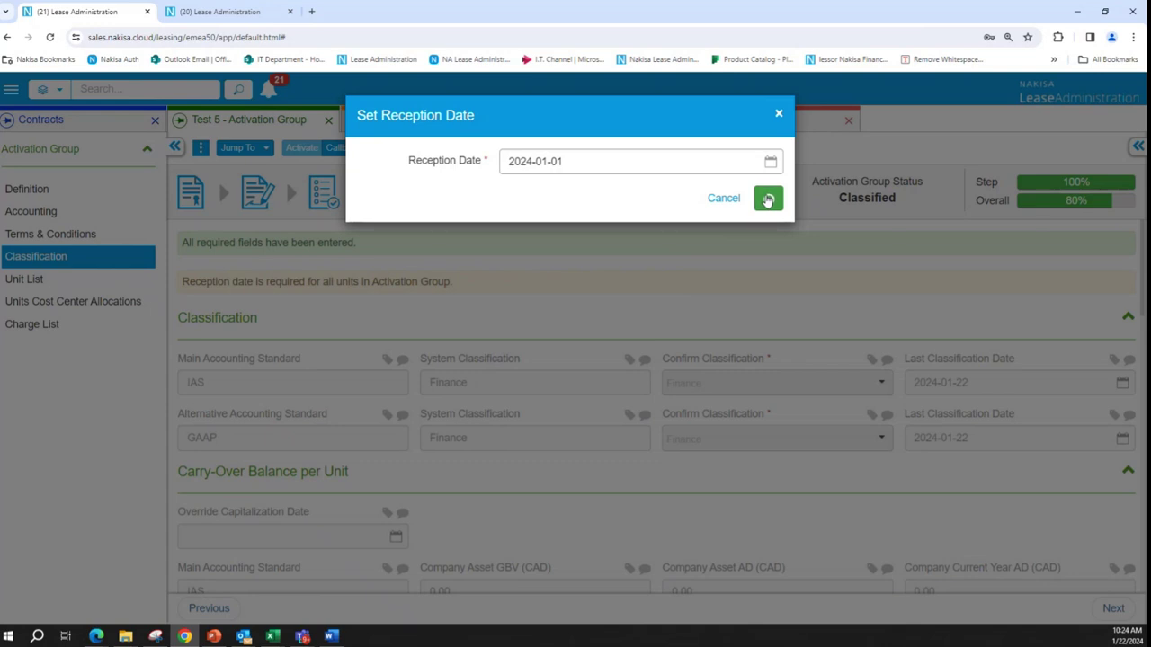
pyautogui.click(764, 199)
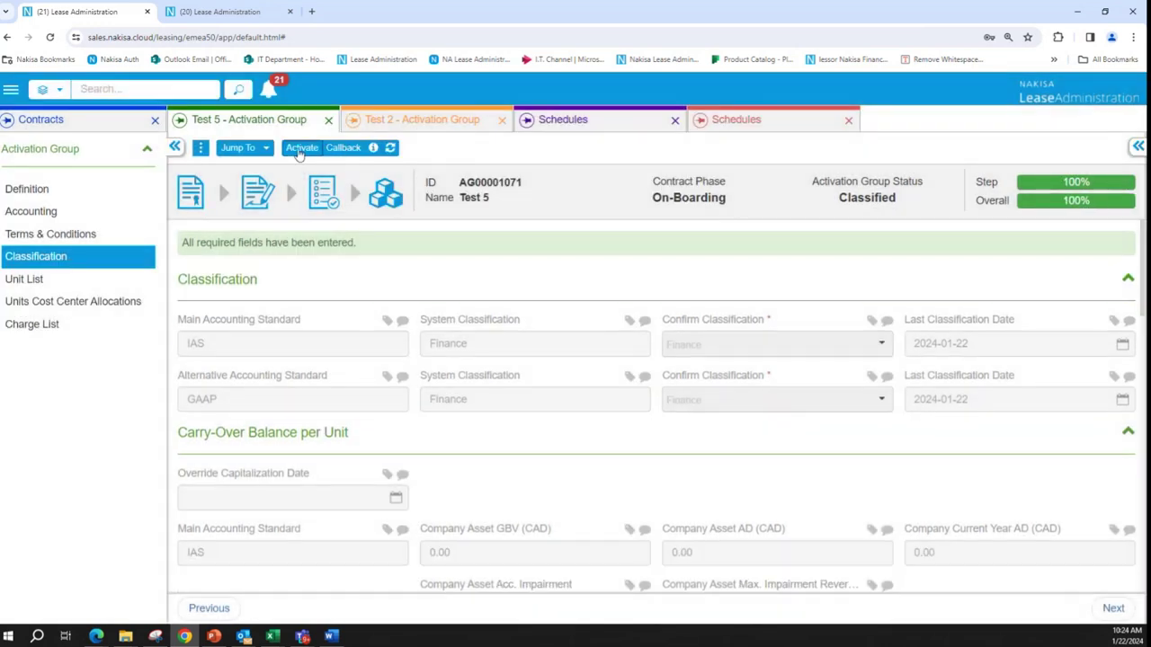
# - Activate the Test 5 activation group with activation date 2024-01-01 and posting date 2024-01-22, and refresh its status
pyautogui.click(301, 149)
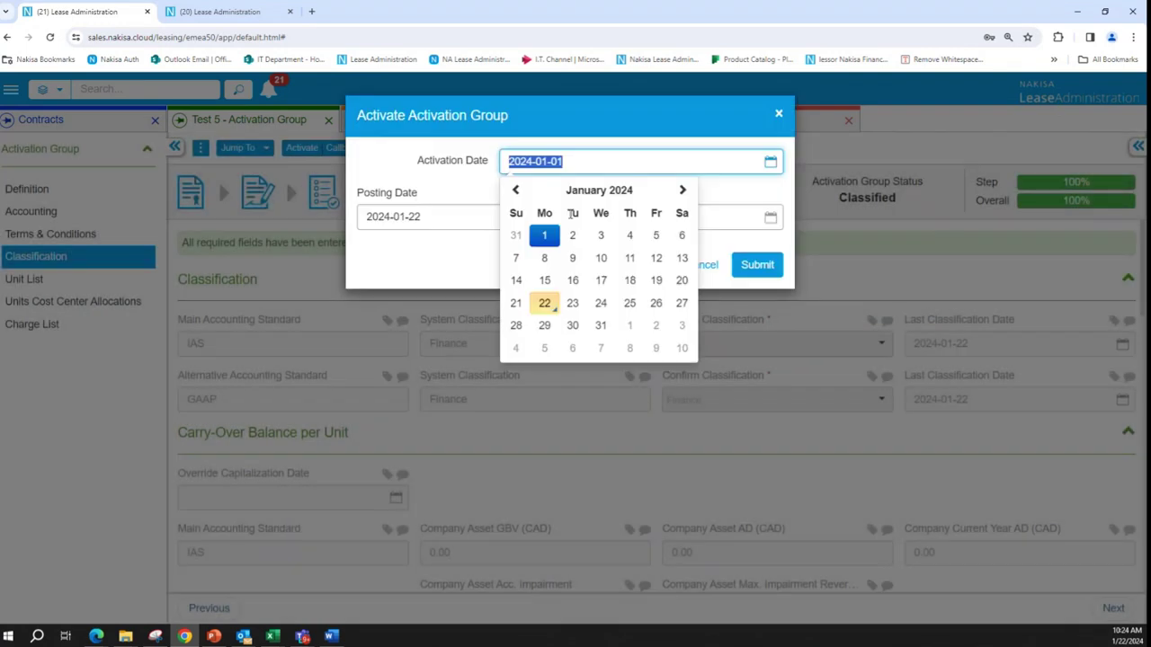
pyautogui.click(760, 268)
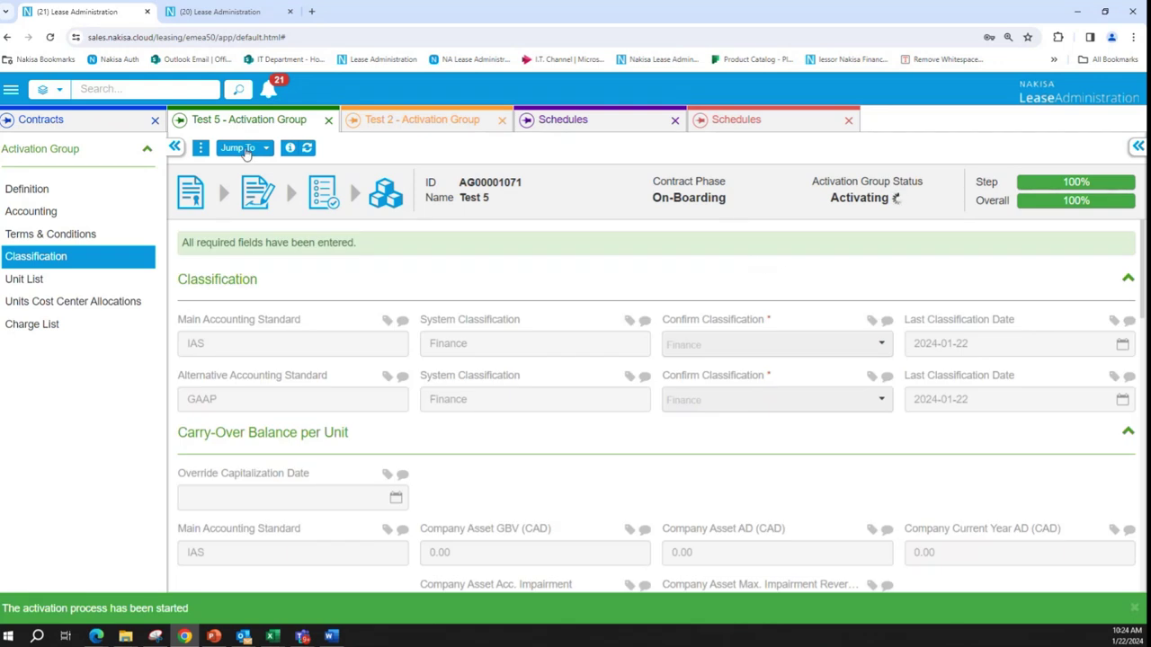
pyautogui.click(306, 148)
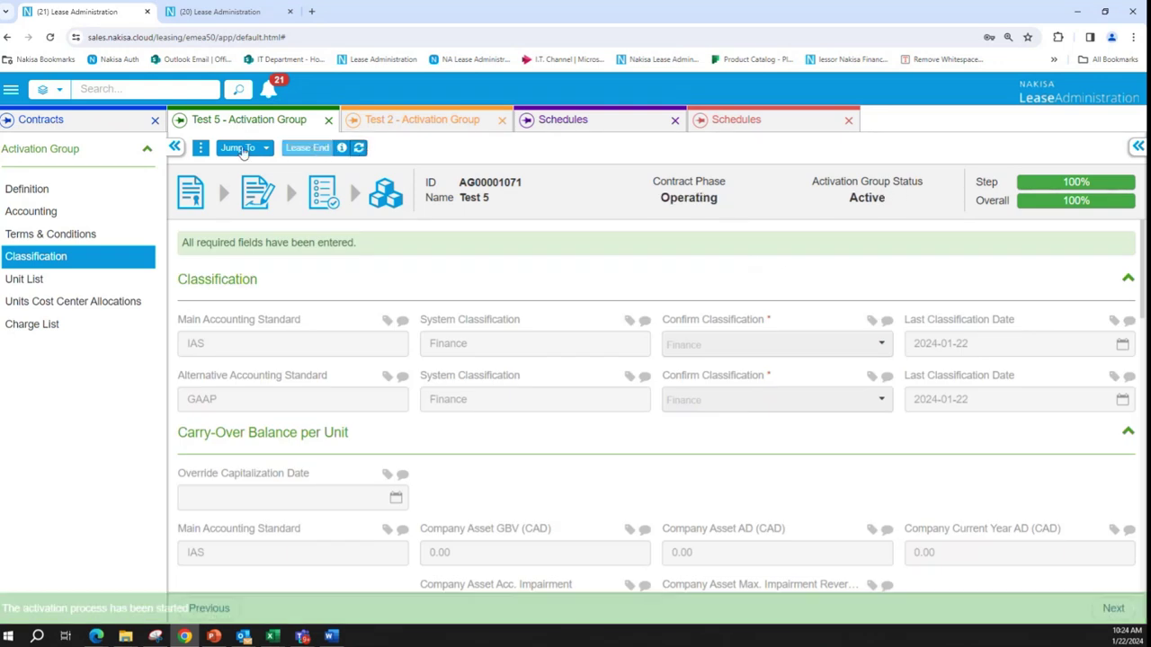
# - Open the Test 5 activation group's schedules in the All Columns view and examine the Finance ROU Asset depreciation and NBV
pyautogui.click(239, 149)
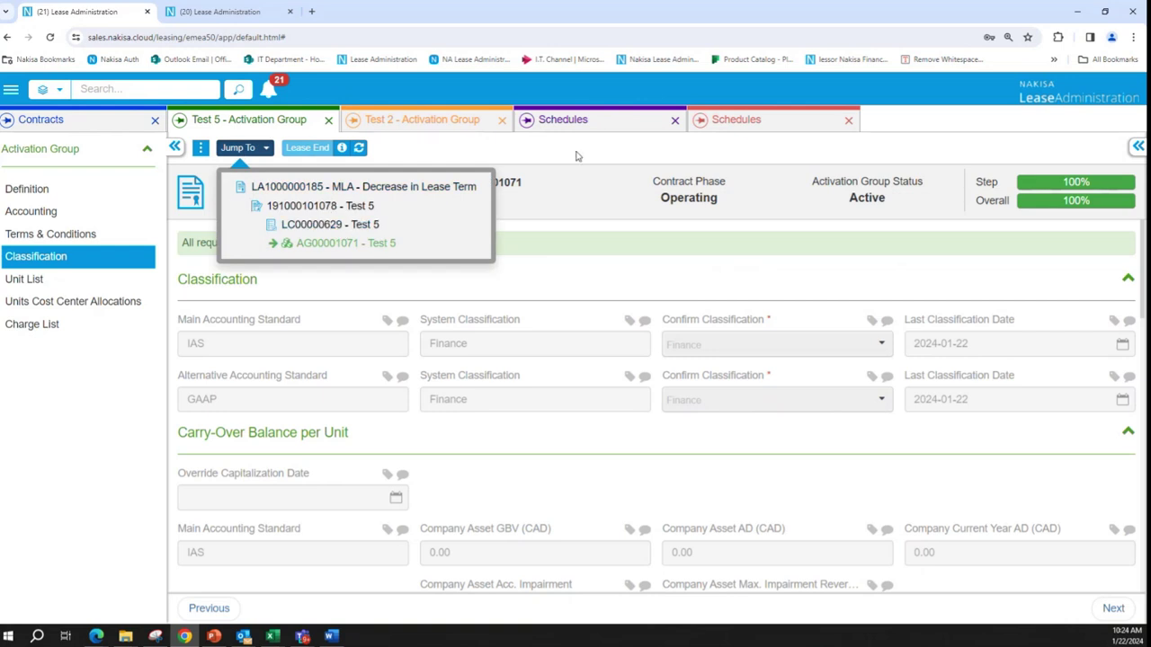
pyautogui.click(200, 148)
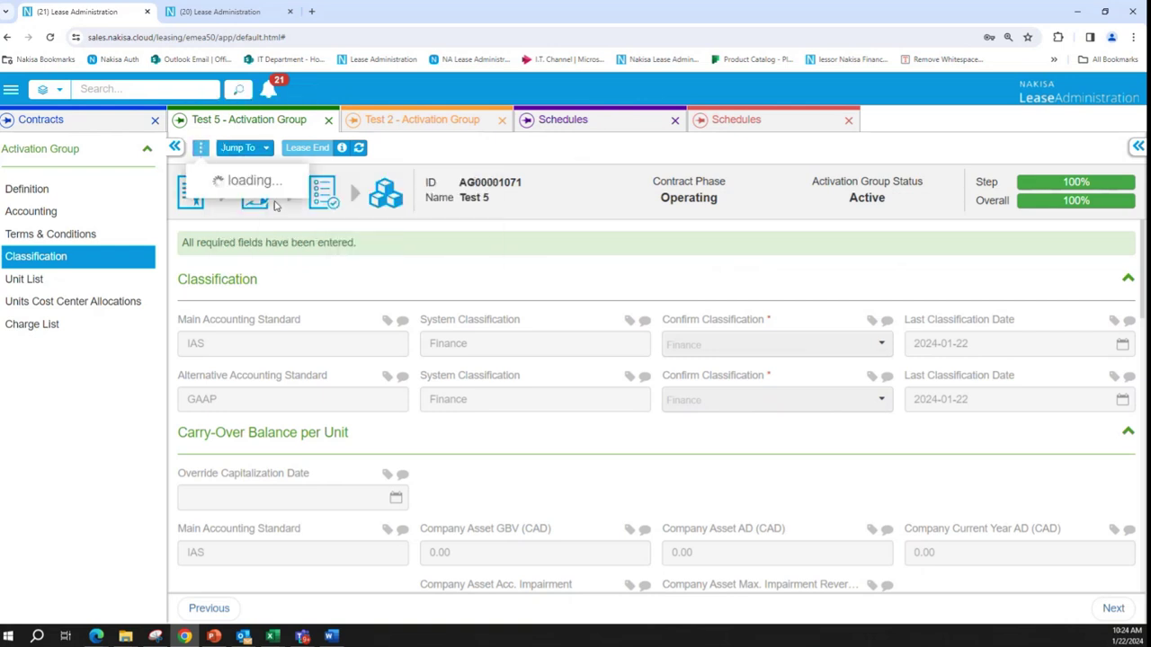
pyautogui.click(281, 214)
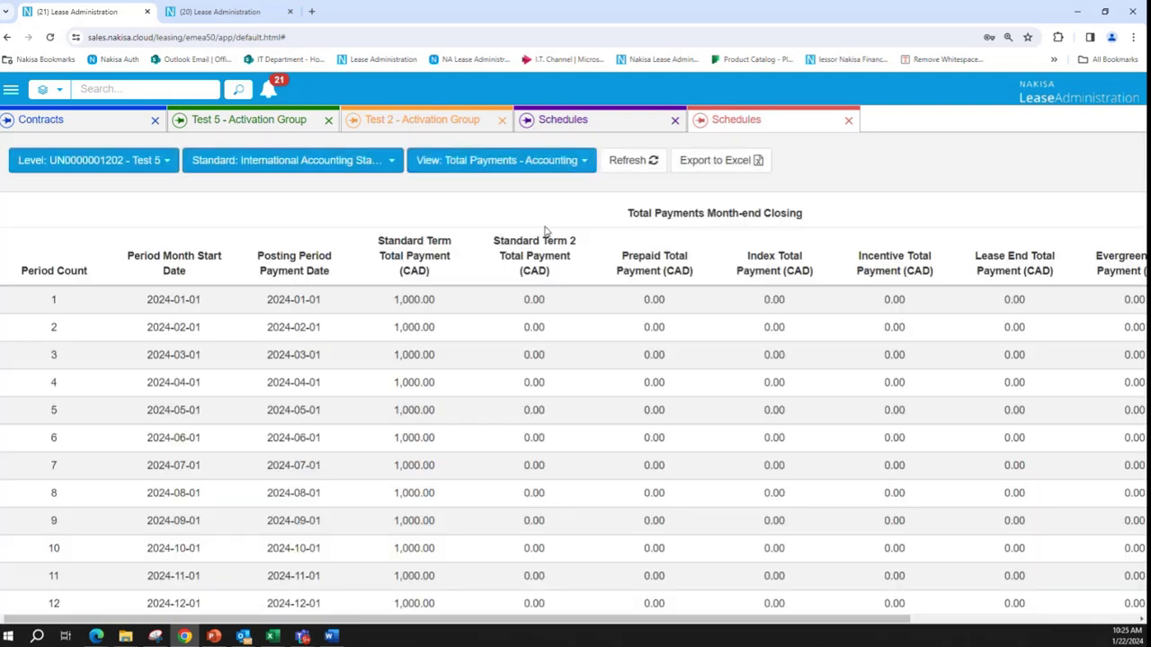
pyautogui.click(501, 160)
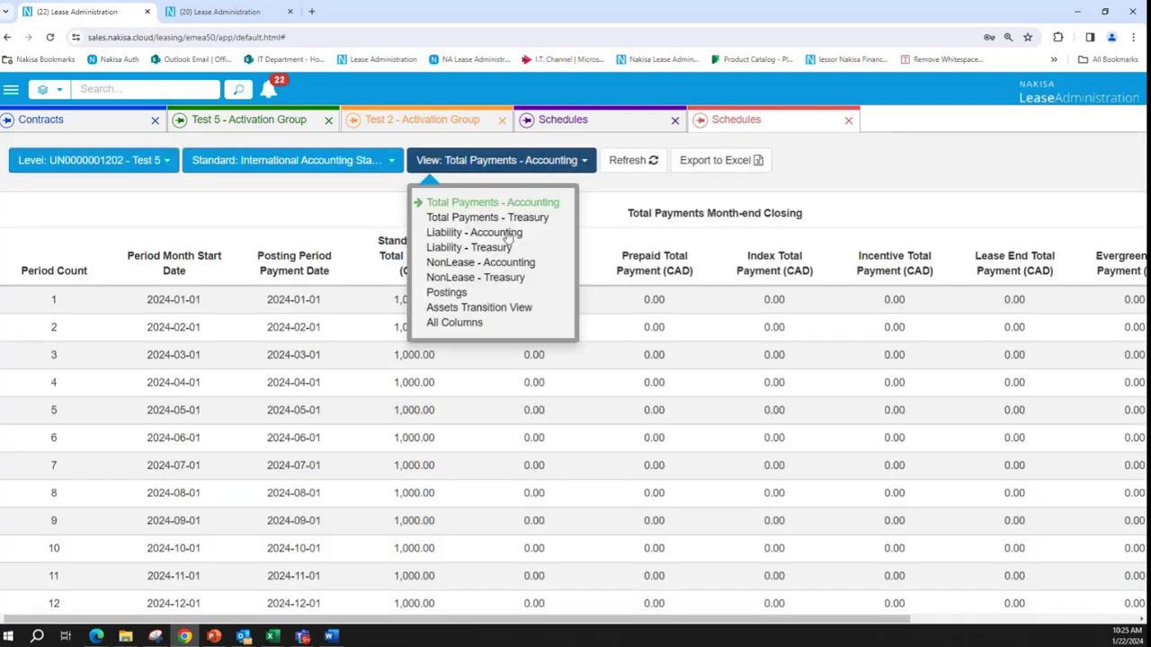
pyautogui.click(467, 319)
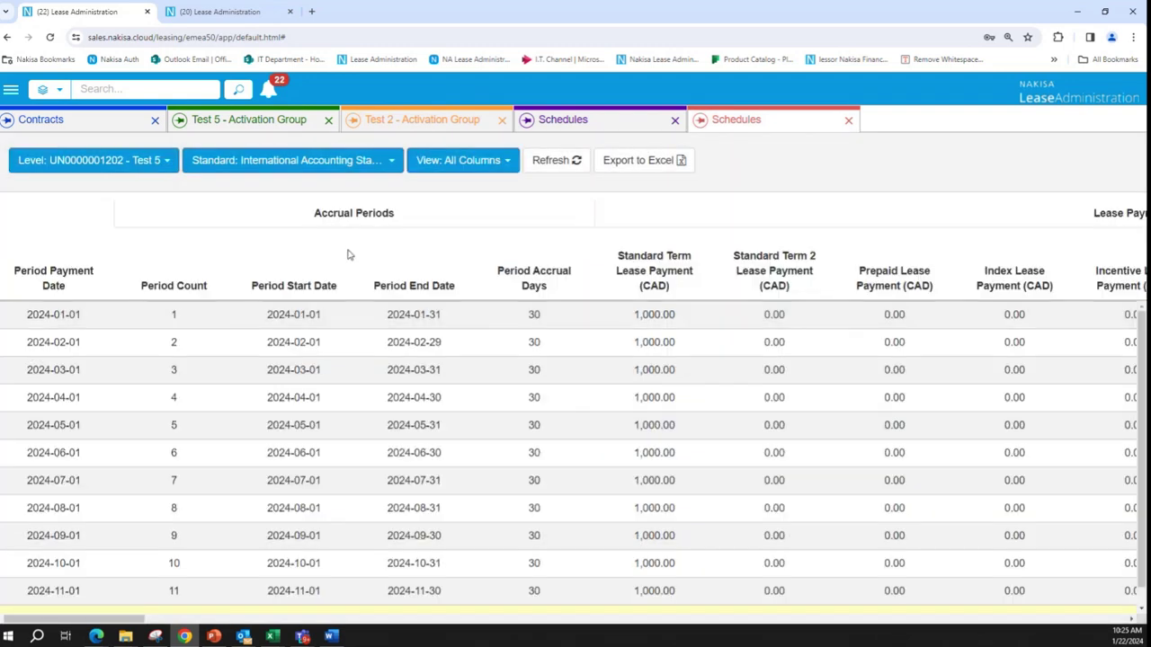
pyautogui.scroll(-1, 308, 567)
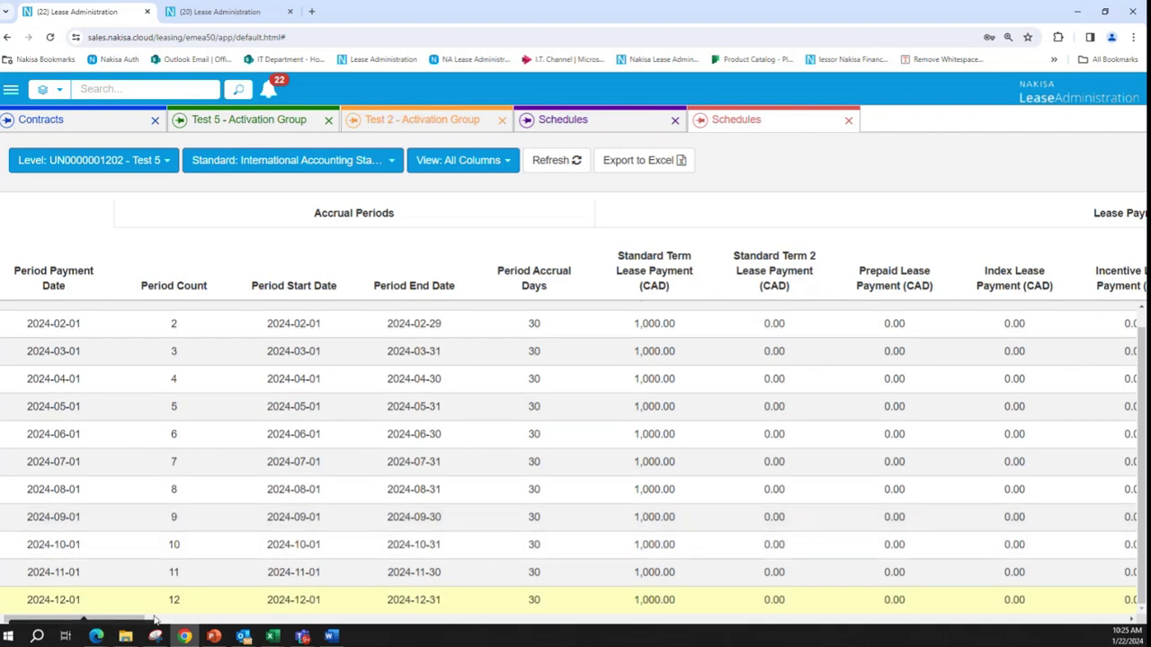
pyautogui.moveTo(143, 620); pyautogui.dragTo(1124, 621)
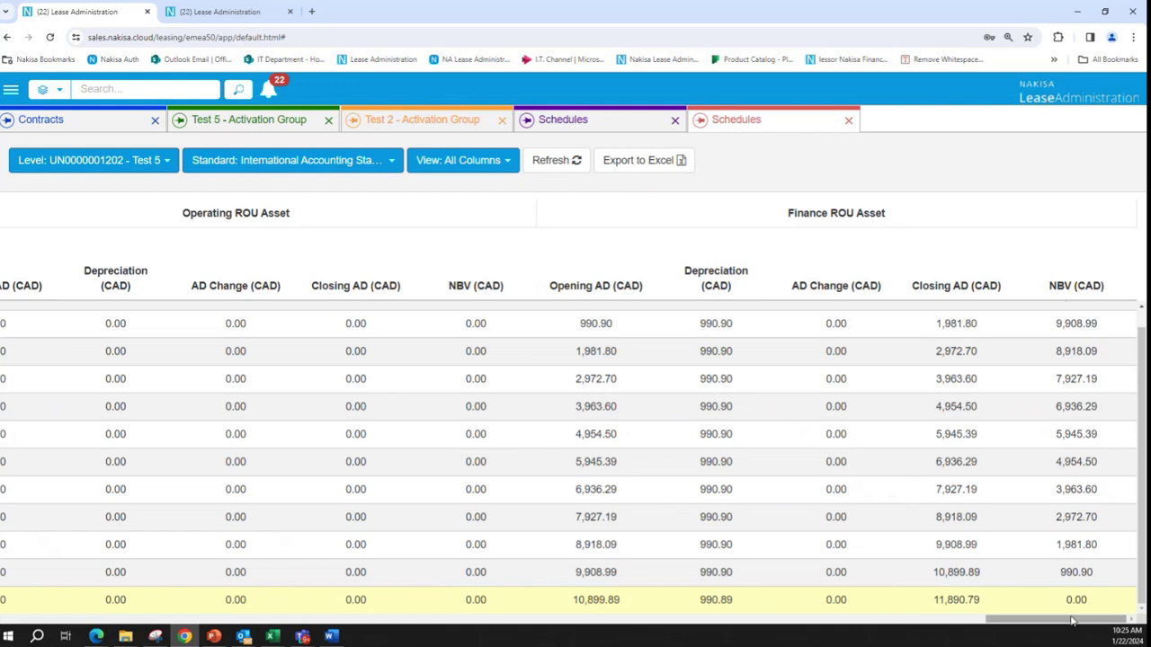
pyautogui.moveTo(1072, 620); pyautogui.dragTo(1066, 620)
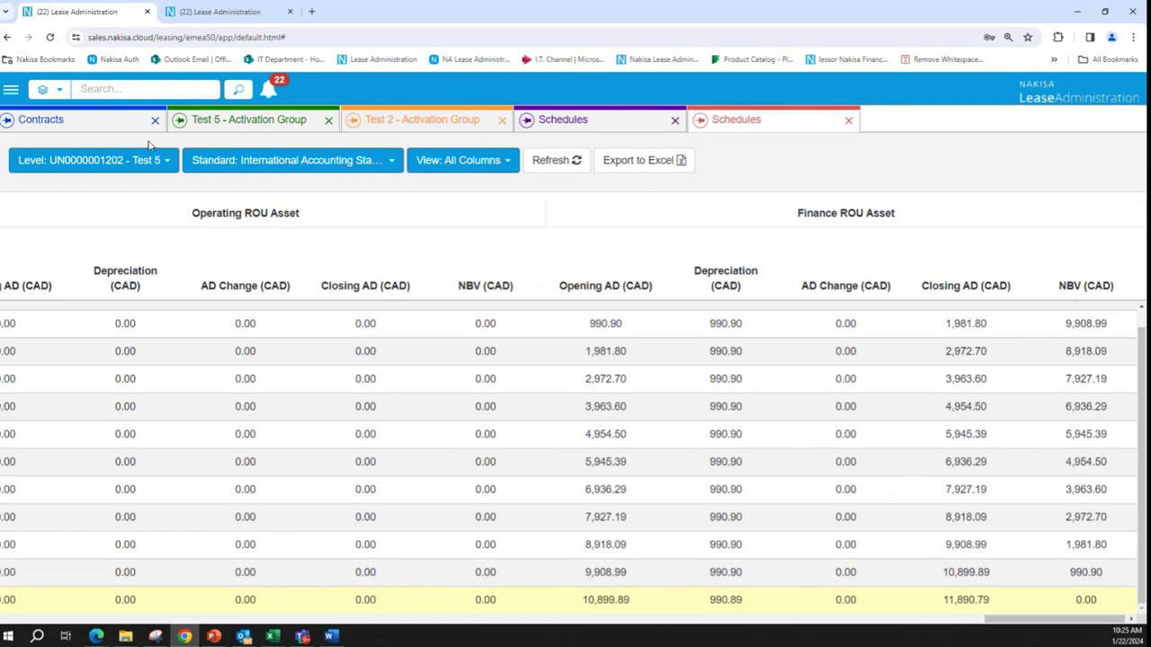
# - Start a lease modification on the Test 5 contract with amendment date 2024-06-01
pyautogui.click(279, 128)
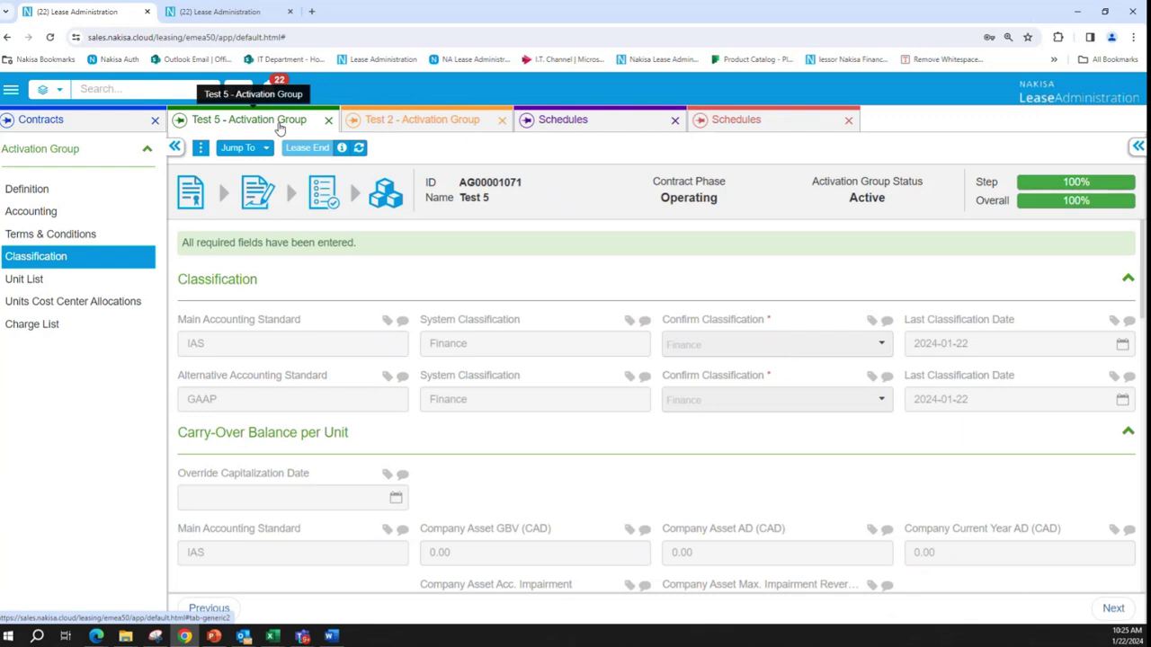
pyautogui.click(238, 147)
pyautogui.click(269, 199)
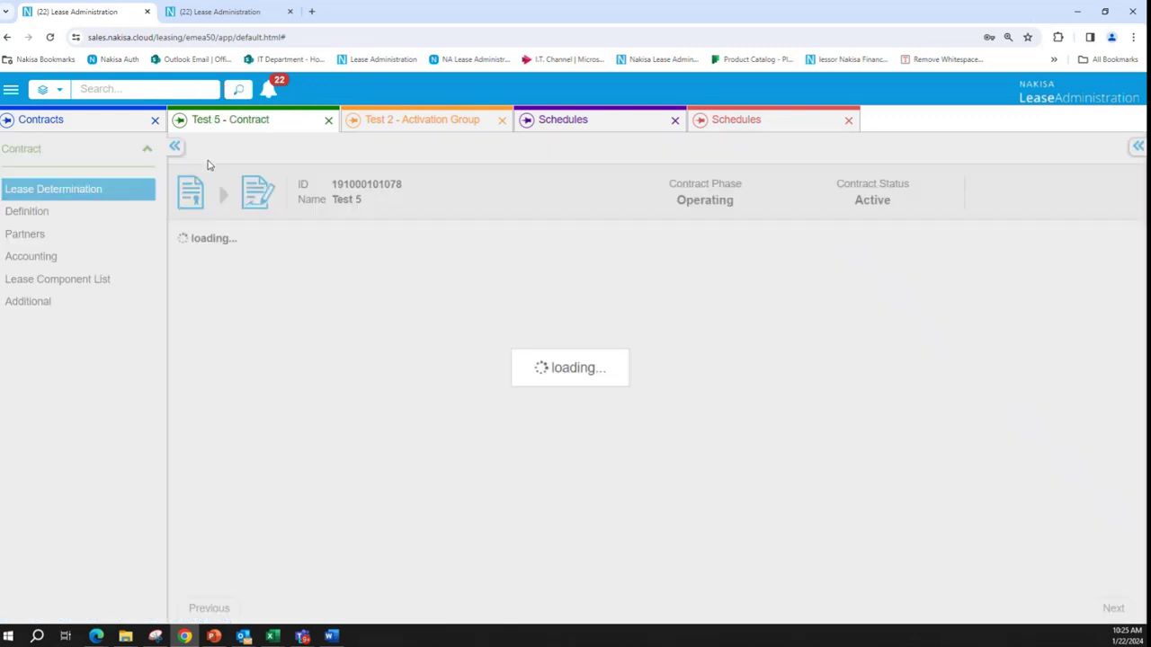
pyautogui.click(199, 148)
pyautogui.click(280, 336)
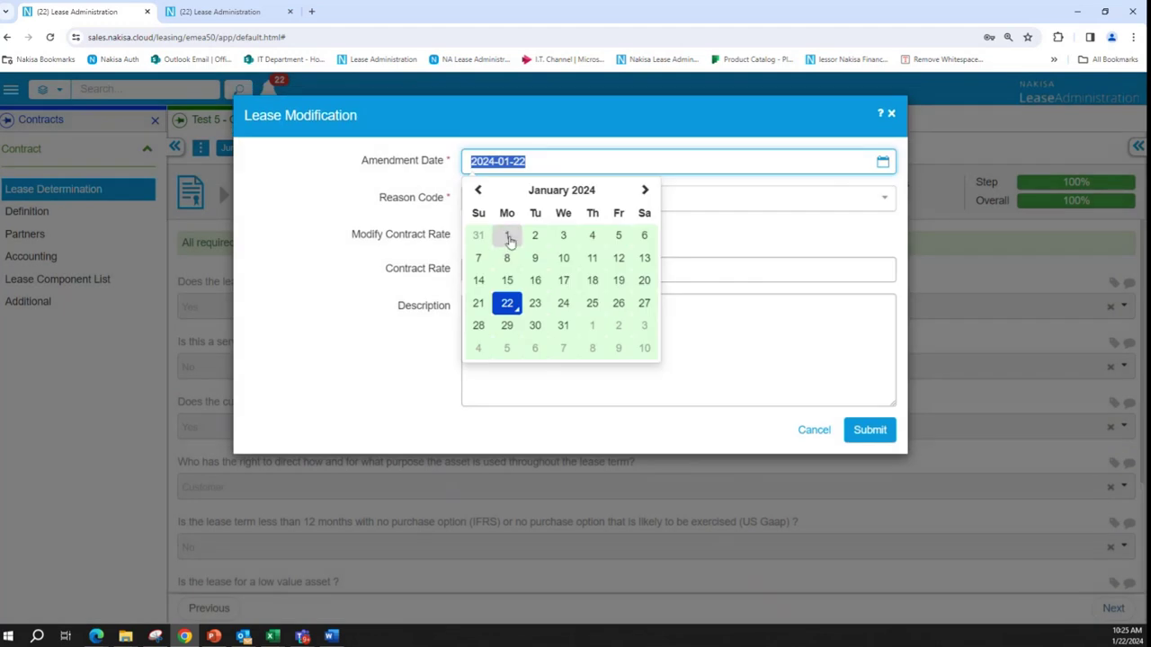
pyautogui.click(561, 190)
pyautogui.click(537, 272)
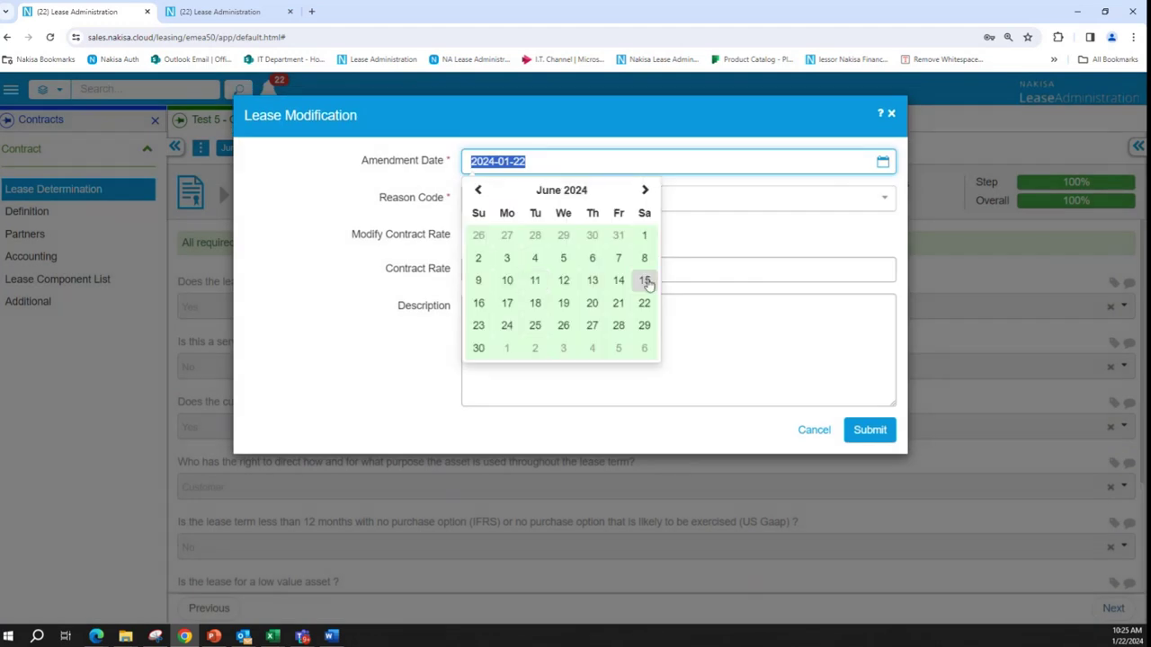
pyautogui.click(643, 235)
# - Set the modification's reason code to Addendum to Contract - New Terms, turn off Modify Contract Rate and submit it
pyautogui.click(494, 196)
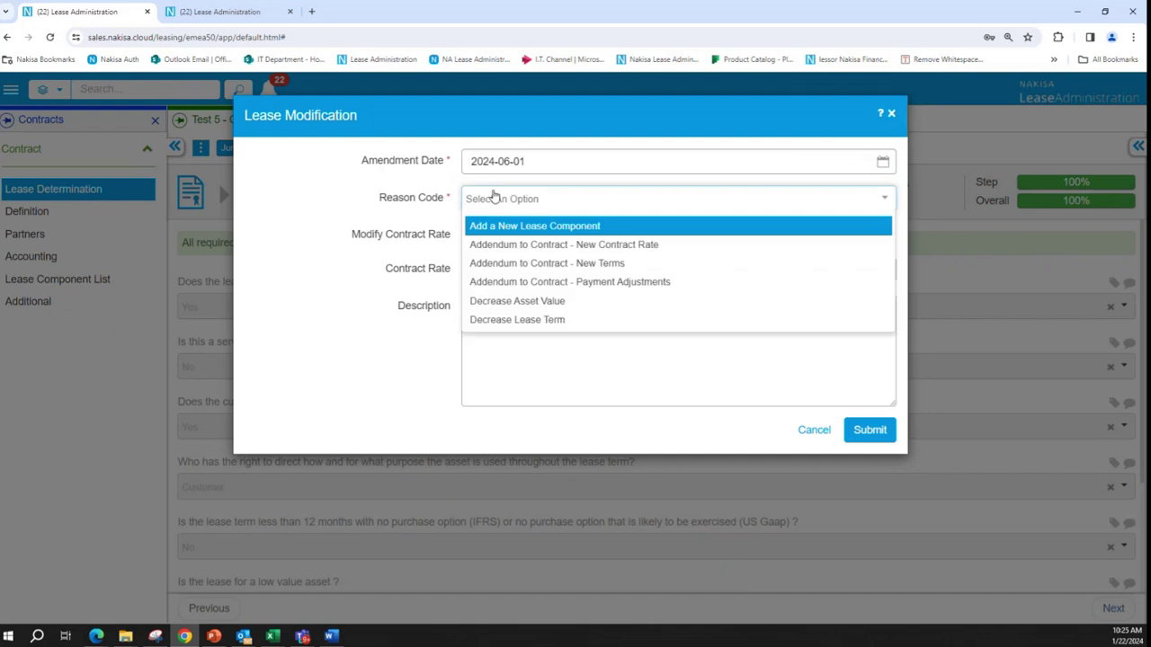
pyautogui.click(537, 262)
pyautogui.click(469, 230)
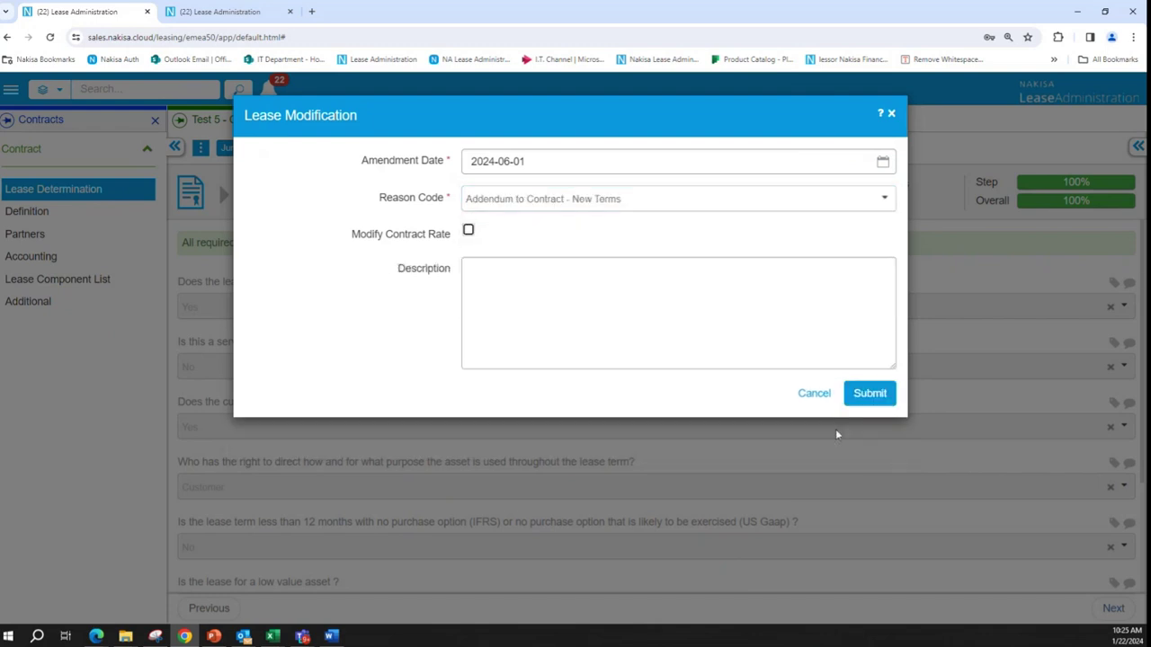
pyautogui.click(876, 402)
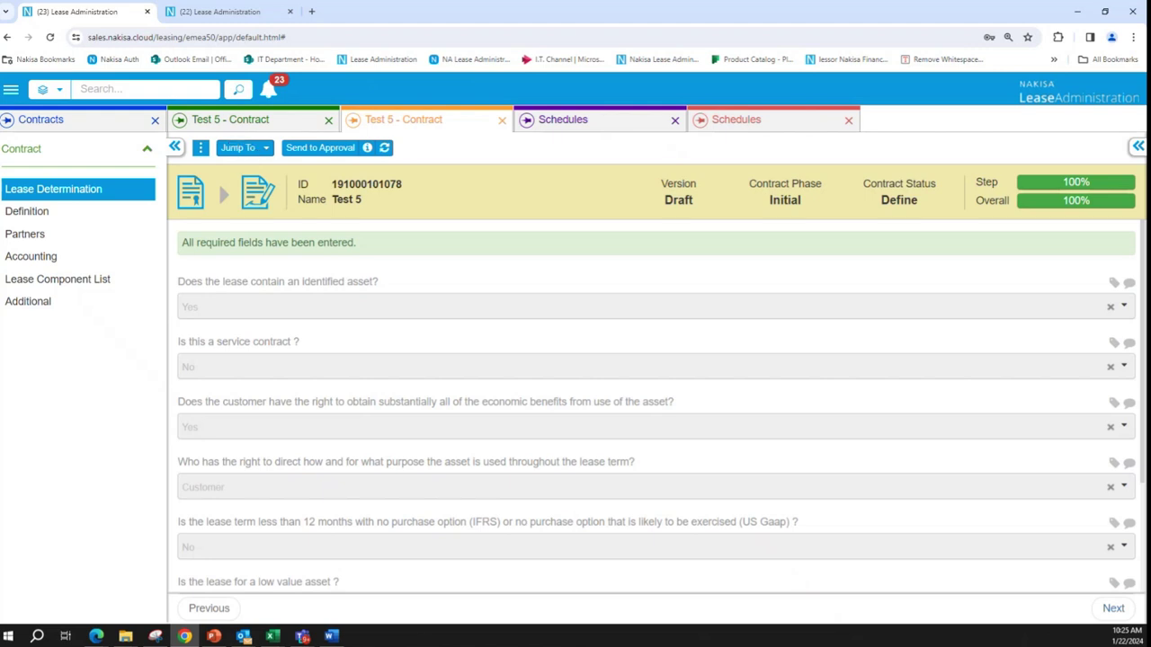
# - Set the useful life in the definition of the draft Test 5 lease component to 6 months
pyautogui.click(241, 149)
pyautogui.click(304, 224)
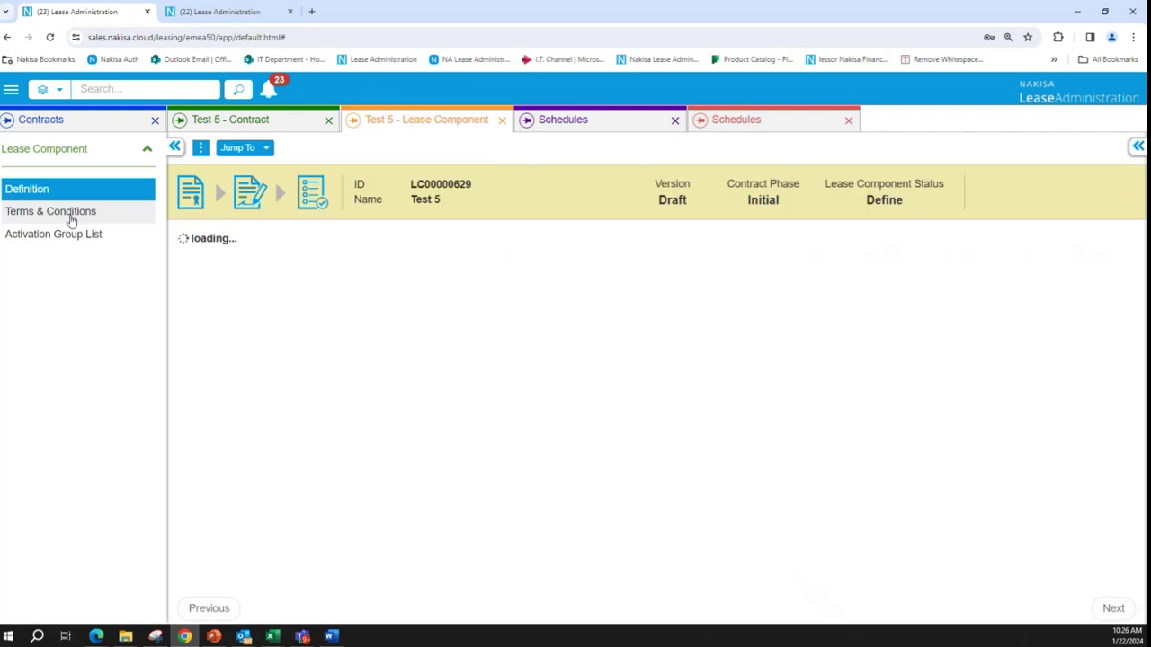
pyautogui.click(62, 214)
pyautogui.click(58, 190)
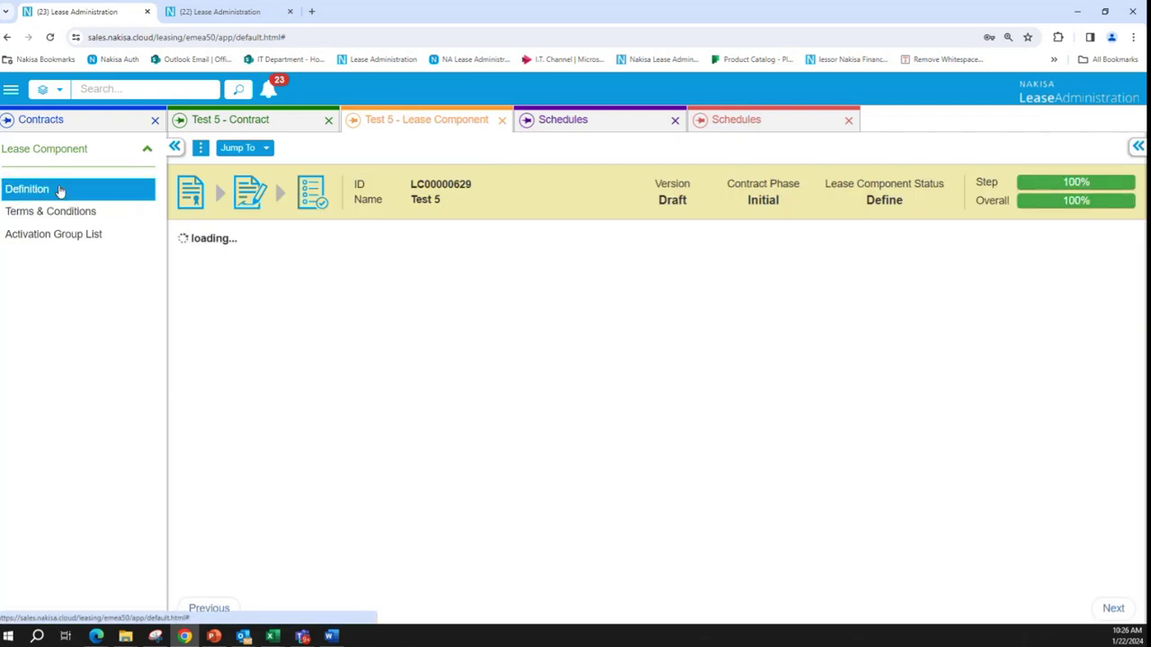
pyautogui.doubleClick(433, 454)
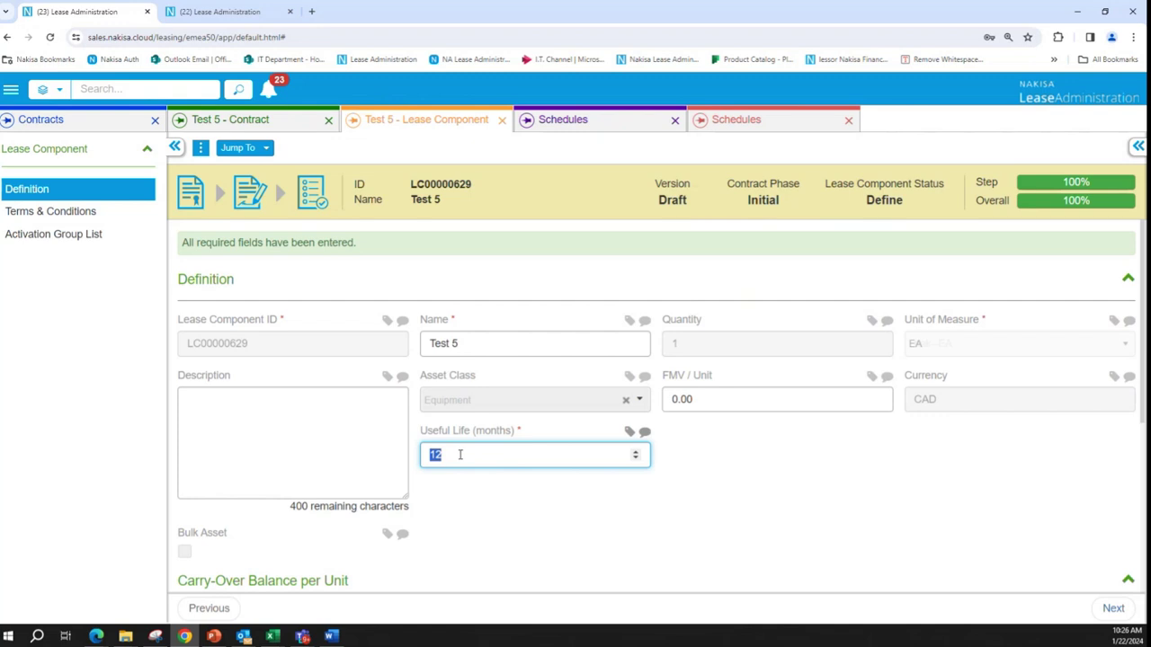
pyautogui.write('6')
# - Return to the draft Test 5 contract, send it to approval and approve it
pyautogui.click(245, 150)
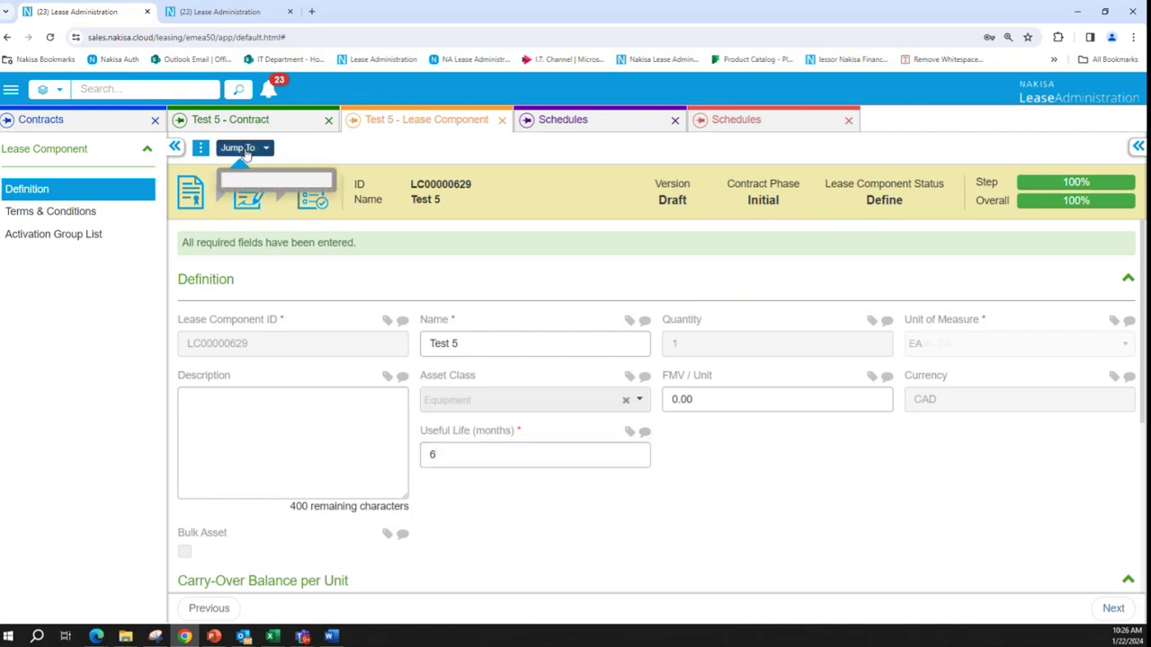
pyautogui.click(310, 206)
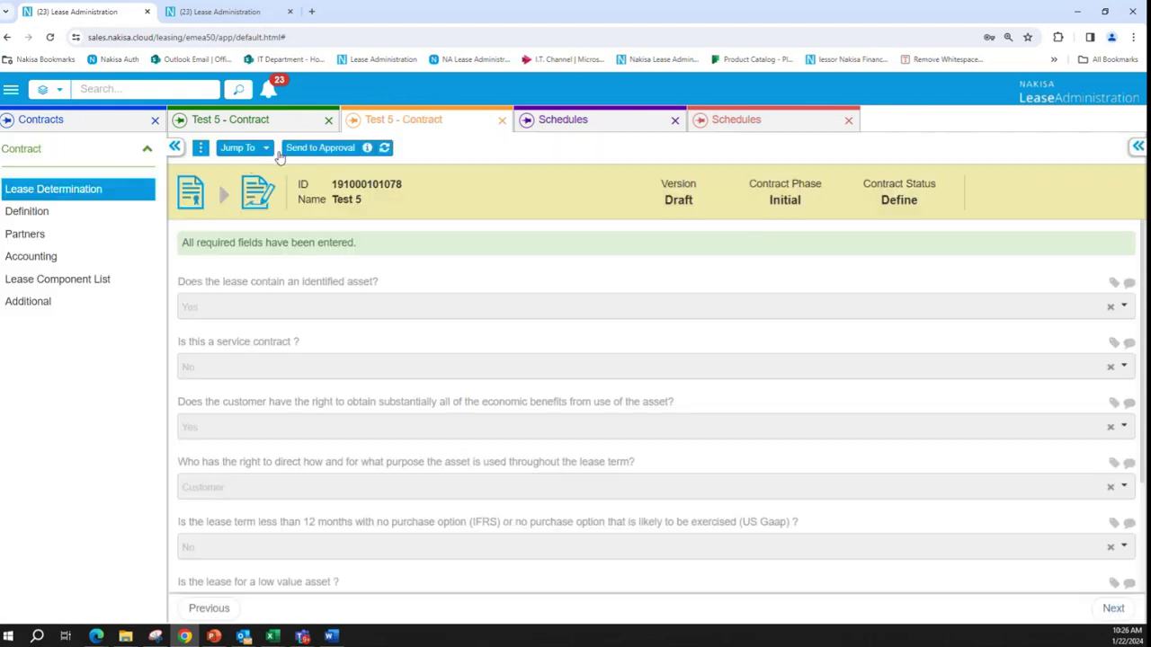
pyautogui.click(321, 148)
pyautogui.click(266, 151)
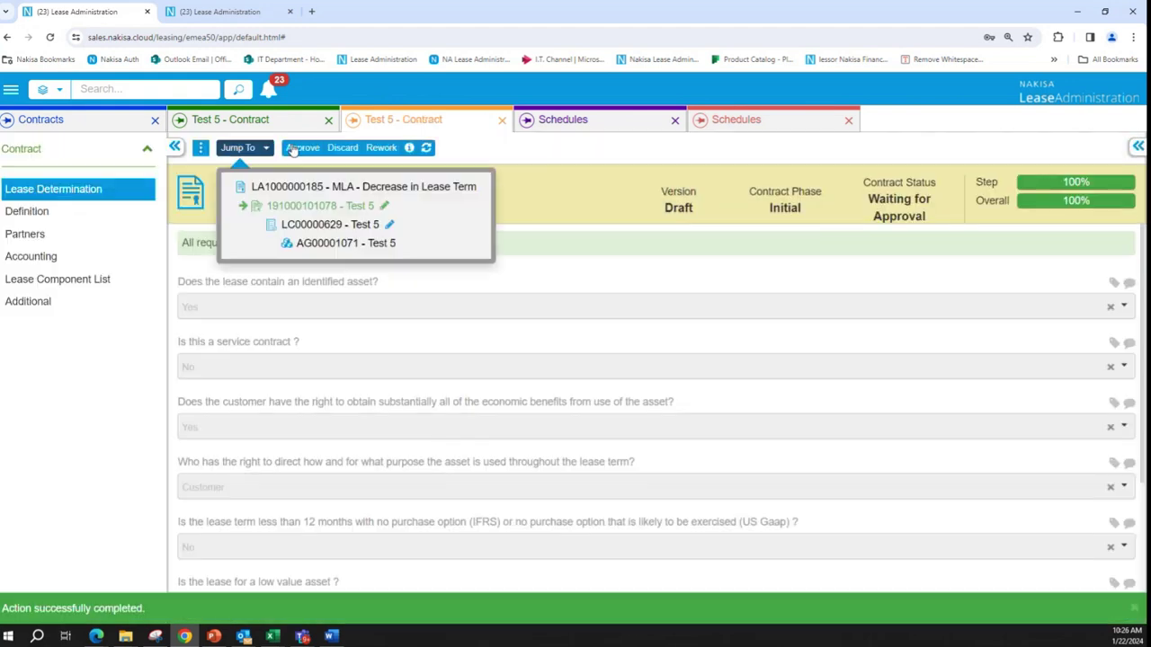
pyautogui.click(294, 148)
# - Open the draft Test 5 activation group and send it to assessment with effective date 2024-06-01
pyautogui.click(250, 150)
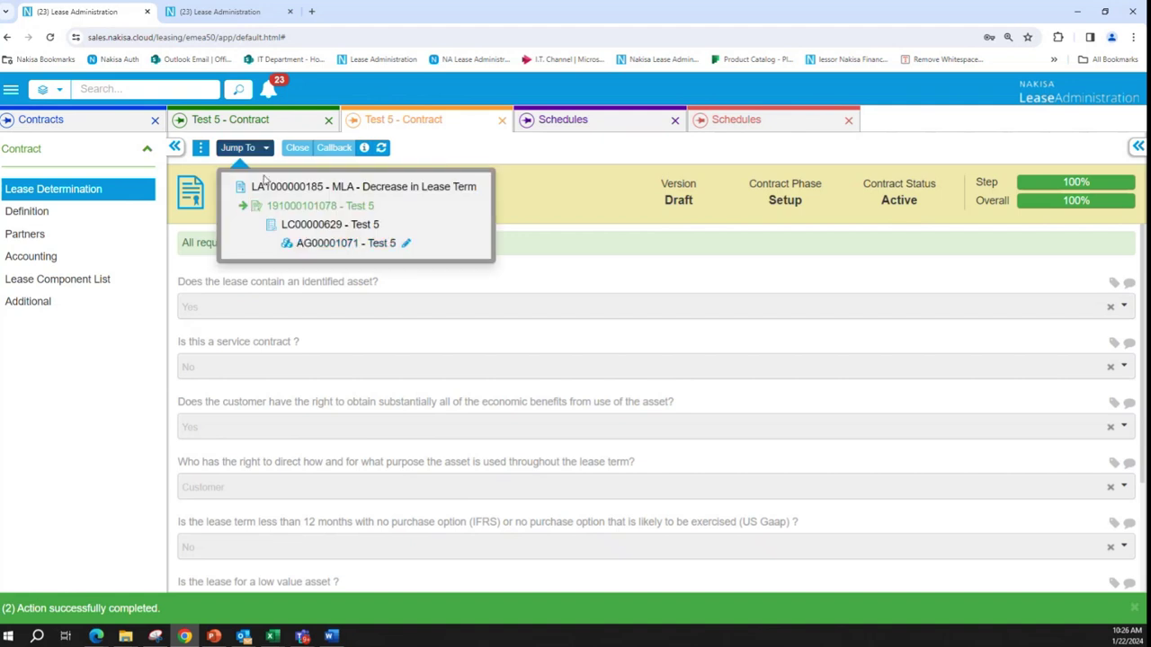
pyautogui.click(310, 242)
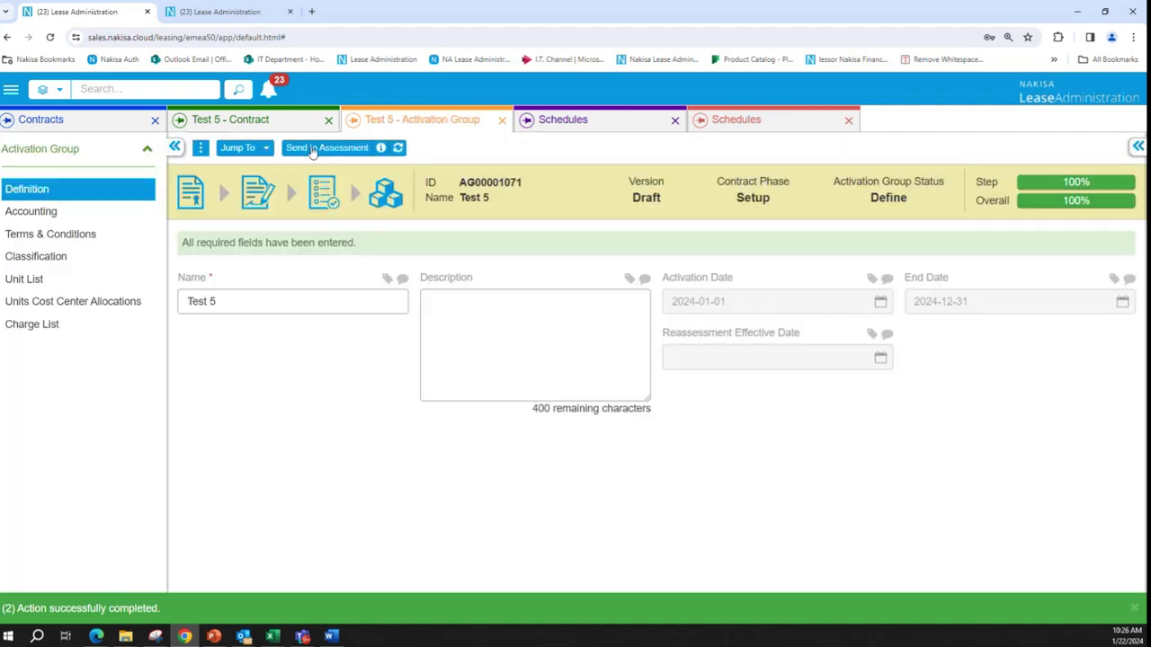
pyautogui.click(316, 150)
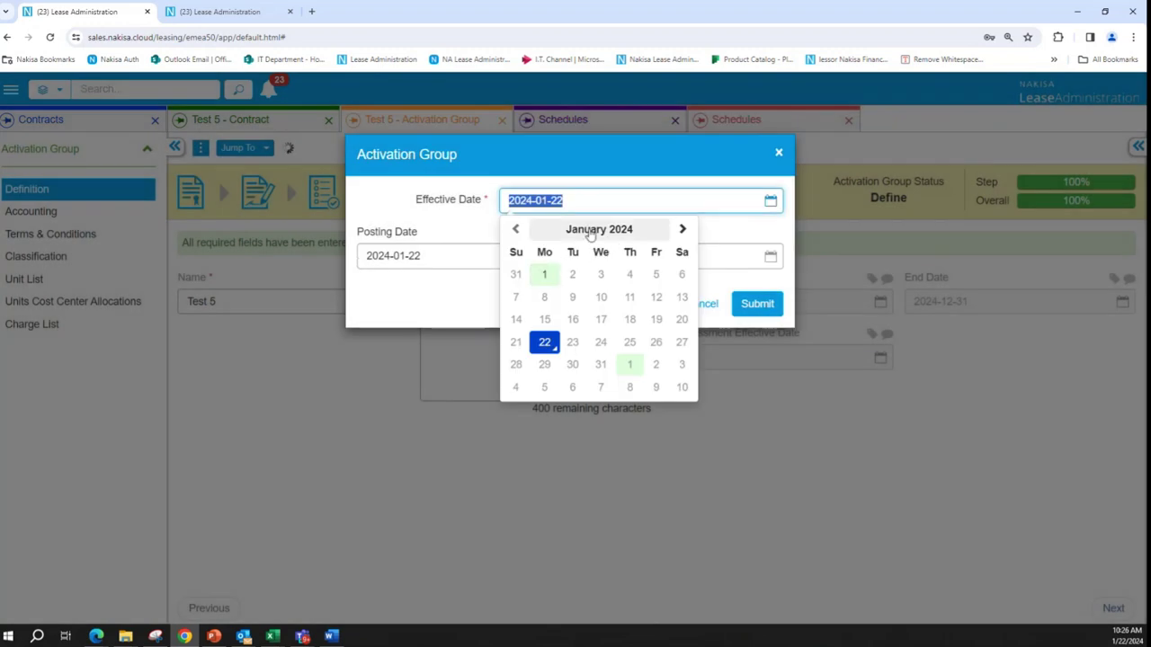
pyautogui.click(599, 230)
pyautogui.click(576, 311)
pyautogui.click(681, 274)
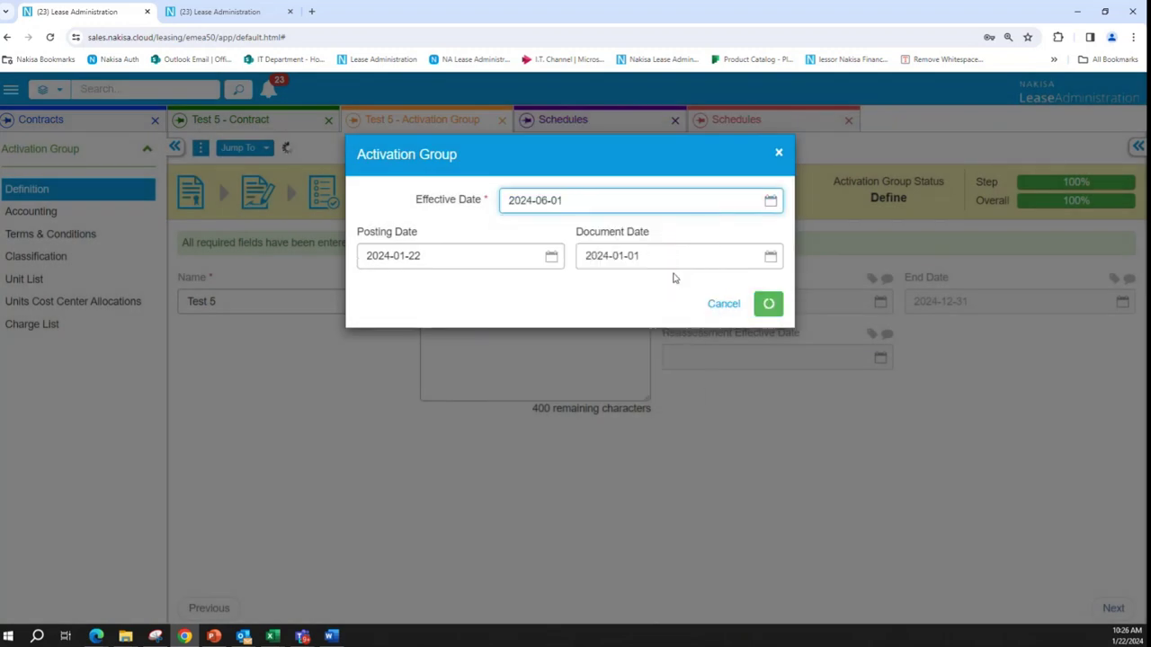
pyautogui.click(764, 310)
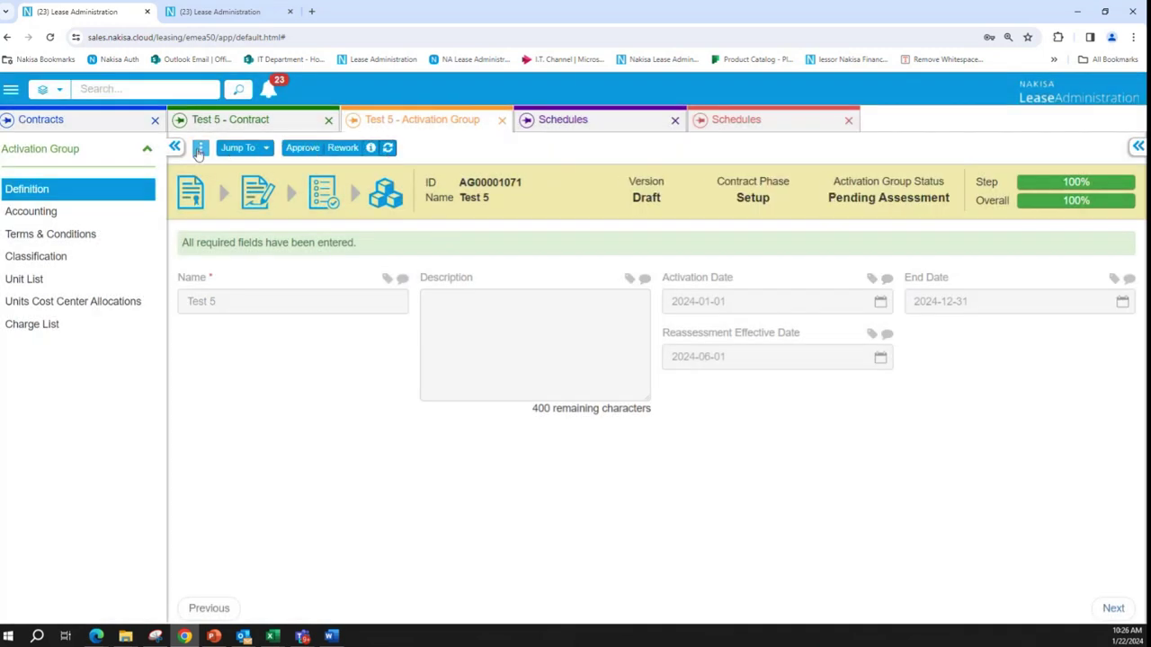
# - Open the draft Test 5 activation group's schedules in the All Columns view and examine the Finance ROU Asset columns
pyautogui.click(199, 150)
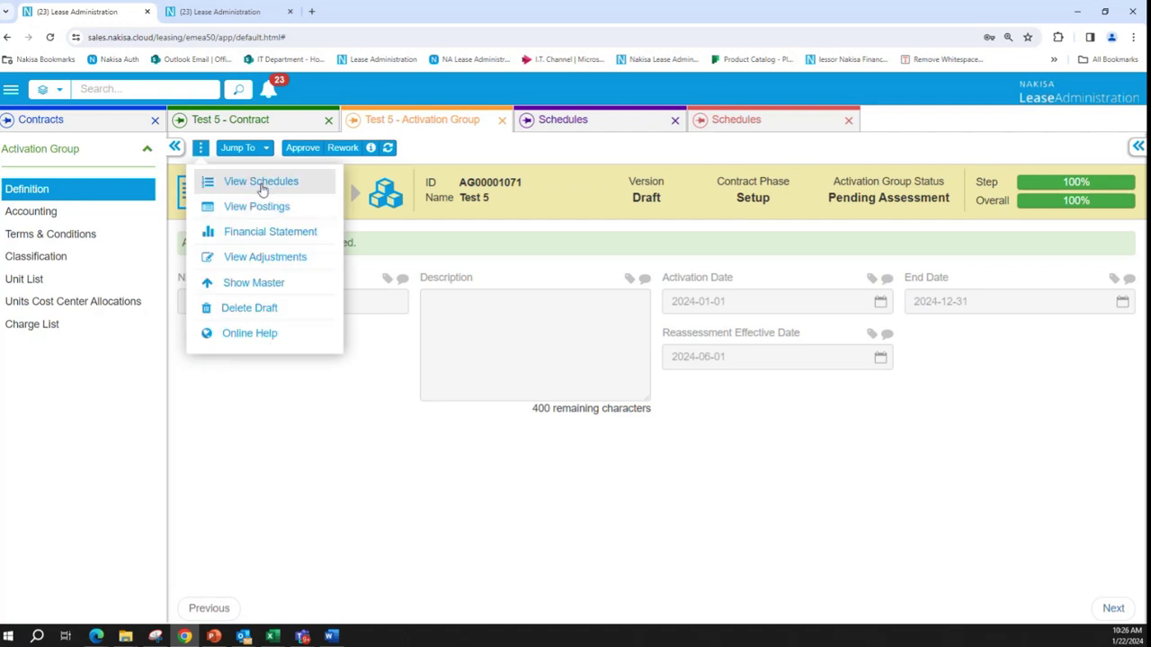
pyautogui.click(266, 182)
pyautogui.click(463, 167)
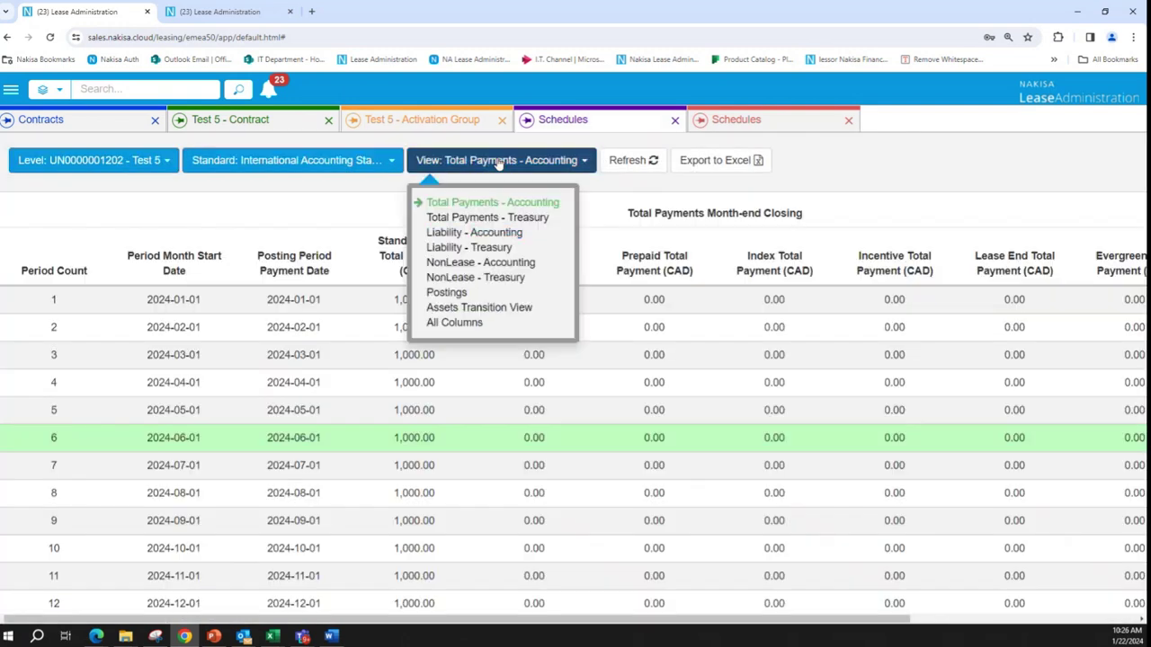
pyautogui.click(451, 323)
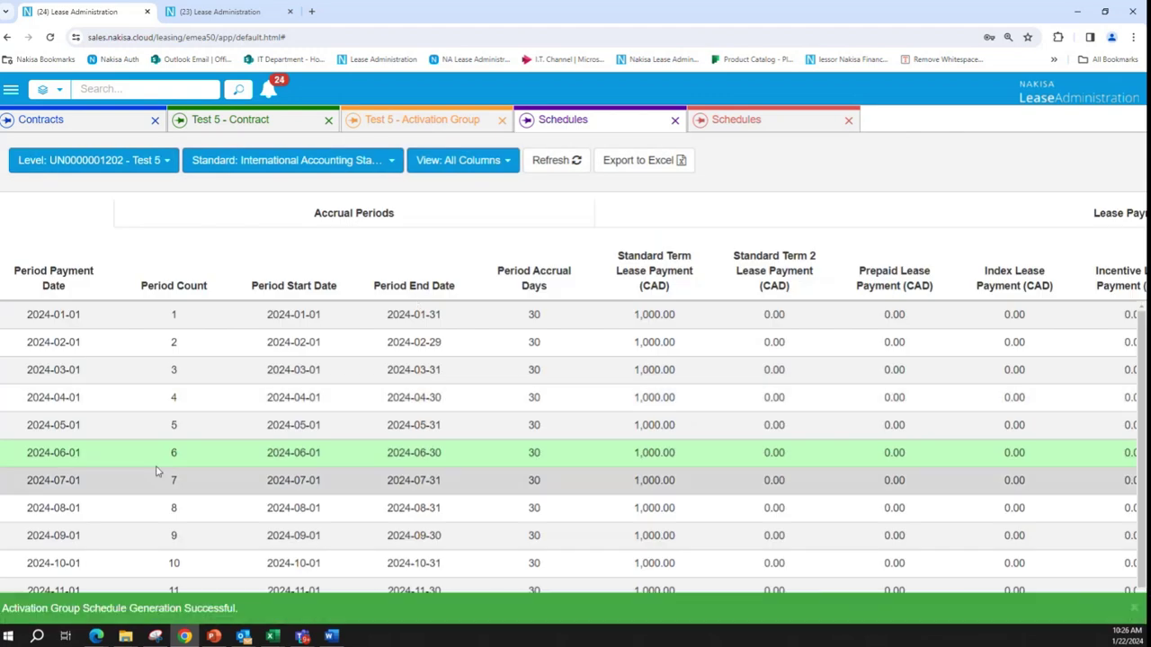
pyautogui.moveTo(81, 460)
pyautogui.scroll(-1, 196, 442)
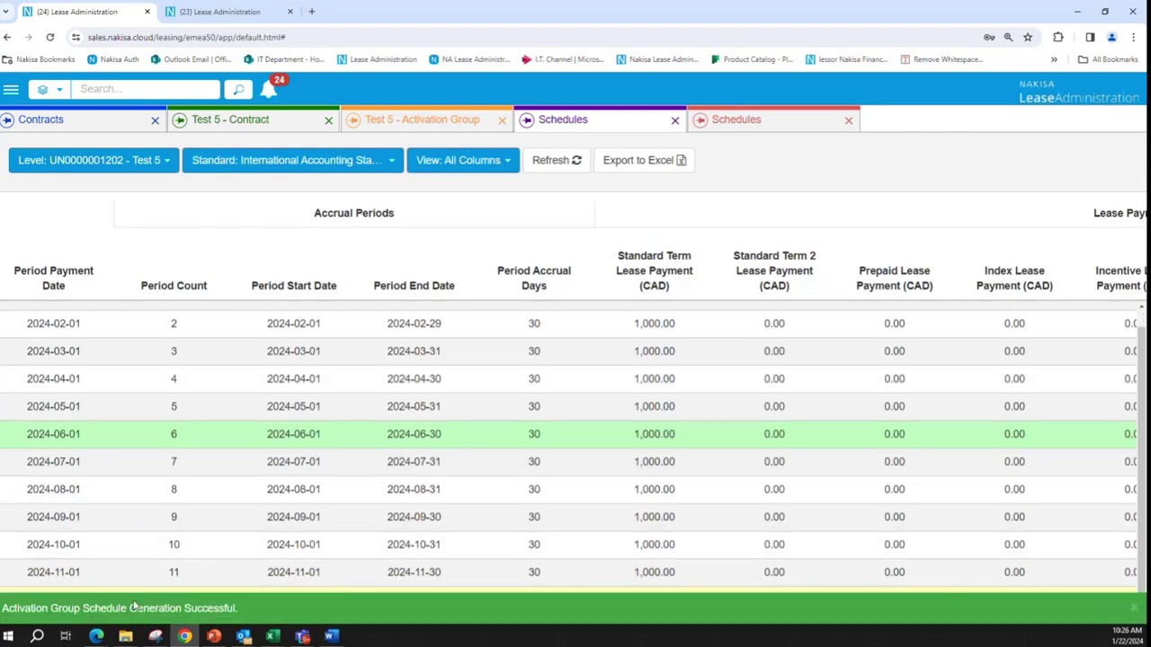
pyautogui.scroll(1, 135, 512)
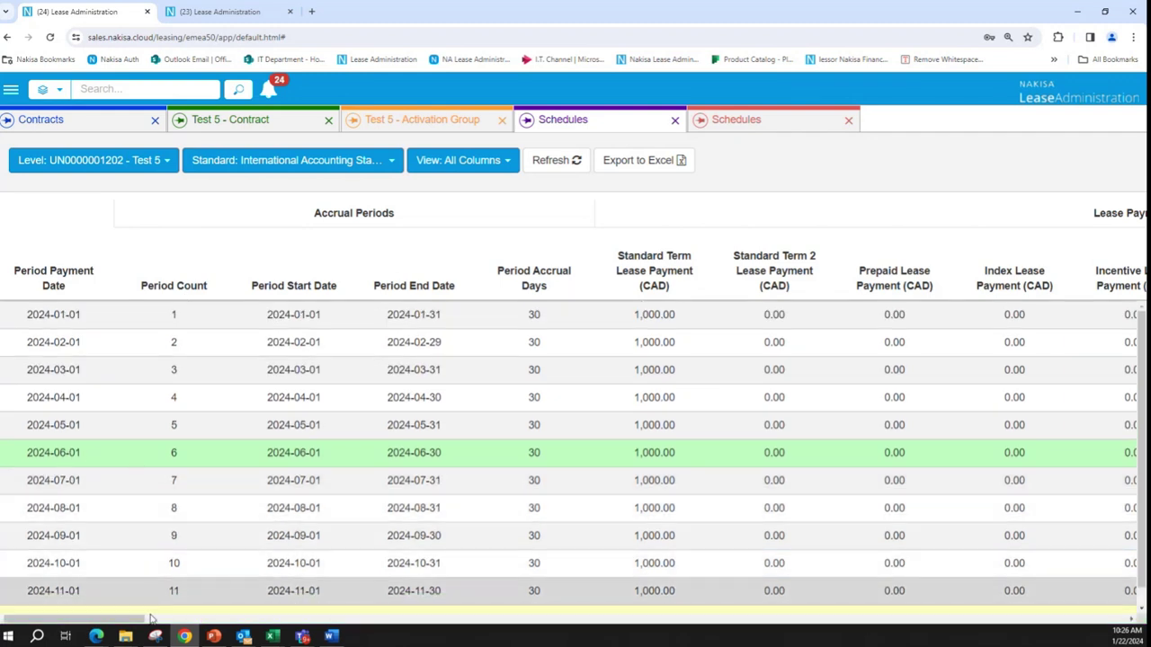
pyautogui.moveTo(135, 619); pyautogui.dragTo(1149, 636)
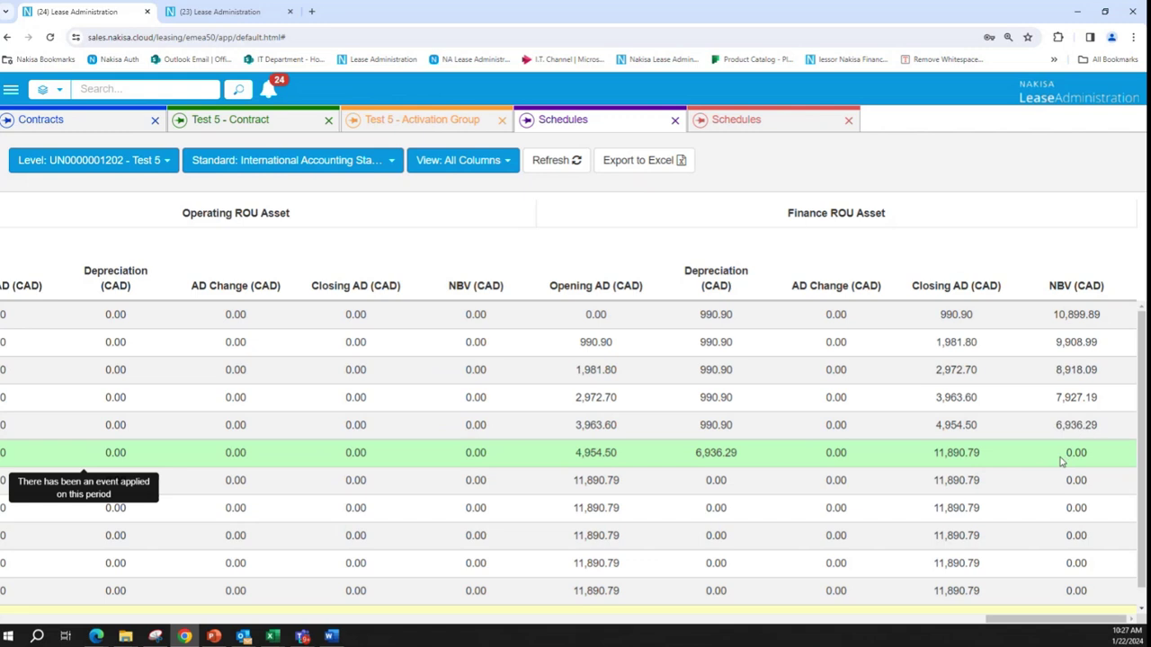
# - Check the finance NBV and depreciation of the June 2024 period in the revised schedule
pyautogui.moveTo(1066, 457); pyautogui.dragTo(1091, 459)
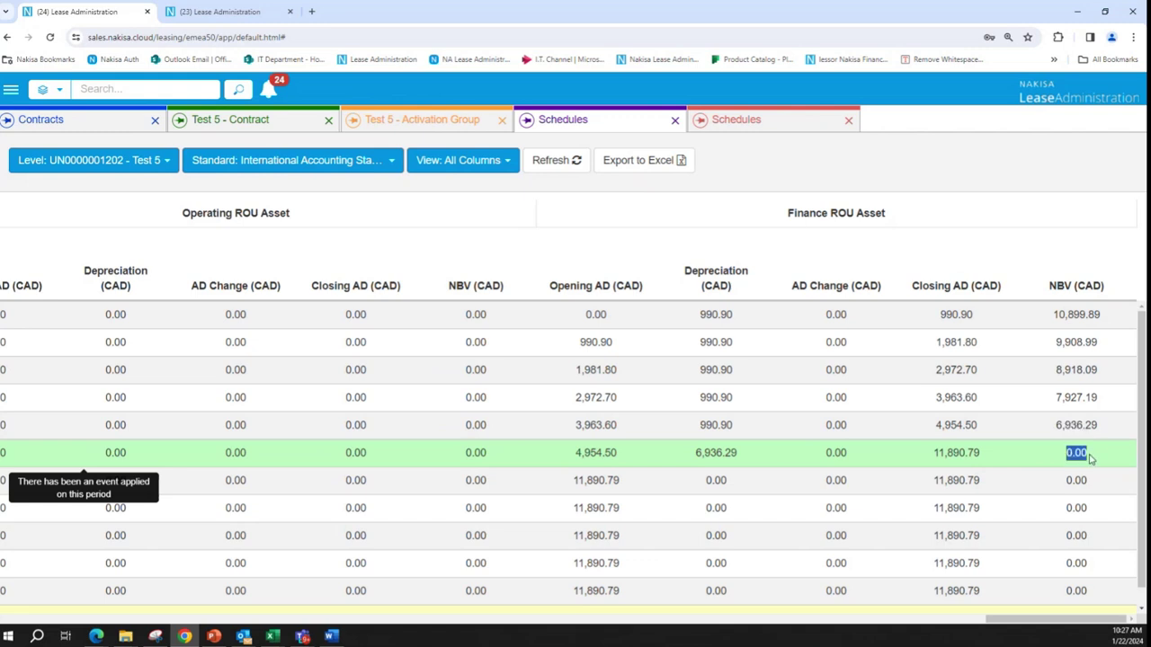
pyautogui.click(688, 458)
pyautogui.moveTo(688, 459); pyautogui.dragTo(754, 457)
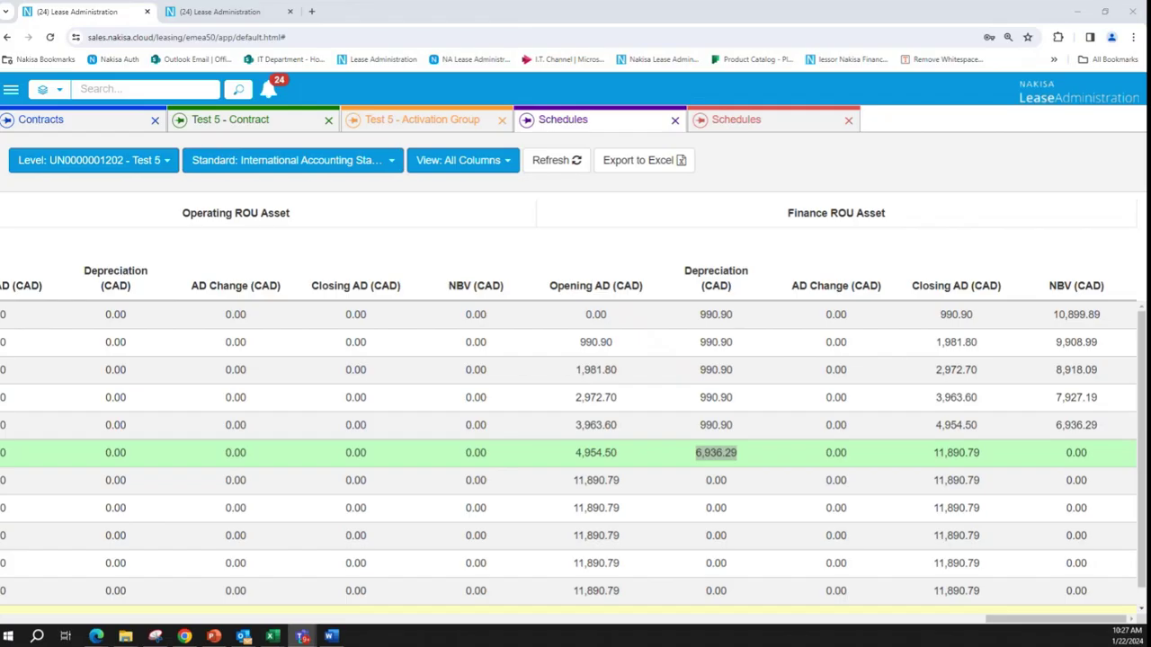
pyautogui.hotkey('alt', 'Tab')
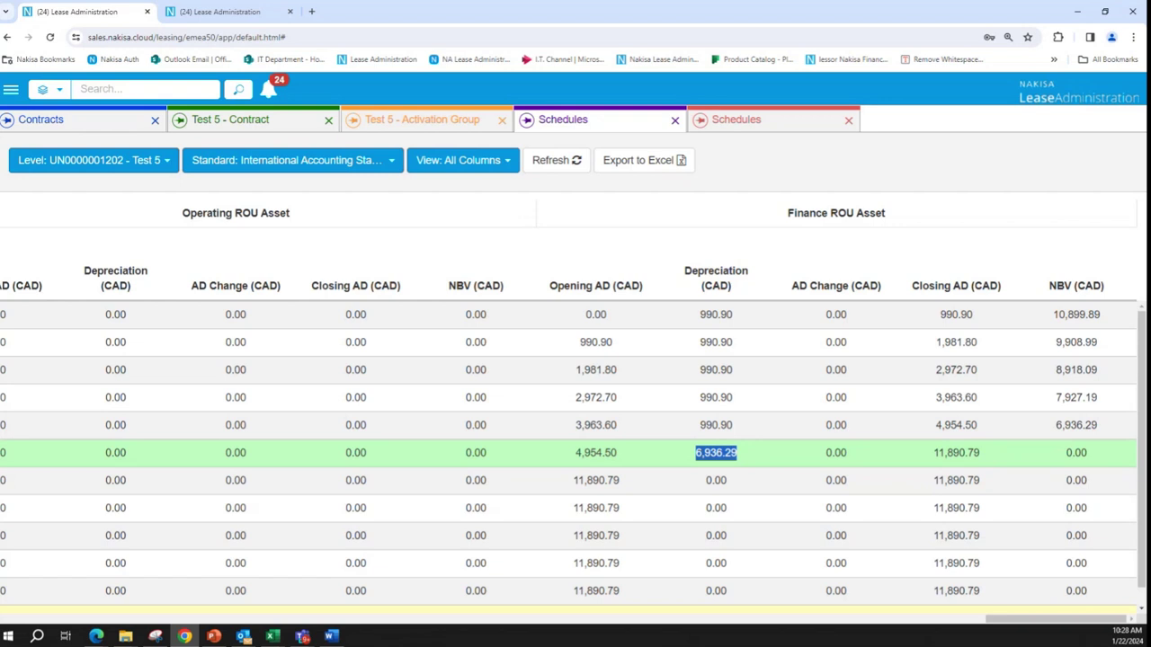
# - Switch to the Office Hours January 2024 presentation and show the useful life reports section through the Data Quality Integrity Report slide
pyautogui.hotkey('alt', 'Tab')
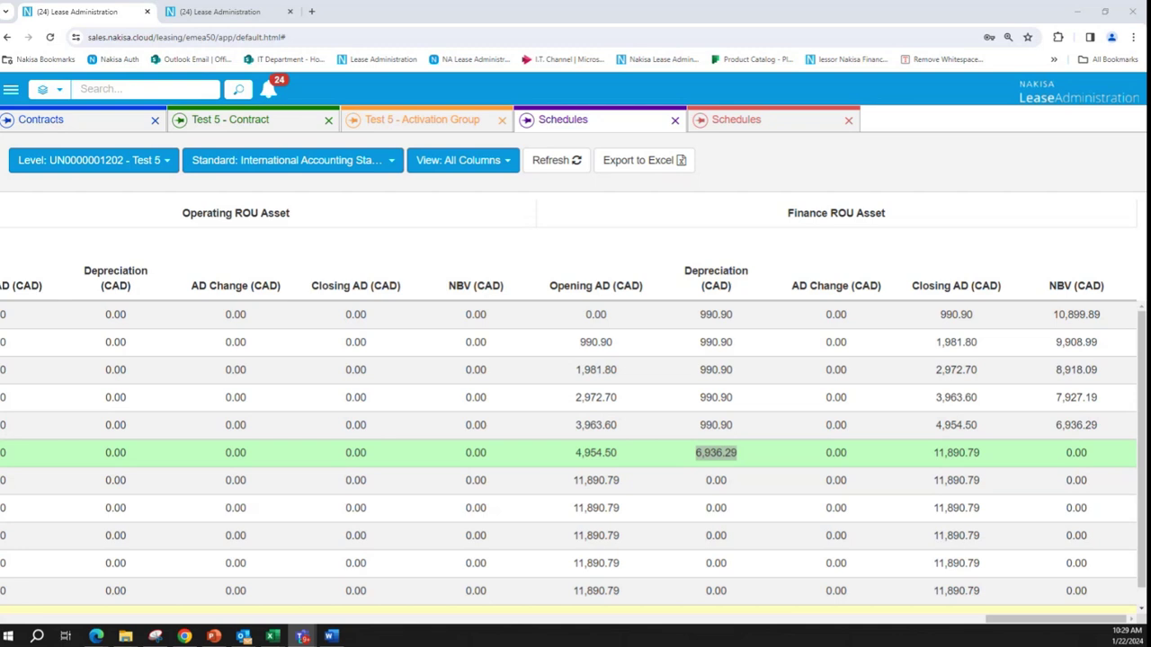
pyautogui.hotkey('alt', 'Tab')
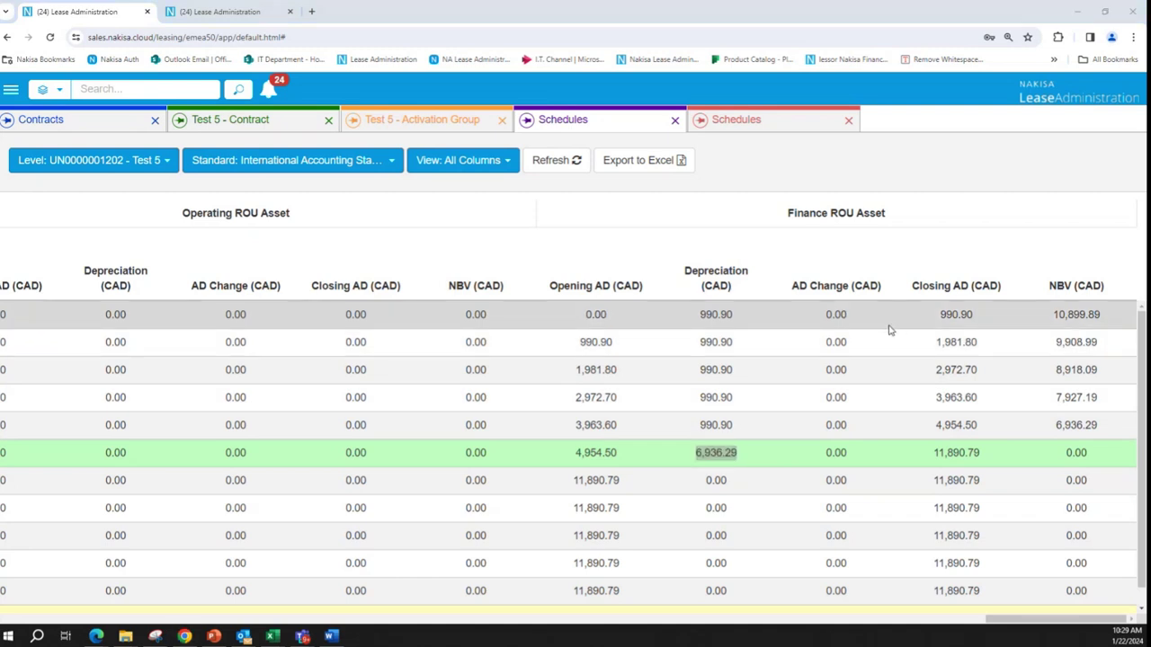
pyautogui.hotkey('alt', 'Tab')
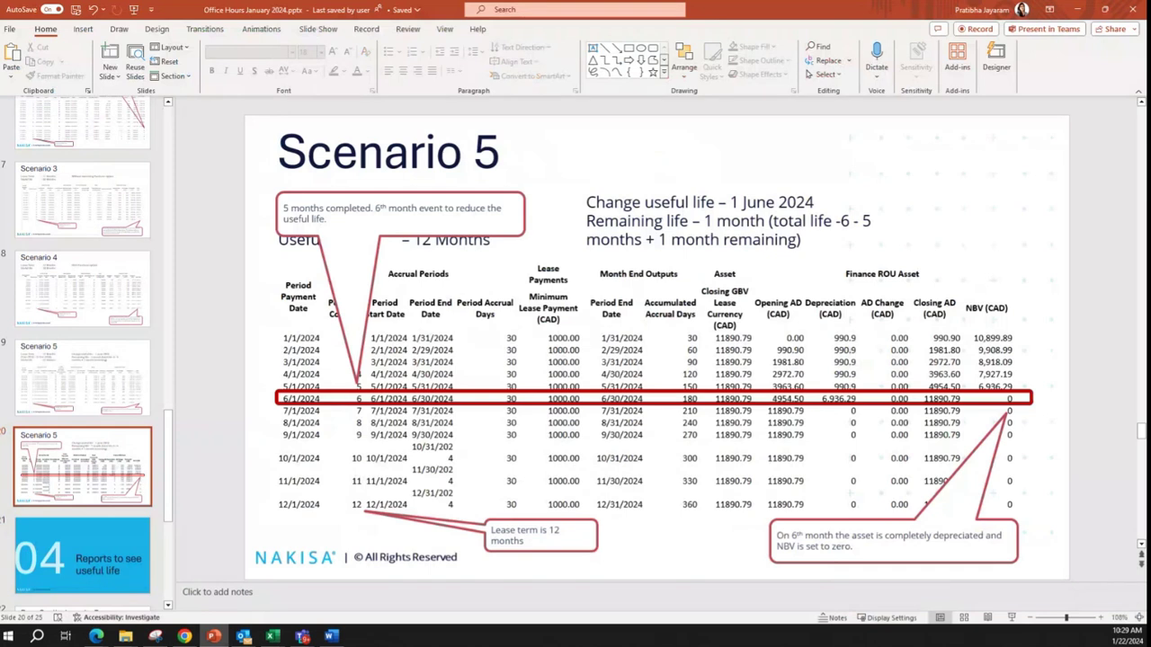
pyautogui.click(119, 566)
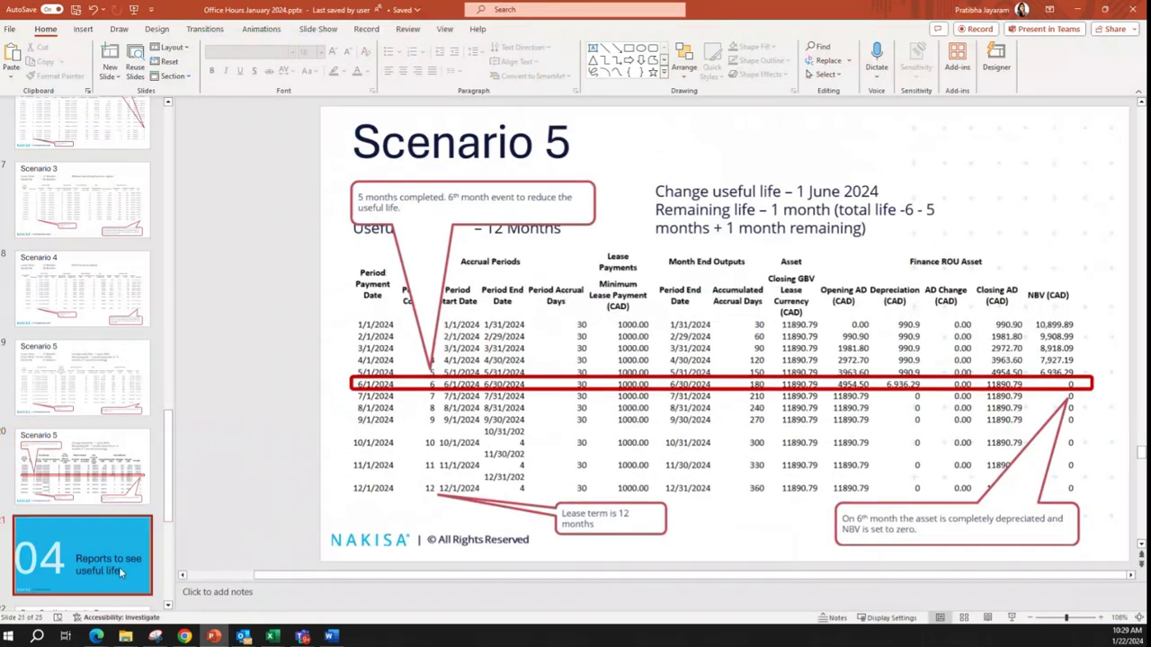
pyautogui.scroll(-3, 120, 571)
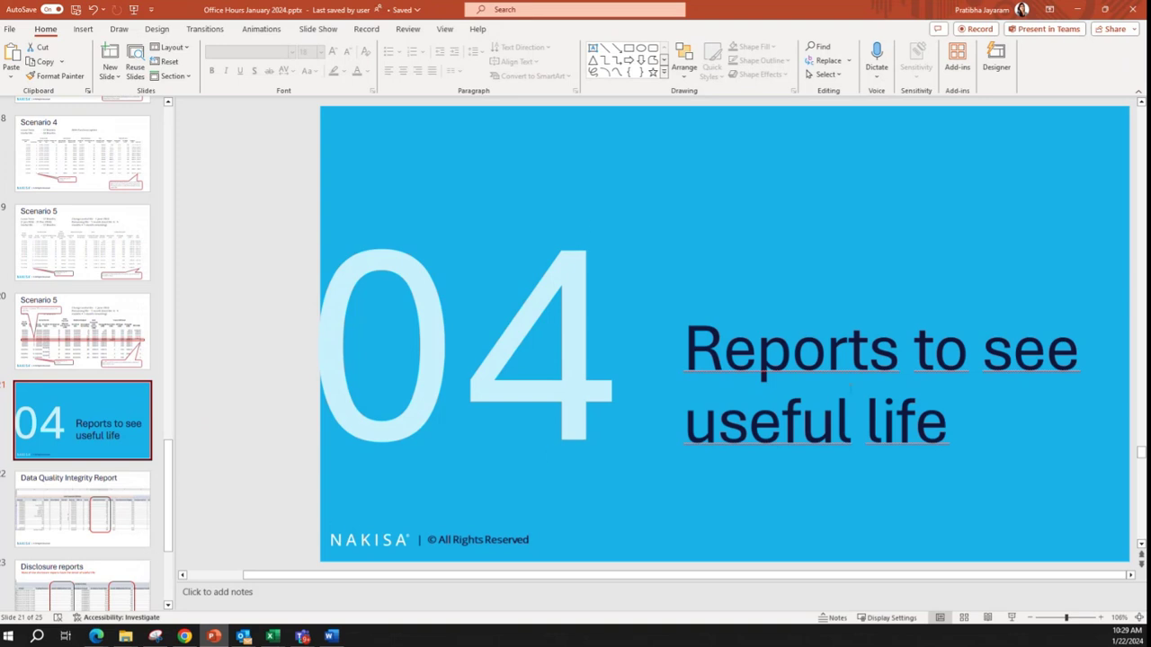
pyautogui.scroll(-1, 851, 389)
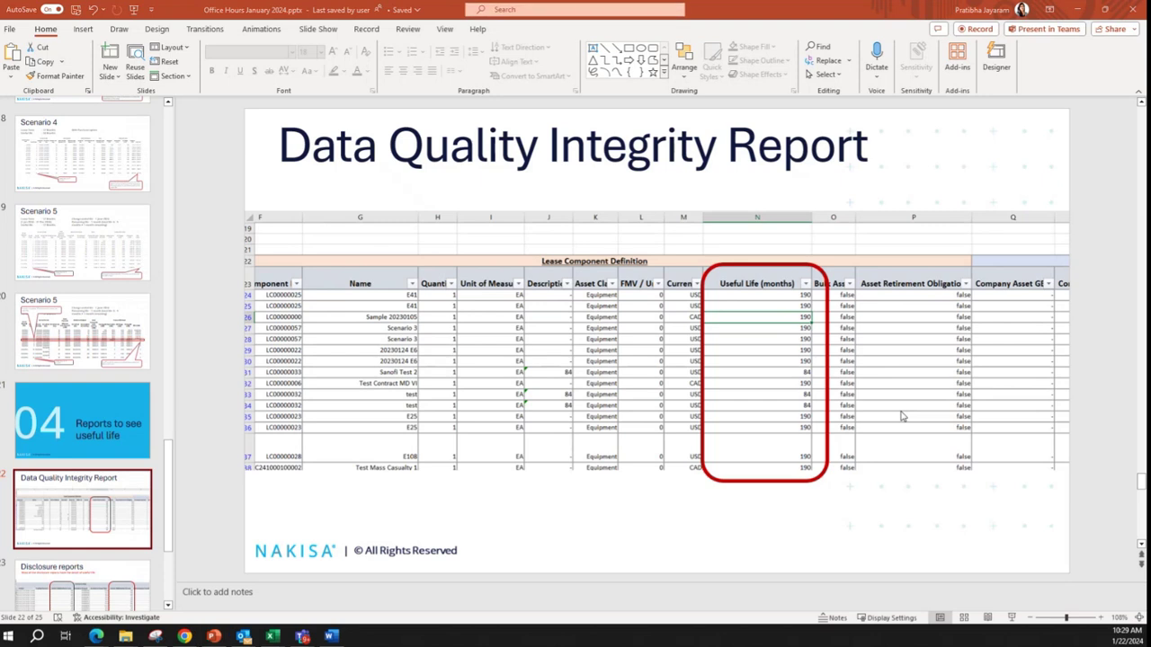
# - Switch to Lease Administration and open the Data Quality Integrity Reports page from the additional reports
pyautogui.hotkey('alt', 'Tab')
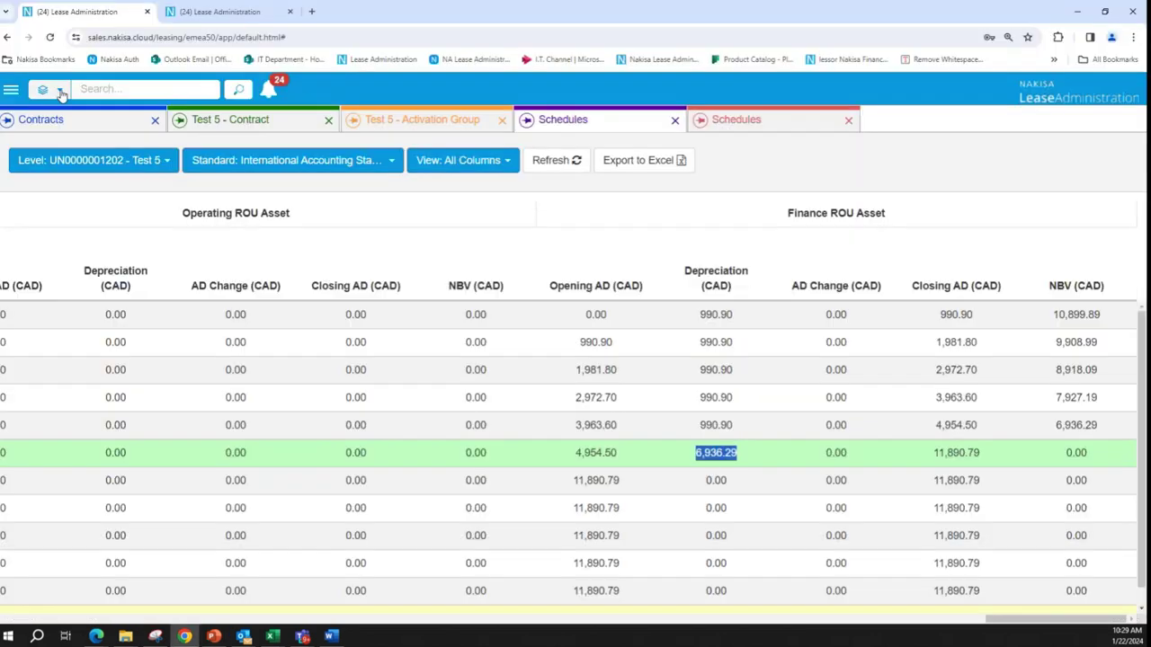
pyautogui.click(10, 93)
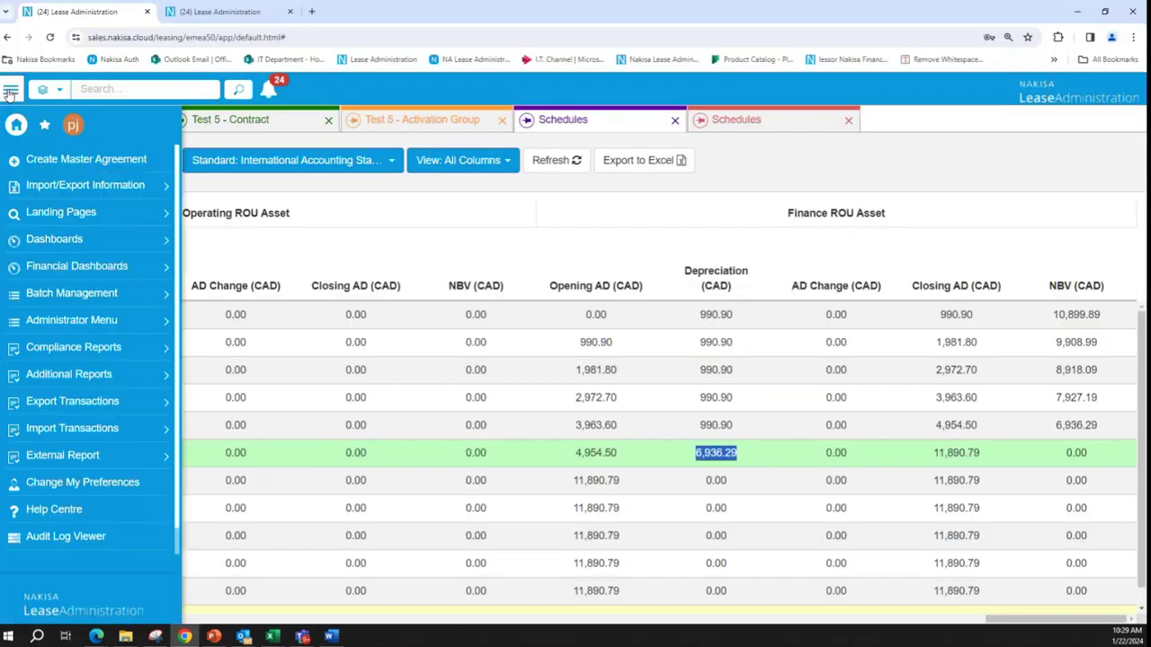
pyautogui.click(102, 384)
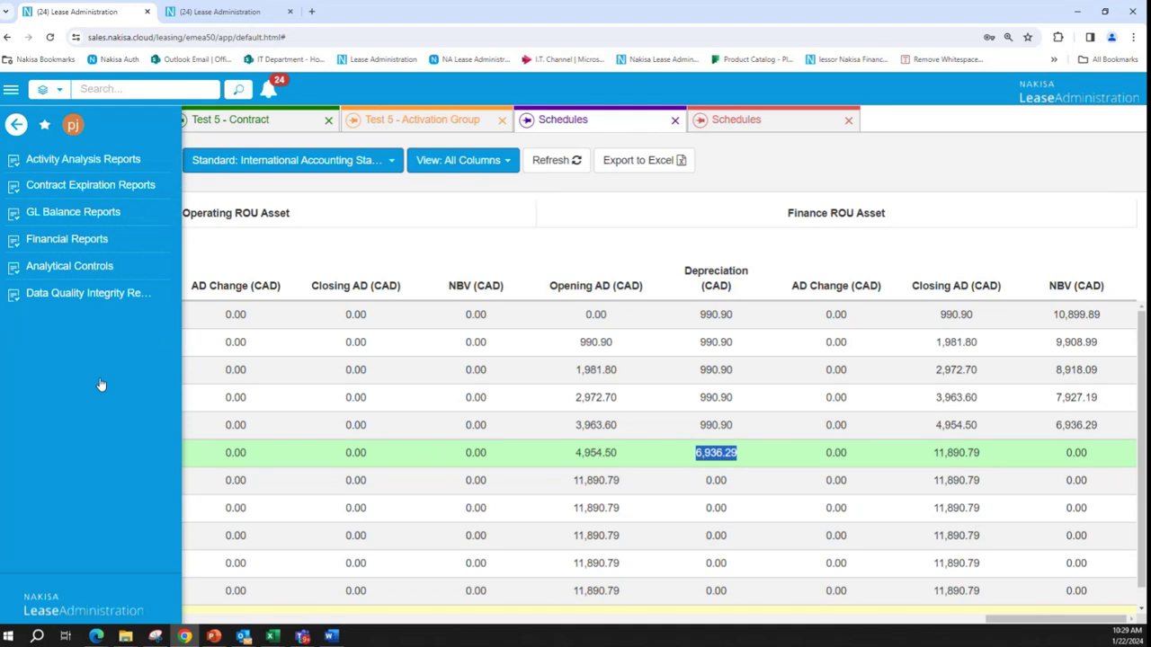
pyautogui.click(71, 299)
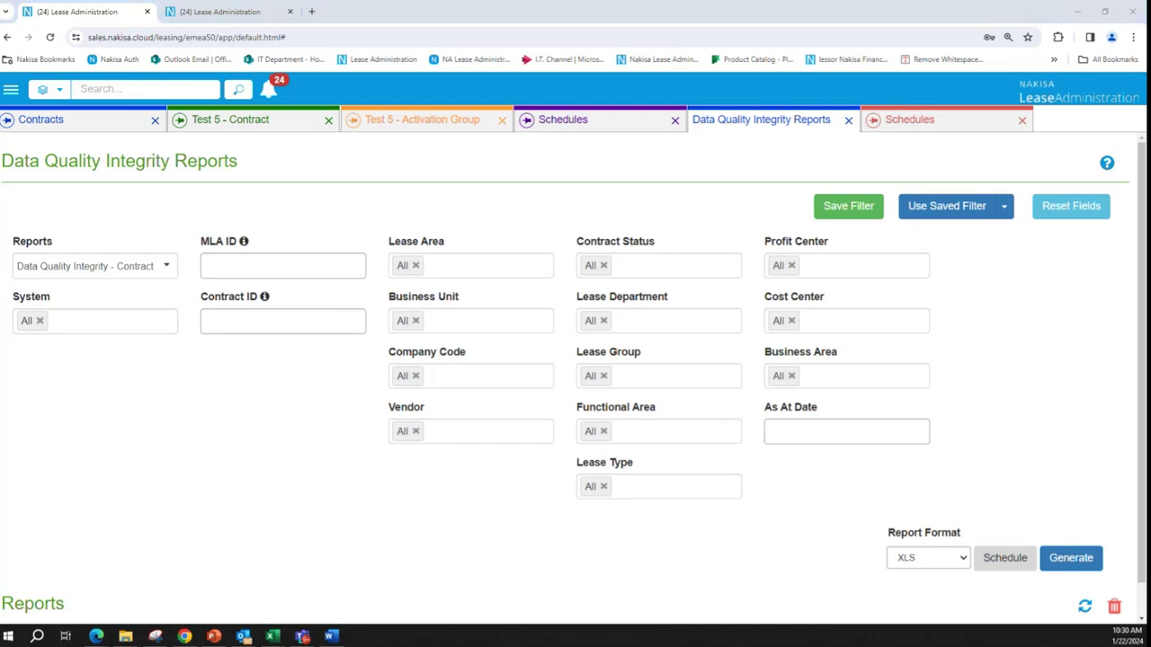
# - Switch to Data Quality Integrity Report.xlsx in Excel and examine the Useful Life (months) column under Lease Component Definition
pyautogui.click(271, 636)
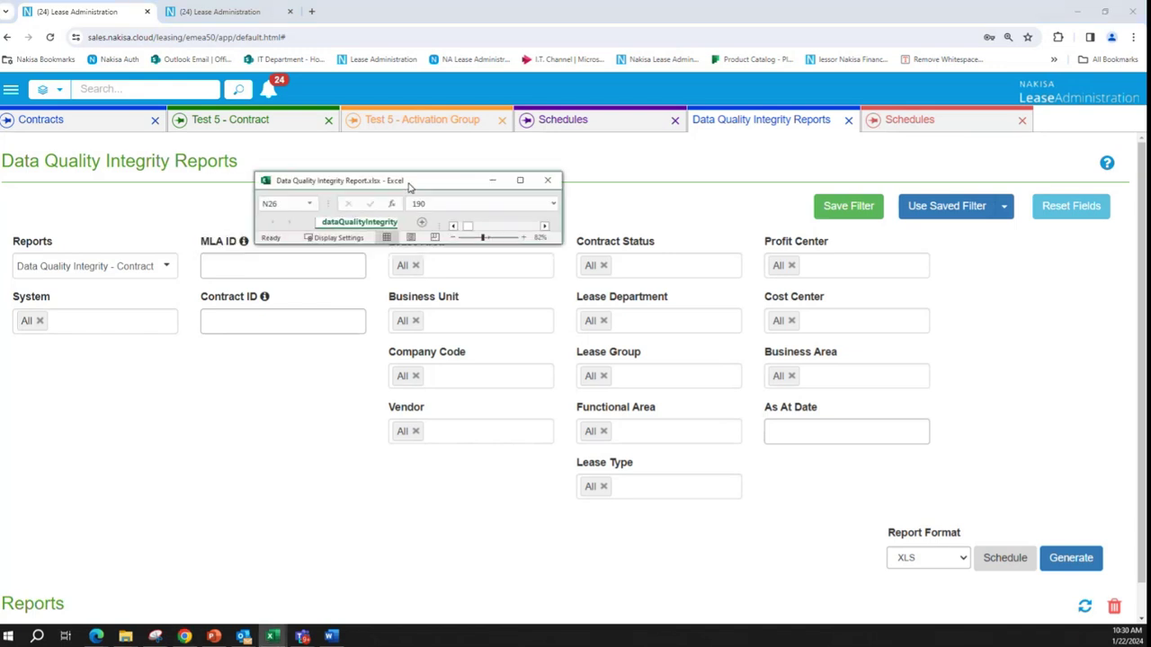
pyautogui.click(514, 182)
pyautogui.click(346, 322)
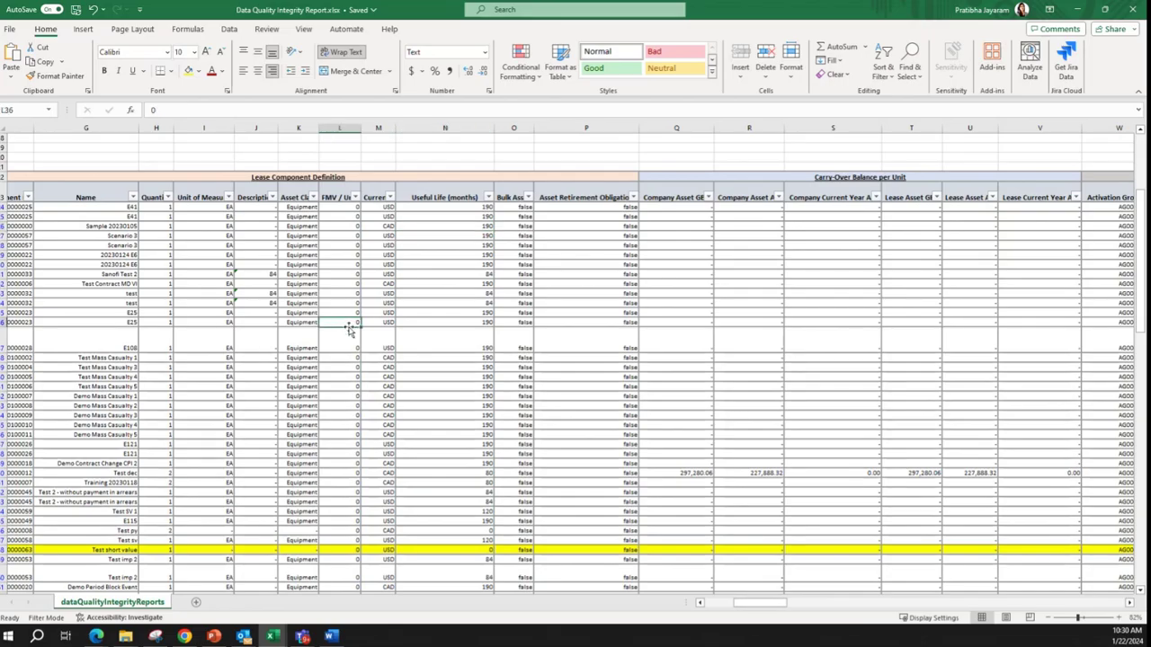
pyautogui.keyDown('ctrl'); pyautogui.scroll(3, 347, 326); pyautogui.keyUp('ctrl')
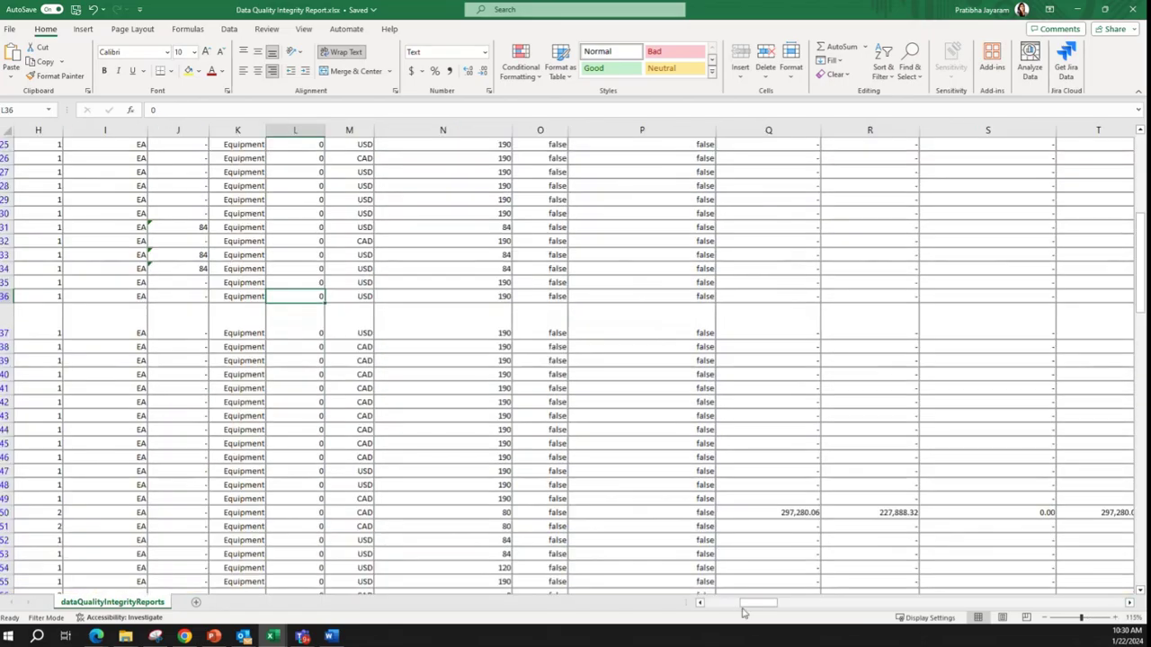
pyautogui.moveTo(758, 603); pyautogui.dragTo(719, 602)
pyautogui.scroll(8, 93, 363)
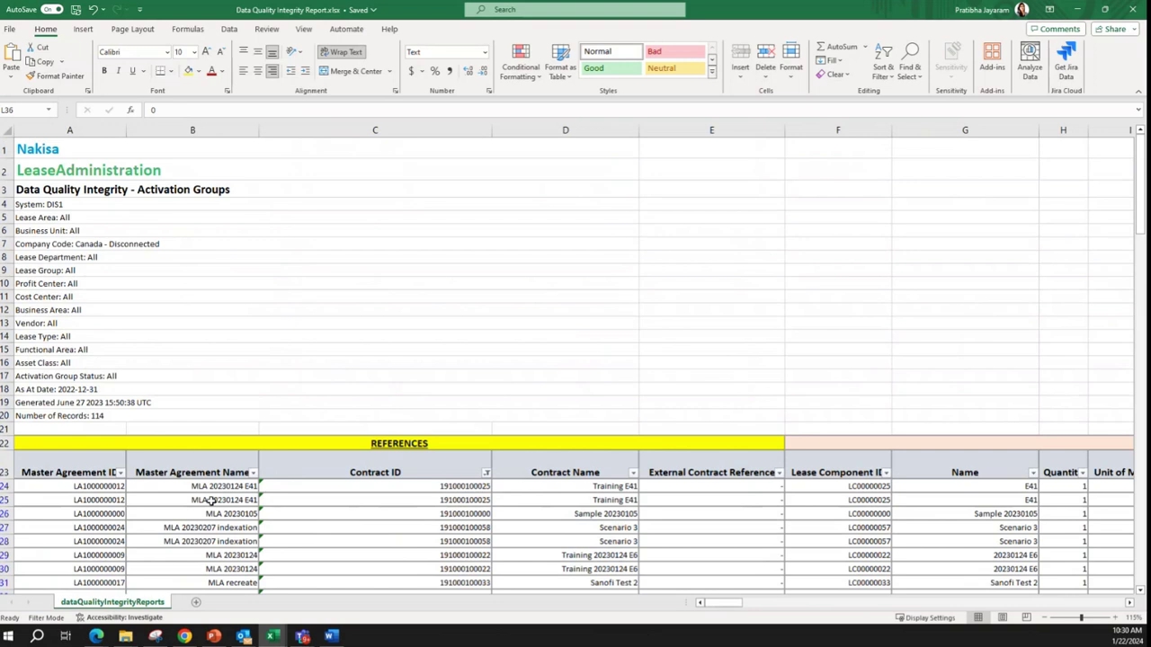
pyautogui.scroll(-2, 269, 507)
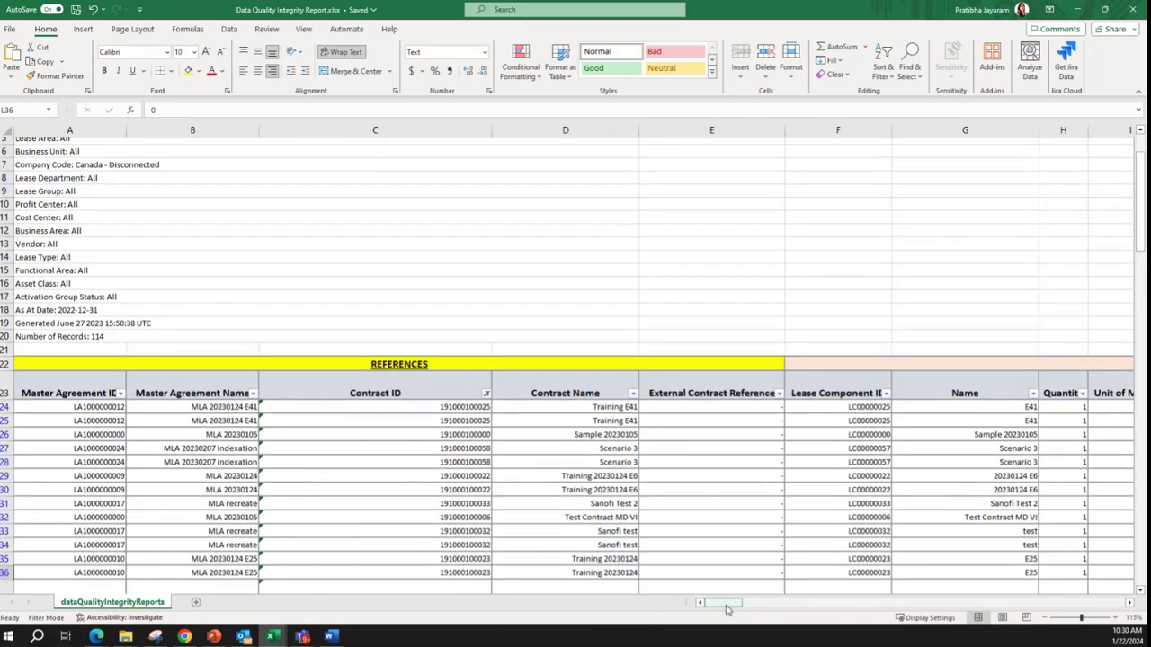
pyautogui.moveTo(719, 602); pyautogui.dragTo(753, 604)
pyautogui.click(578, 391)
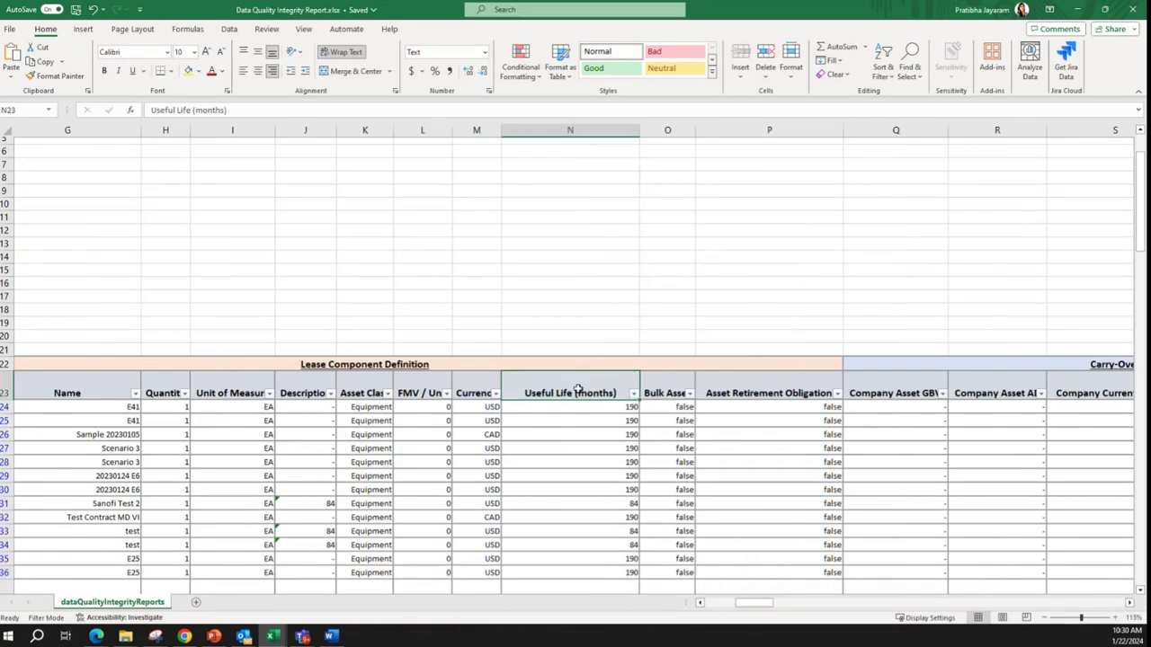
pyautogui.click(578, 462)
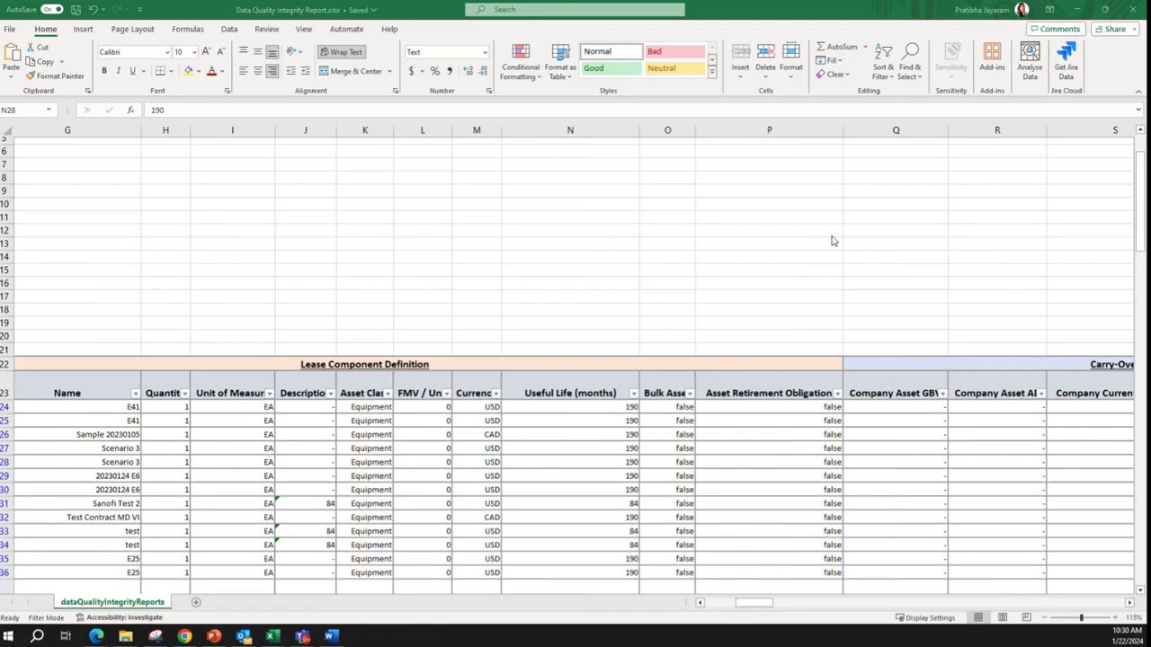
# - Show the Disclosure reports slide and examine the Useful Life(Months)-AG Level column in Asset Rollforward report.xlsx
pyautogui.hotkey('alt', 'Tab')
pyautogui.press('Down')
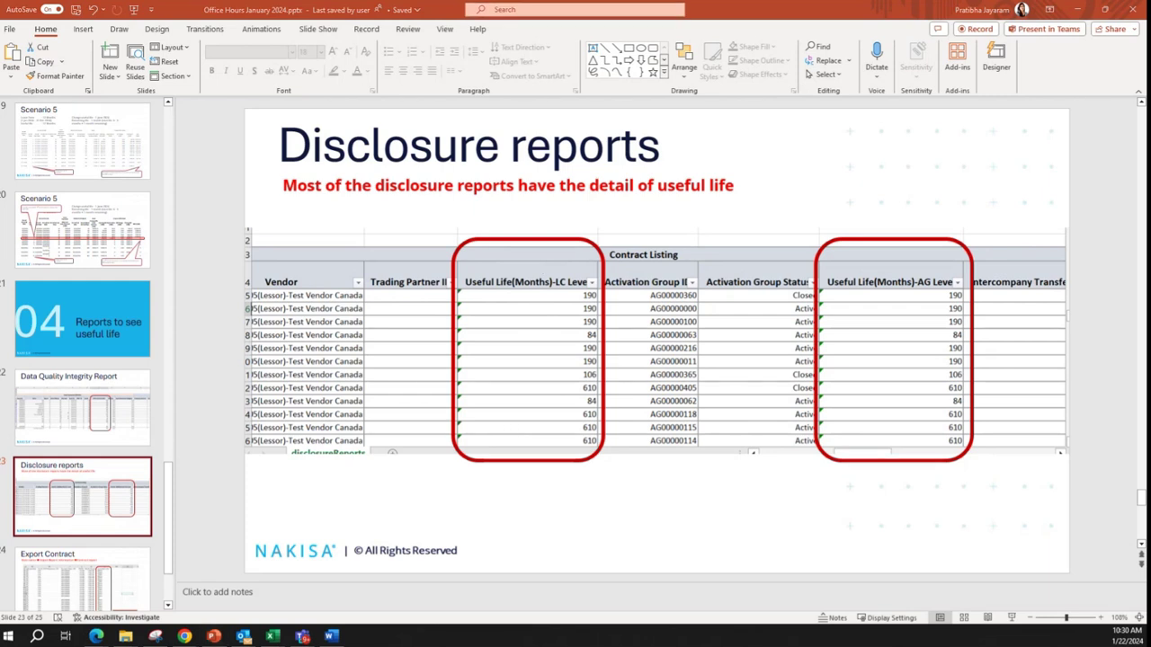
pyautogui.hotkey('alt', 'Tab')
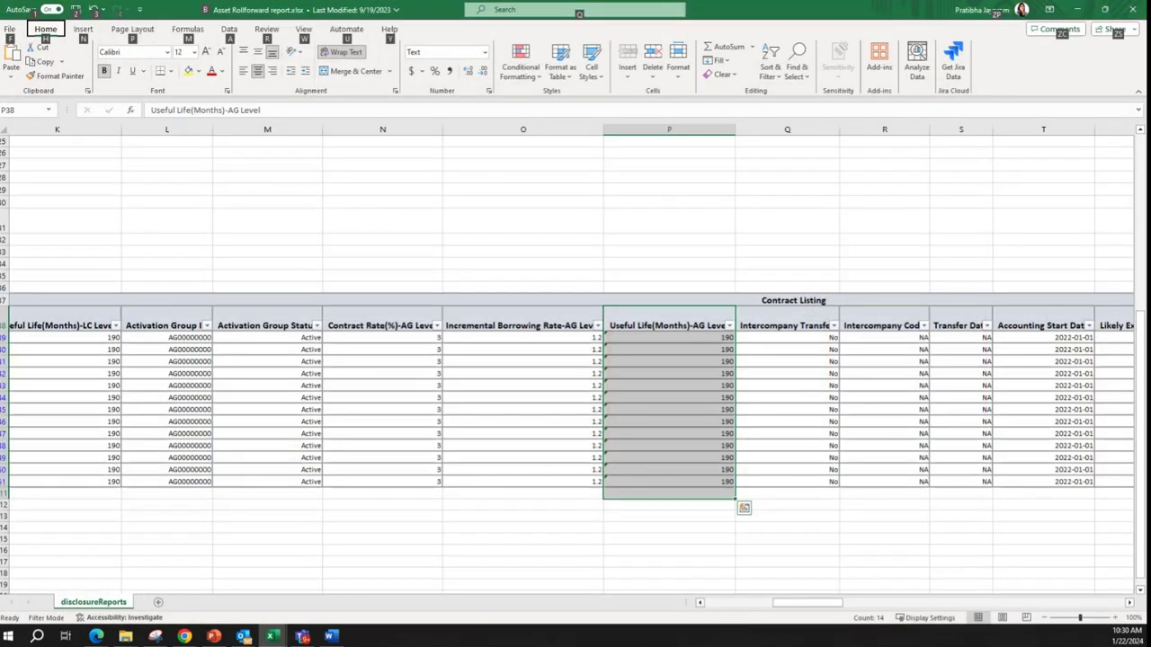
pyautogui.click(494, 297)
pyautogui.scroll(2, 556, 285)
pyautogui.keyDown('ctrl'); pyautogui.scroll(3, 563, 457); pyautogui.keyUp('ctrl')
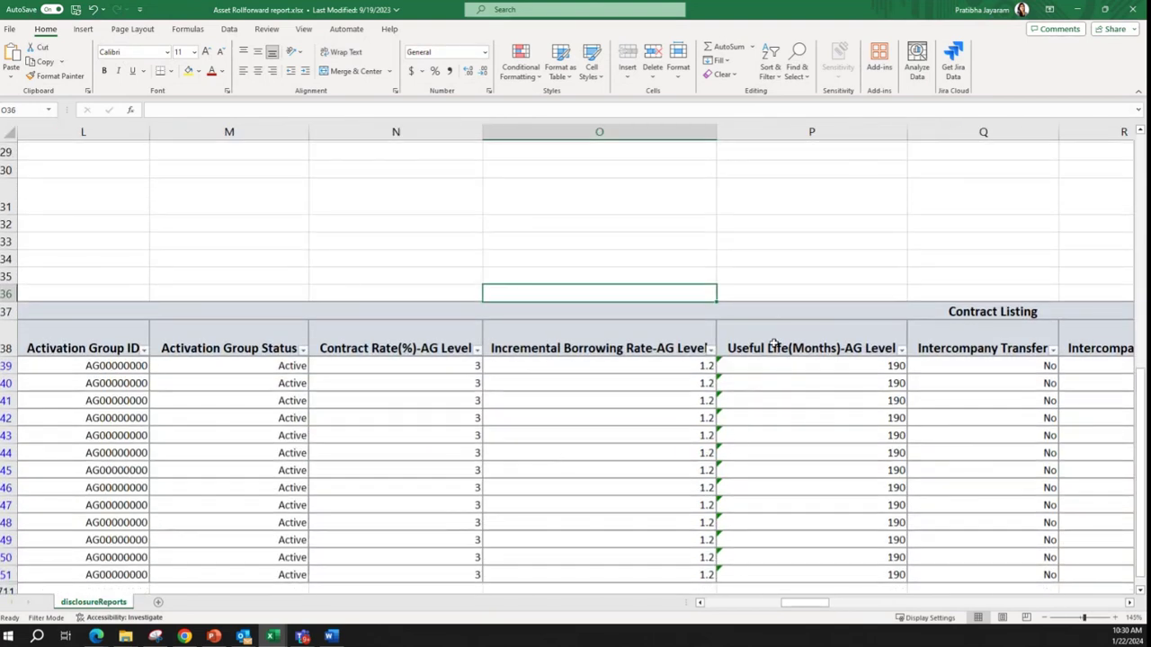
pyautogui.moveTo(774, 347); pyautogui.dragTo(791, 540)
pyautogui.moveTo(793, 603)
pyautogui.mouseDown()
pyautogui.moveTo(779, 616)
pyautogui.moveTo(742, 617)
pyautogui.moveTo(807, 615)
pyautogui.mouseUp()
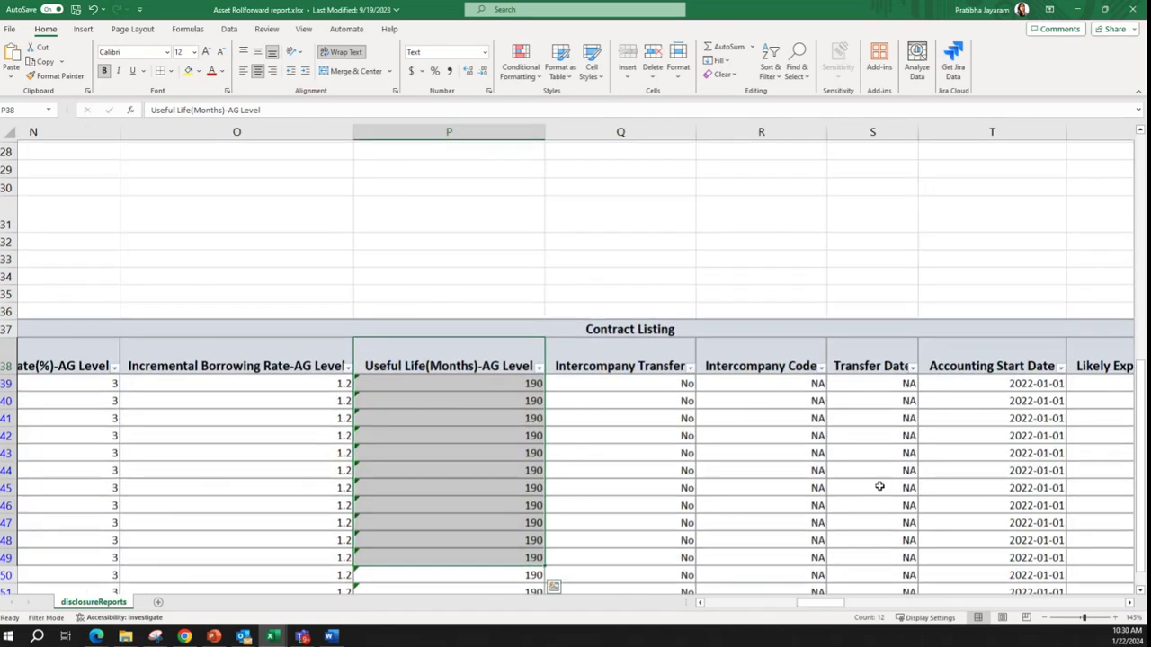
pyautogui.scroll(1, 879, 486)
pyautogui.click(791, 308)
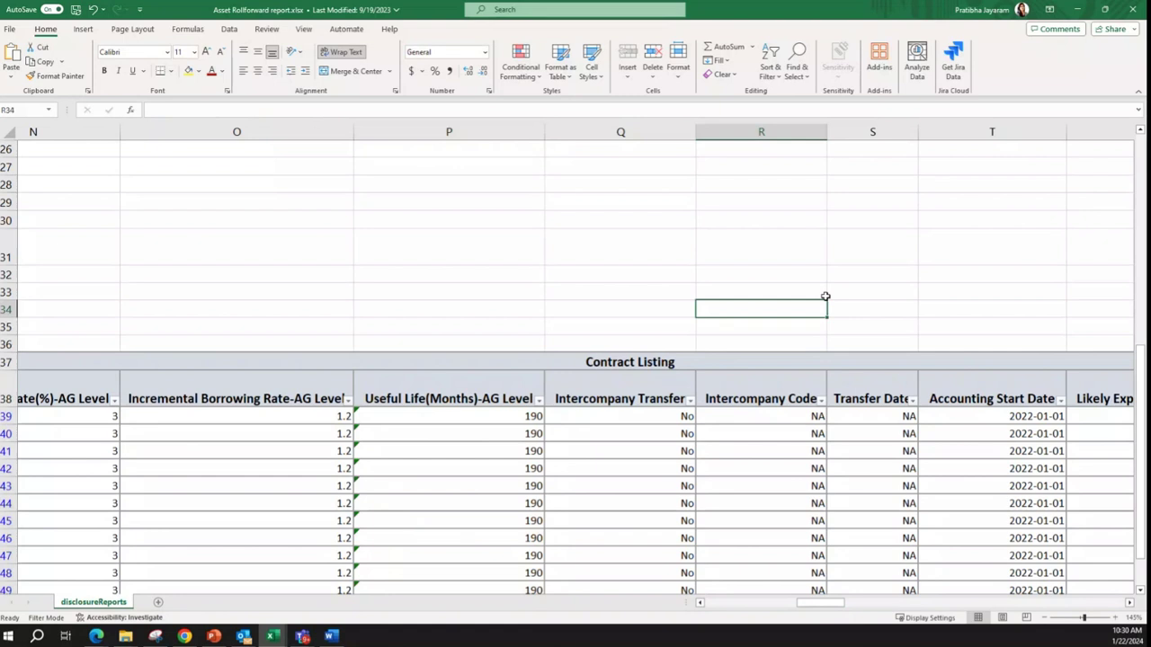
# - Show the presentation's Export Contract slide, and open the contract export dialog in Lease Administration
pyautogui.click(1080, 13)
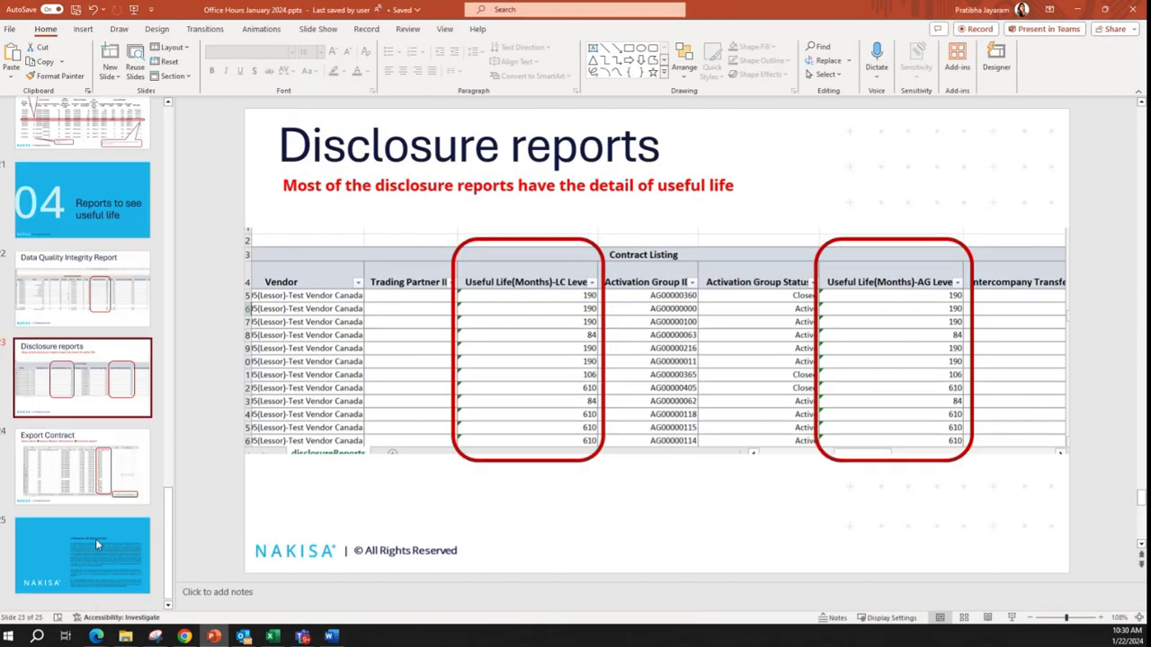
pyautogui.click(81, 463)
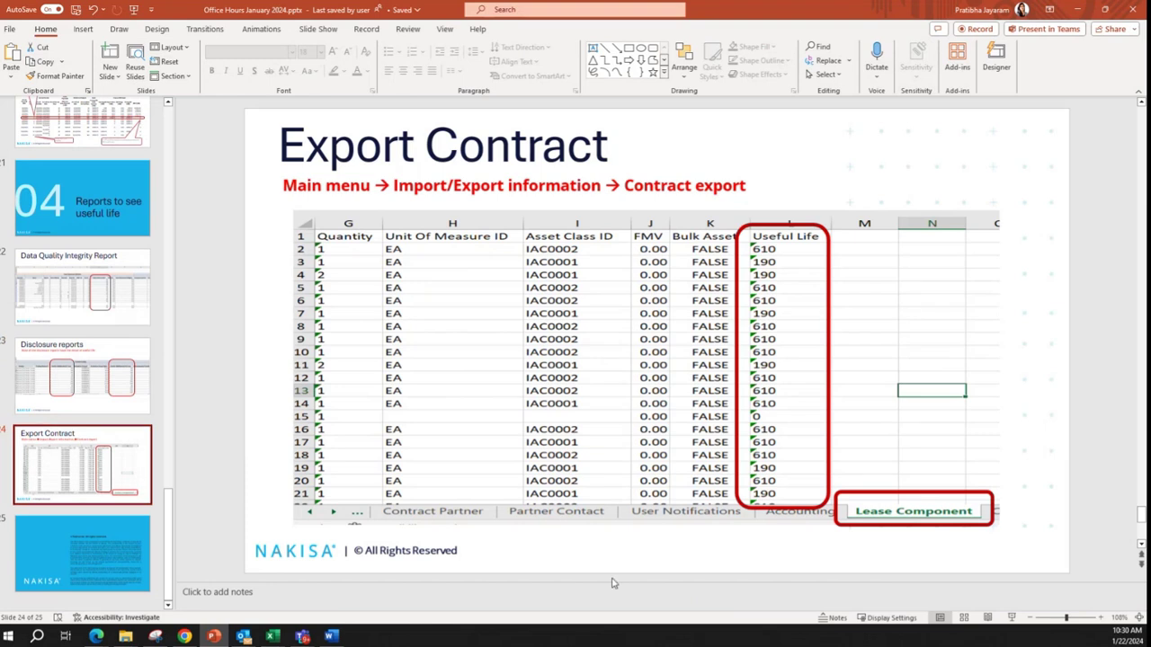
pyautogui.hotkey('alt', 'Tab')
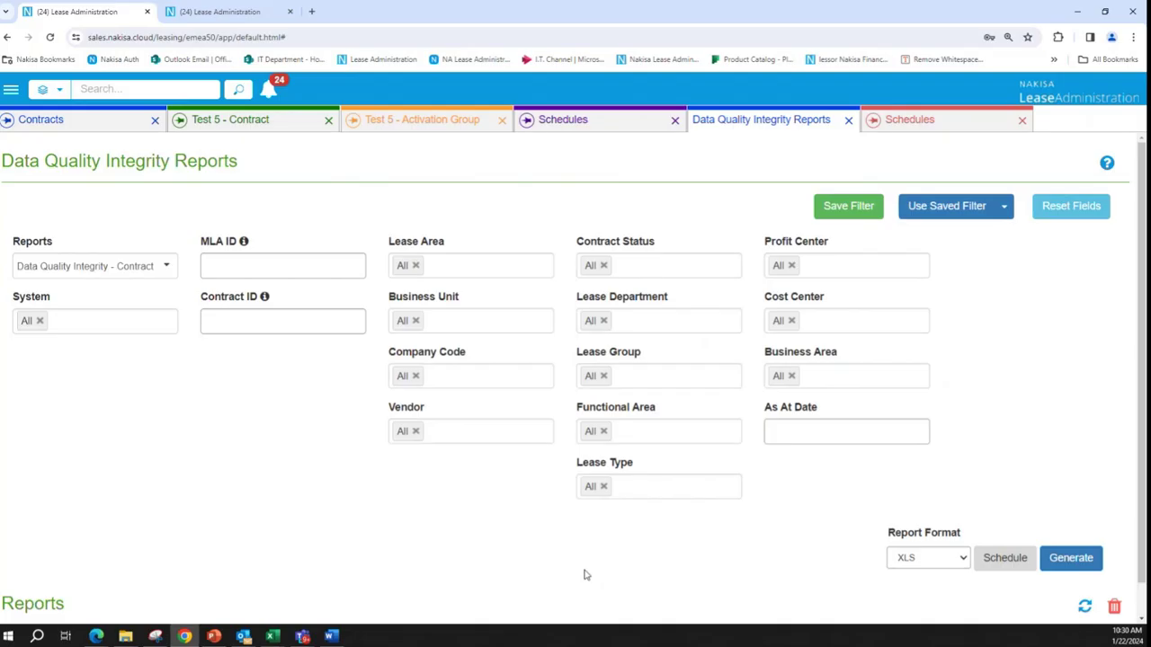
pyautogui.click(11, 90)
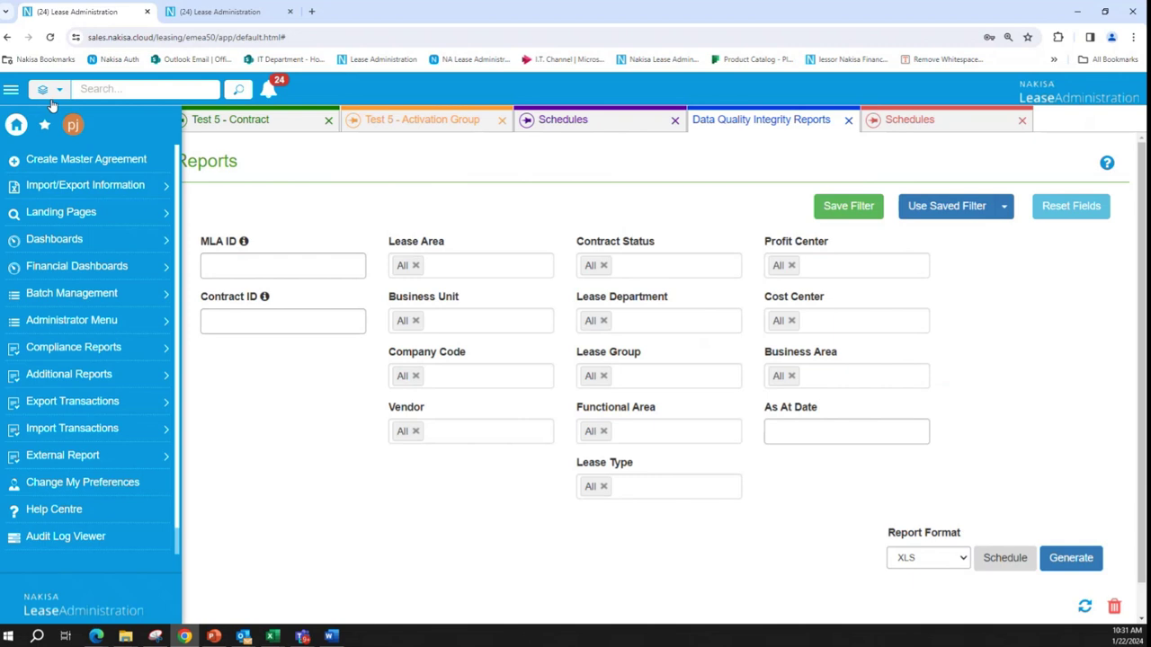
pyautogui.click(81, 188)
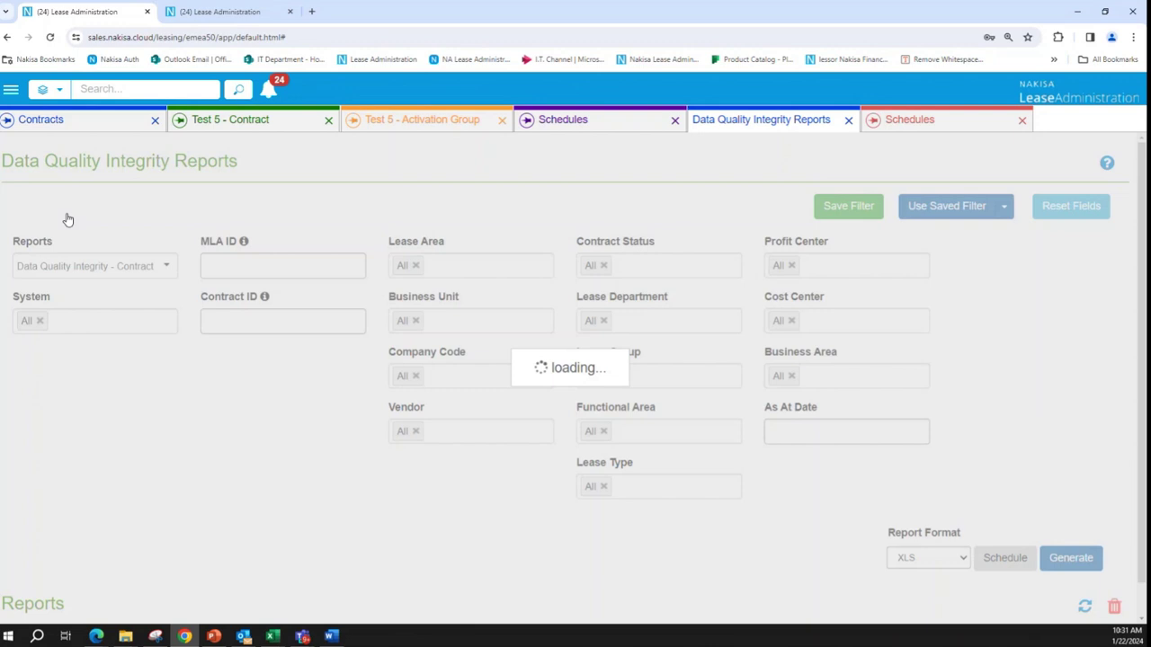
# - Set the export to system DIS1, lease area 0001 - North America, business unit BU0002 - North America - Container and company code D111 - Canada - Disconnected
pyautogui.click(442, 183)
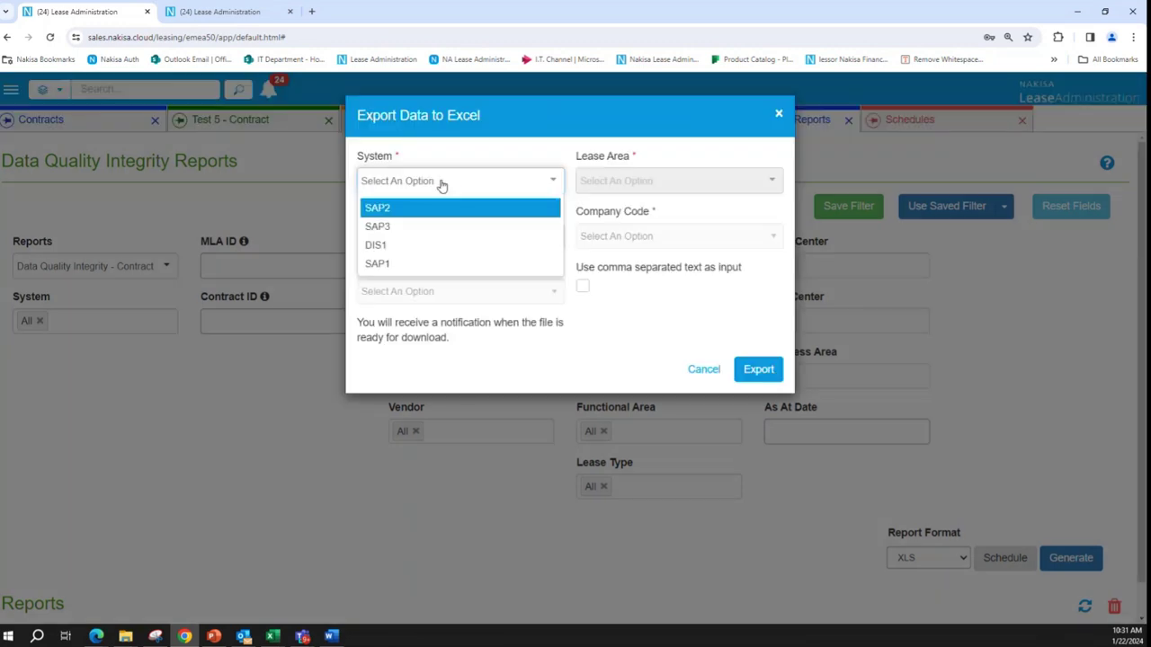
pyautogui.click(414, 246)
pyautogui.click(620, 181)
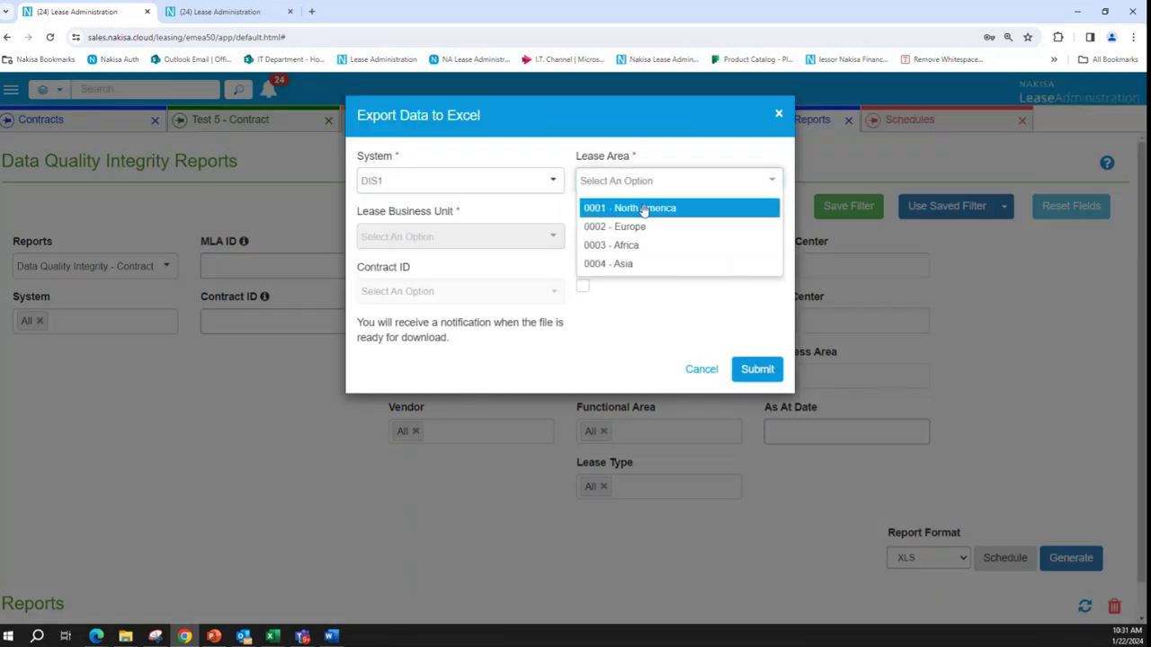
pyautogui.click(644, 210)
pyautogui.click(504, 239)
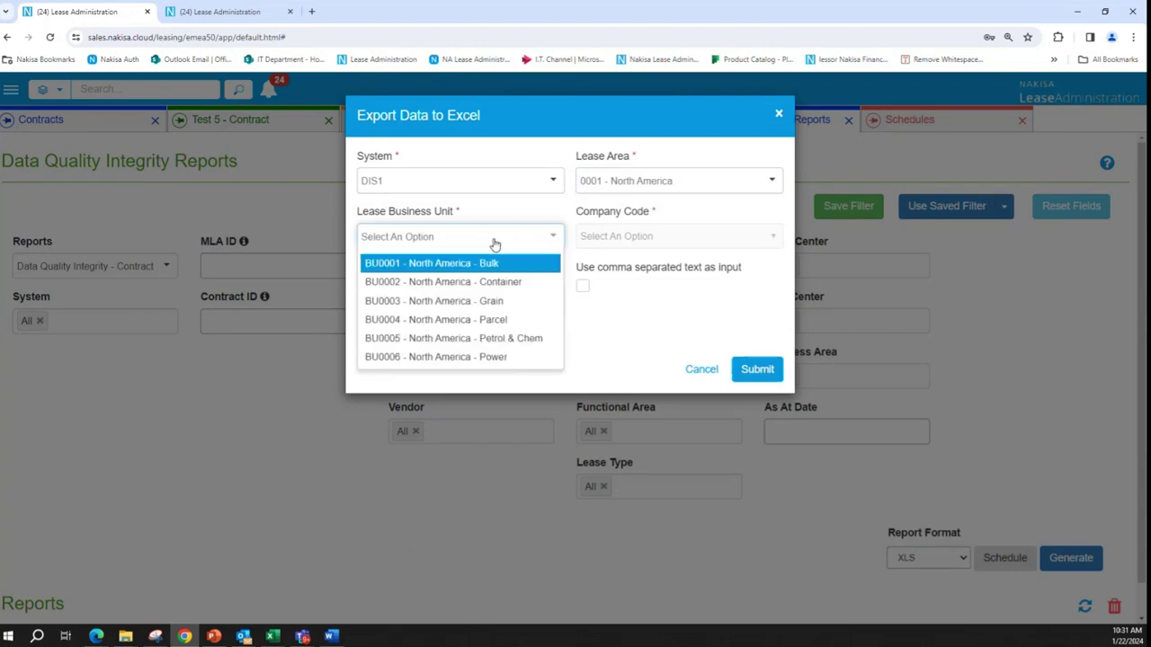
pyautogui.click(503, 284)
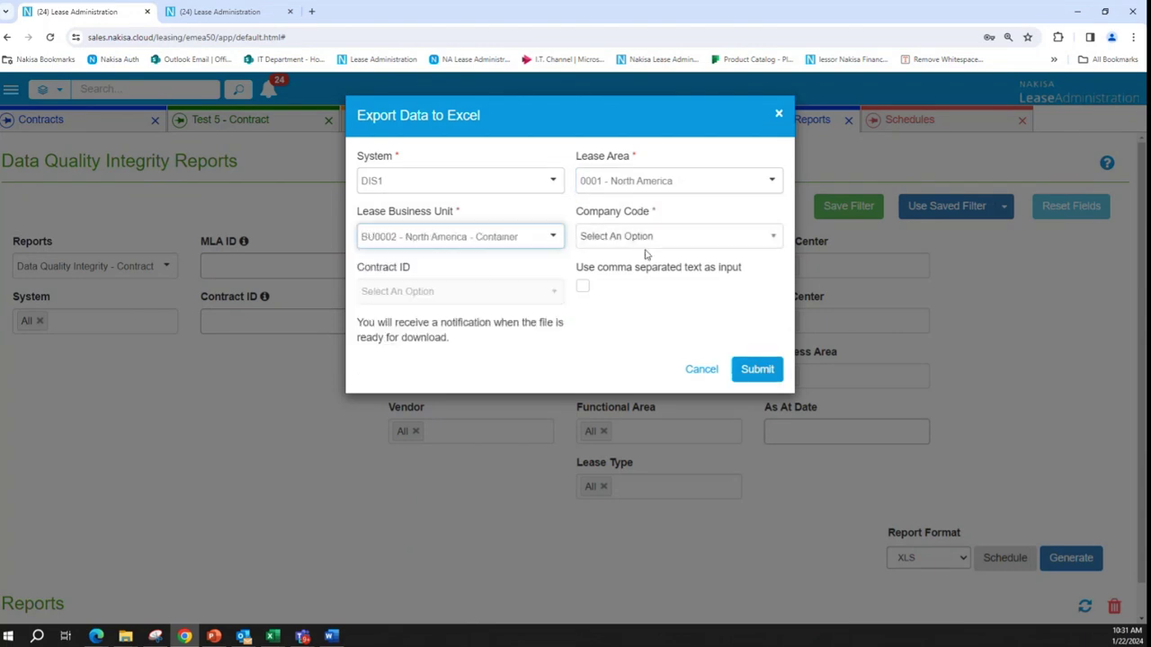
pyautogui.click(643, 236)
pyautogui.click(656, 297)
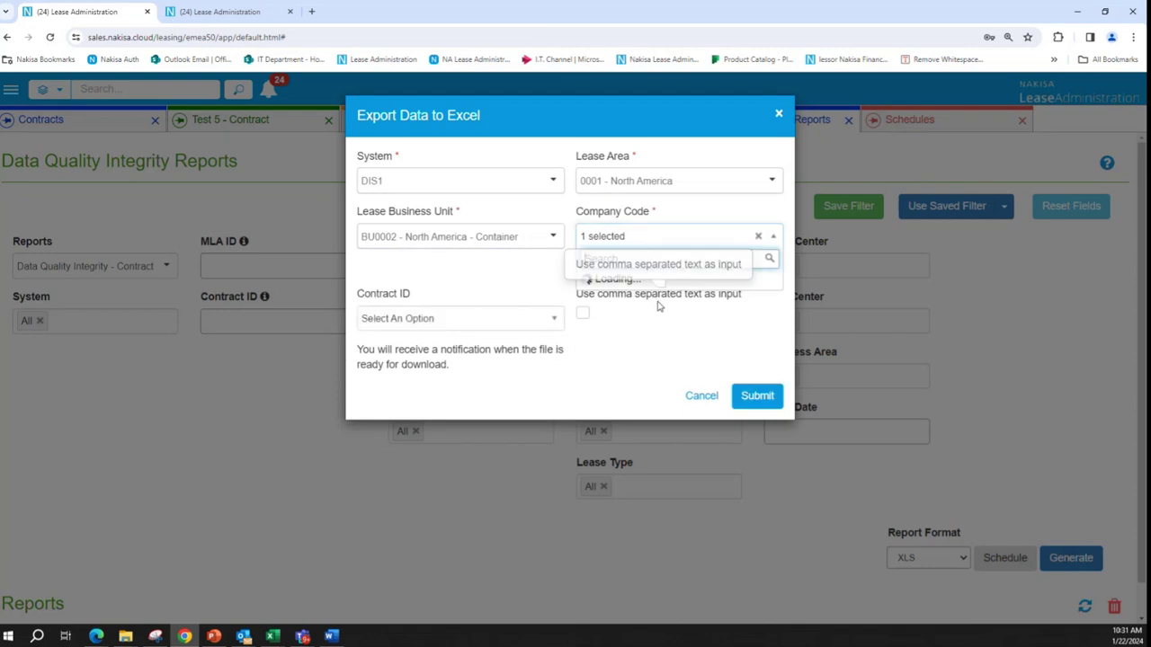
pyautogui.click(585, 353)
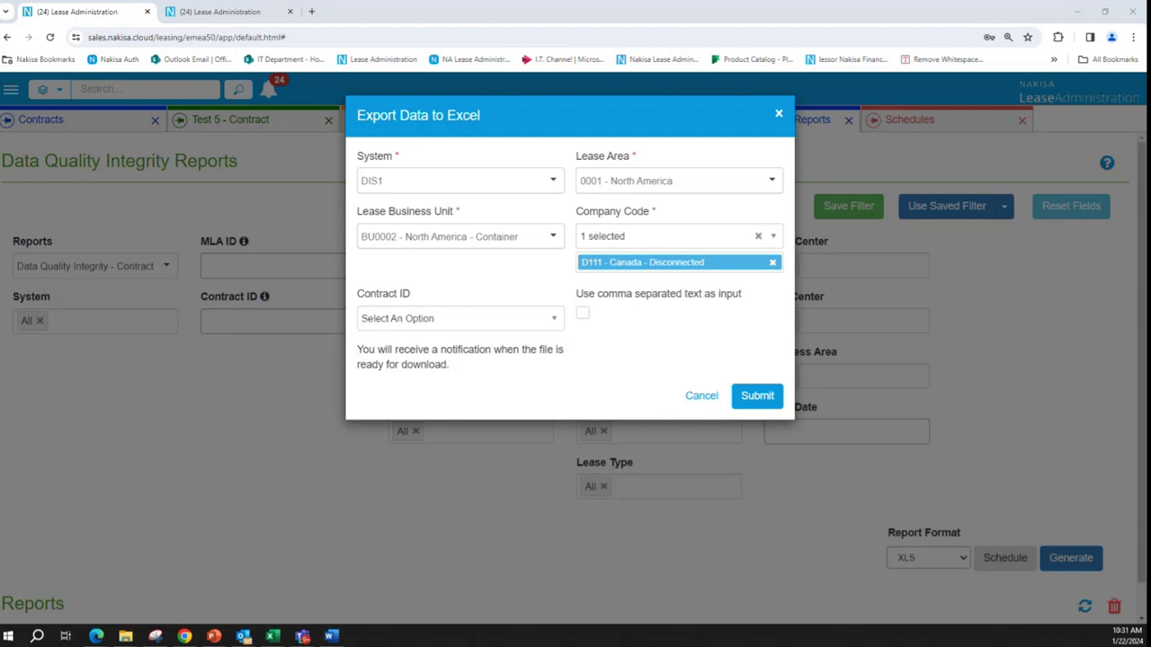
pyautogui.hotkey('alt', 'Tab')
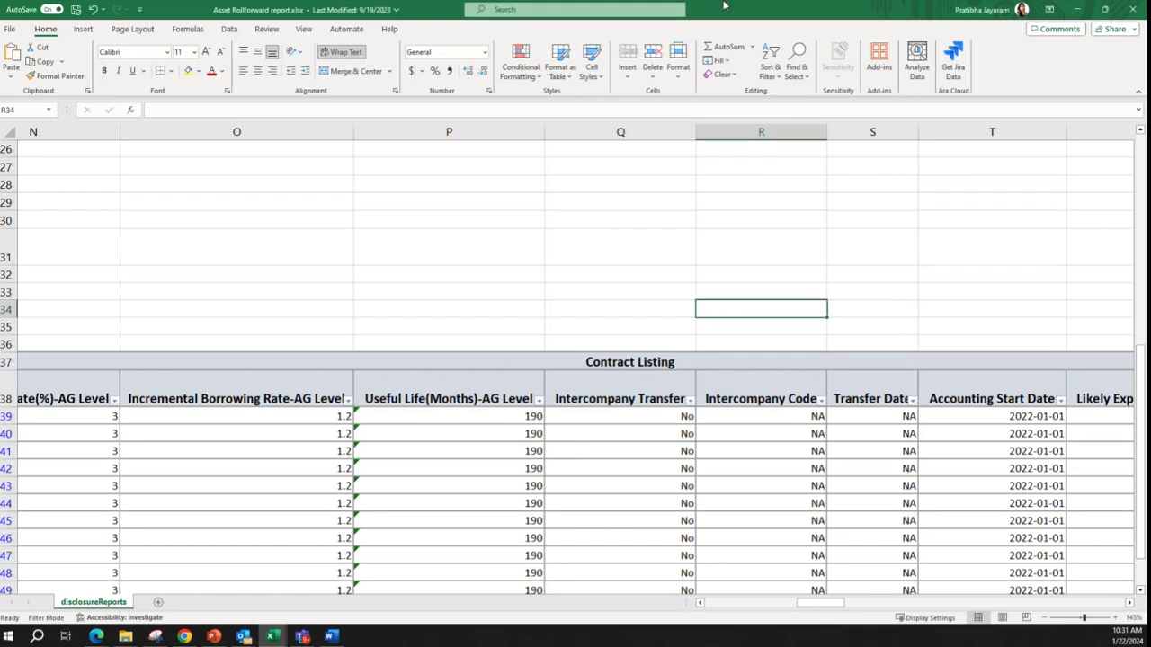
pyautogui.click(1076, 11)
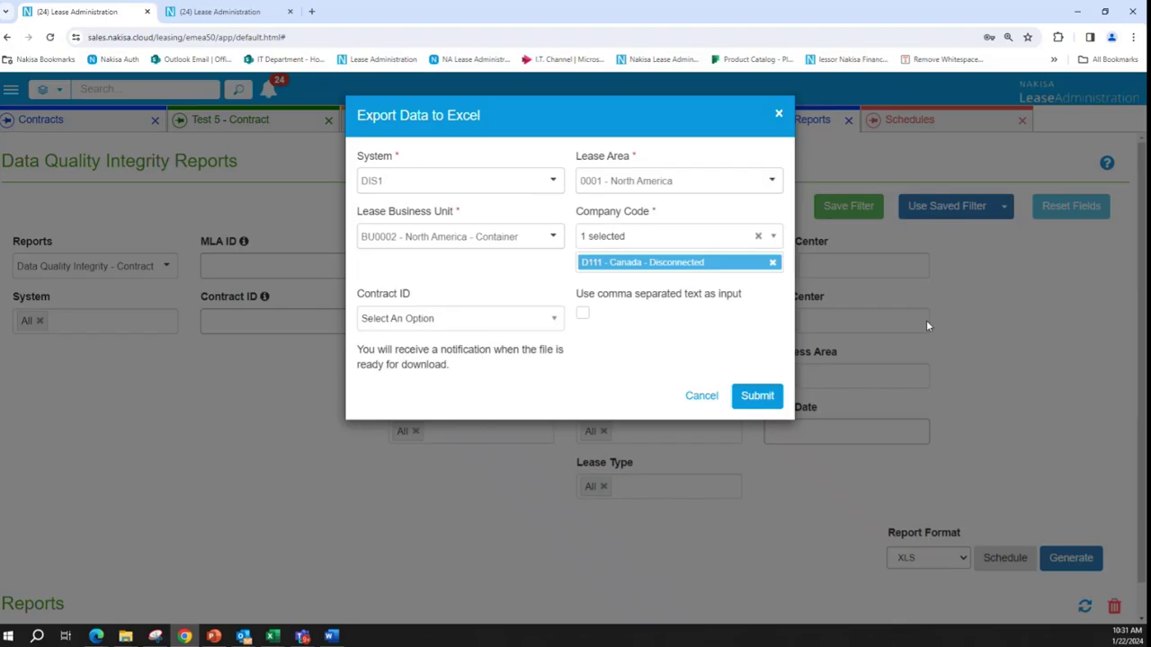
# - Submit the contract export and check the notifications until the contract file is ready for download
pyautogui.click(755, 395)
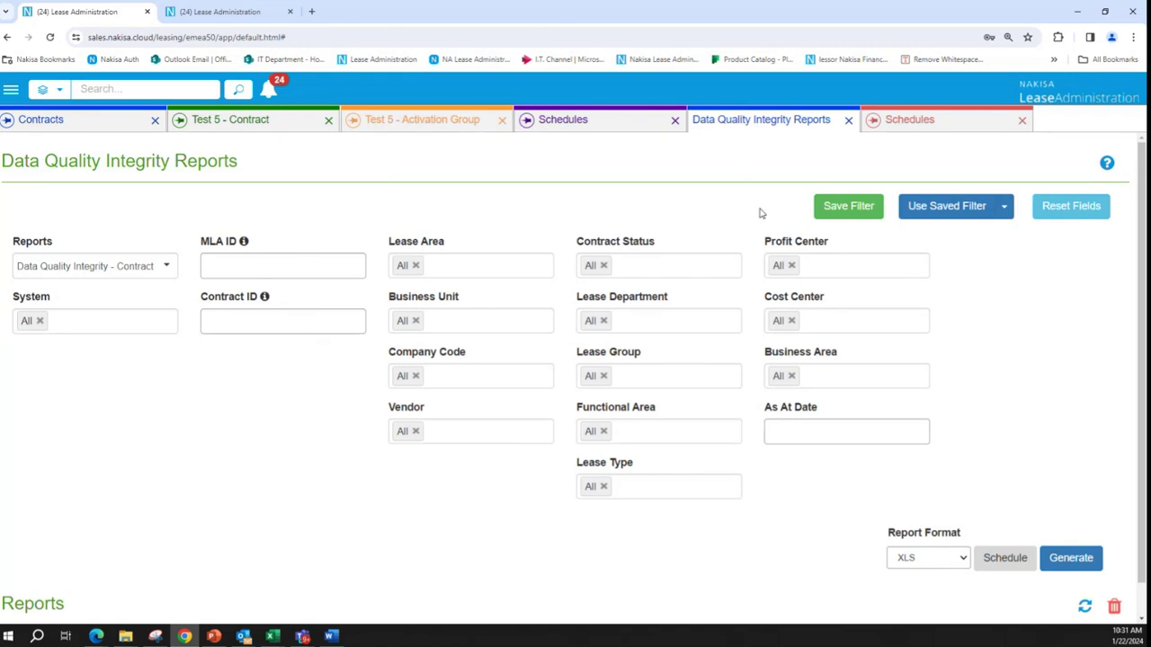
pyautogui.click(268, 88)
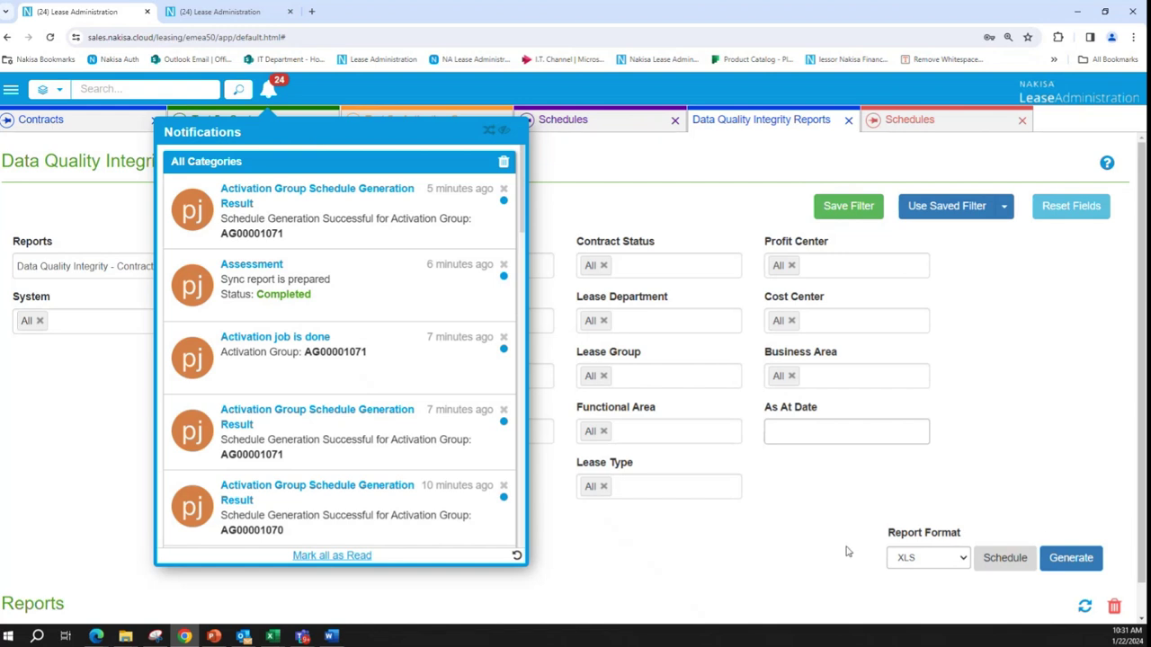
pyautogui.click(735, 568)
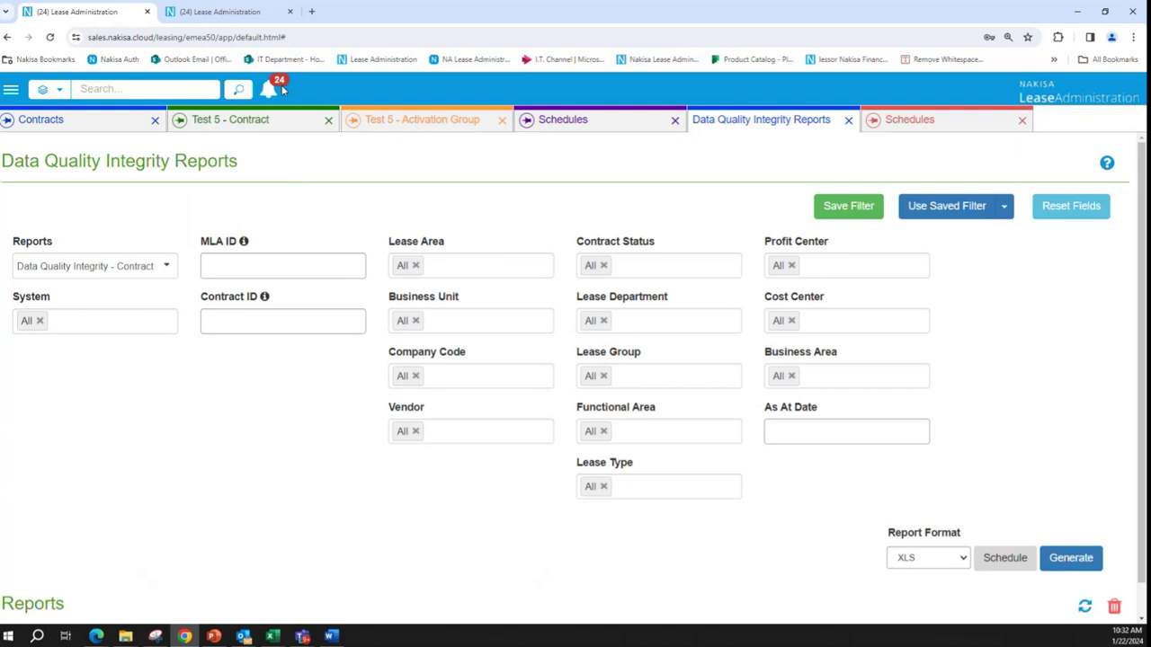
pyautogui.click(280, 89)
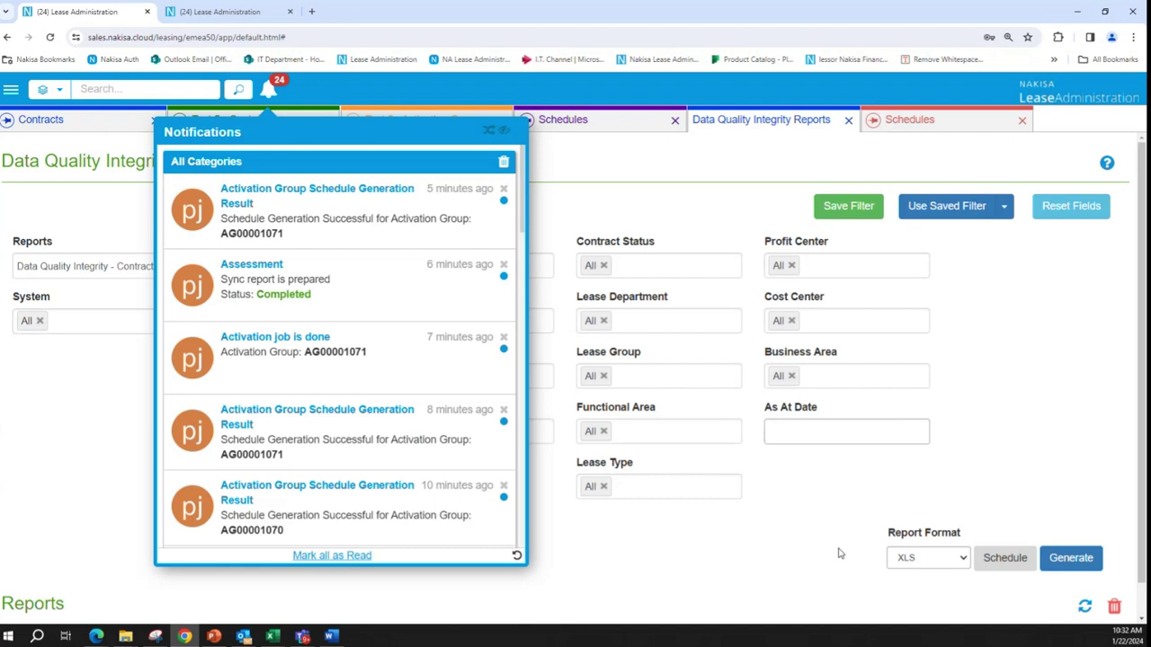
pyautogui.click(800, 567)
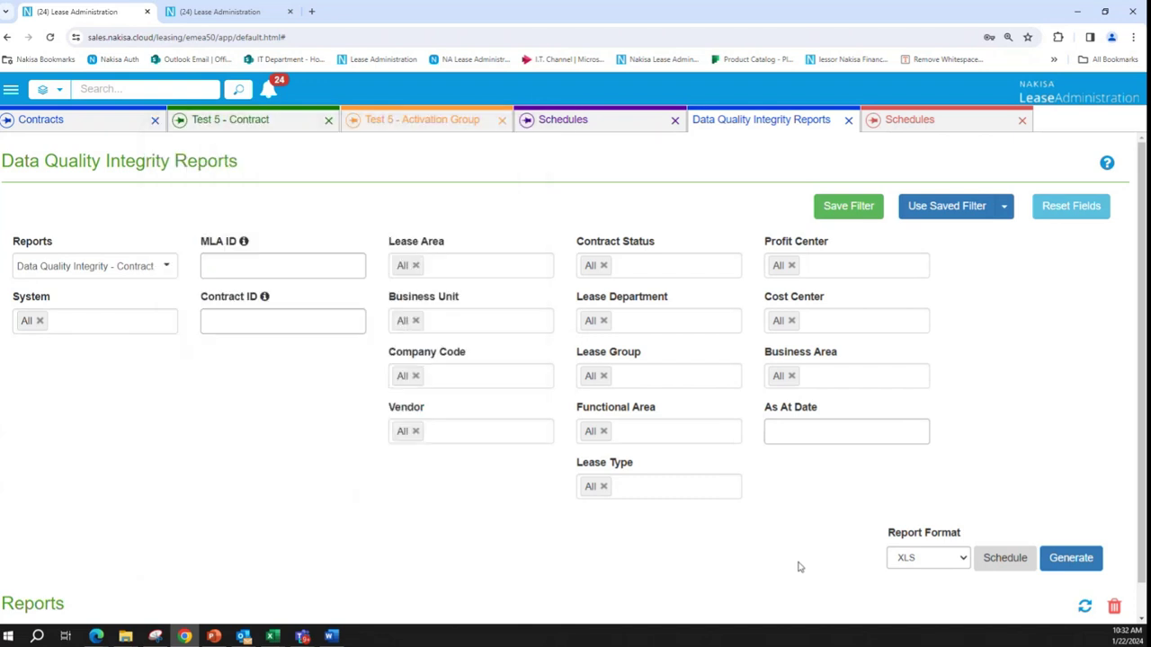
pyautogui.click(274, 95)
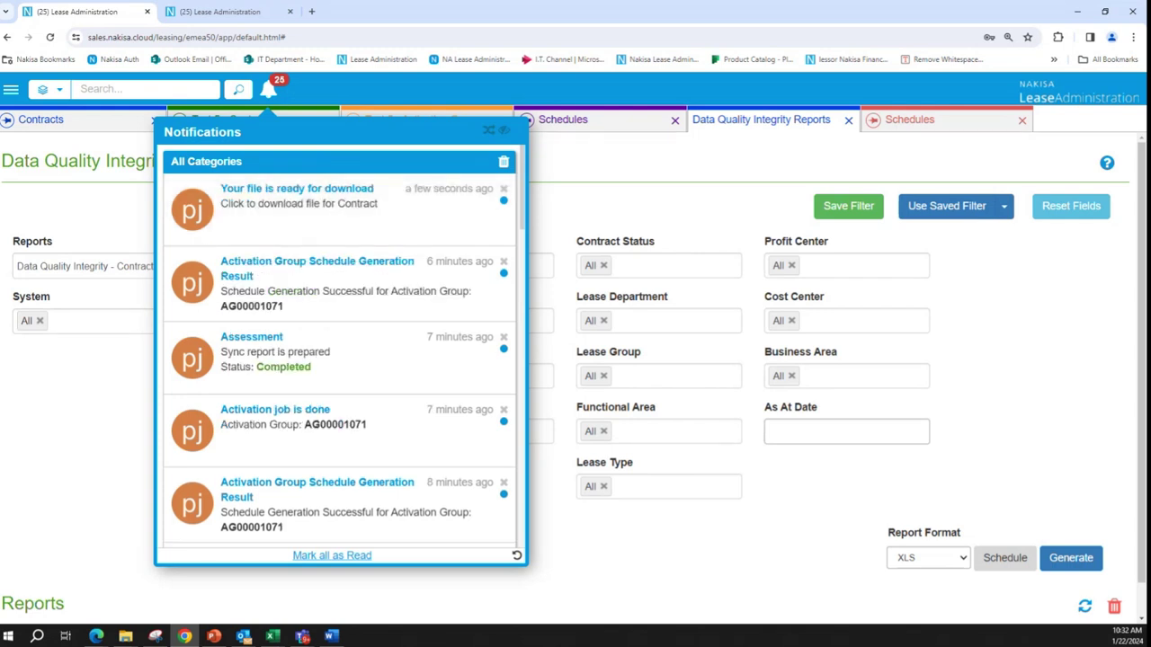
# - Download the exported contract file from its notification, open it in Excel and enable editing
pyautogui.press('super+d')
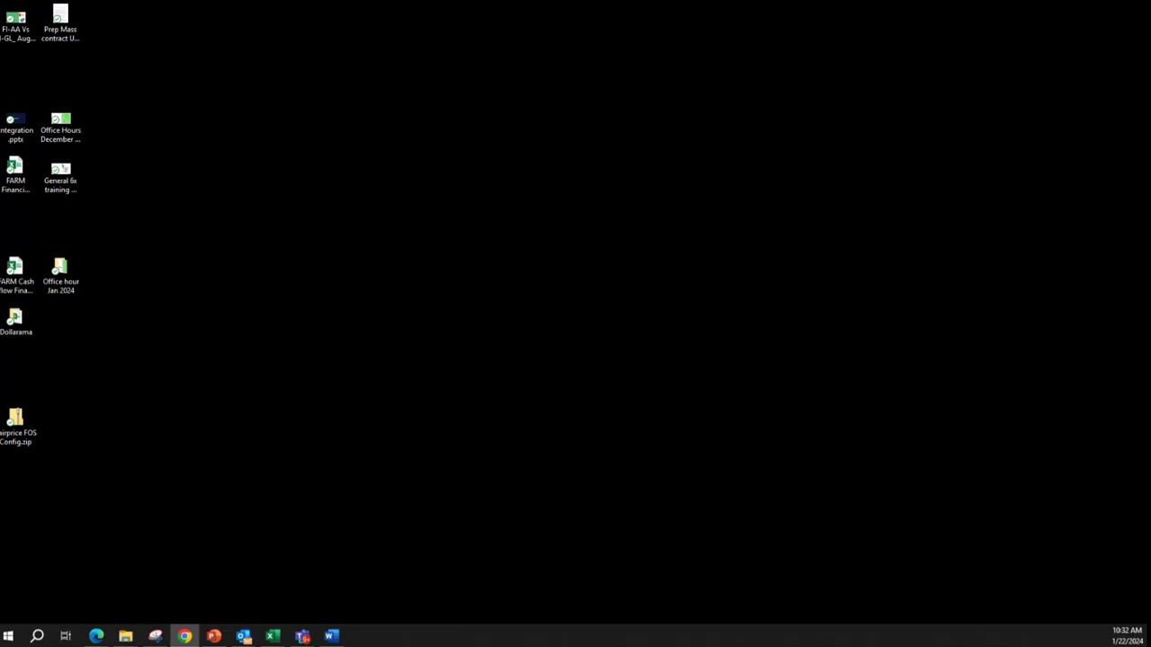
pyautogui.press('super+d')
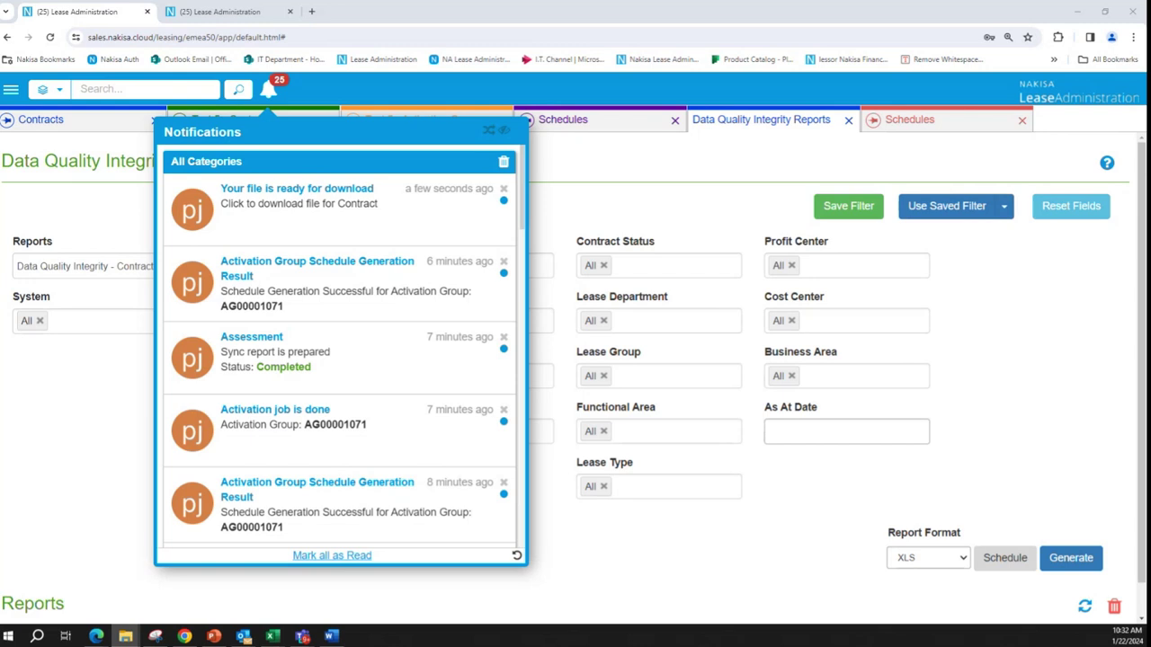
pyautogui.click(214, 232)
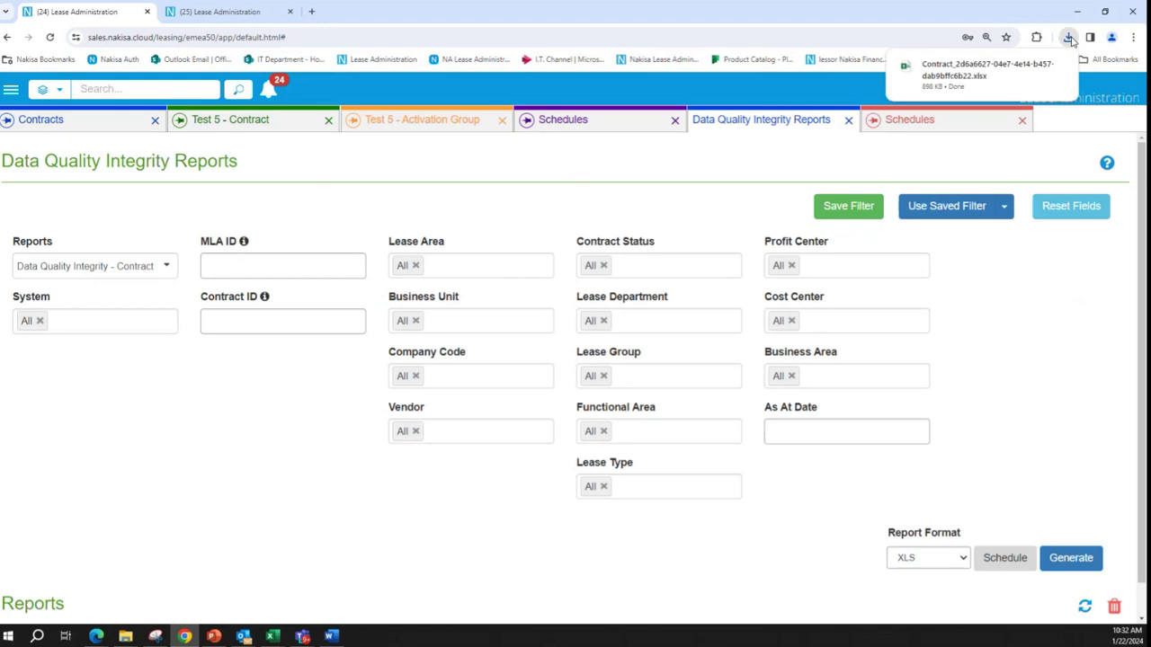
pyautogui.click(989, 73)
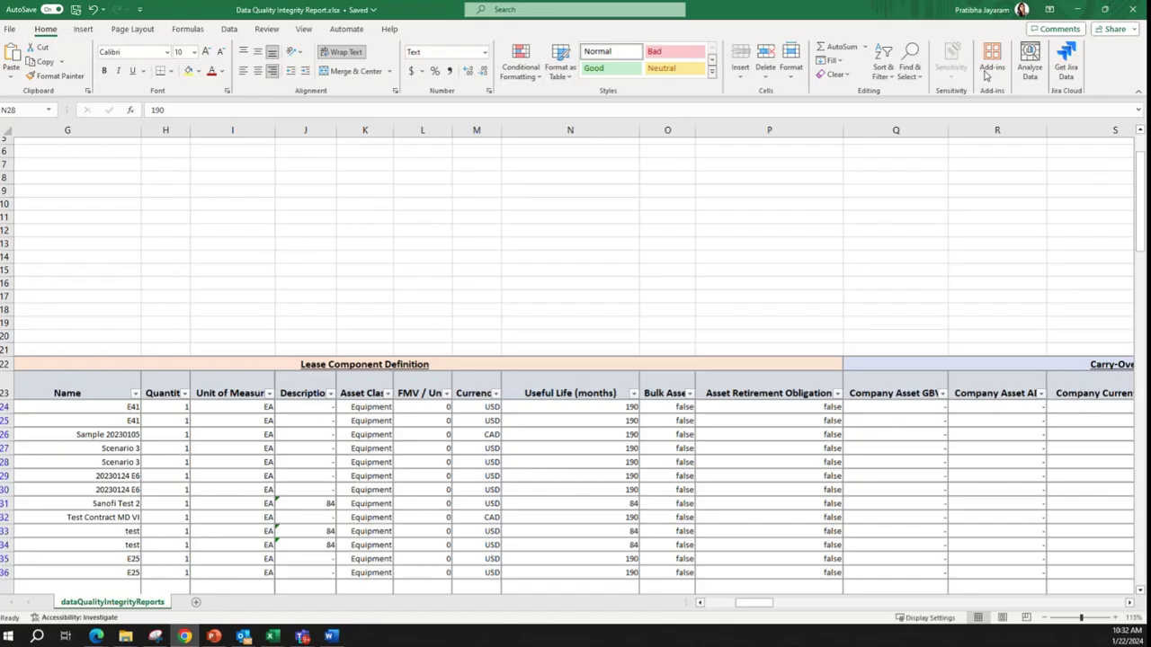
pyautogui.click(552, 297)
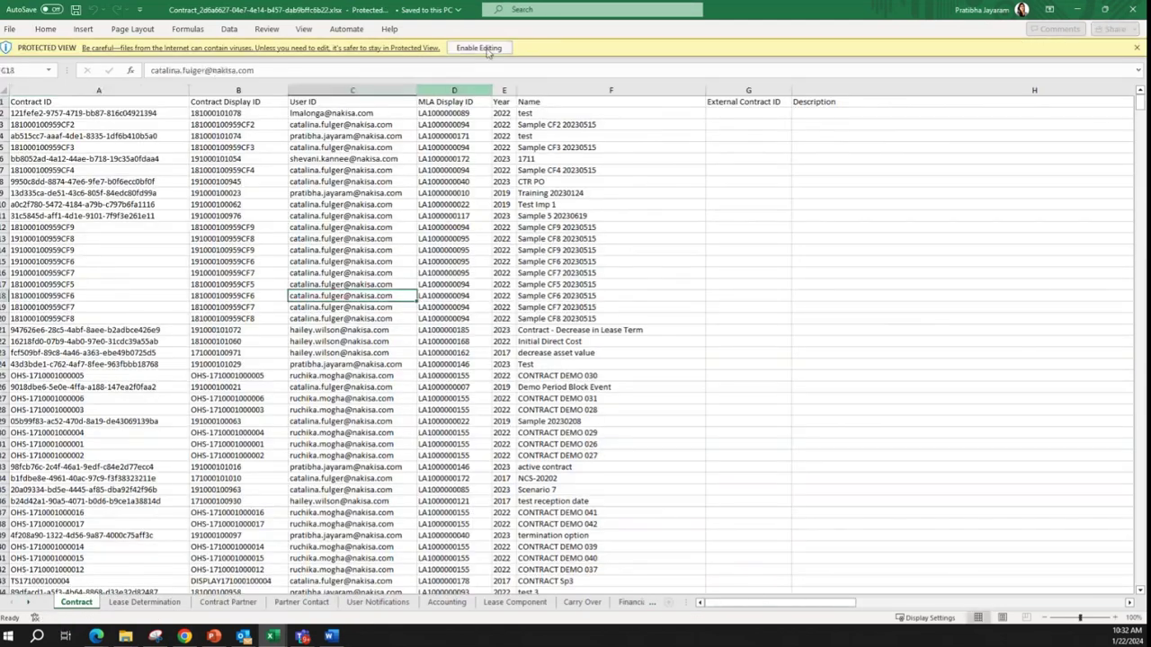
pyautogui.click(476, 50)
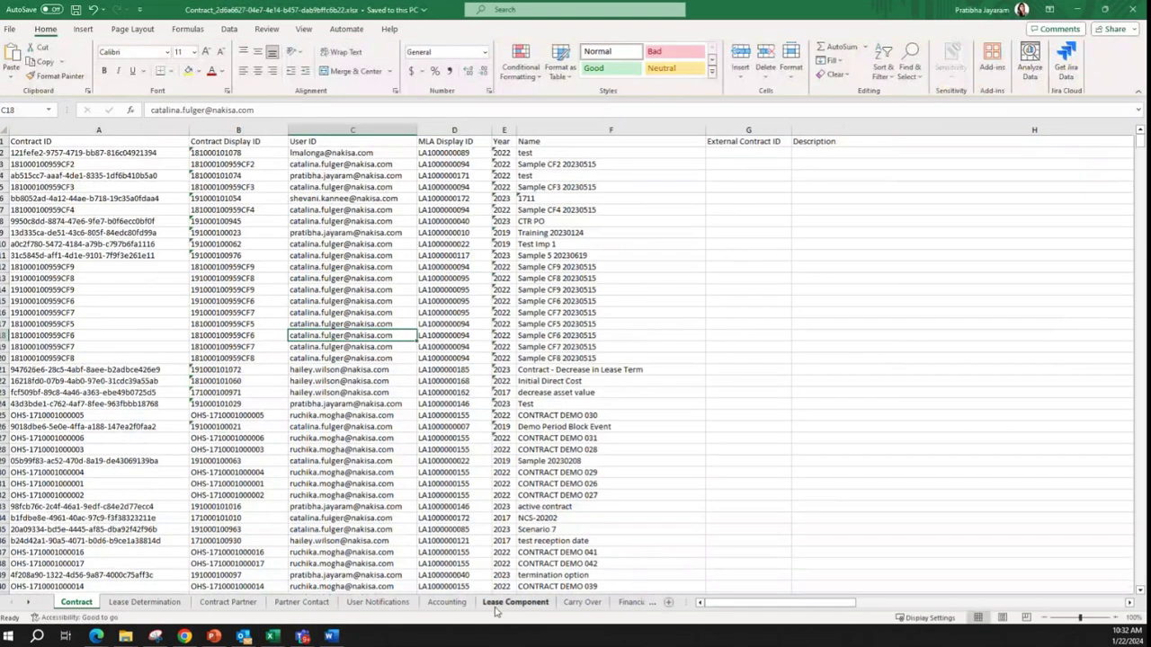
# - Look through the Lease Component and Contract sheets of the exported contract workbook
pyautogui.click(496, 606)
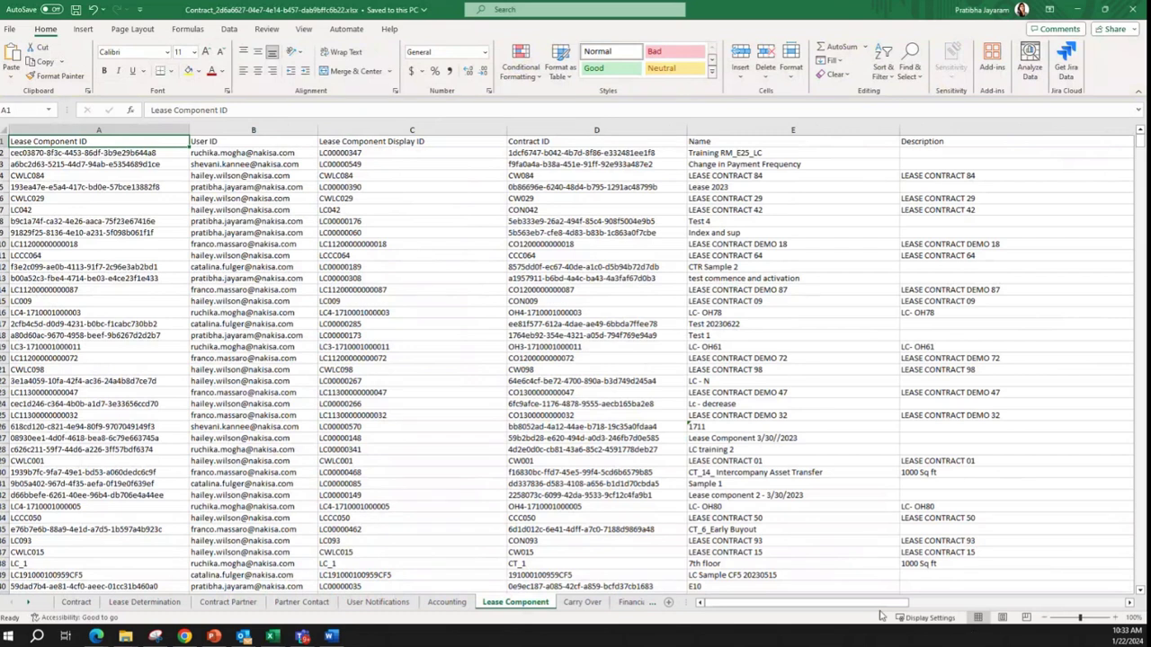
pyautogui.hscroll(3, 882, 610)
pyautogui.hscroll(-3, 881, 610)
pyautogui.click(77, 602)
pyautogui.click(547, 414)
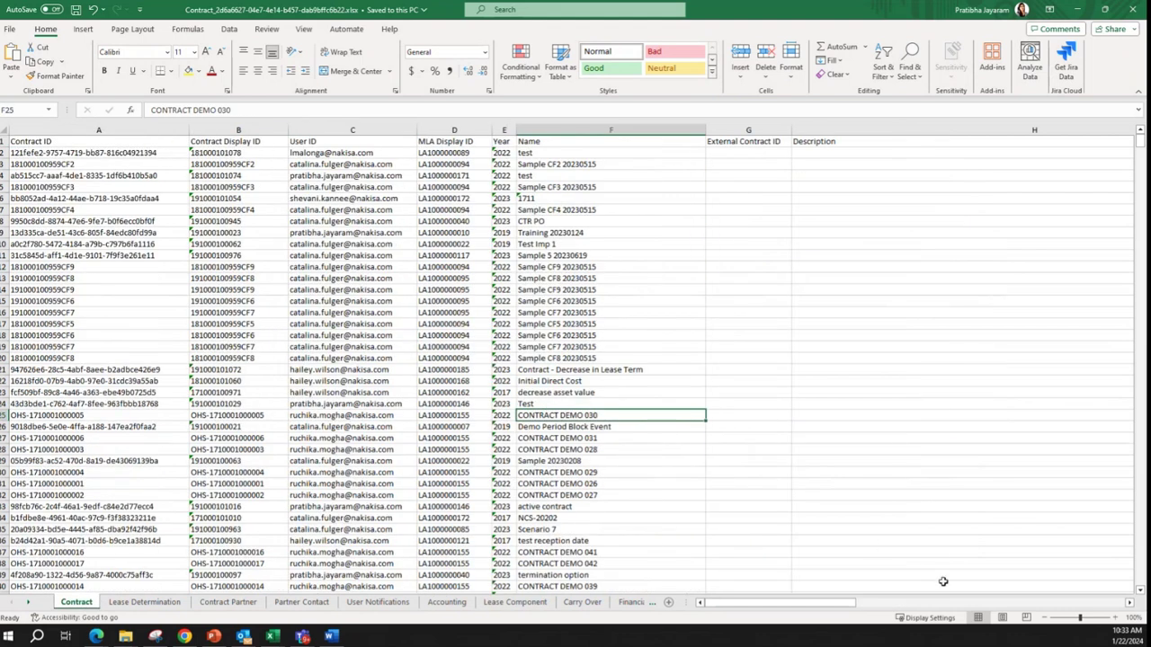
pyautogui.moveTo(848, 602); pyautogui.dragTo(744, 627)
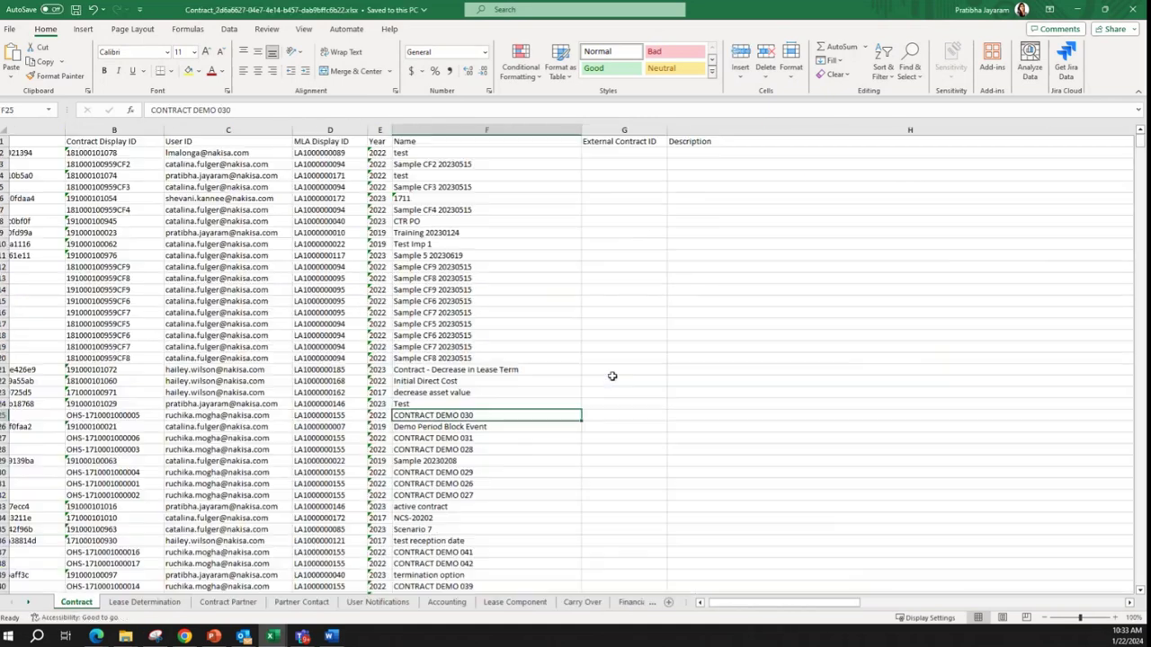
pyautogui.click(608, 403)
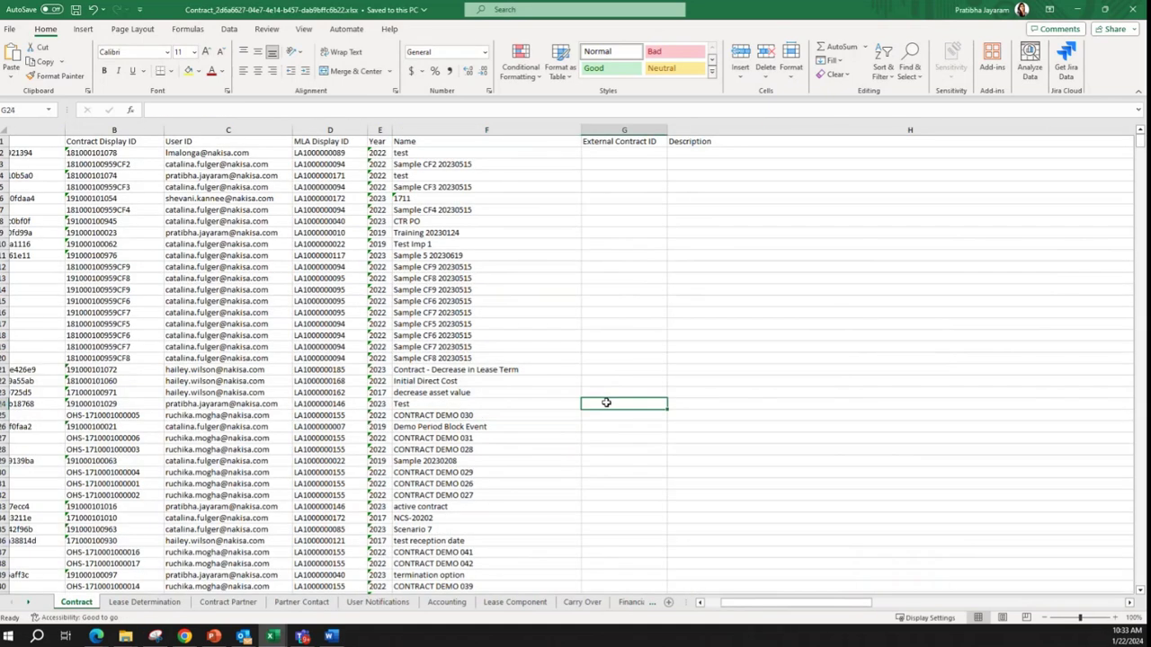
# - Show the exported workbook's Lease Component sheet and compare it with the Useful Life column on the presentation's Export Contract slide
pyautogui.click(526, 603)
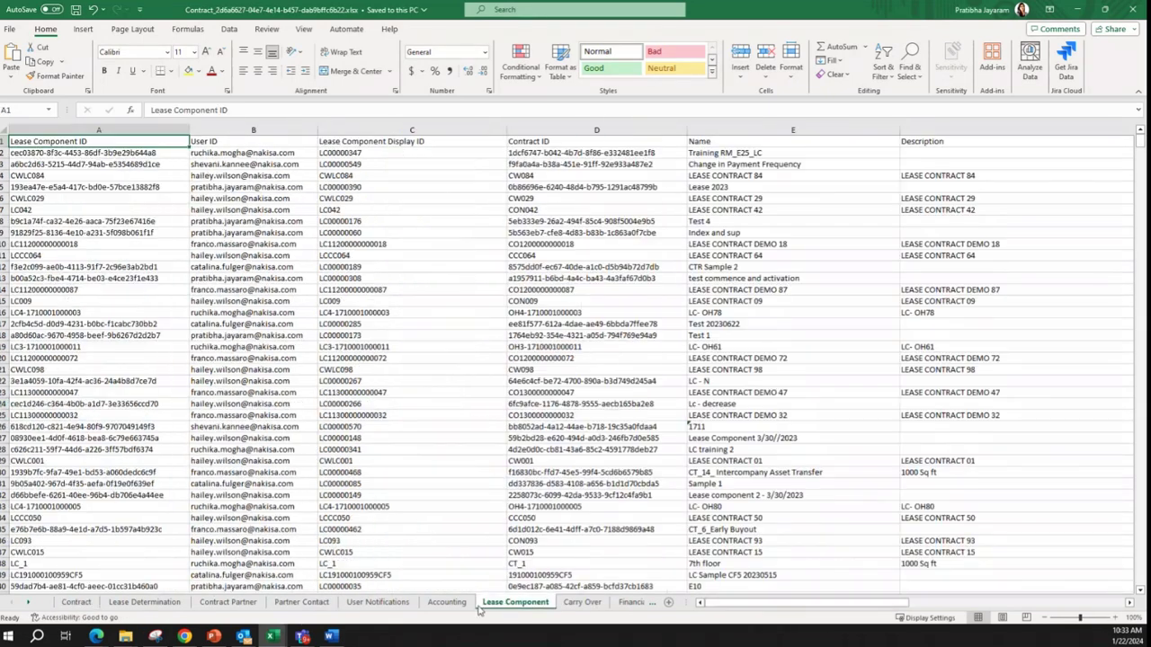
pyautogui.moveTo(831, 603); pyautogui.dragTo(771, 611)
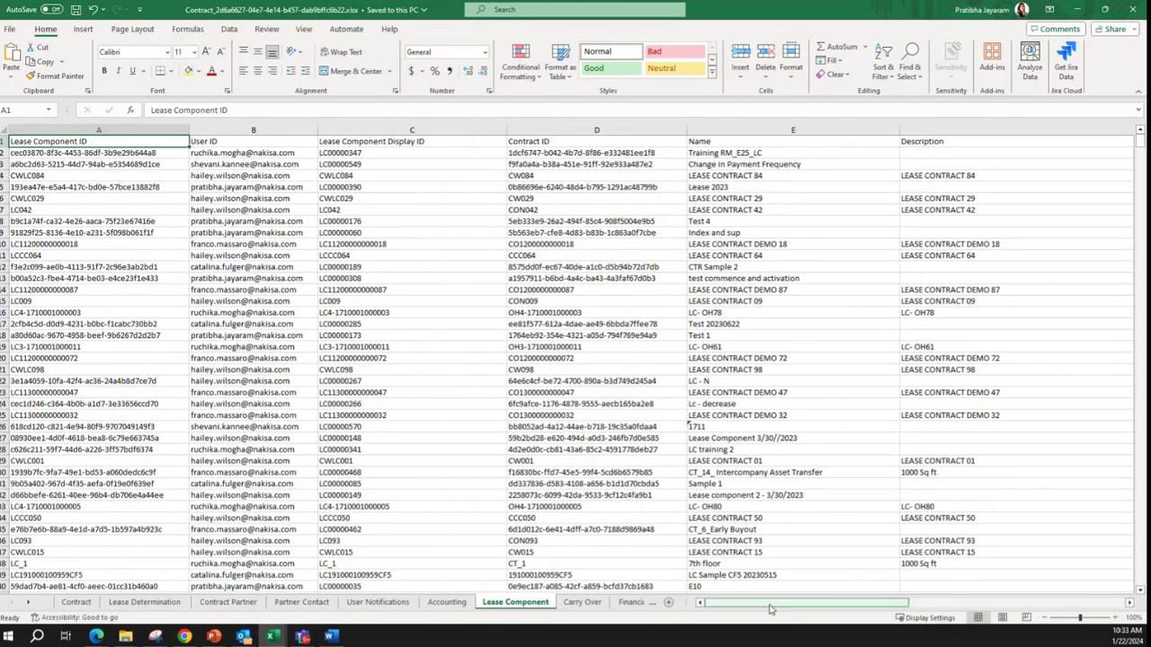
pyautogui.click(807, 486)
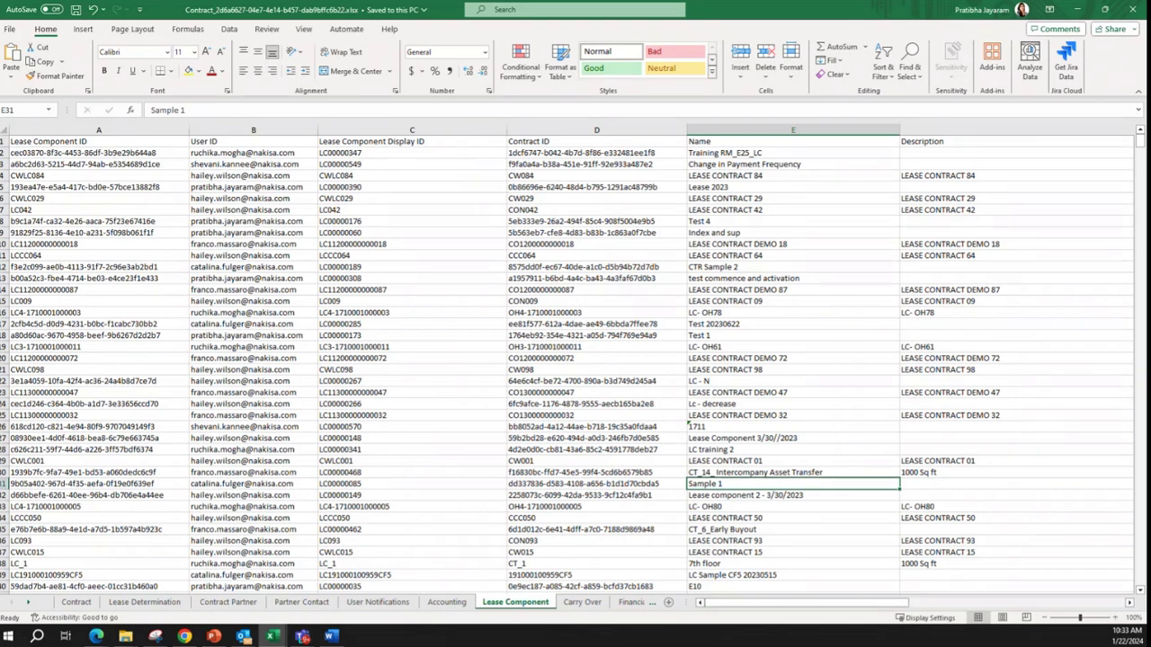
pyautogui.click(213, 636)
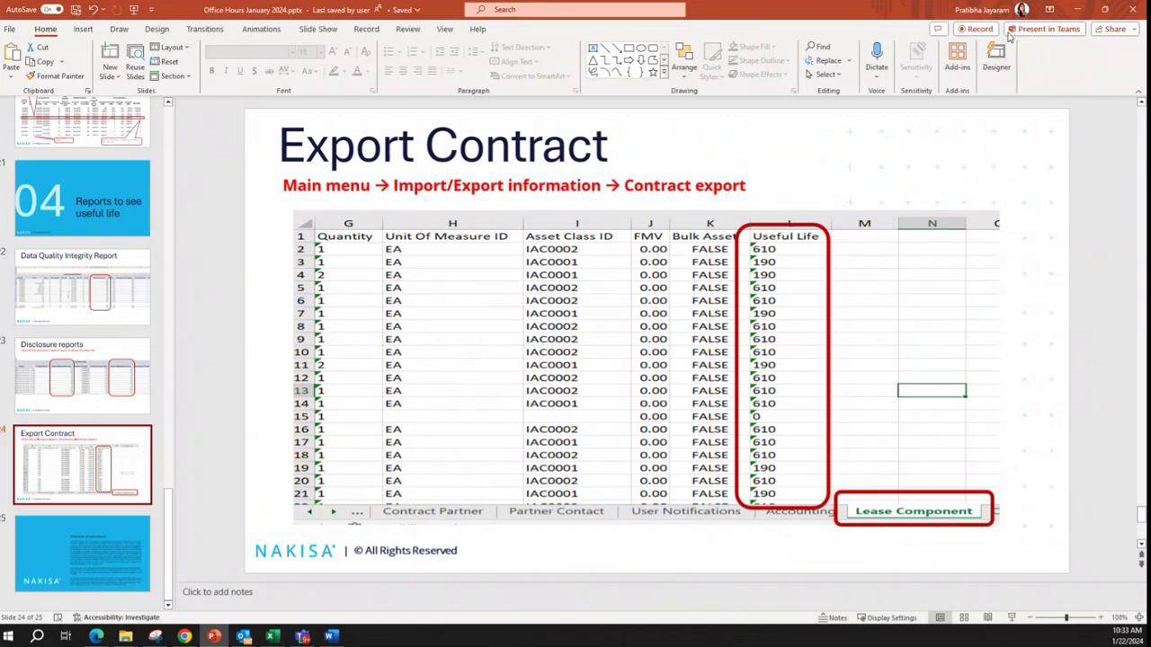
pyautogui.click(1073, 9)
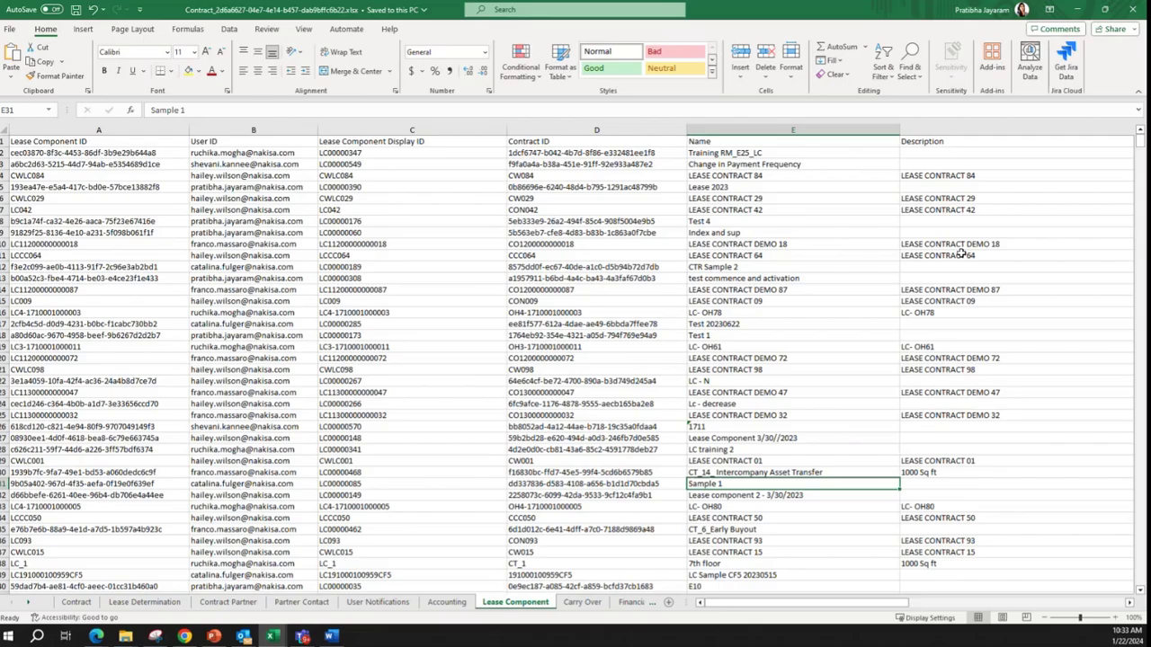
pyautogui.click(611, 529)
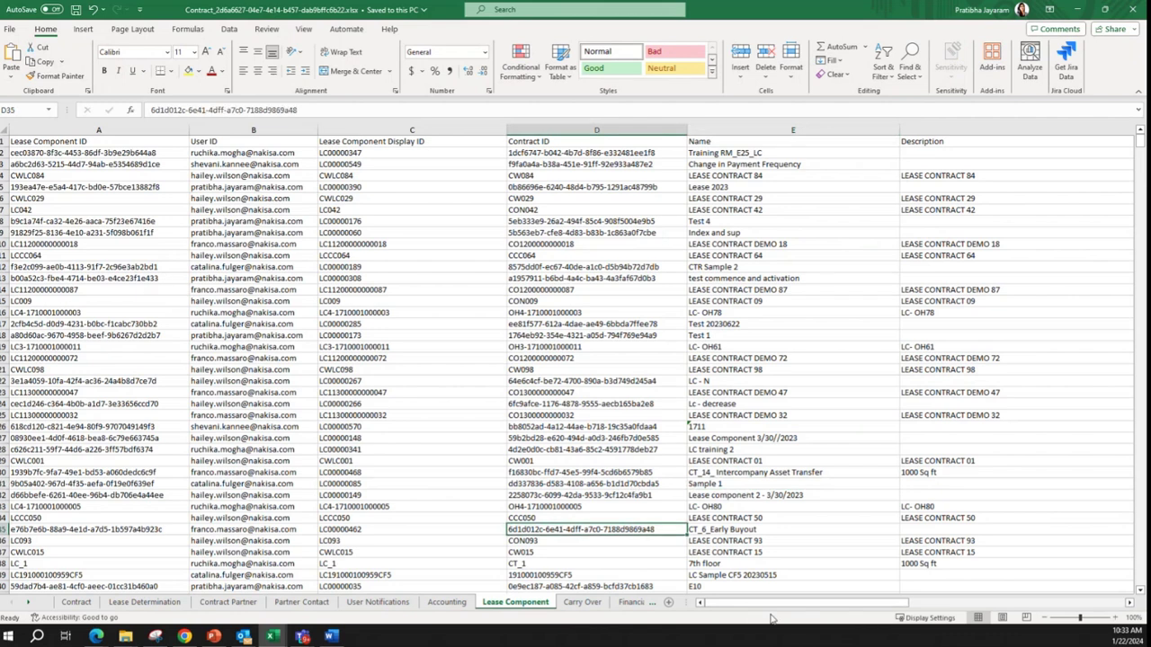